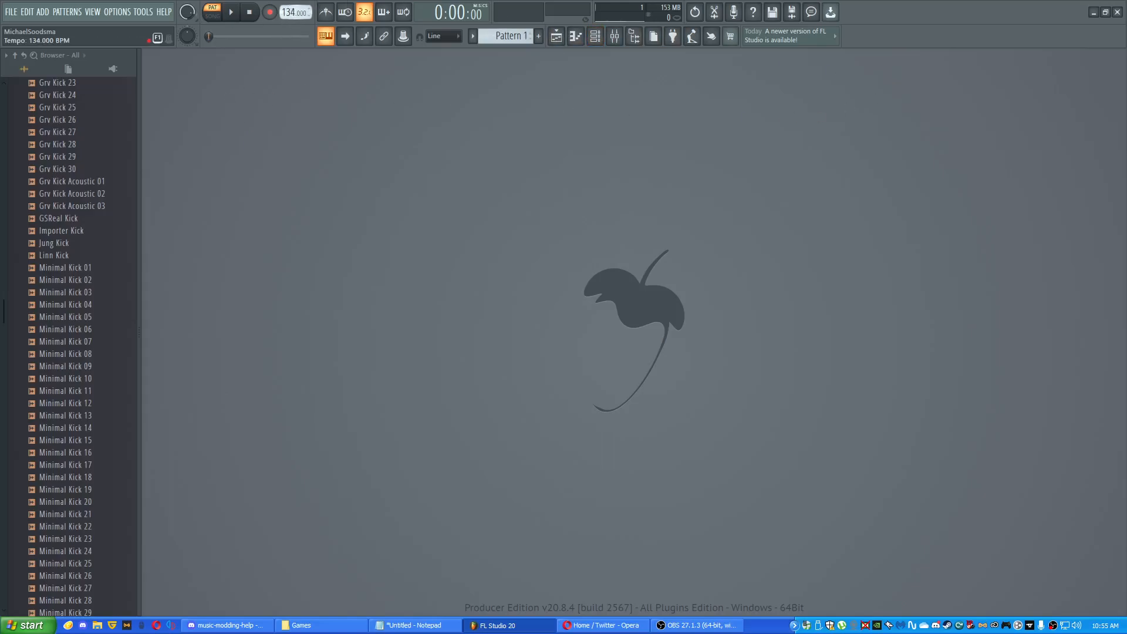
- Set the project tempo to 130 BPM
left_click_drag(290, 14, 289, 12)
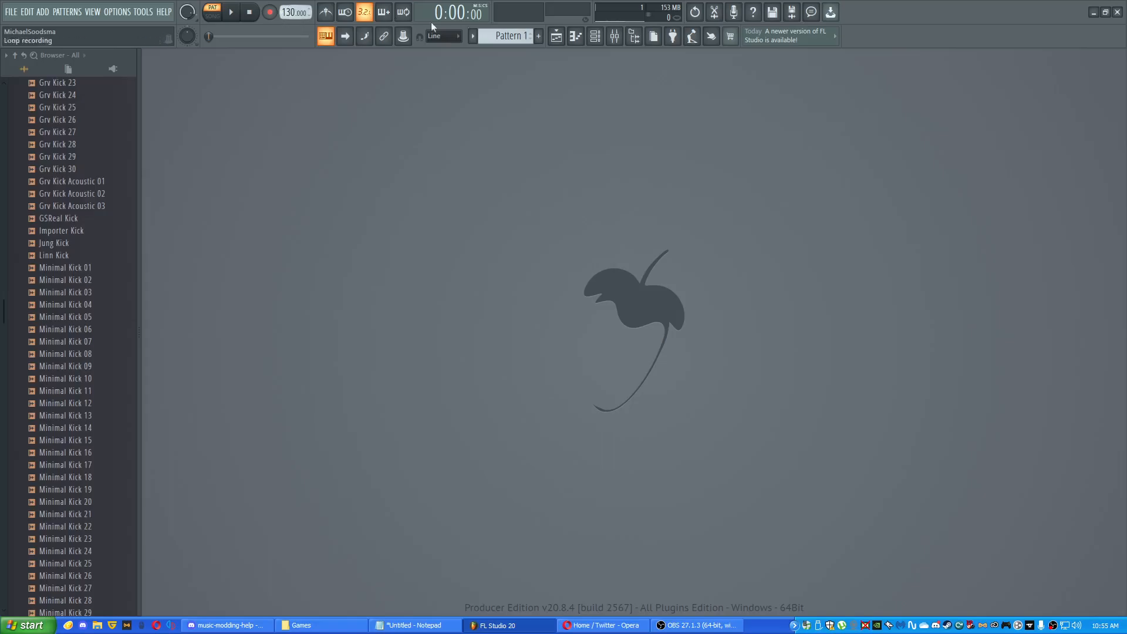
- Show and hide the Playlist, Channel rack, Mixer and Browser in turn to examine each window
left_click(556, 36)
left_click(556, 36)
left_click(597, 37)
left_click(596, 36)
left_click(615, 36)
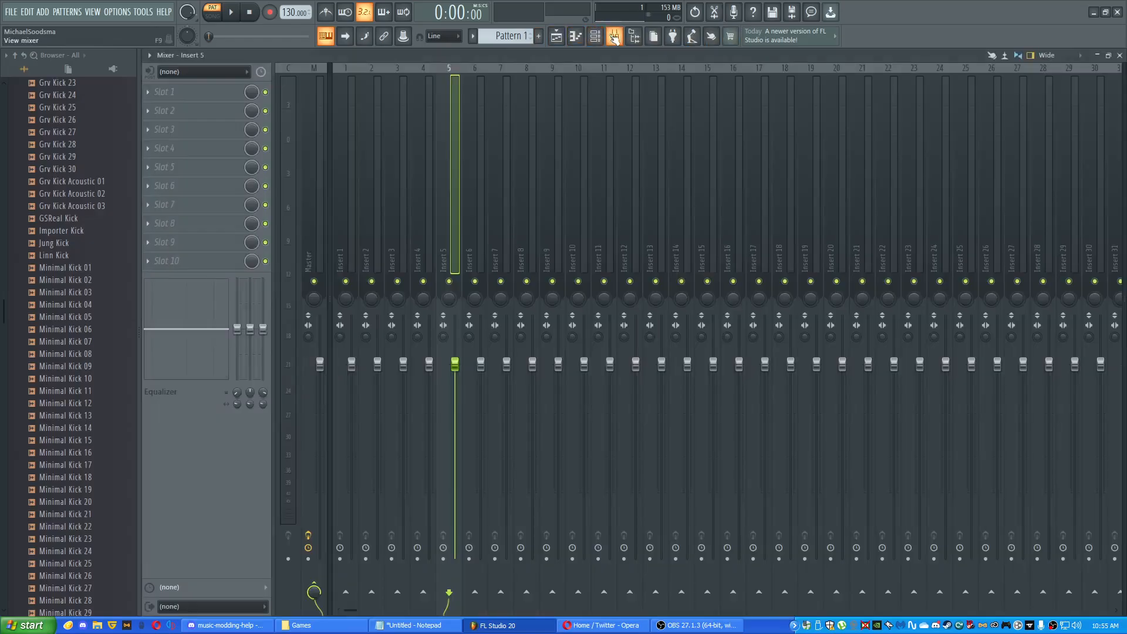
left_click(615, 36)
left_click(633, 36)
left_click(633, 36)
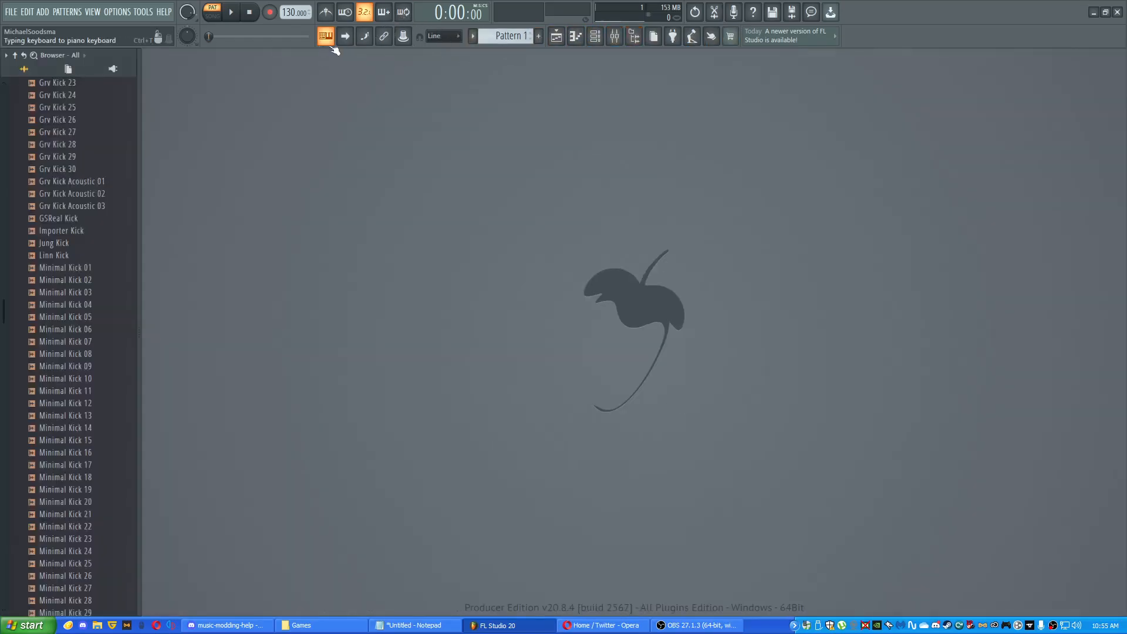
- Try shifting the song position slightly forward and switching playback between pattern and song mode
left_click_drag(208, 36, 222, 36)
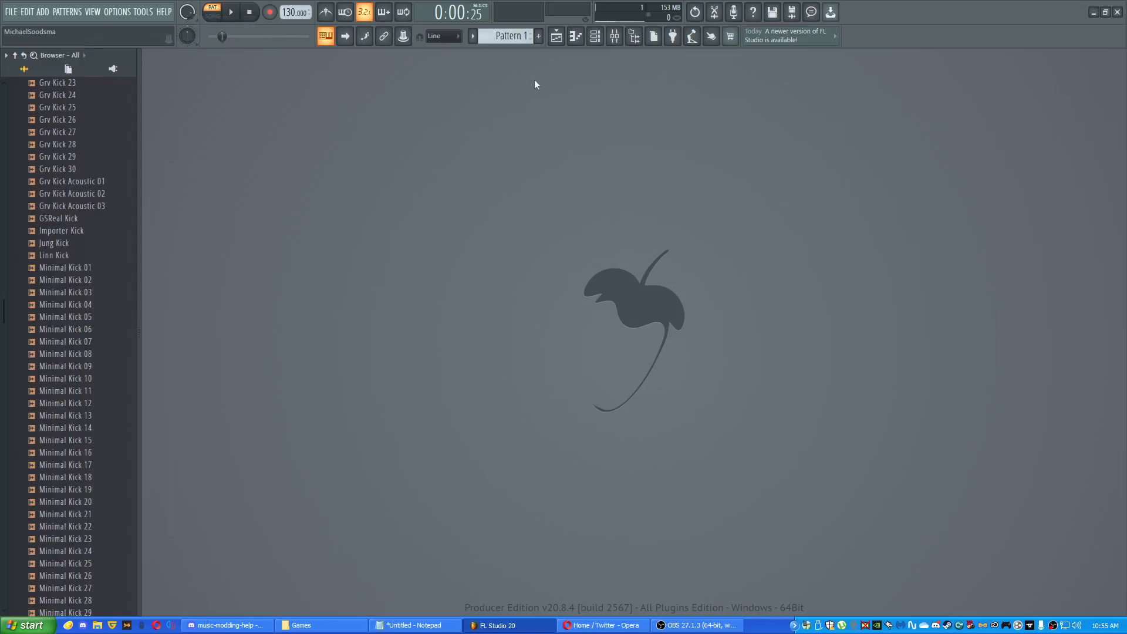
left_click(213, 15)
left_click(213, 10)
left_click(213, 10)
left_click(214, 10)
left_click(217, 11)
left_click(217, 11)
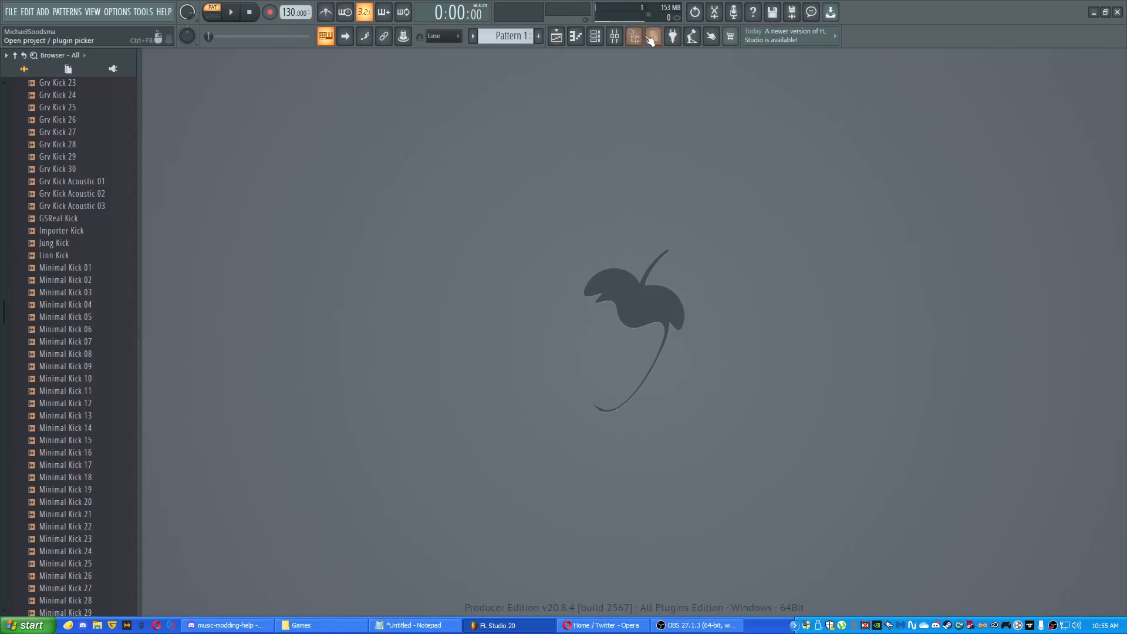
- View the master monitor's display mode options and leave them as they are
right_click(538, 17)
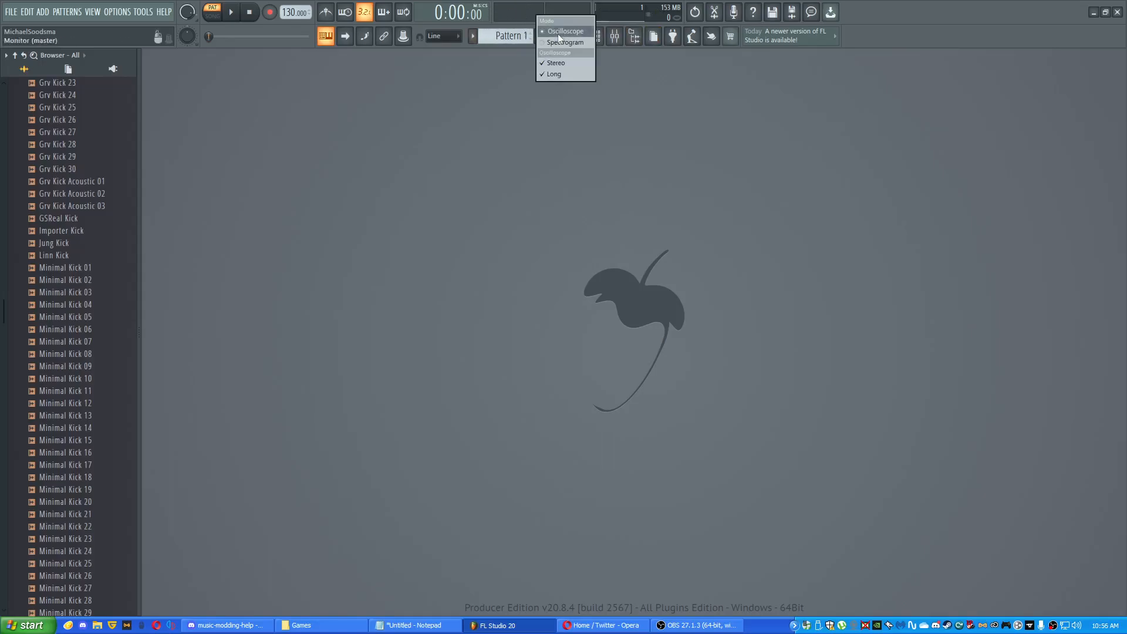
left_click(632, 100)
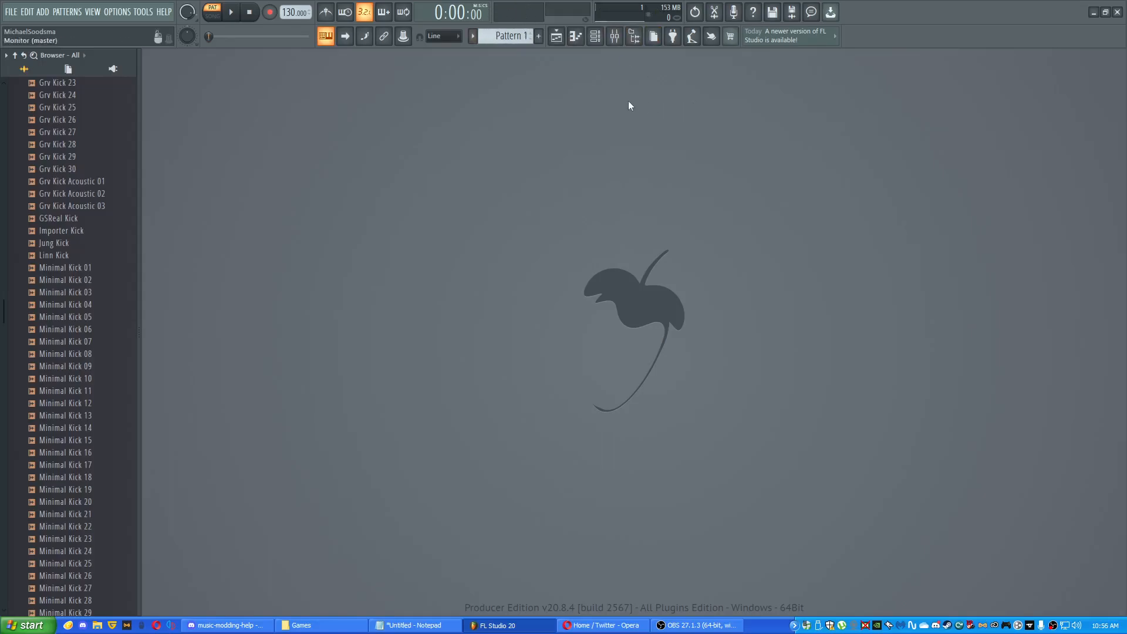
- Show the Channel rack and add a Sawer synth channel to it
left_click(595, 36)
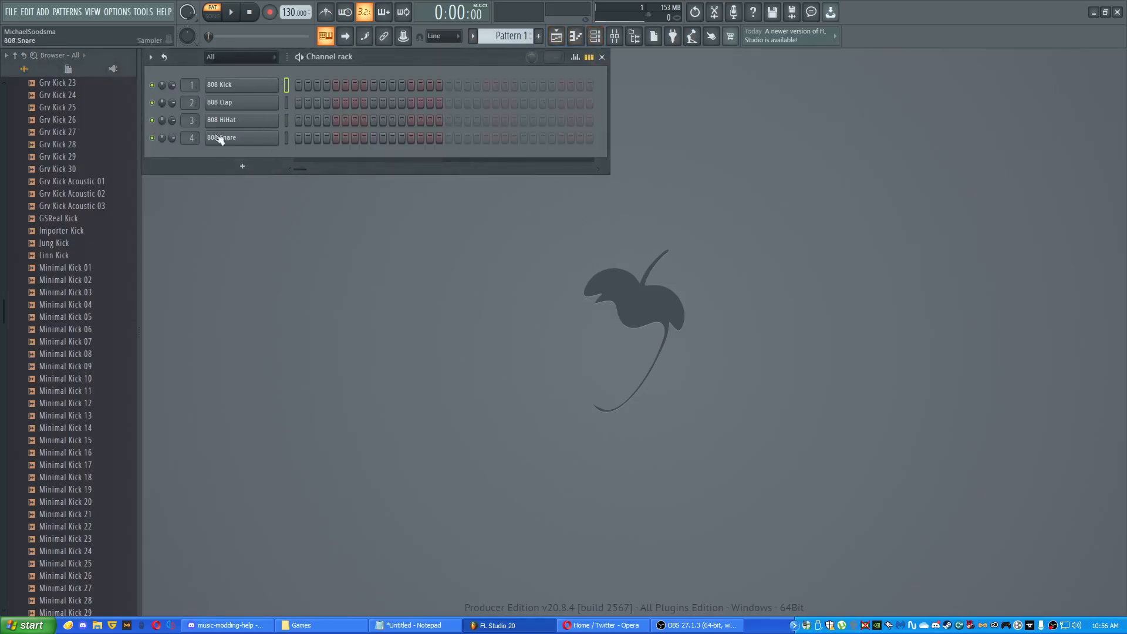
left_click(243, 166)
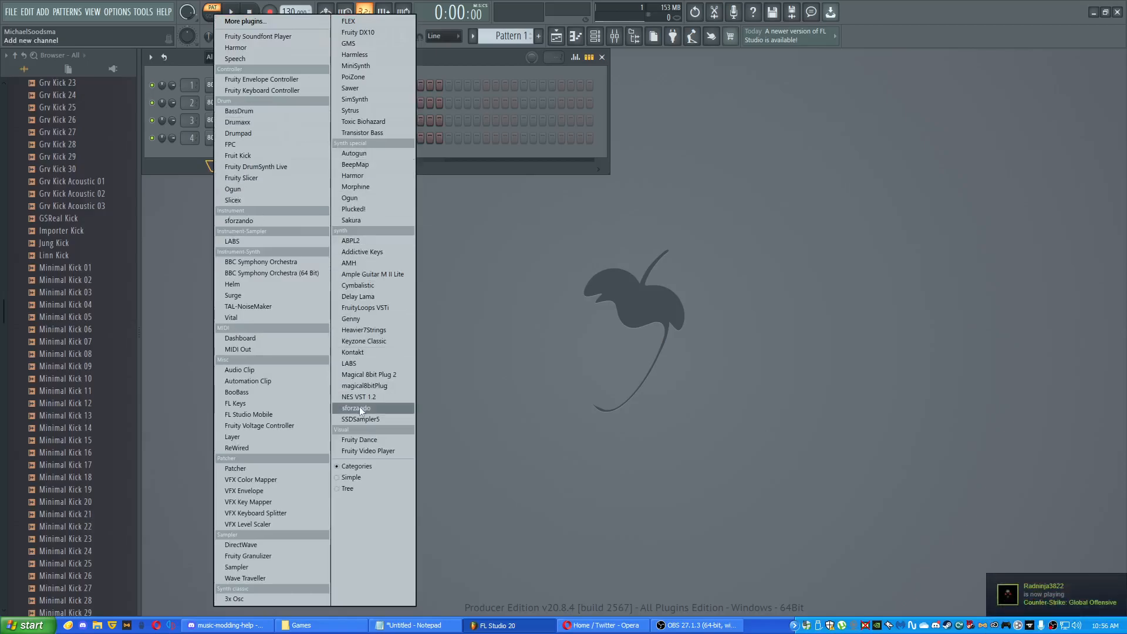
left_click(389, 87)
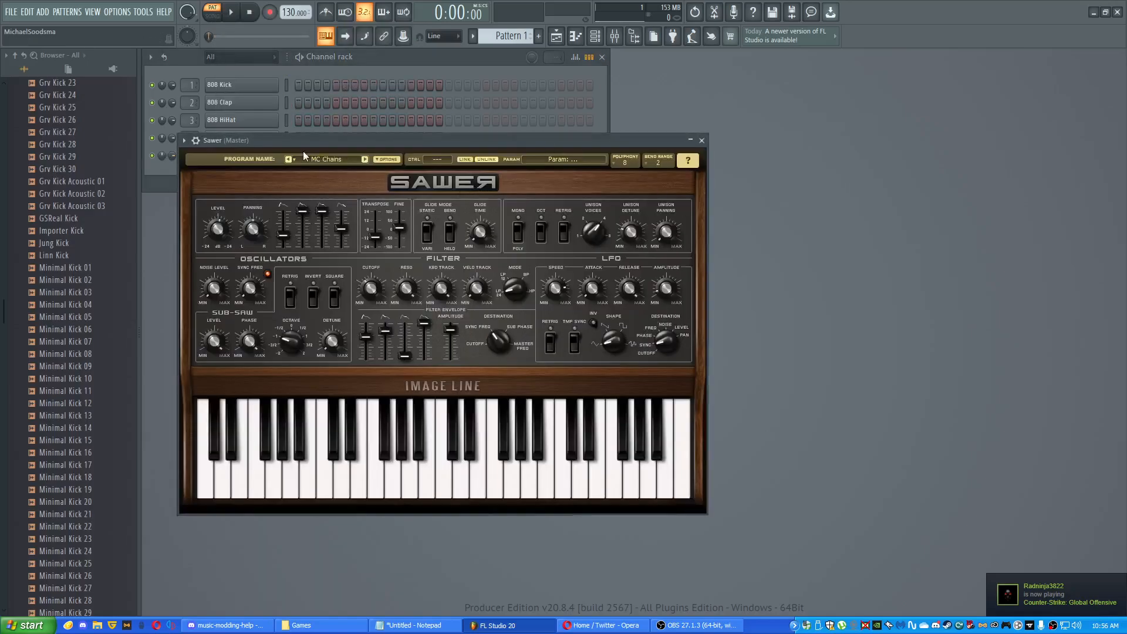
- Load the FG S-64 preset from Sawer's Leads bank and audition it with a few notes
left_click(328, 160)
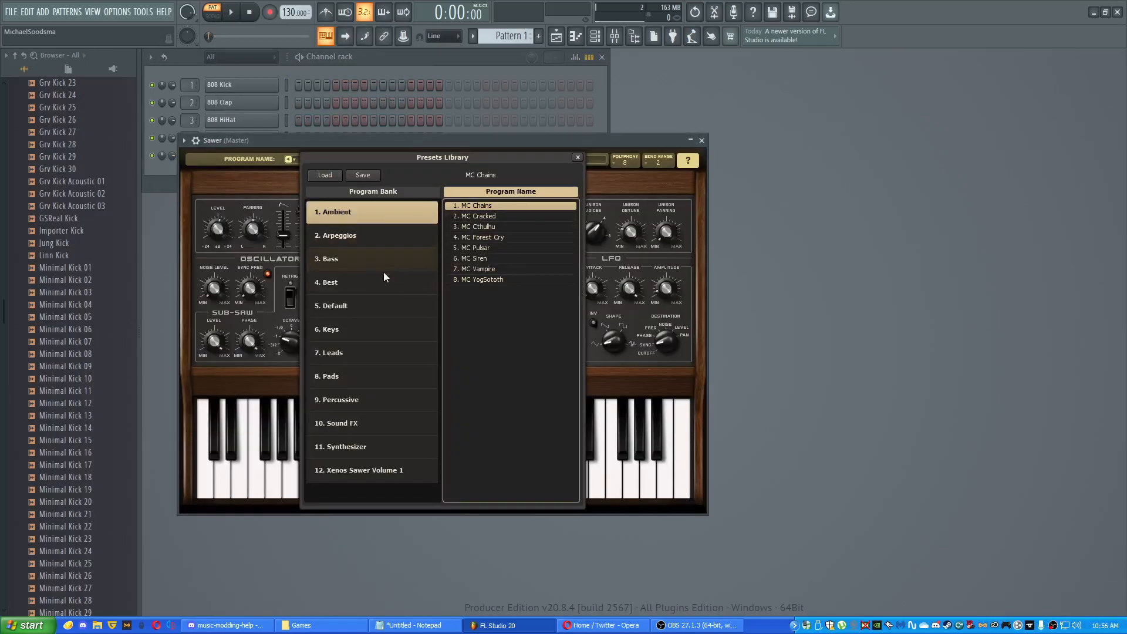
left_click(358, 352)
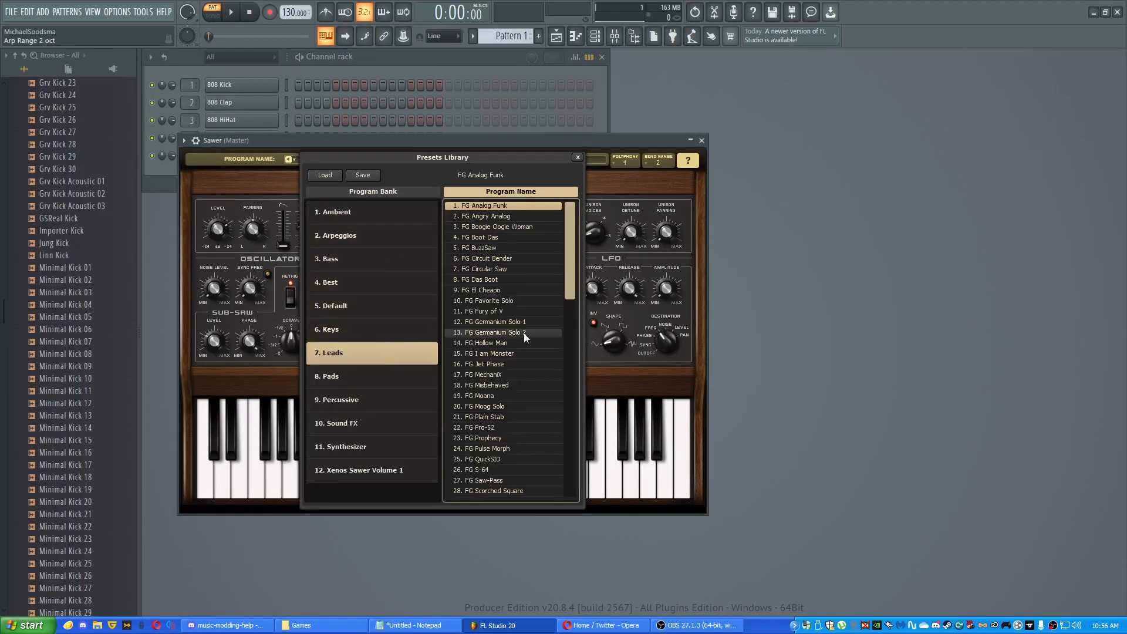
scroll(507, 364, "down", 1)
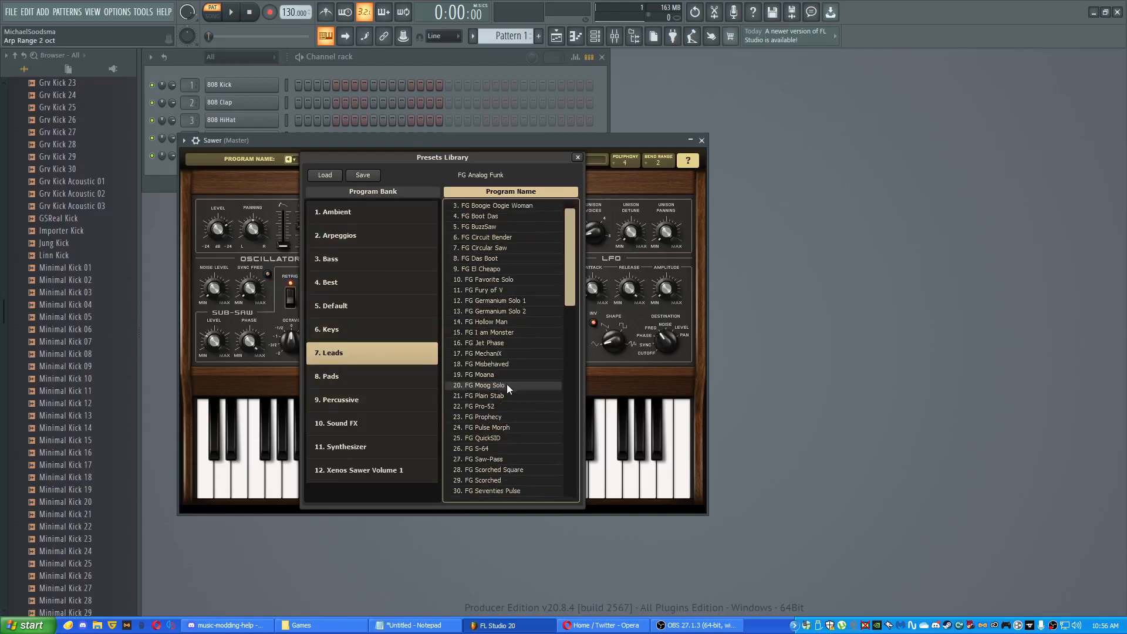
double_click(474, 448)
key("z")
key("b")
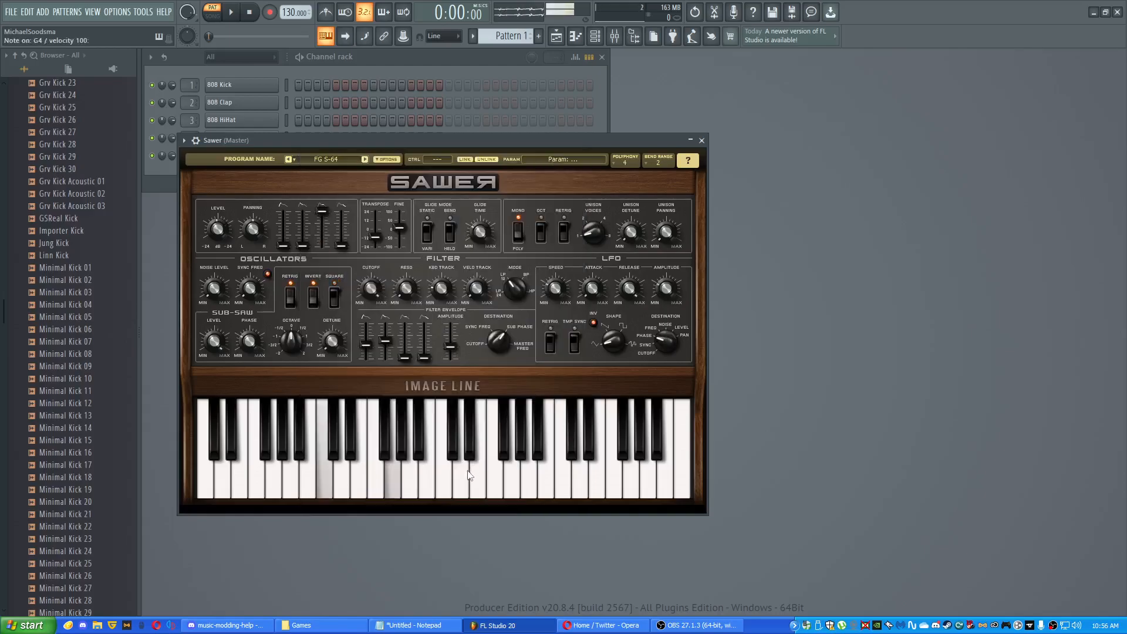
key("b")
key("q")
key("t")
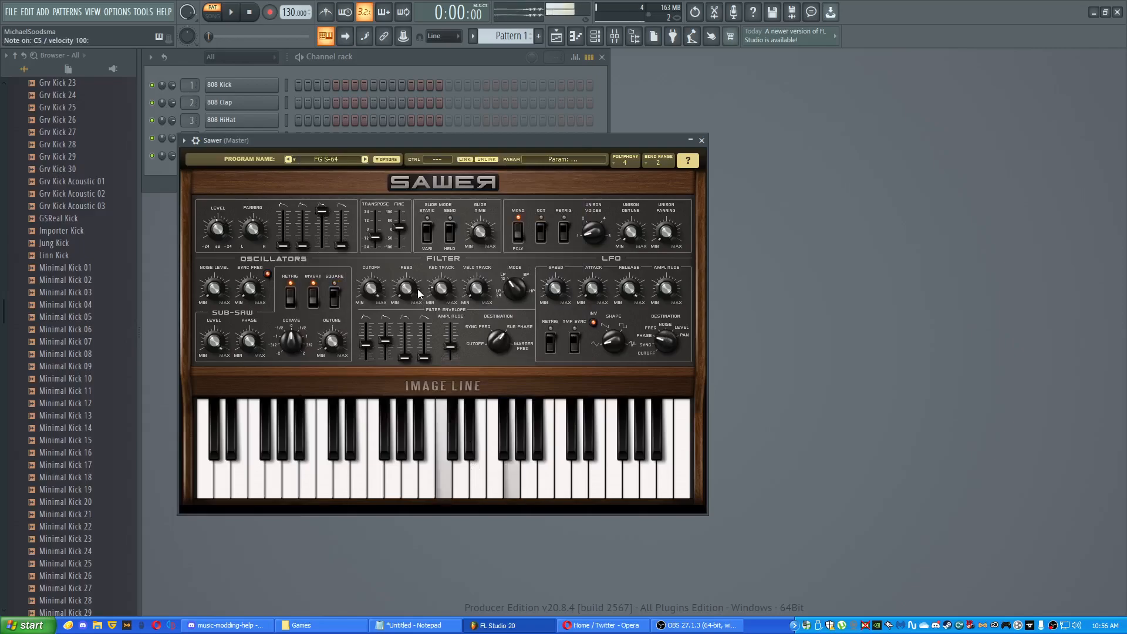
key("q")
- Switch Sawer to the FG Saw-Pass preset and audition it with a few notes
left_click(365, 160)
key("q")
key("t")
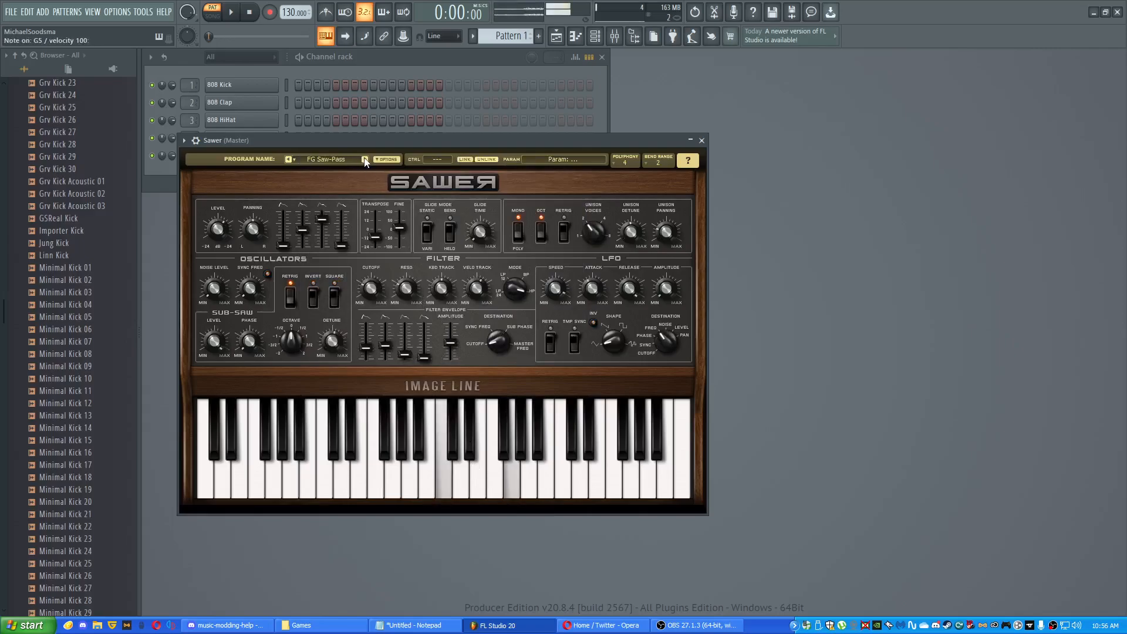
key("q")
key("t")
- Step back through the Leads presets to FG I am Monster, auditioning the sounds along the way
left_click(288, 160)
key("q")
key("t")
left_click(288, 160)
left_click(289, 159)
key("q")
key("t")
left_click(289, 160)
key("q")
key("t")
left_click(289, 160)
left_click(289, 159)
key("q")
key("t")
left_click(288, 160)
key("q")
key("t")
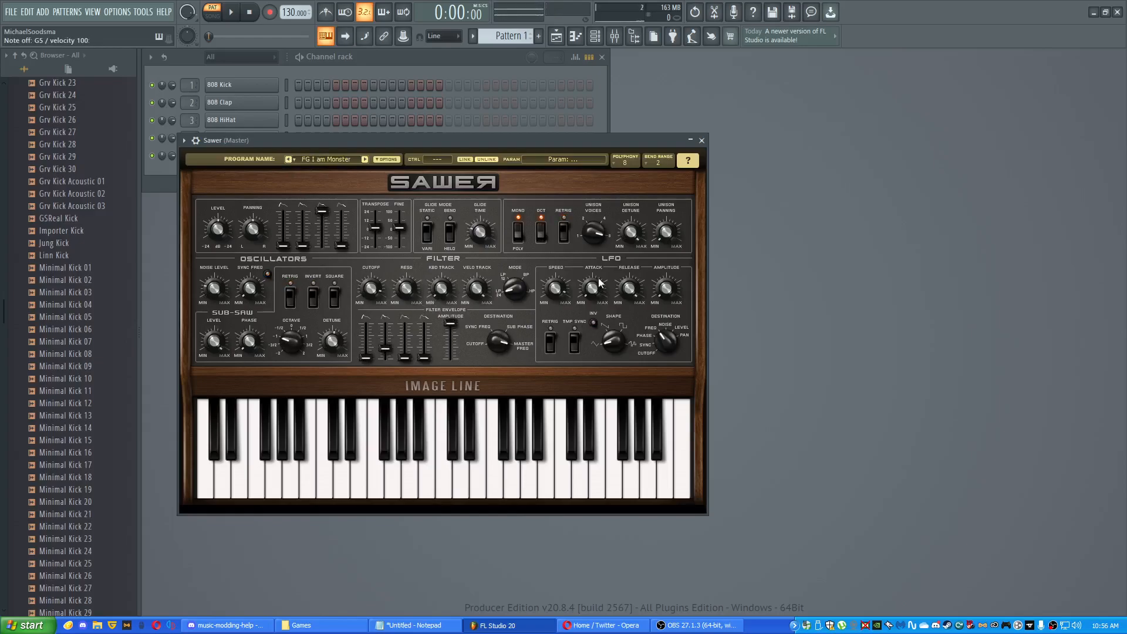
- Try out Sawer's unison voices and unison retrigger controls while playing test notes
key("q")
key("t")
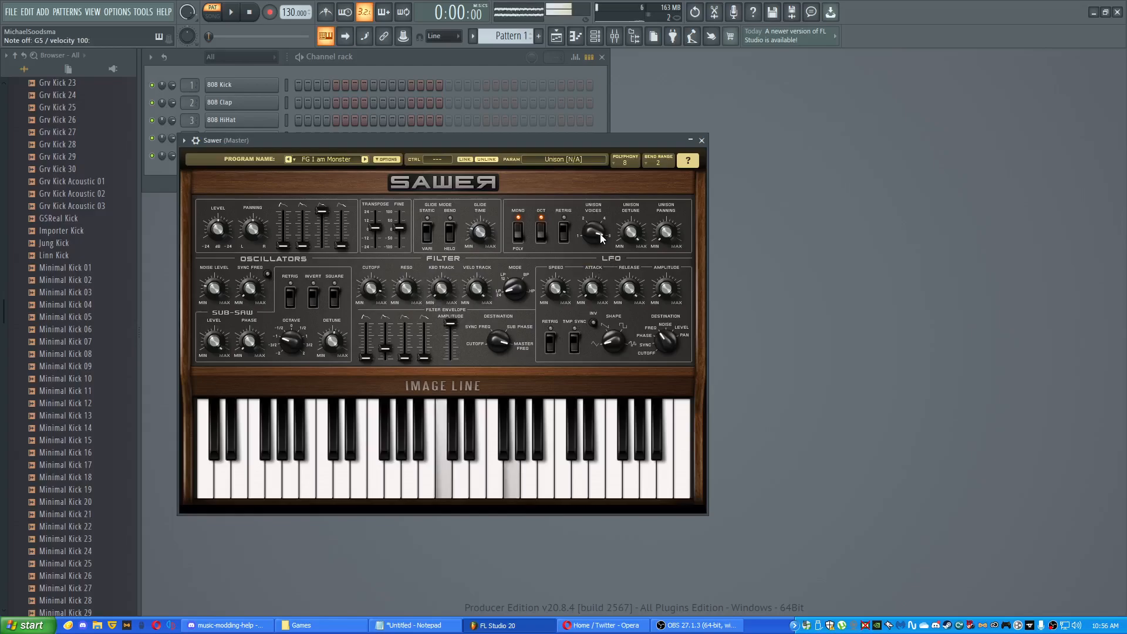
key("q")
key("t")
left_click(565, 234)
key("q")
key("t")
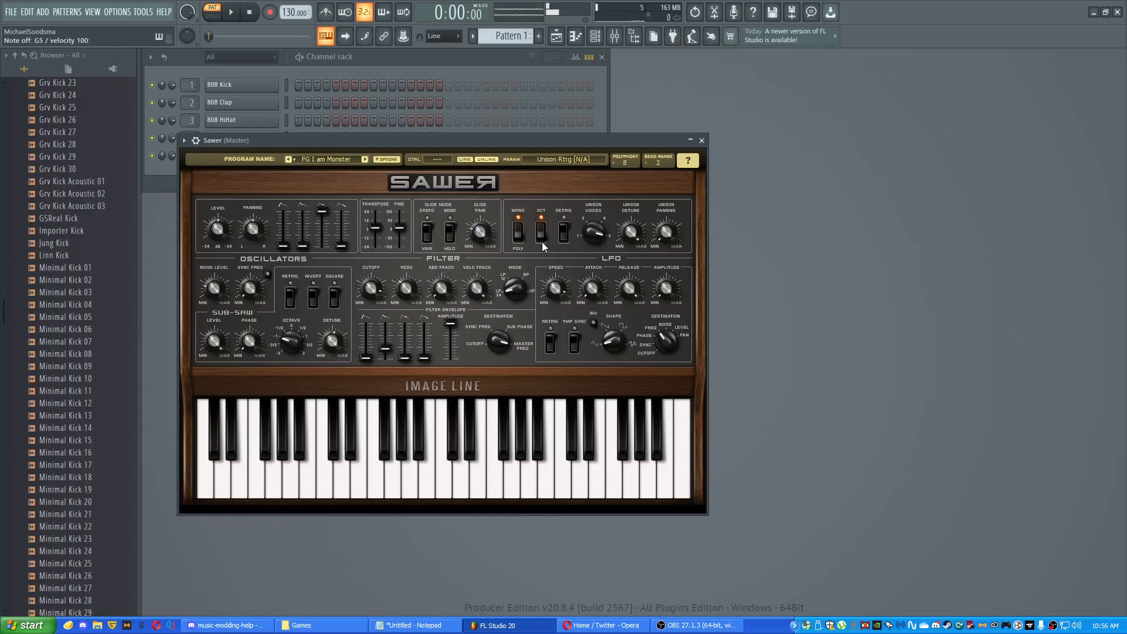
- Turn off Sawer's Mono mode and adjust its unison voices while playing test notes
left_click(520, 235)
key("q")
key("t")
key("q")
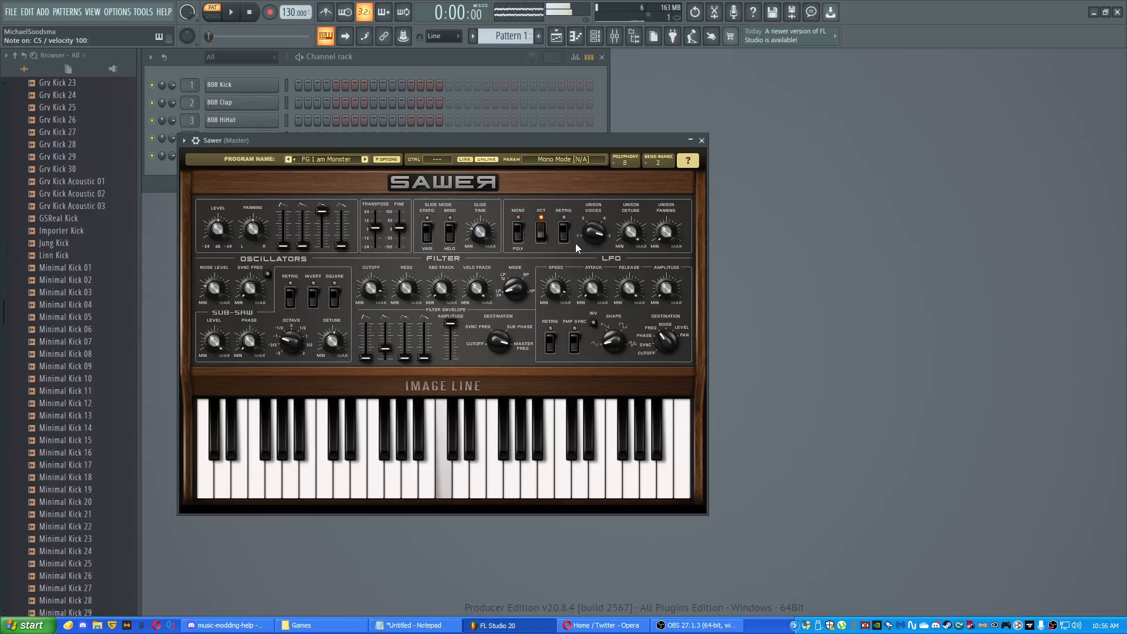
key("t")
left_click_drag(575, 243, 575, 258)
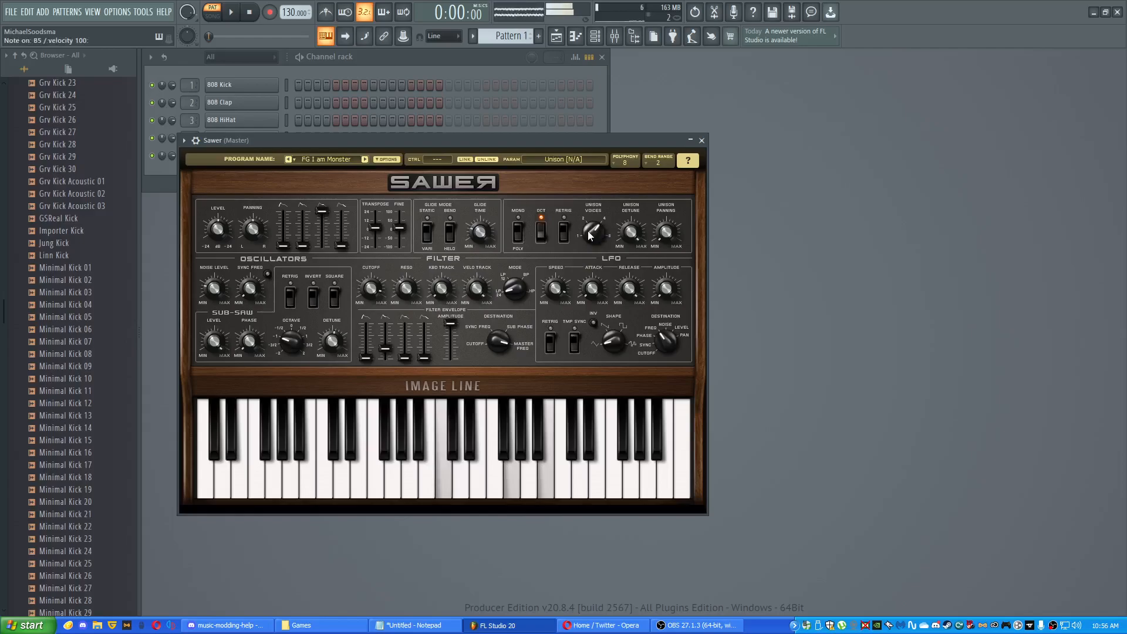
left_click(702, 140)
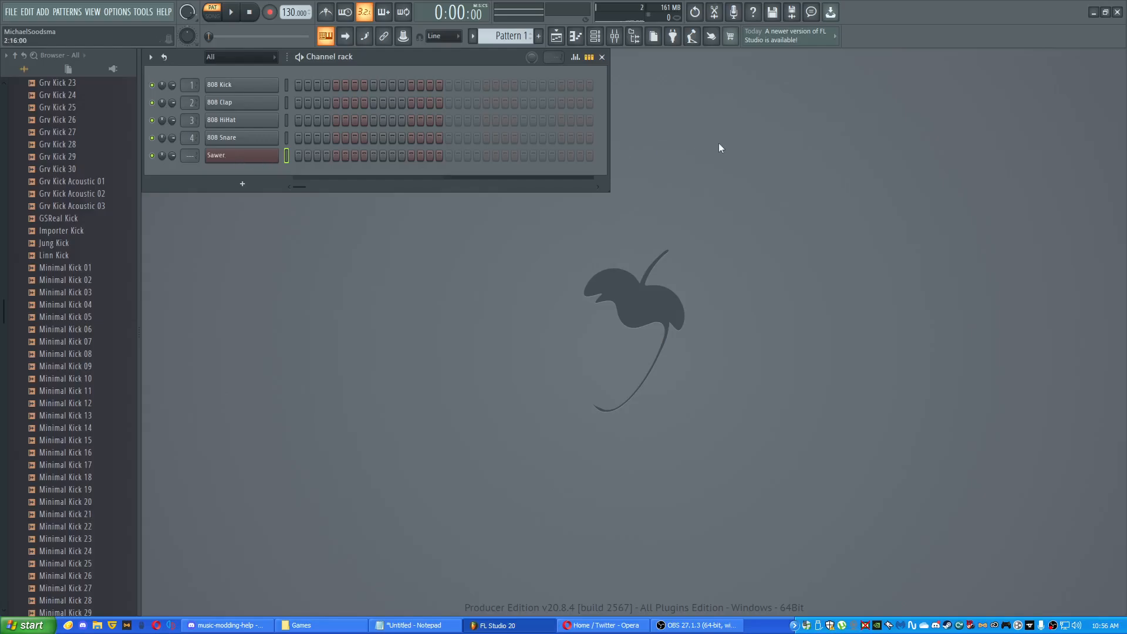
- Place 808 Kick hits on steps 1, 5, 9 and 13, and 808 Clap hits on steps 5, 10 and 13
left_click(258, 88)
key("Escape")
scroll(24, 170, "up", 10)
left_click(298, 85)
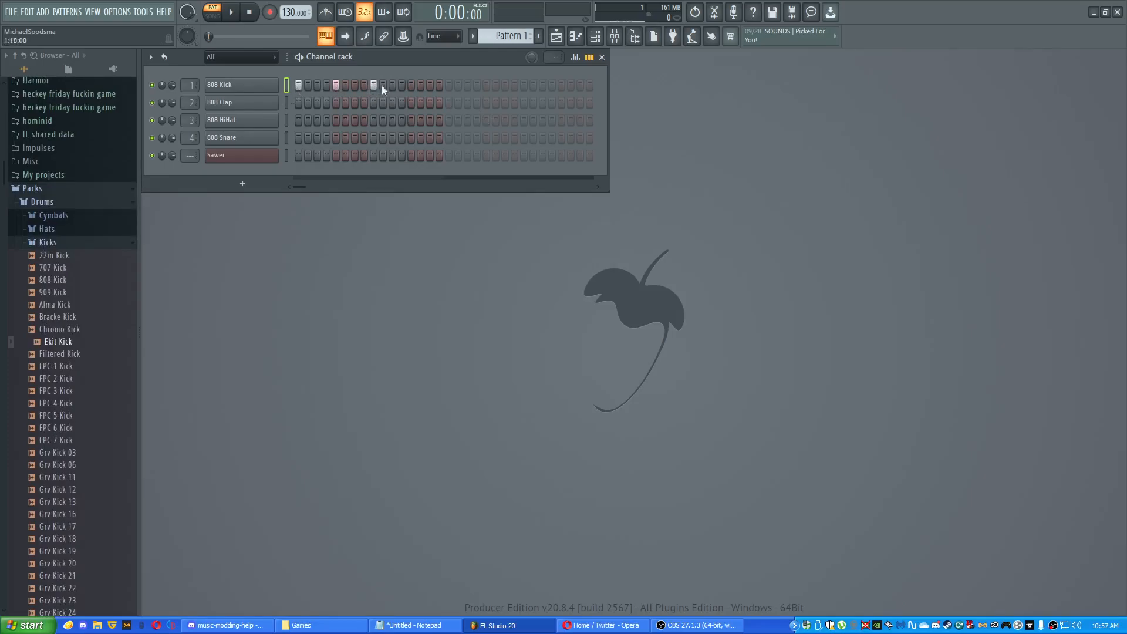
- Clear the trial hi-hat hits, place 808 HiHat hits on every odd step from 1 to 15, and play the pattern
left_click(407, 119)
key("space")
key("space")
right_click(411, 120)
right_click(382, 120)
right_click(336, 120)
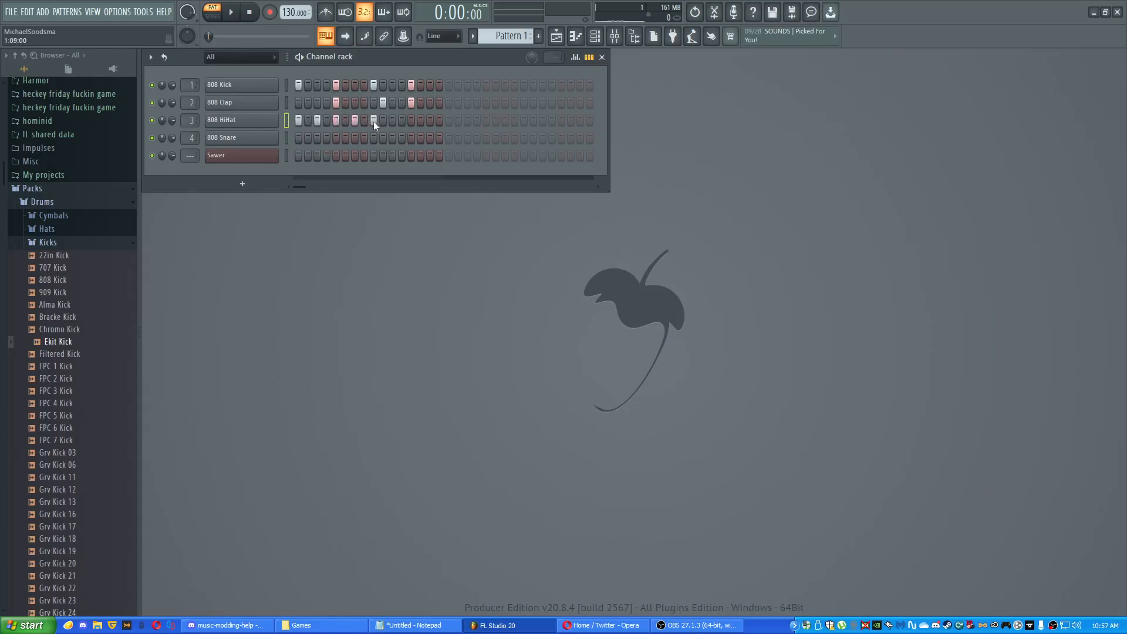
left_click(429, 120)
key("space")
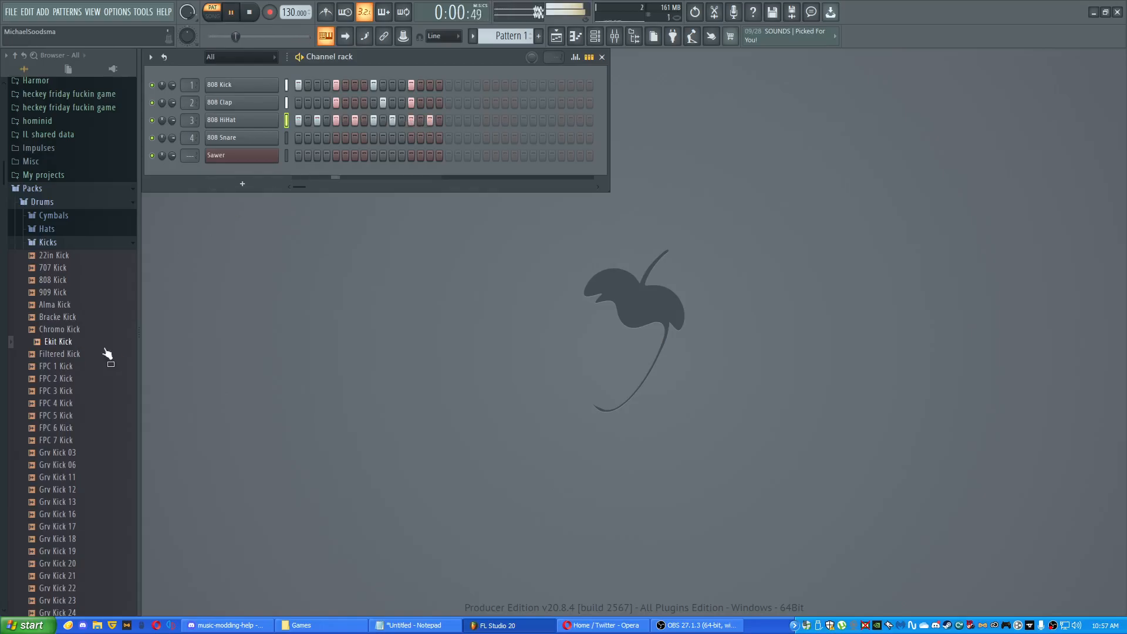
key("space")
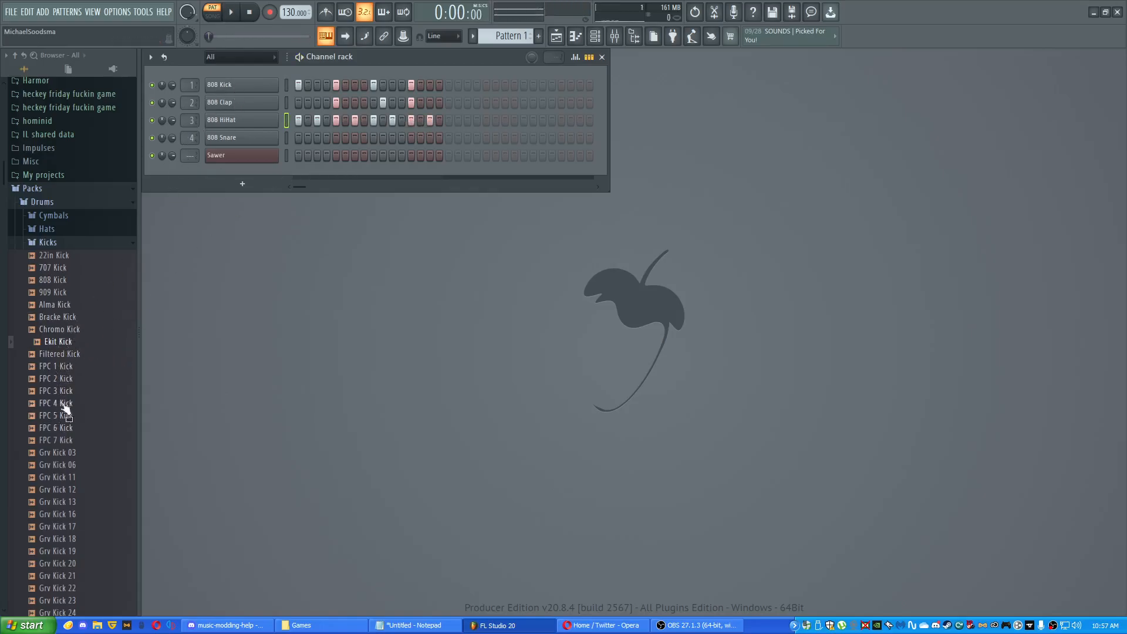
- Replace the 808 Kick sample with FPC 5 Kick from the Kicks drum pack and play the pattern
scroll(41, 277, "up", 3)
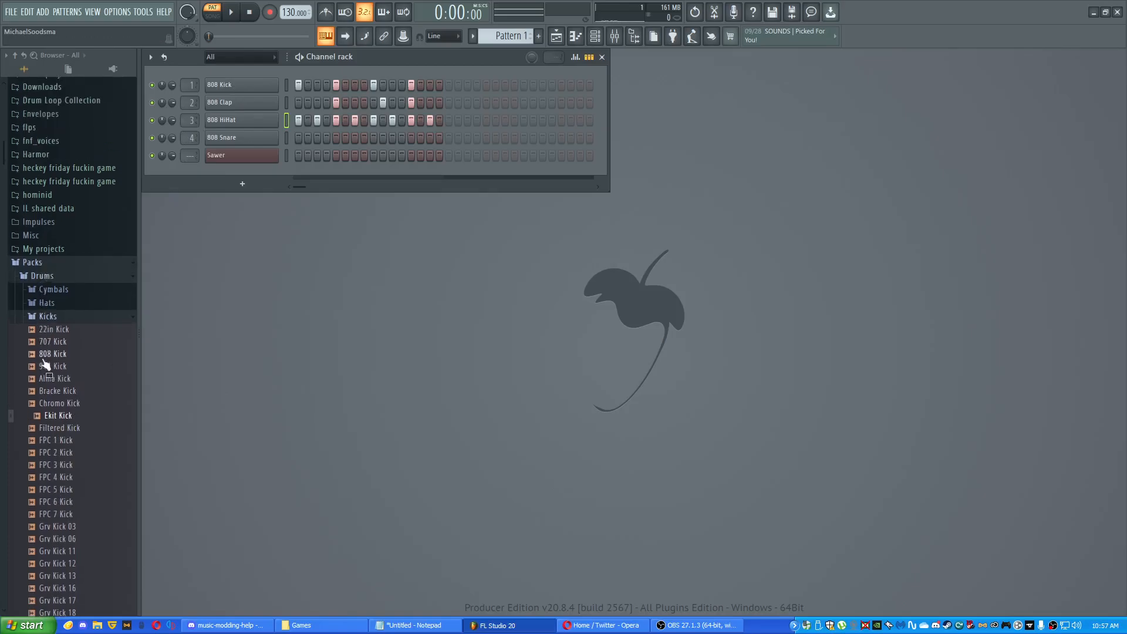
scroll(41, 352, "down", 6)
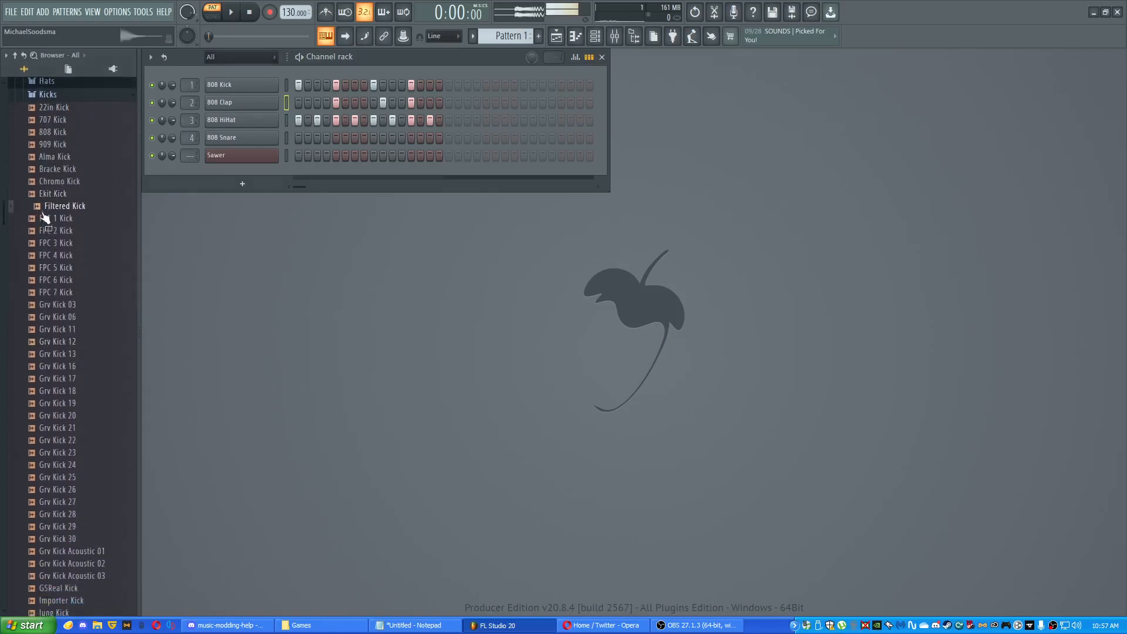
left_click_drag(64, 272, 218, 86)
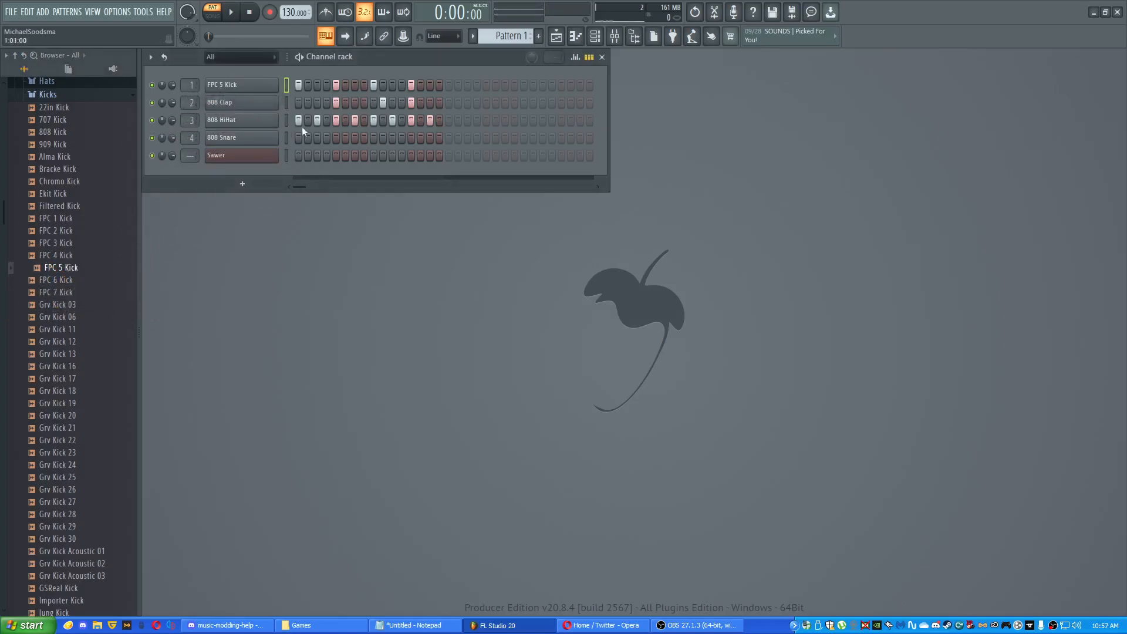
key("space")
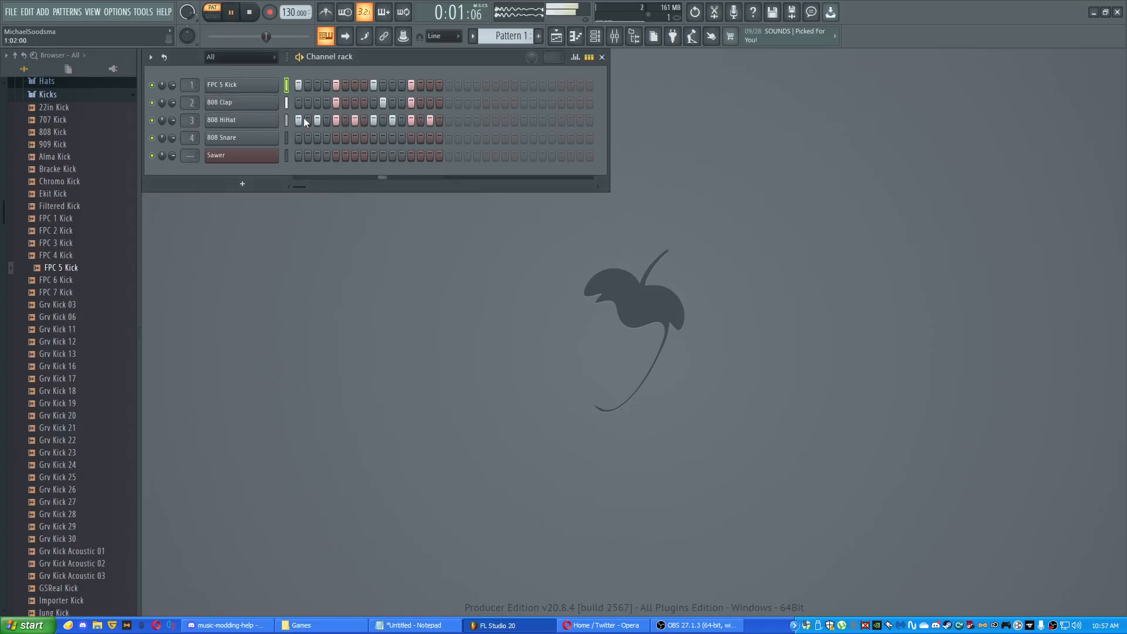
key("space")
- Raise the Boost on the FPC 5 Kick sample, enable Clip, and play the pattern to hear the distortion
left_click(262, 85)
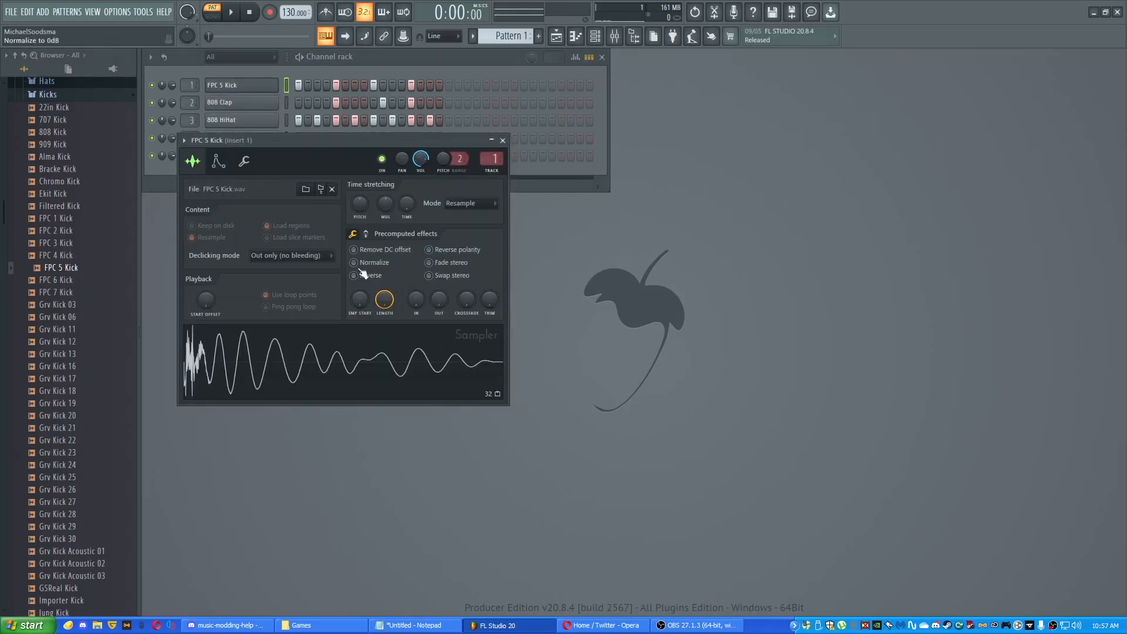
left_click(366, 234)
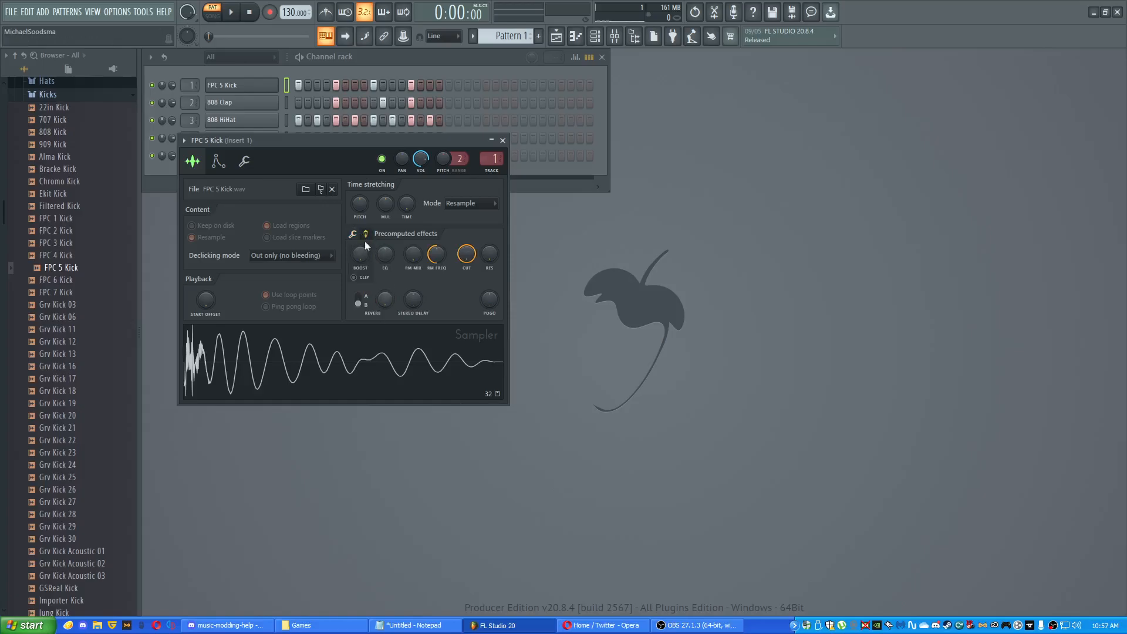
mouse_move(361, 256)
left_mouse_down()
mouse_move(362, 238)
mouse_move(361, 273)
left_mouse_up()
left_click(354, 277)
key("space")
key("space")
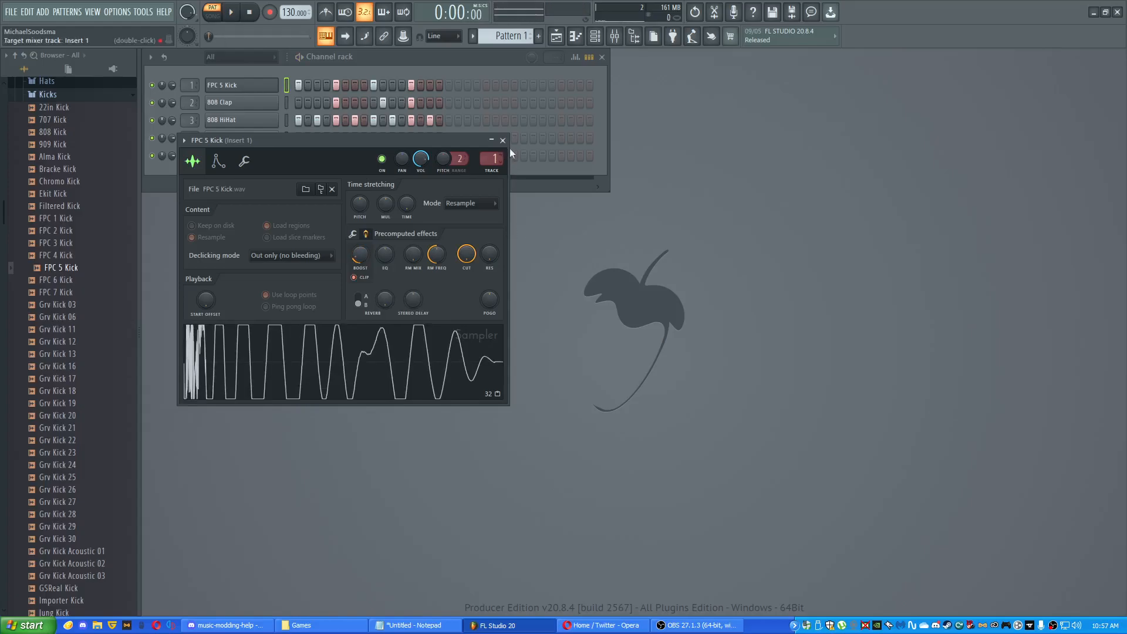
left_click(353, 234)
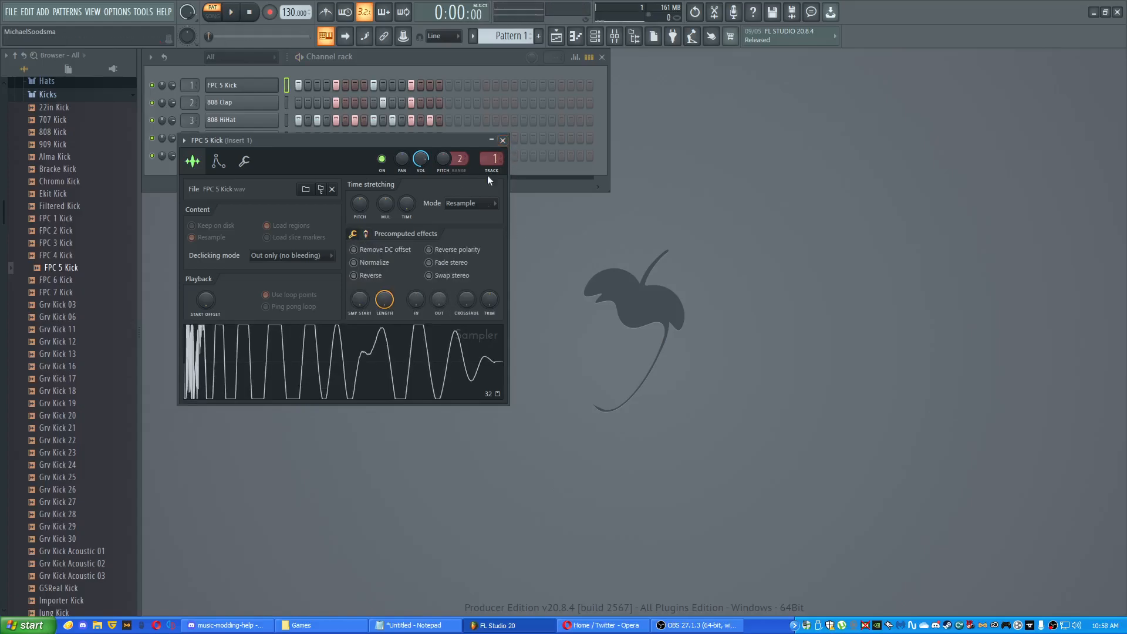
left_click(502, 141)
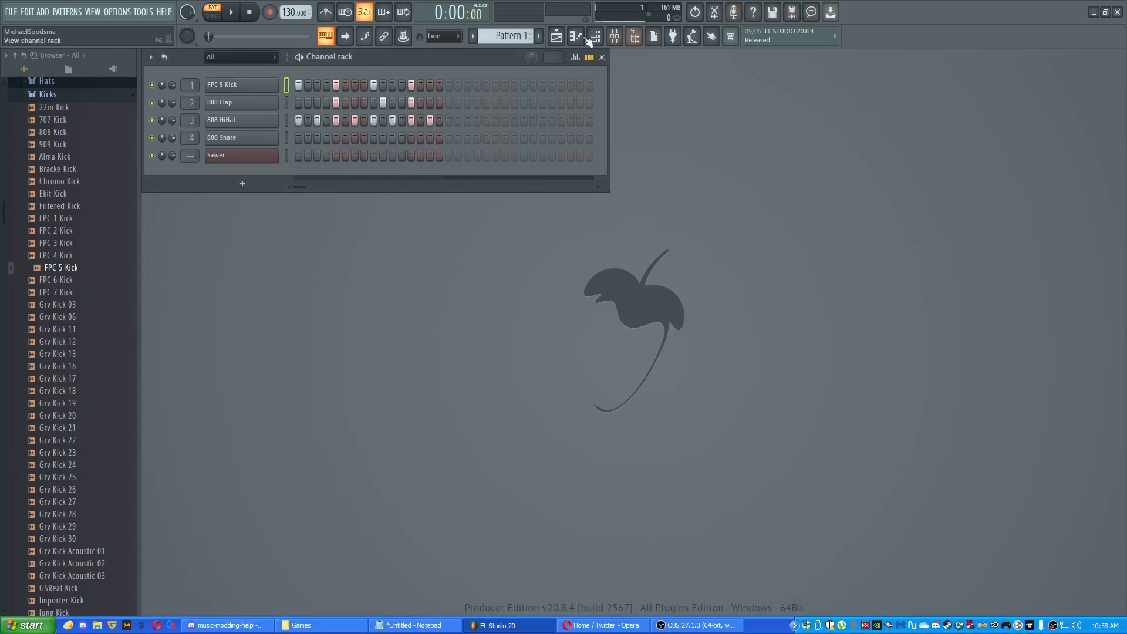
- Select the FPC 5 Kick, 808 Clap, 808 HiHat and 808 Snare channels and group them as "drums"
left_click(287, 138)
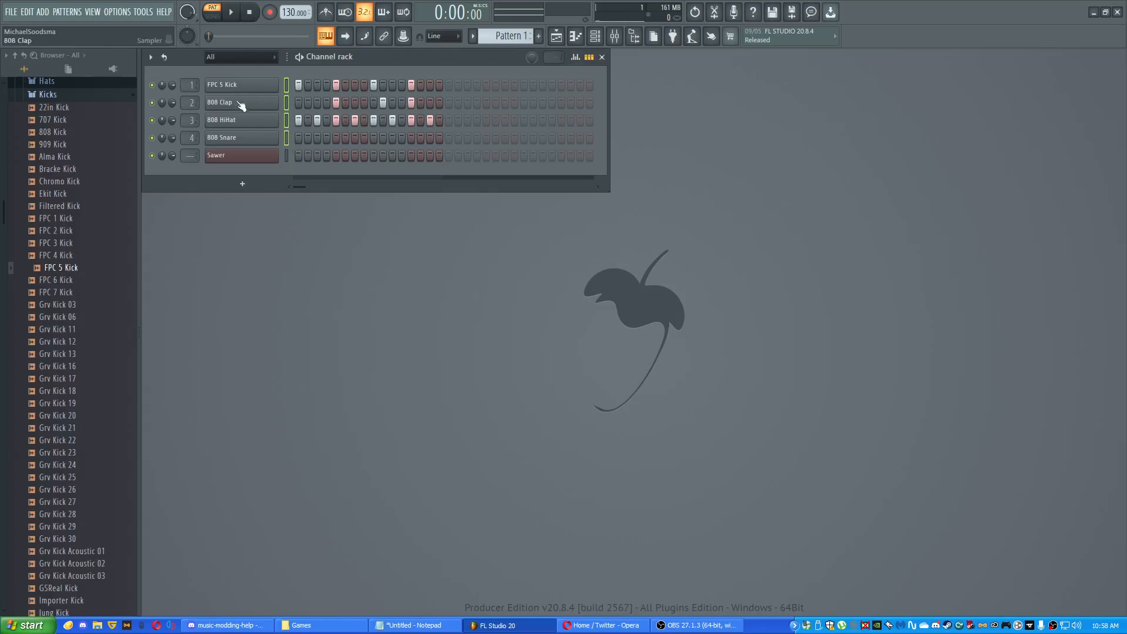
left_click(151, 57)
left_click_drag(416, 66, 496, 95)
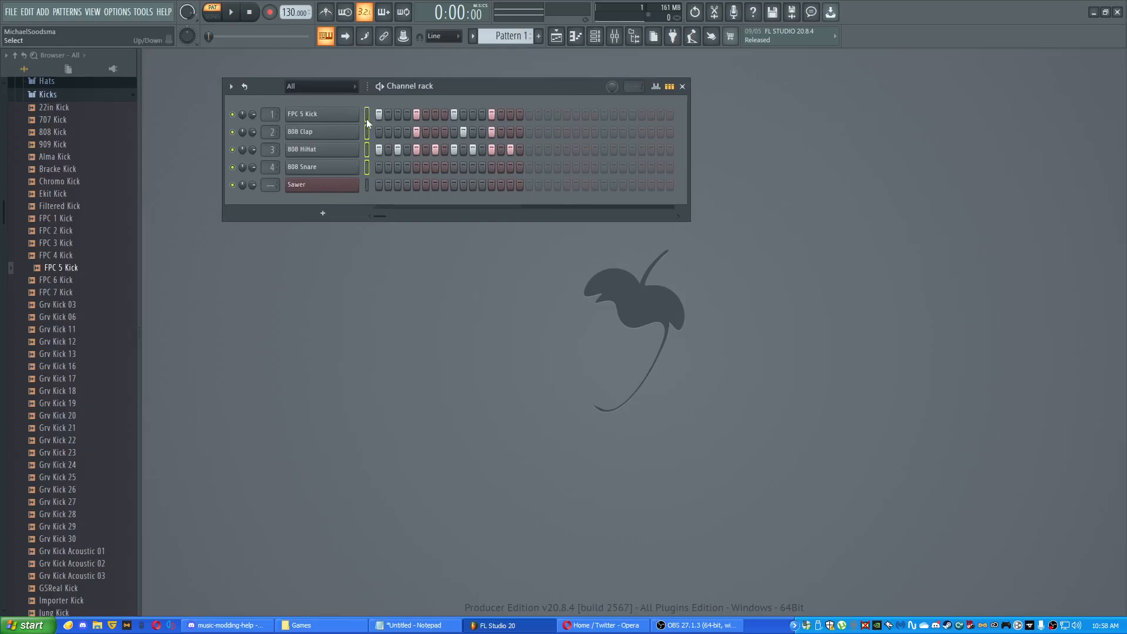
left_click(231, 87)
left_click(251, 185)
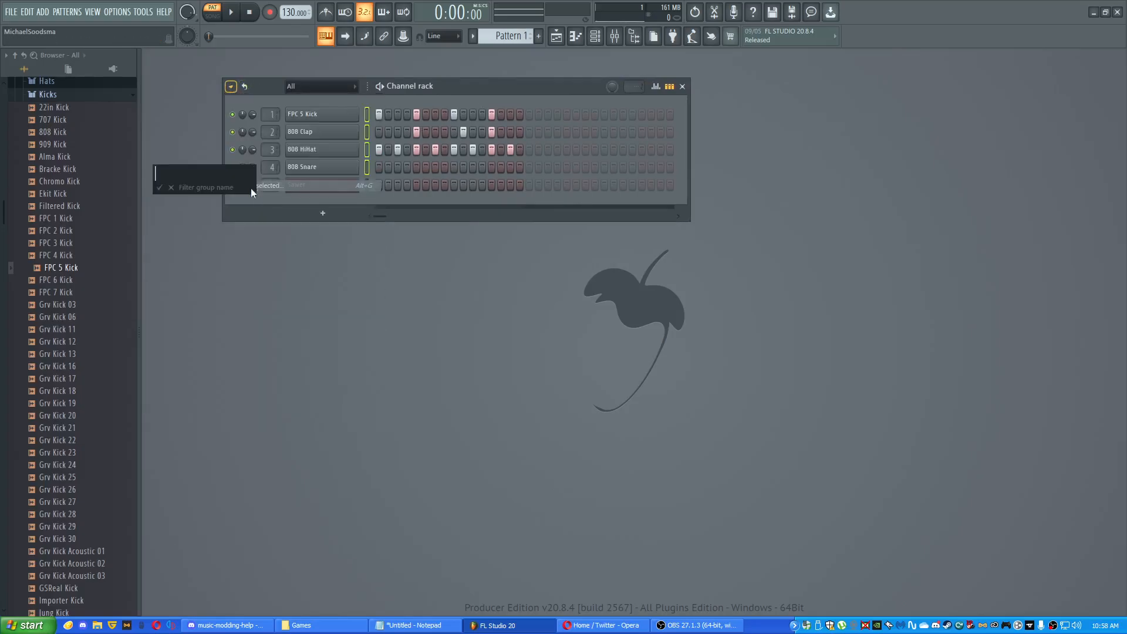
type("drusm")
key("BackSpace")
key("BackSpace")
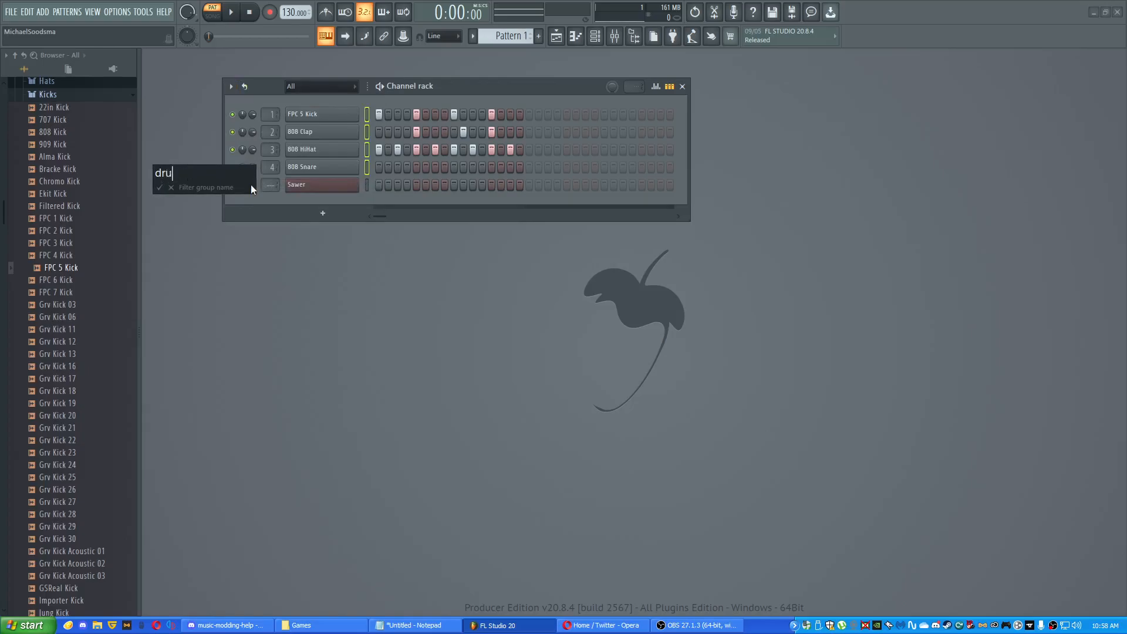
type("ms")
key("Return")
- Filter the channel rack to the Unsorted group and place a reduced mixer window directly beneath the rack
left_click(317, 86)
left_click(313, 123)
left_click_drag(491, 90, 402, 59)
left_click(623, 36)
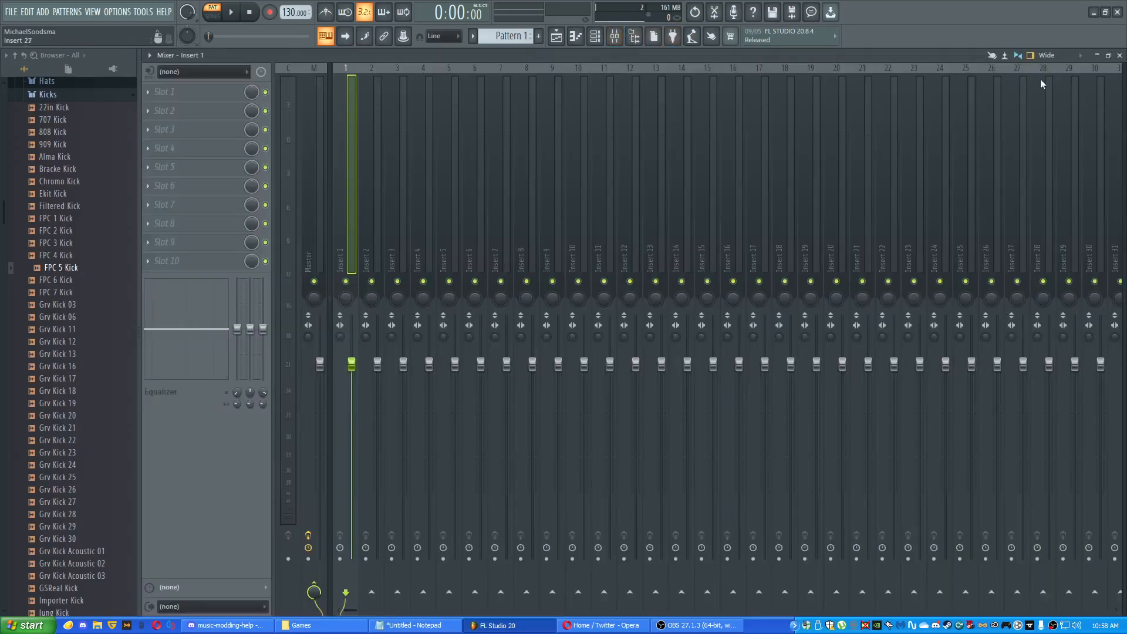
left_click(1112, 61)
left_click_drag(457, 254, 389, 131)
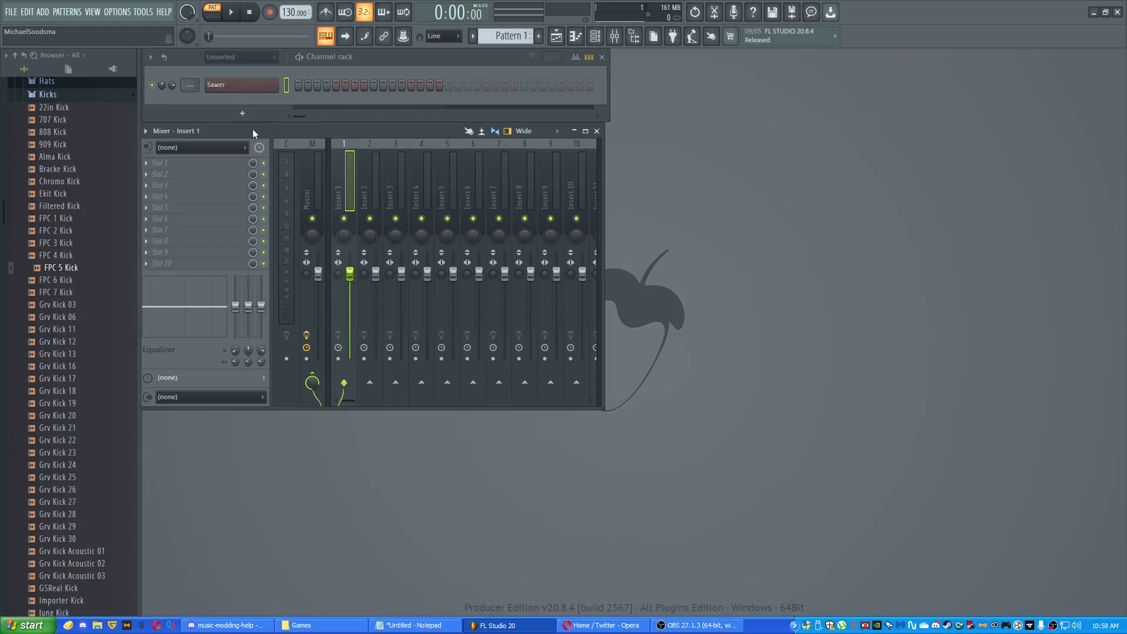
left_click_drag(253, 130, 258, 129)
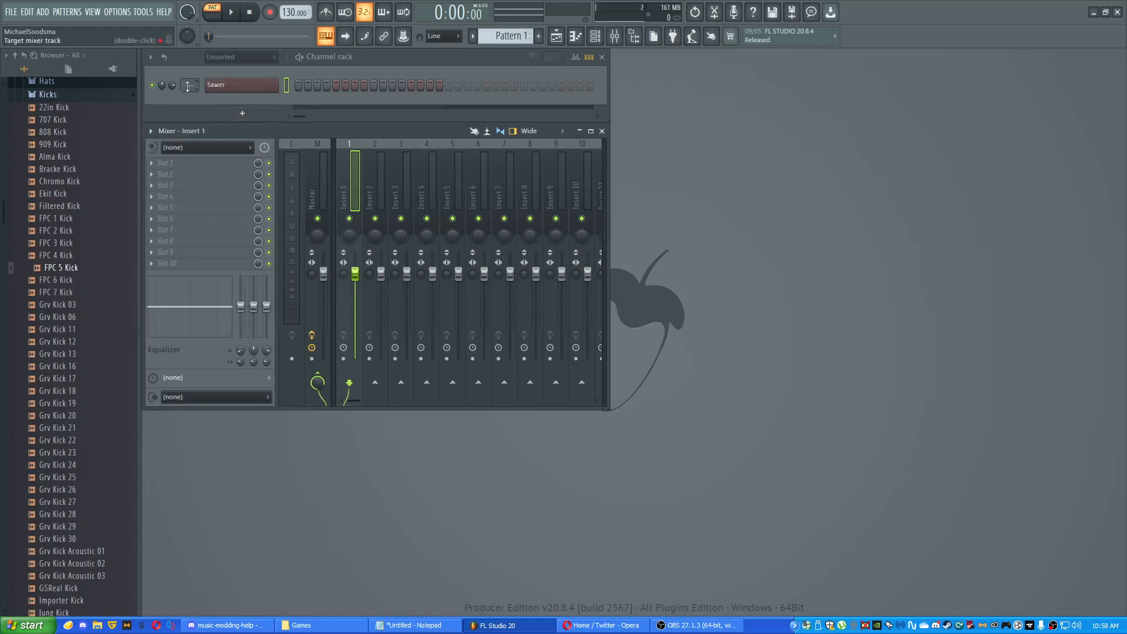
- Route the Sawer channel to mixer track 5, name that track "sawer" and colour it green
left_click_drag(194, 88, 194, 75)
right_click(470, 171)
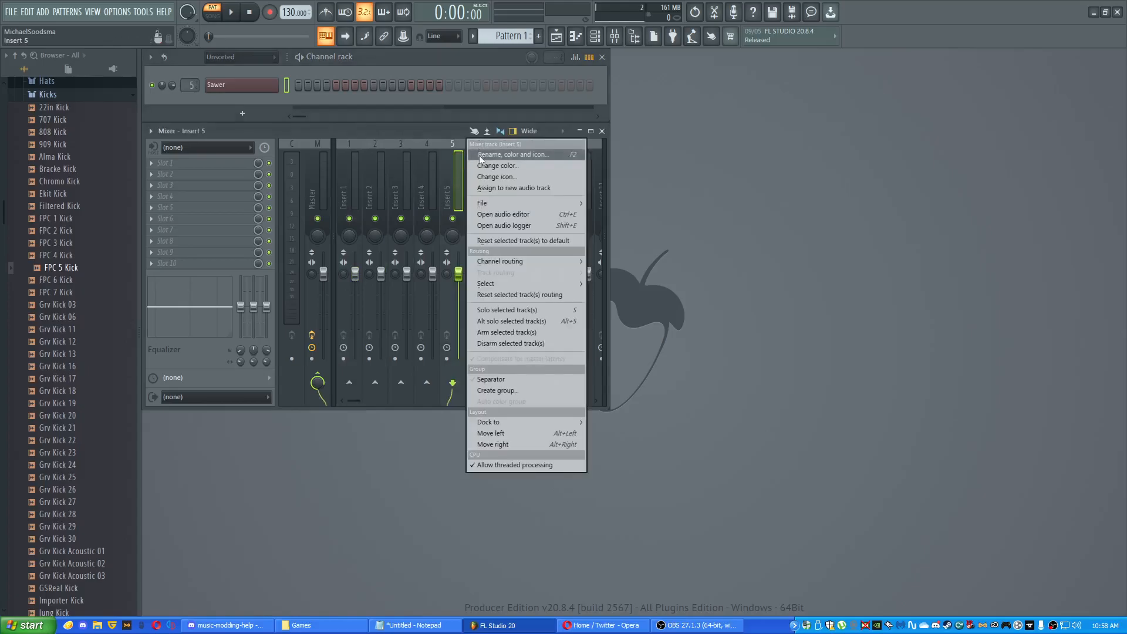
left_click(448, 181)
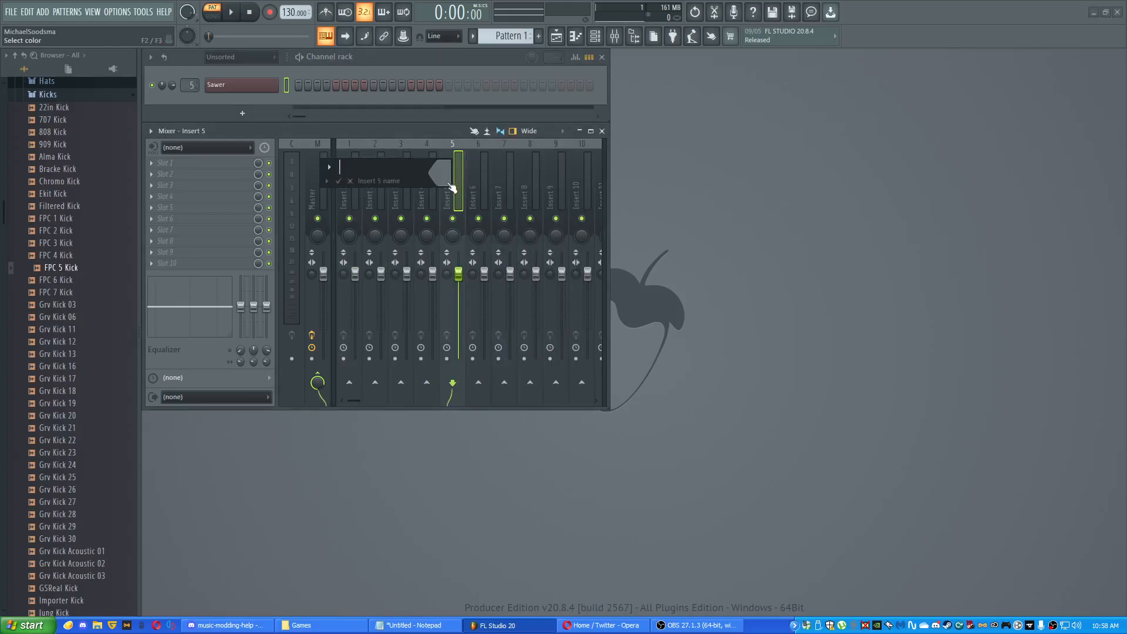
left_click(449, 183)
left_click(561, 312)
left_click(636, 457)
left_click(340, 182)
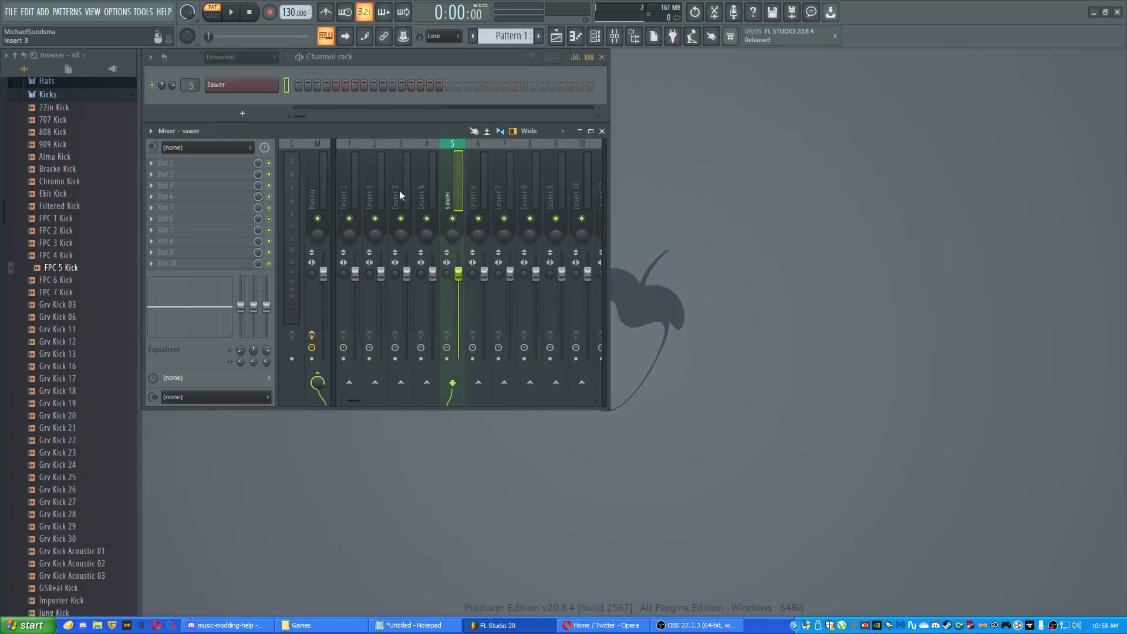
- Enlarge the mixer window and try the sawer track's volume fader and panning knob while playing notes
left_click_drag(608, 410, 754, 516)
mouse_move(382, 129)
left_mouse_down()
mouse_move(447, 206)
mouse_move(410, 190)
mouse_move(383, 143)
left_mouse_up()
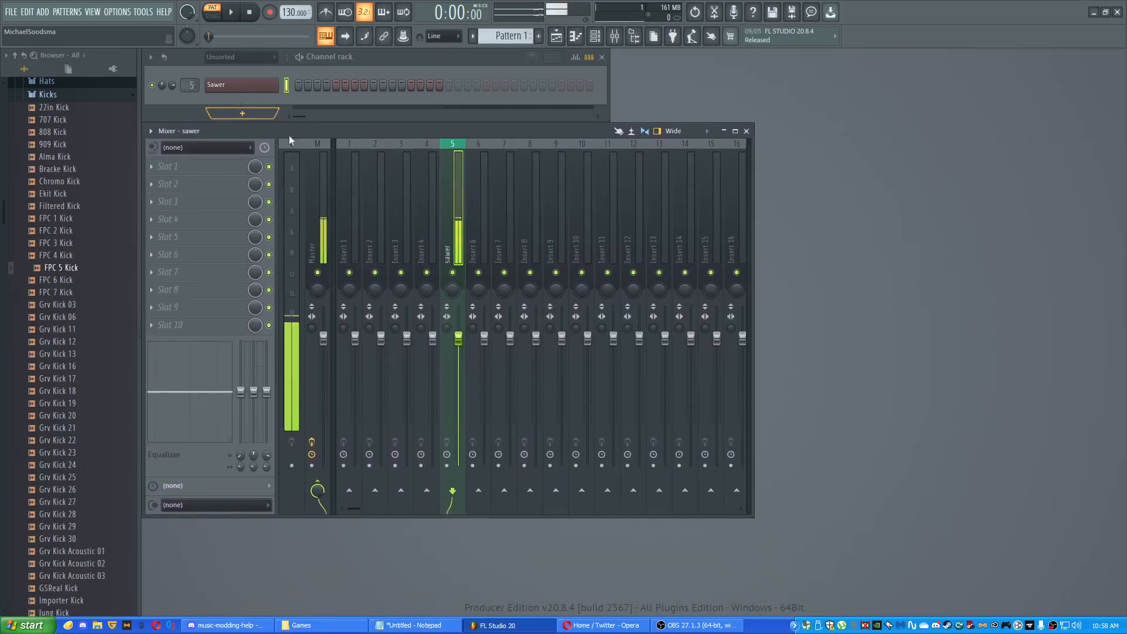
mouse_move(459, 338)
left_mouse_down()
mouse_move(458, 411)
mouse_move(458, 339)
left_mouse_up()
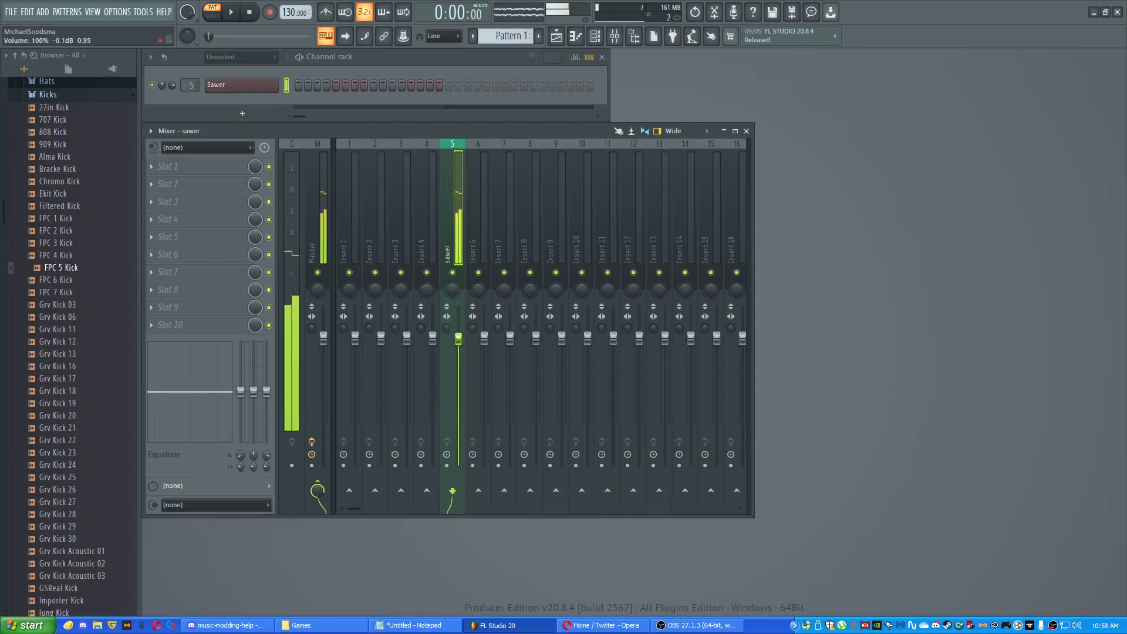
mouse_move(452, 293)
left_mouse_down()
mouse_move(452, 341)
mouse_move(452, 293)
left_mouse_up()
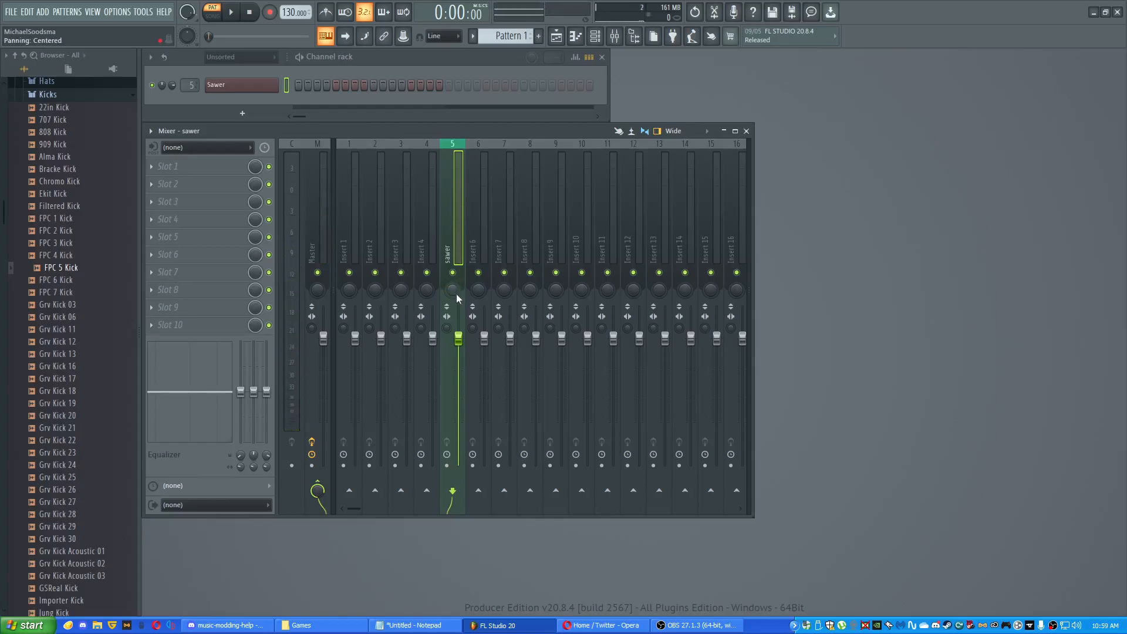
mouse_move(456, 294)
left_mouse_down()
mouse_move(456, 273)
mouse_move(457, 289)
left_mouse_up()
key("q")
key("q")
- Add Fruity Reeverb 2 to the sawer track's first effect slot and load its Cathedral preset
left_click(163, 171)
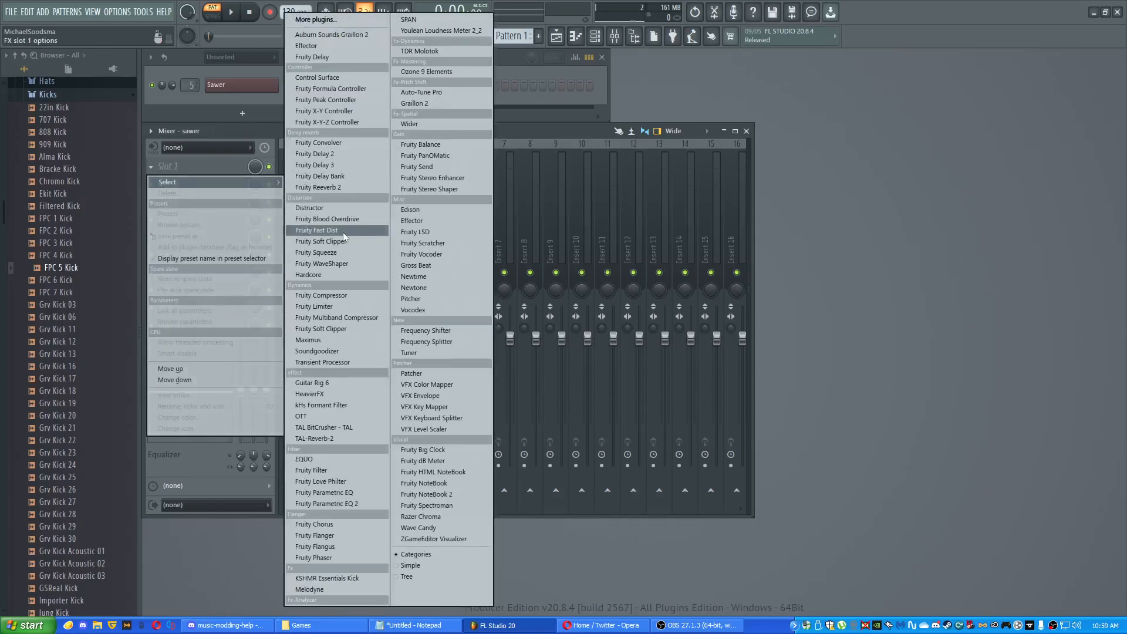
left_click(310, 187)
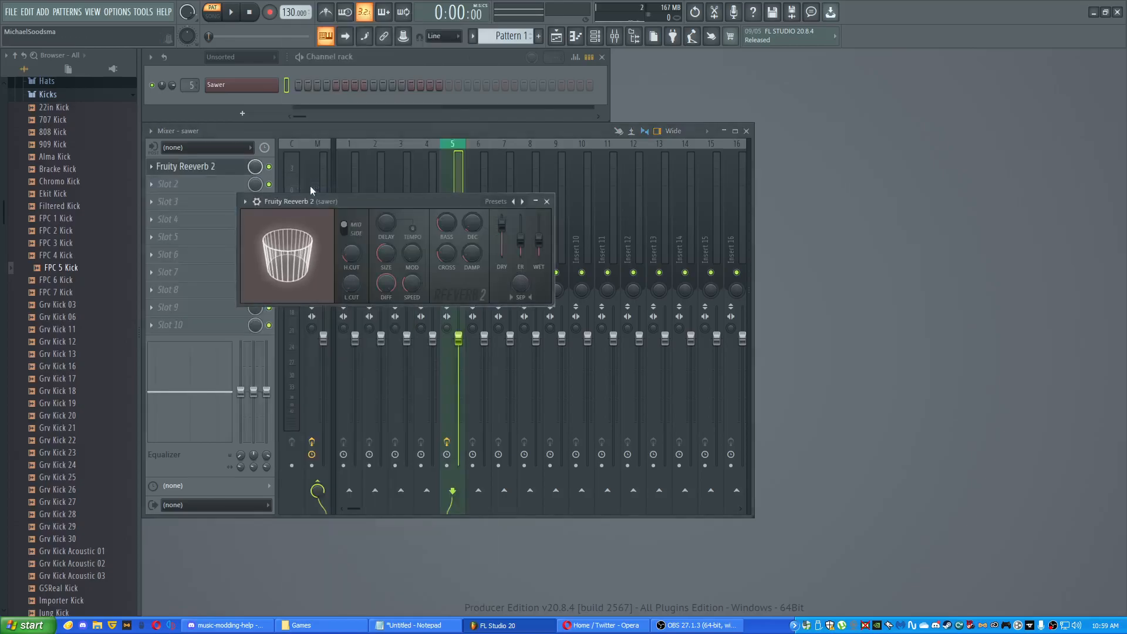
left_click(498, 202)
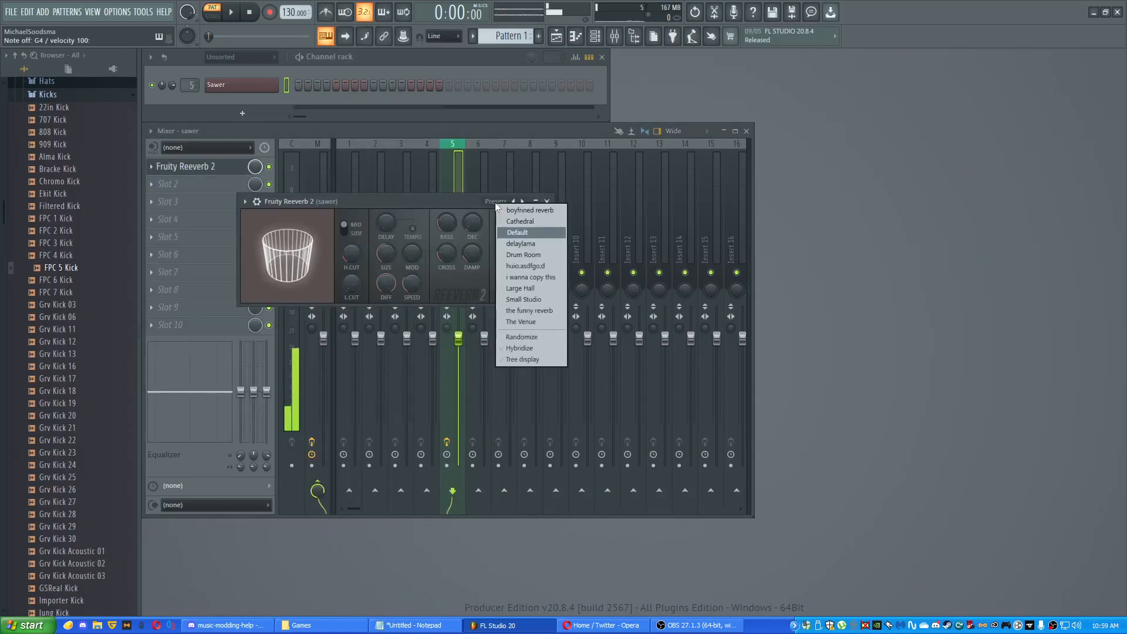
left_click(537, 220)
- Play a series of Sawer notes to hear the reverb, and close the Fruity Reeverb 2 window
key("b")
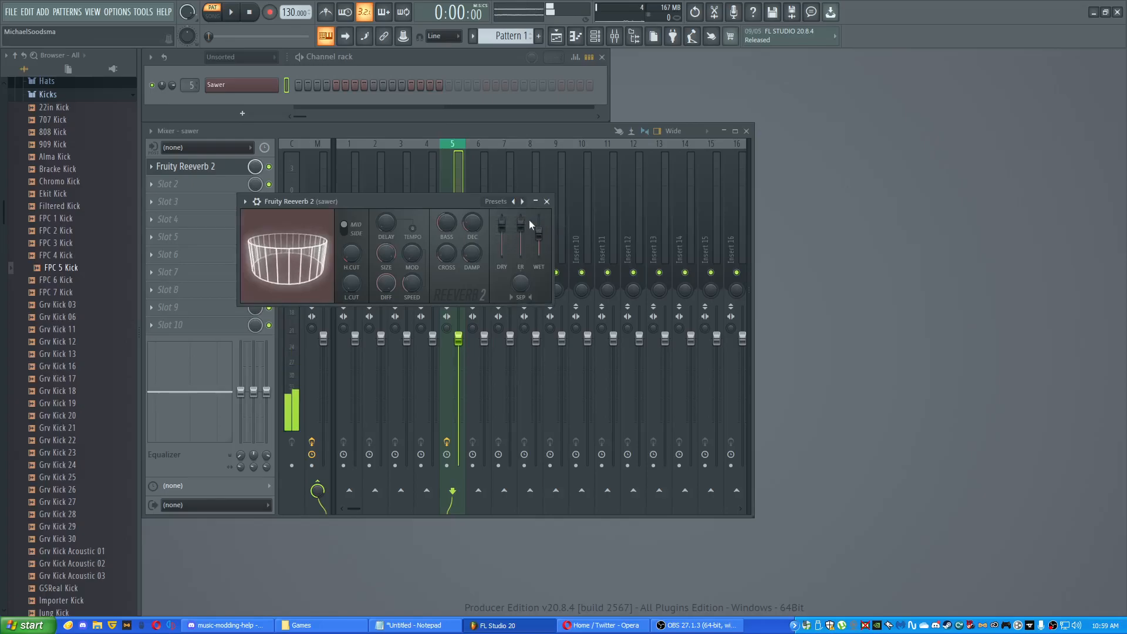
key("b")
key("u")
key("bracketleft")
key("7")
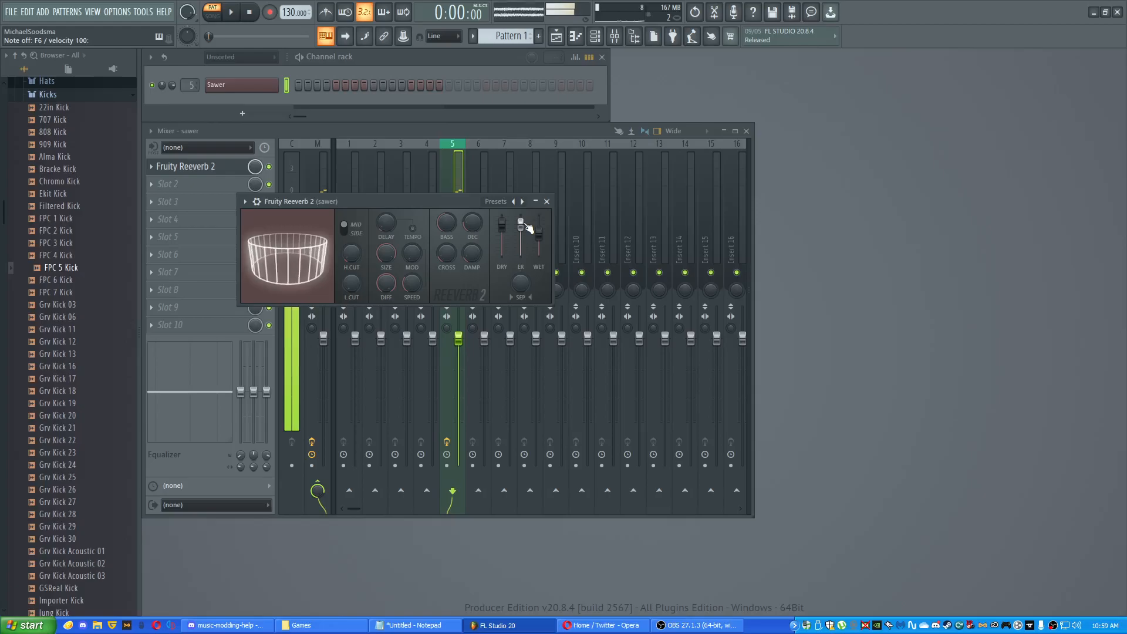
key("bracketleft")
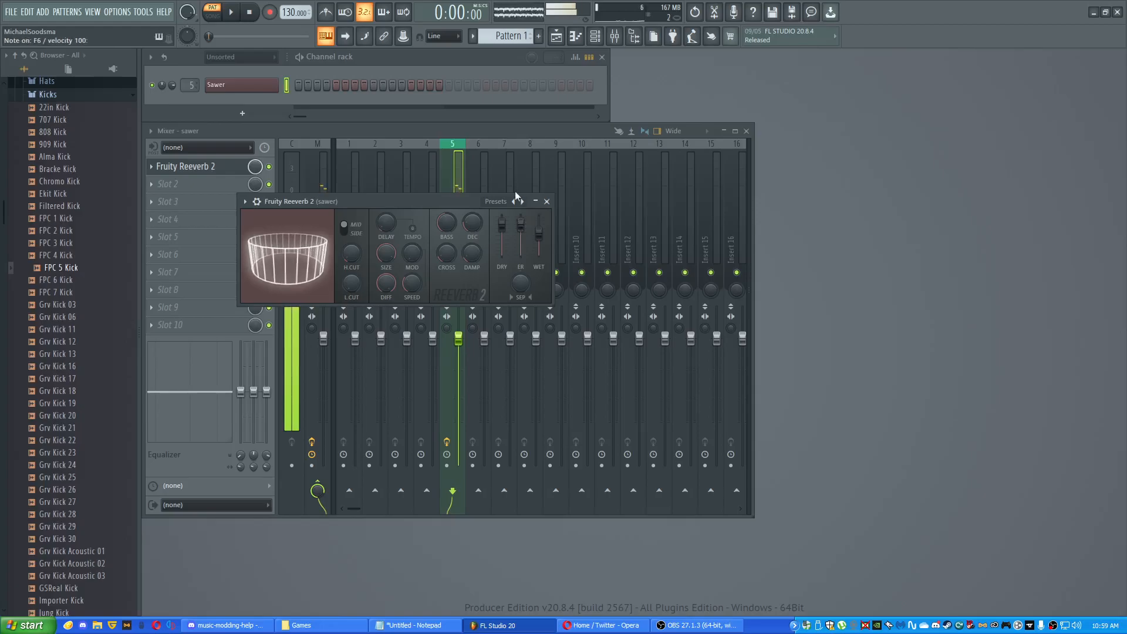
key("p")
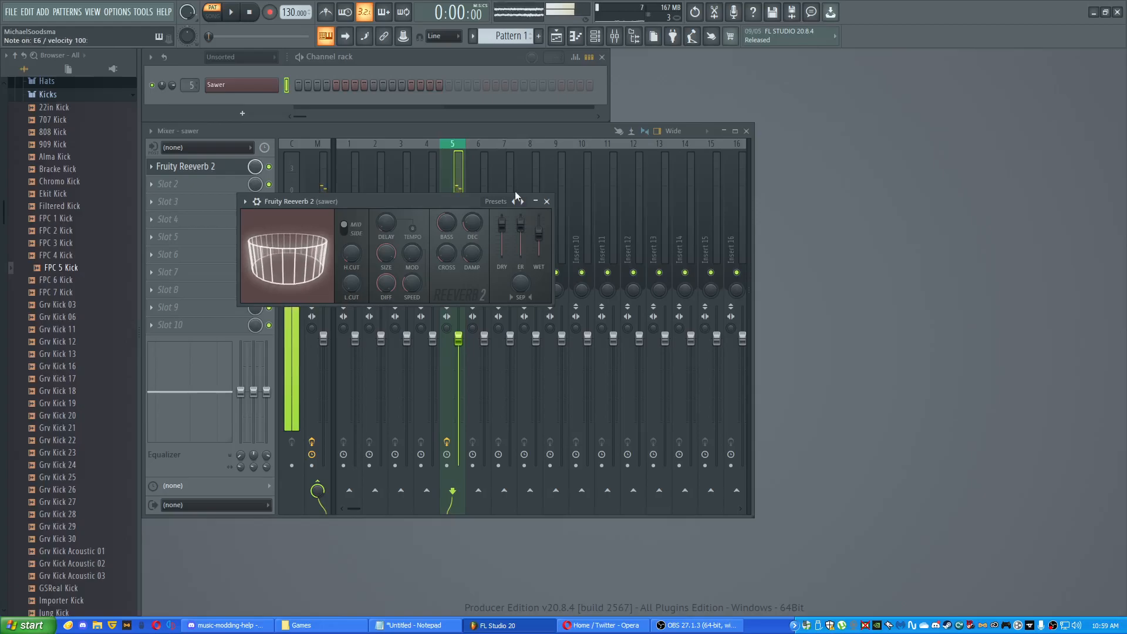
key("t")
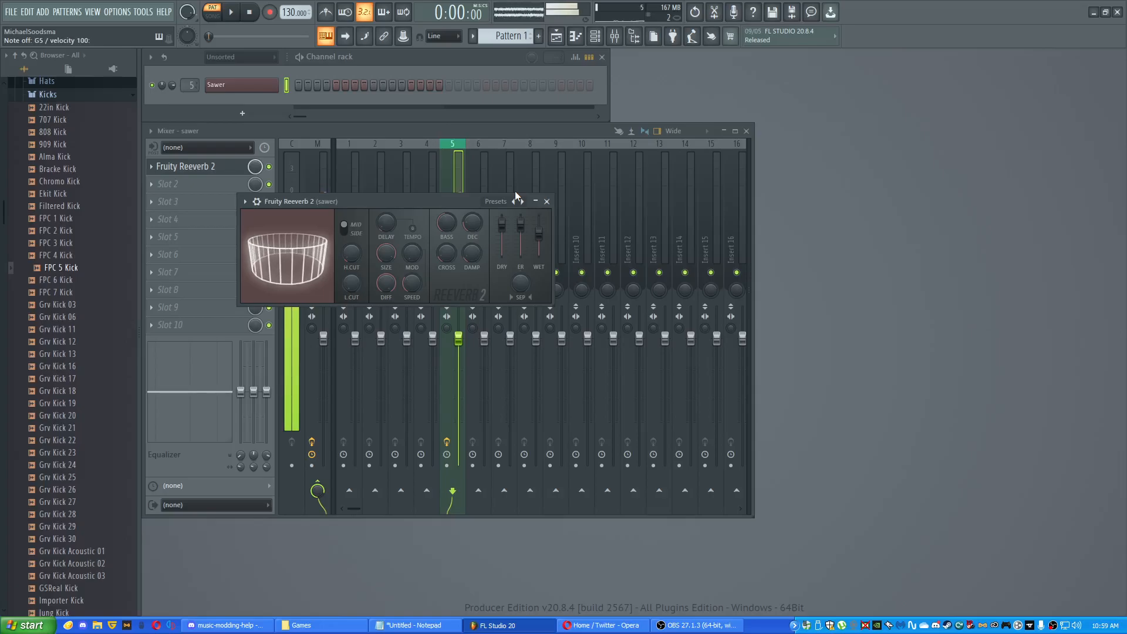
key("7")
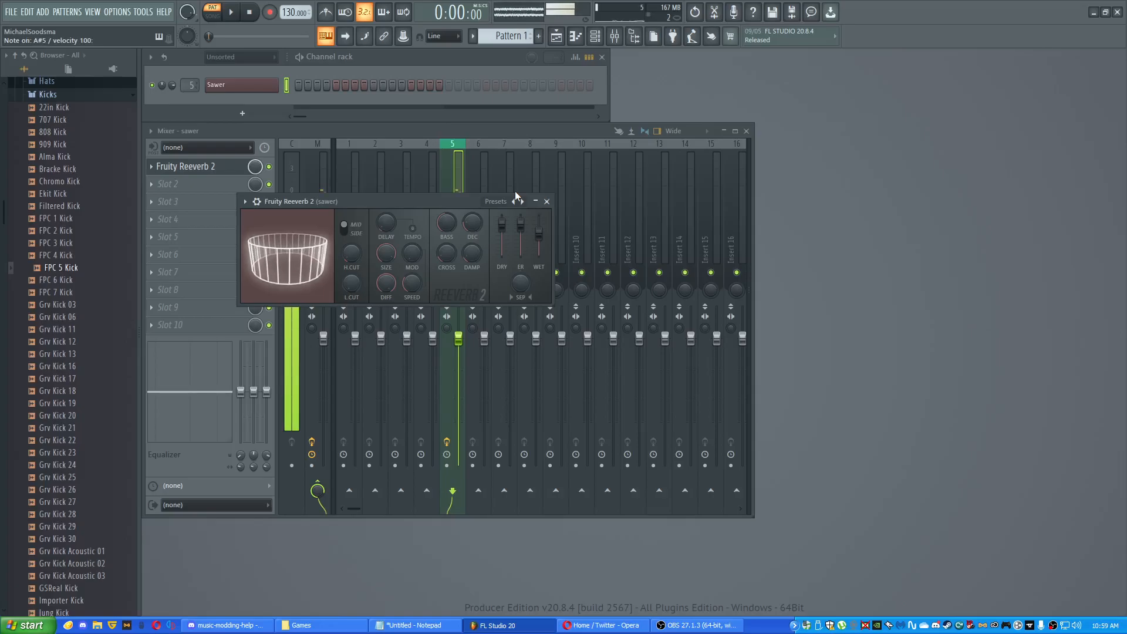
key("bracketleft")
key("bracketleft")
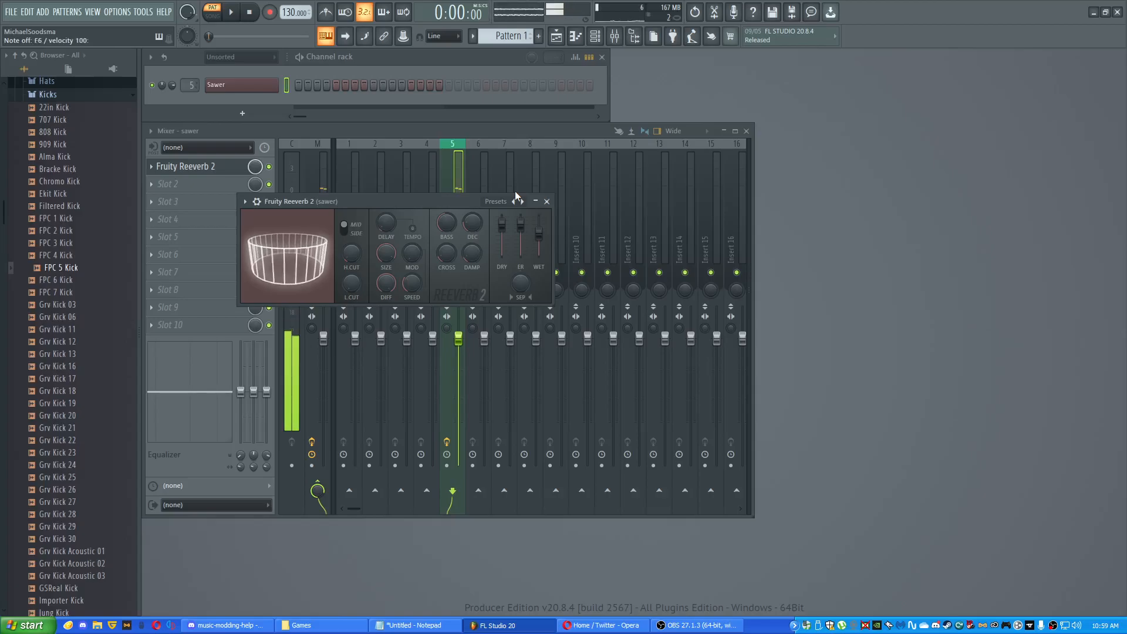
left_click(546, 201)
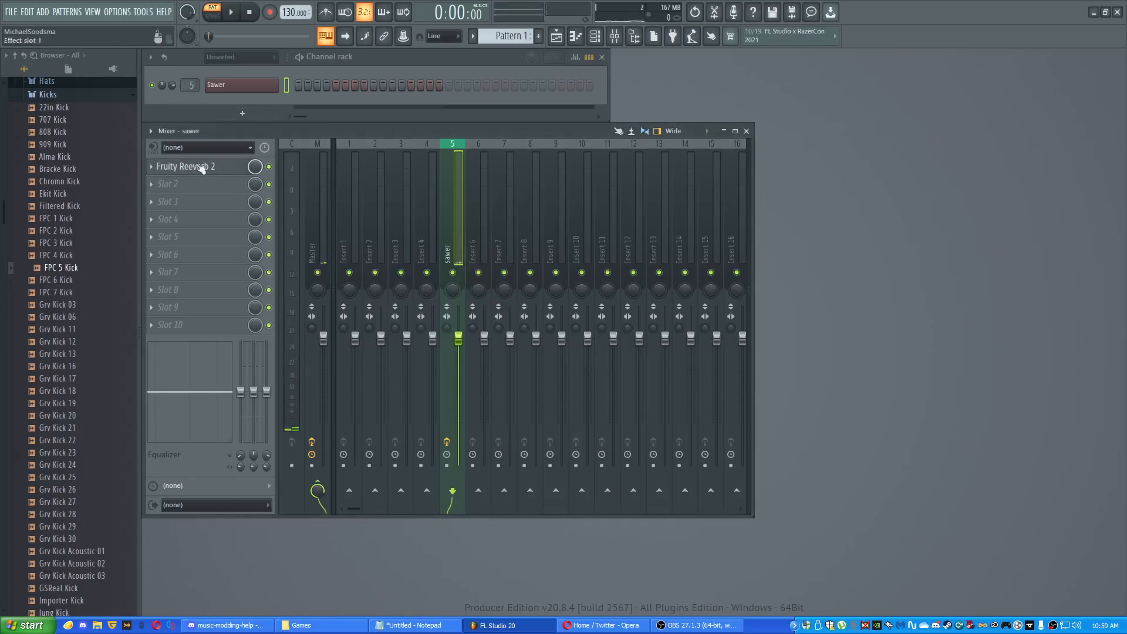
- Add TAL BitCrusher to the sawer track and reorder the effects so it sits above Fruity Reeverb 2
left_click(170, 184)
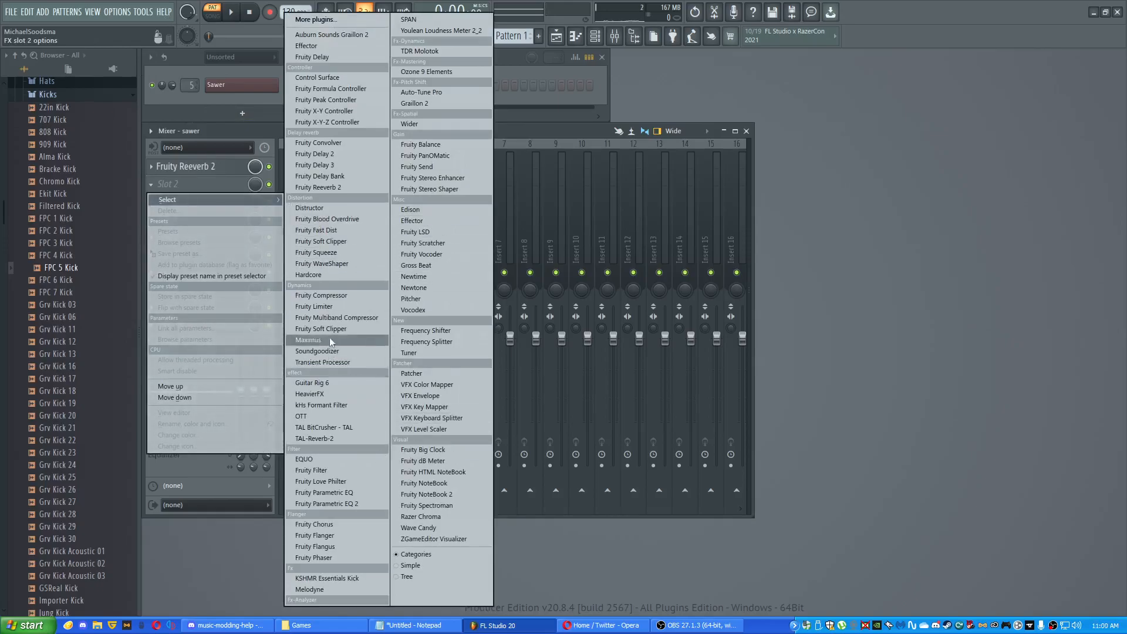
left_click(315, 427)
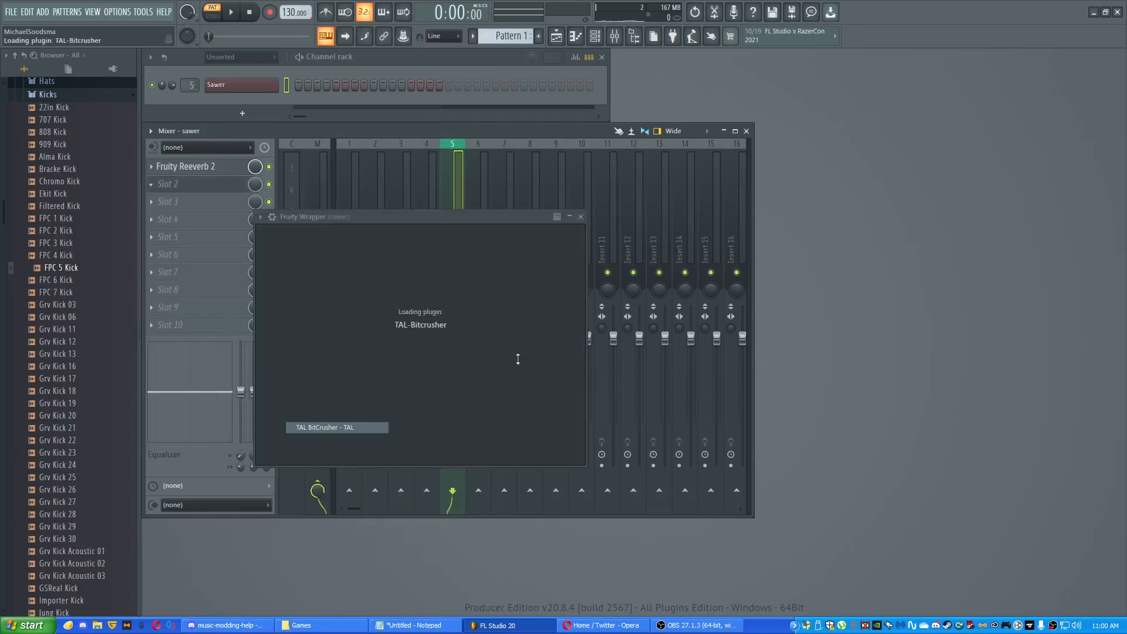
left_click_drag(426, 229, 332, 277)
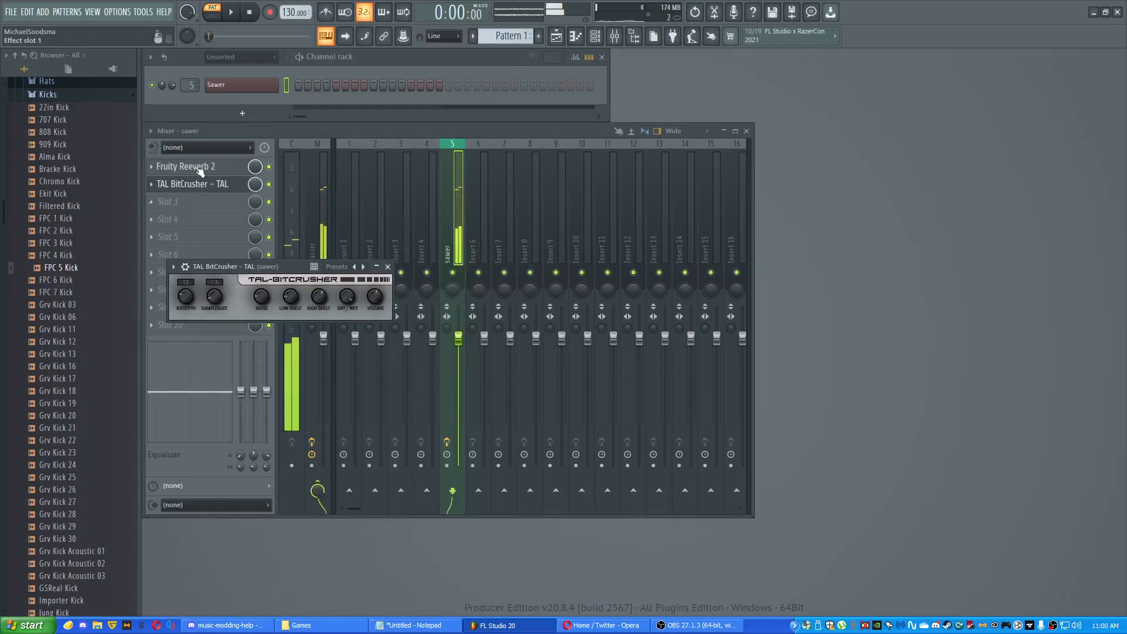
left_click_drag(194, 183, 216, 171)
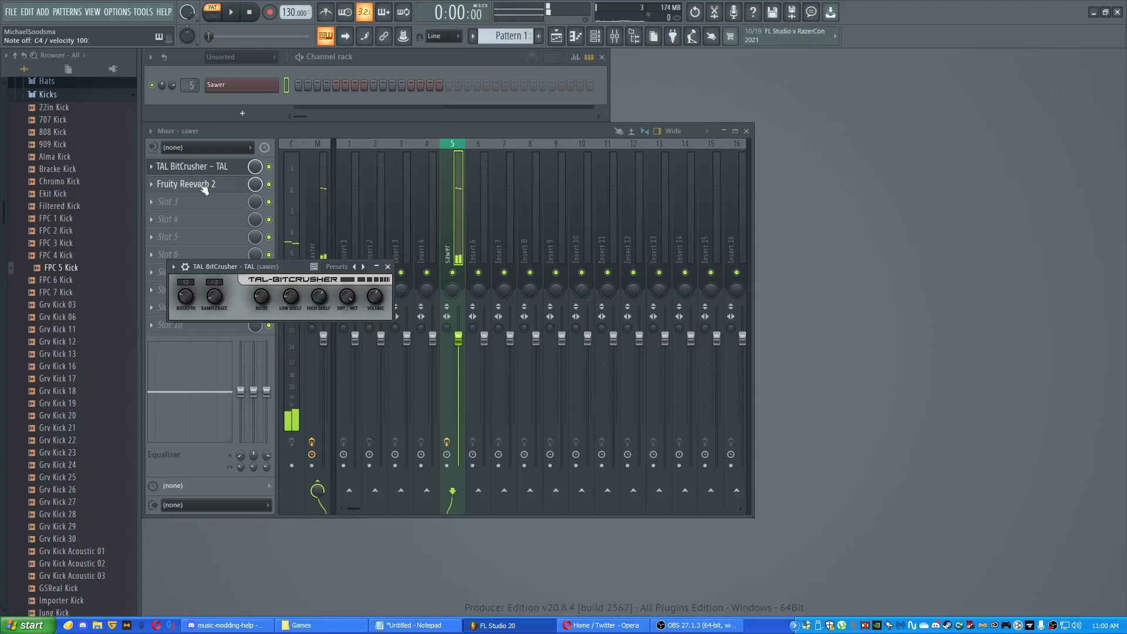
left_click_drag(203, 187, 204, 171)
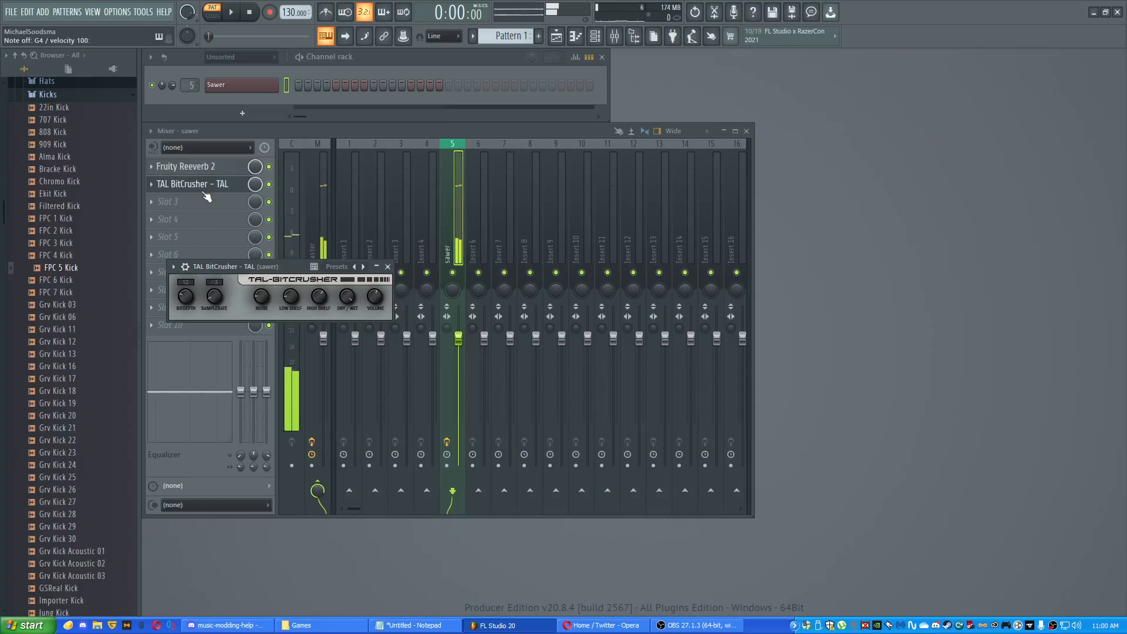
left_click_drag(179, 184, 179, 167)
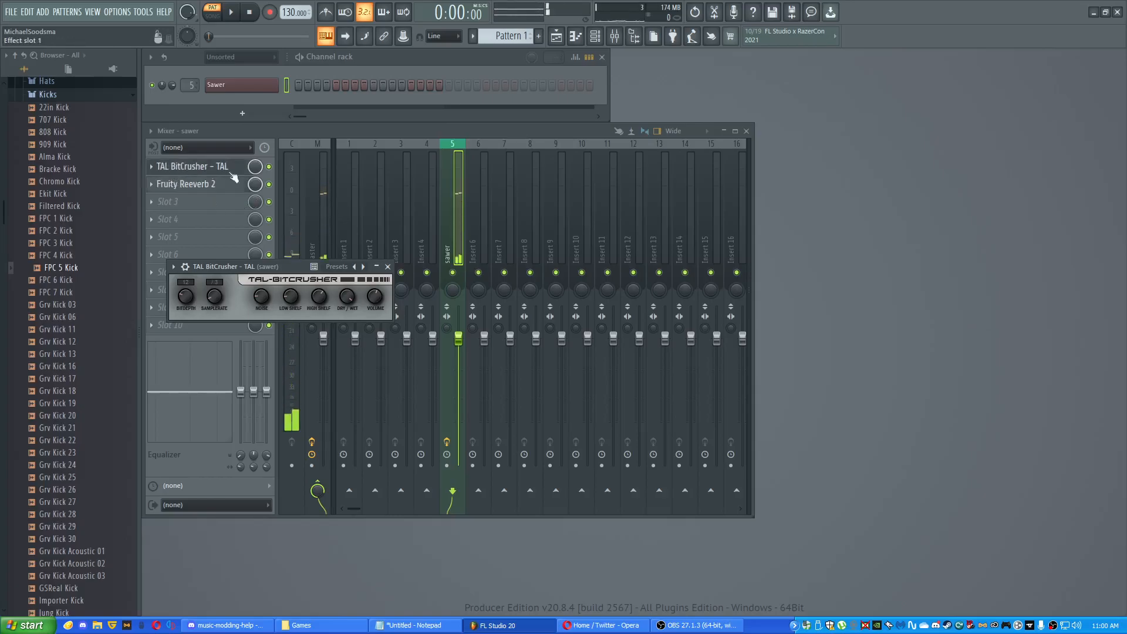
- View the replacement effects for TAL BitCrusher without choosing one and try out its slot's mix level
left_click(153, 166)
mouse_move(173, 182)
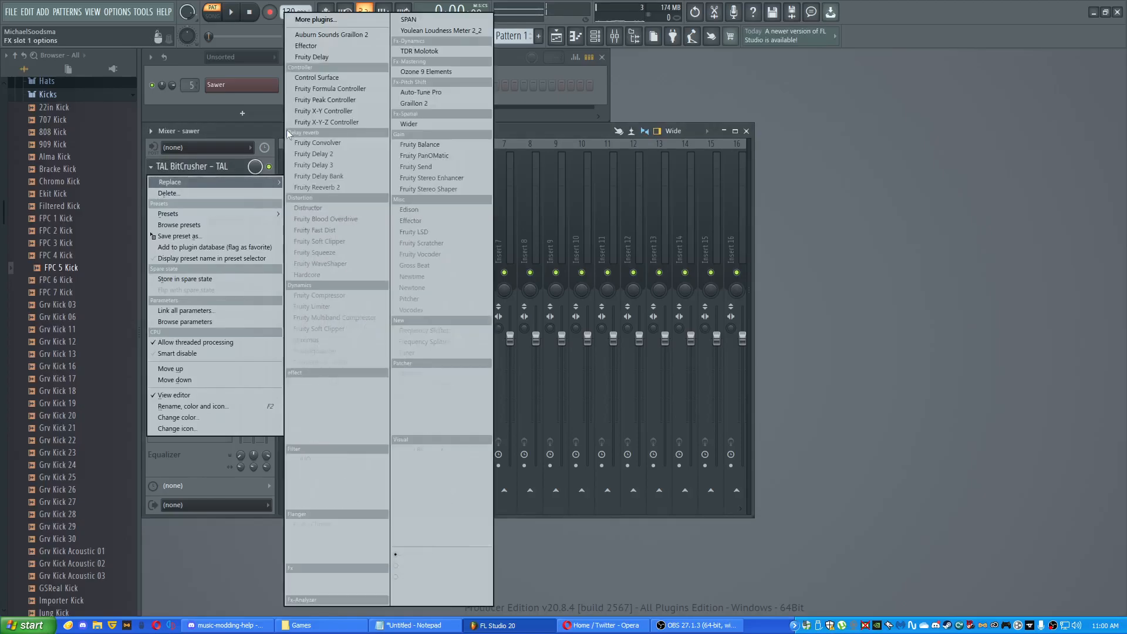
left_click(228, 135)
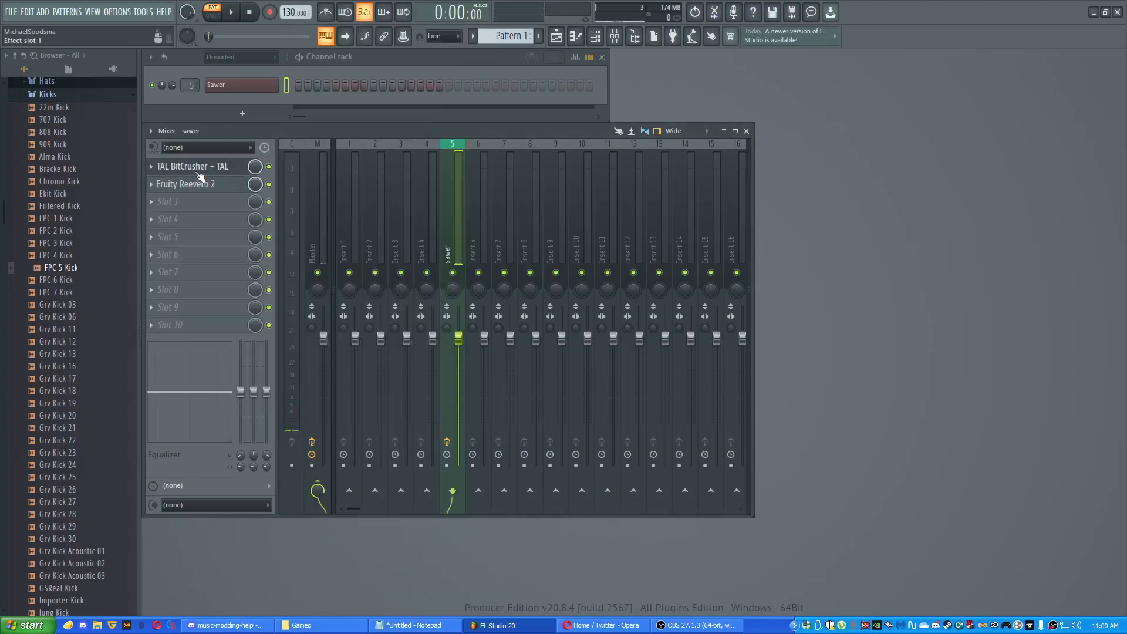
mouse_move(199, 167)
left_mouse_down()
mouse_move(200, 222)
mouse_move(201, 170)
left_mouse_up()
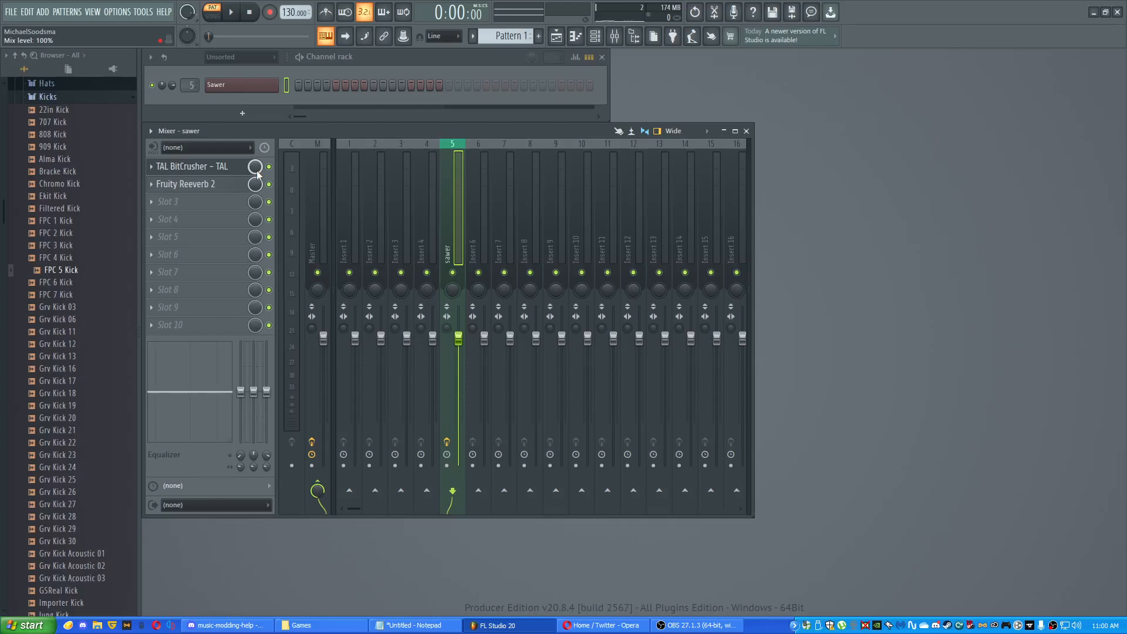
left_click_drag(256, 167, 255, 224)
- Move the sawer mixer track from position 5 to position 6
key("alt+Right")
key("alt+Left")
key("alt+Right")
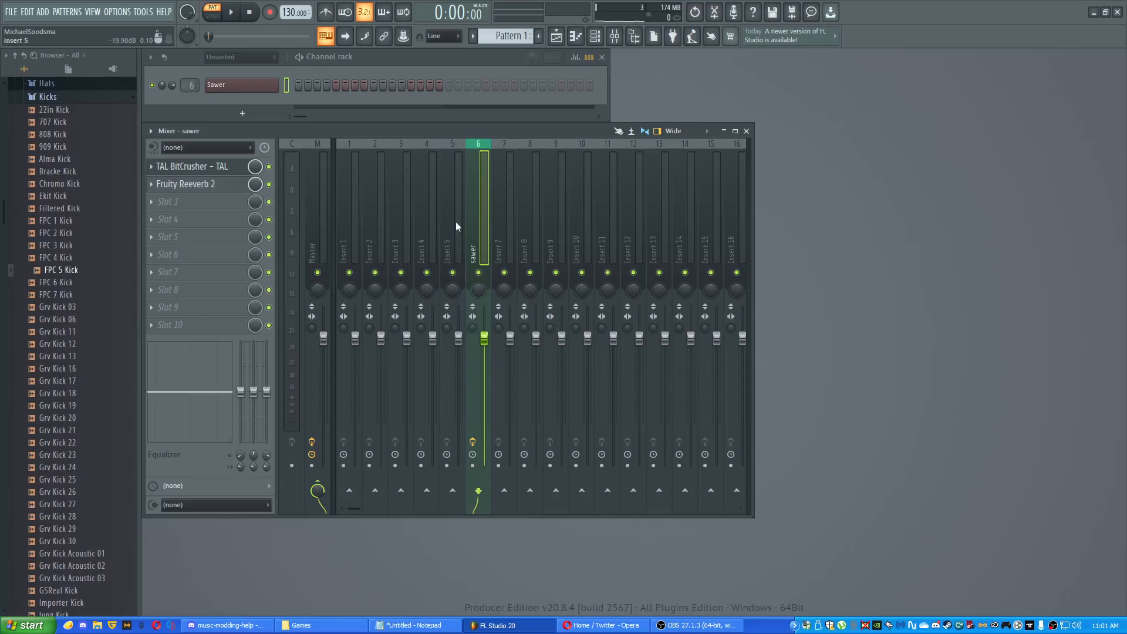
- Look through the empty mixer inserts ahead of the sawer track, finishing on Insert 5
left_click(455, 220)
left_click(347, 223)
left_click(376, 226)
left_click(420, 225)
left_click(405, 223)
left_click(379, 220)
left_click(352, 220)
left_click(455, 217)
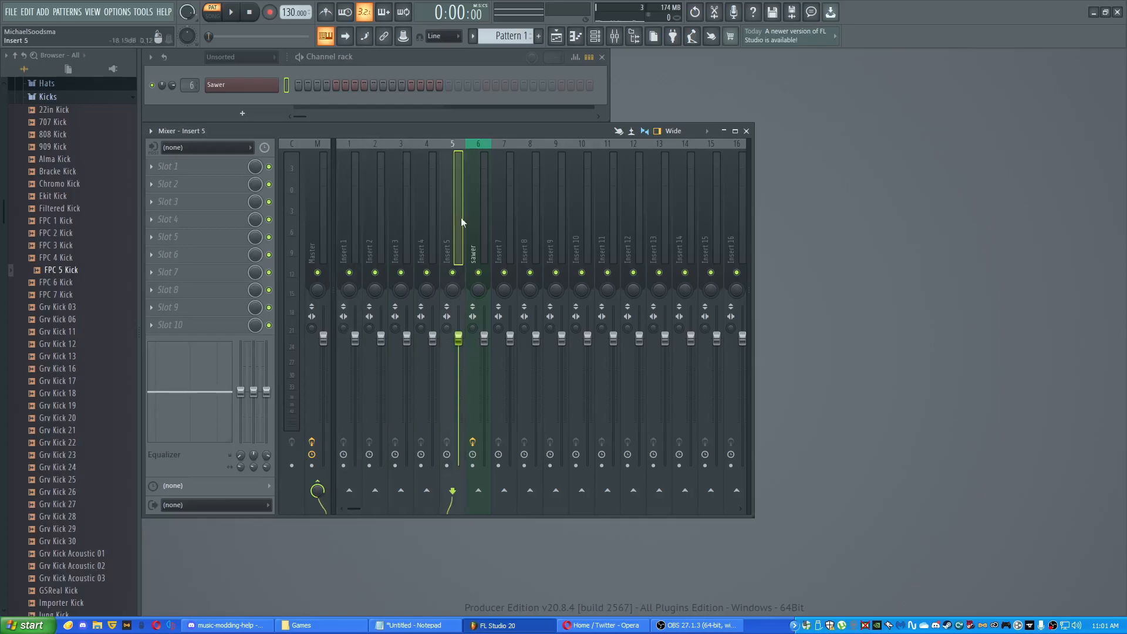
- Add a separator in front of the sawer track in the mixer
right_click(483, 141)
left_click(540, 386)
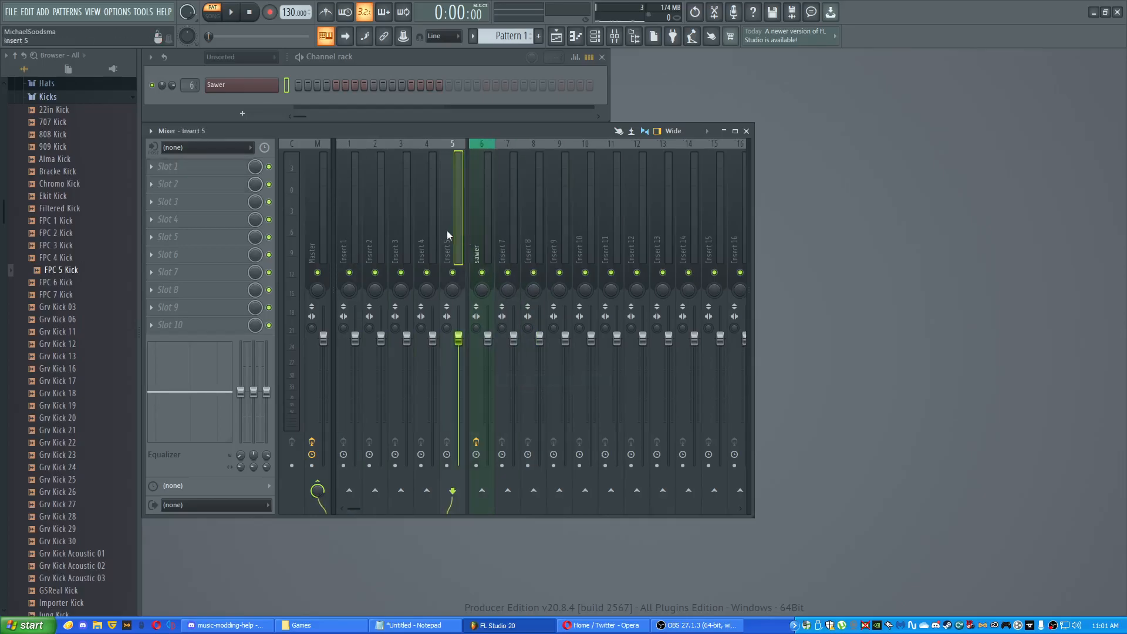
left_click(425, 251)
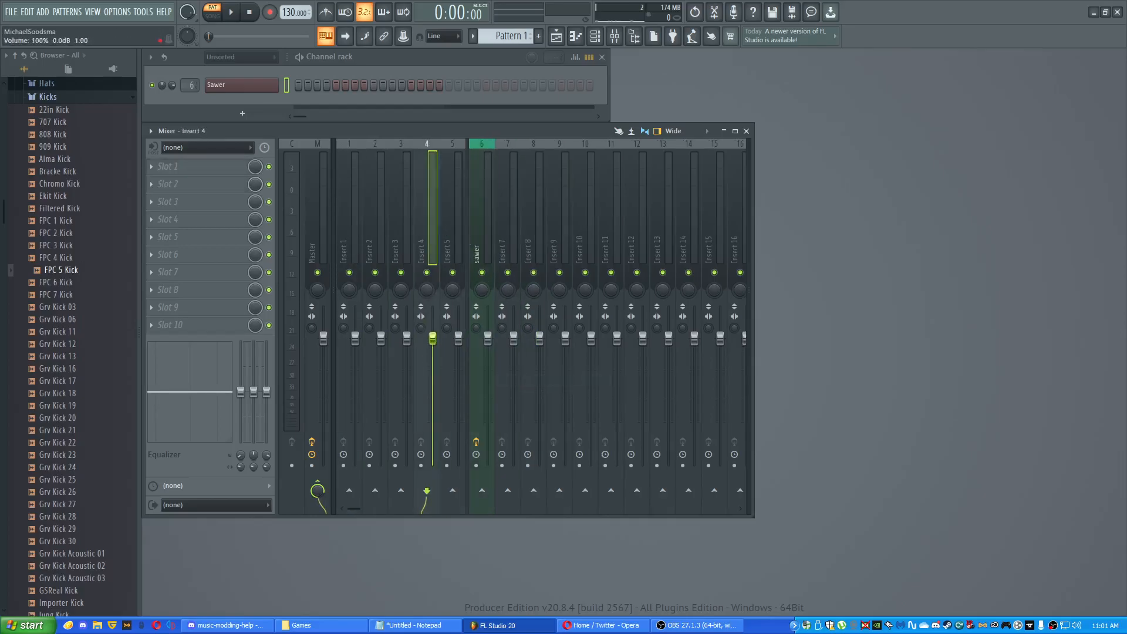
left_click(448, 195)
right_click(448, 195)
left_click(530, 157)
type("d4")
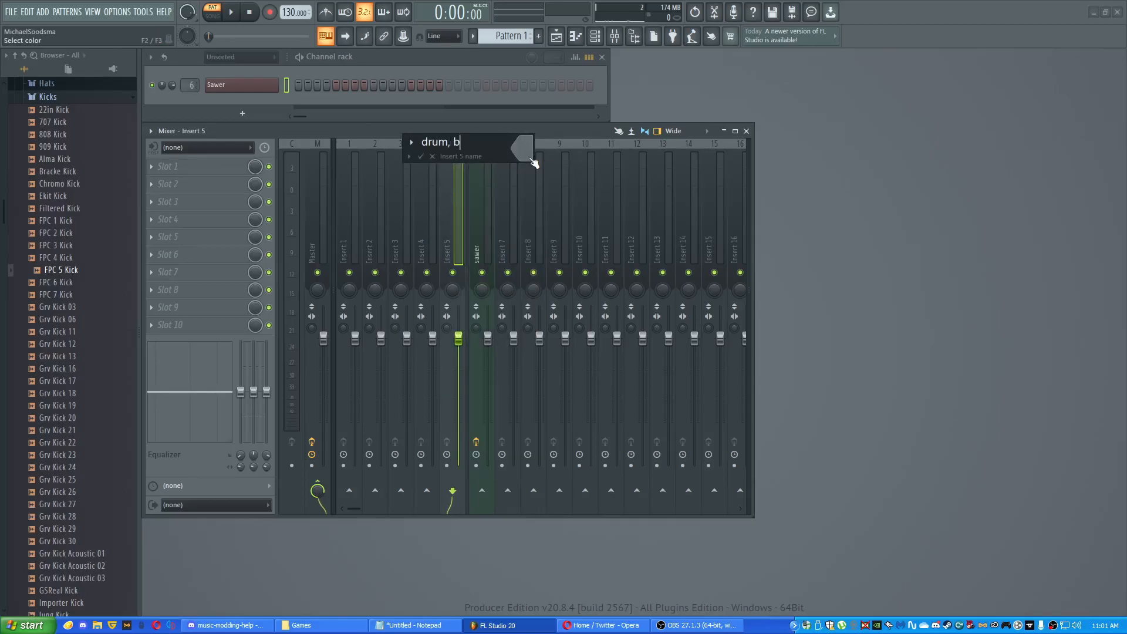
left_click(532, 159)
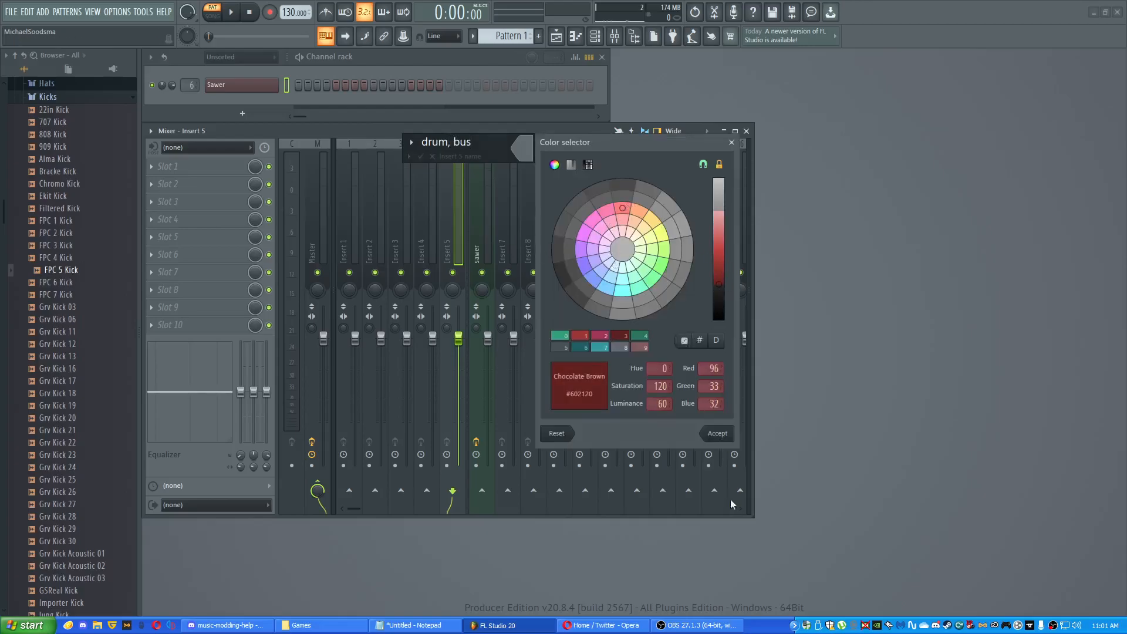
left_click(731, 436)
left_click(432, 157)
right_click(452, 193)
- Route mixer Inserts 1 to 4 into Insert 5 and remove their direct sends to the Master
left_click_drag(439, 135, 516, 150)
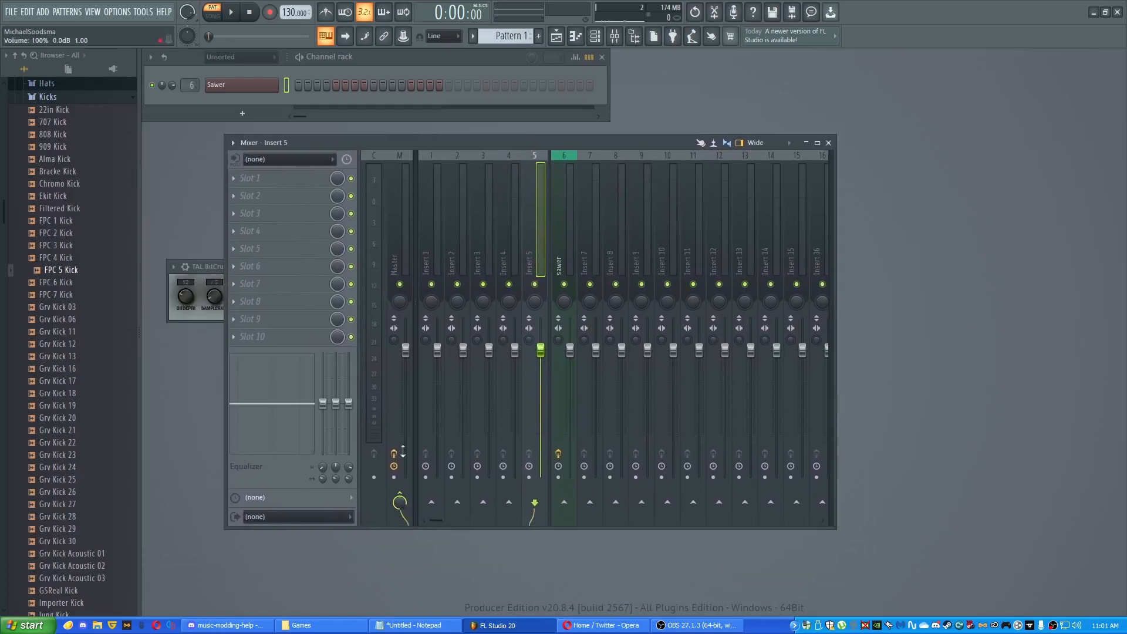
left_click(439, 221)
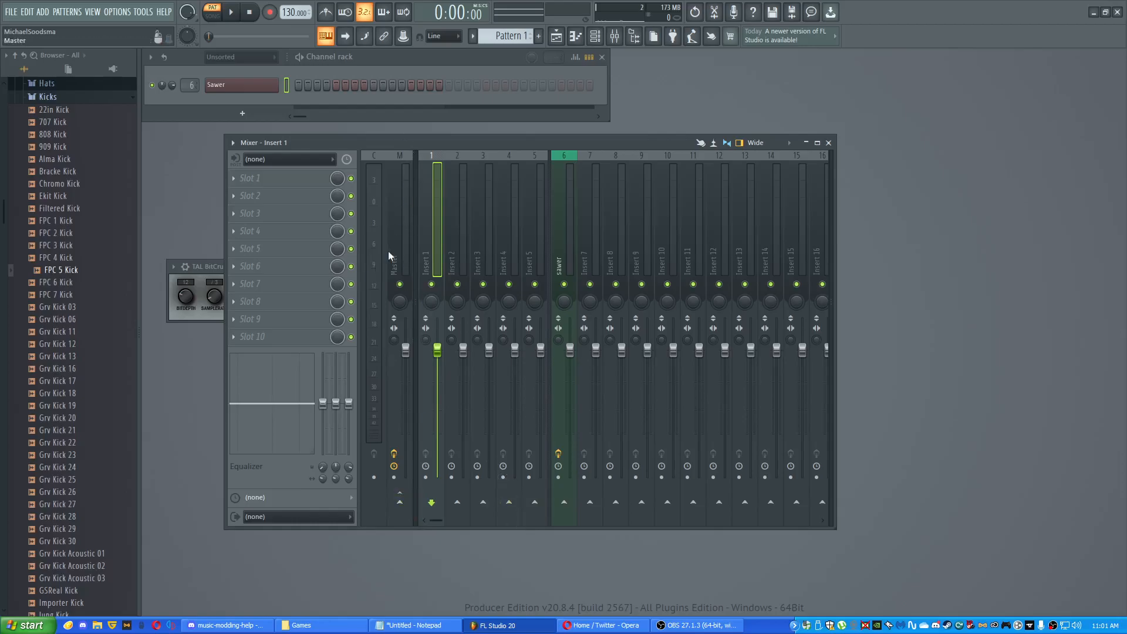
left_click(461, 253)
left_click(535, 502)
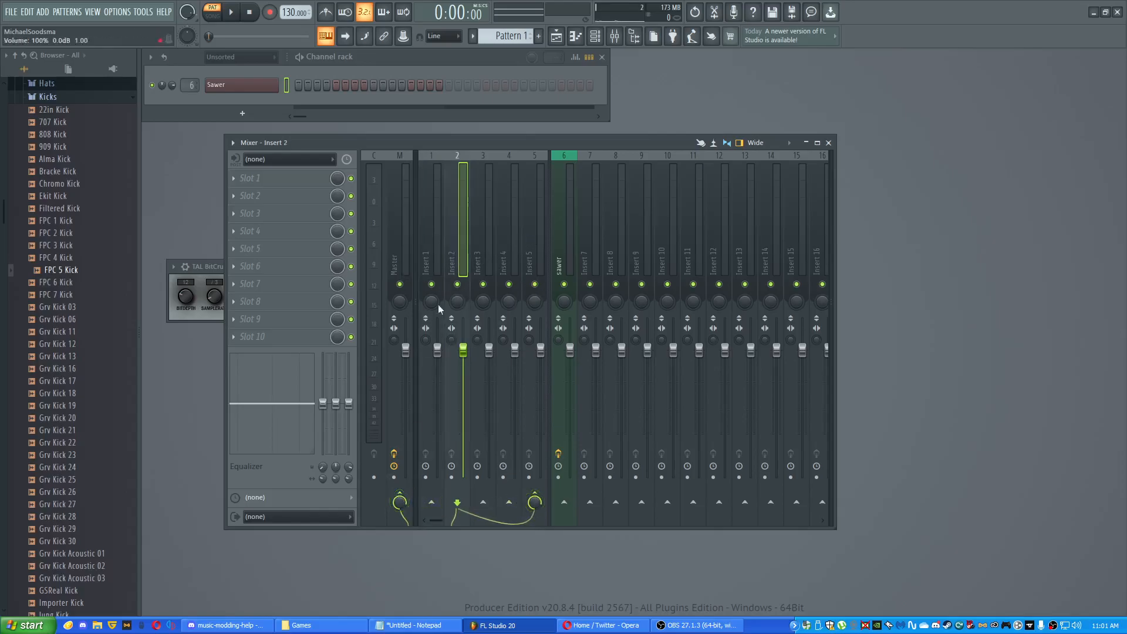
left_click(541, 216)
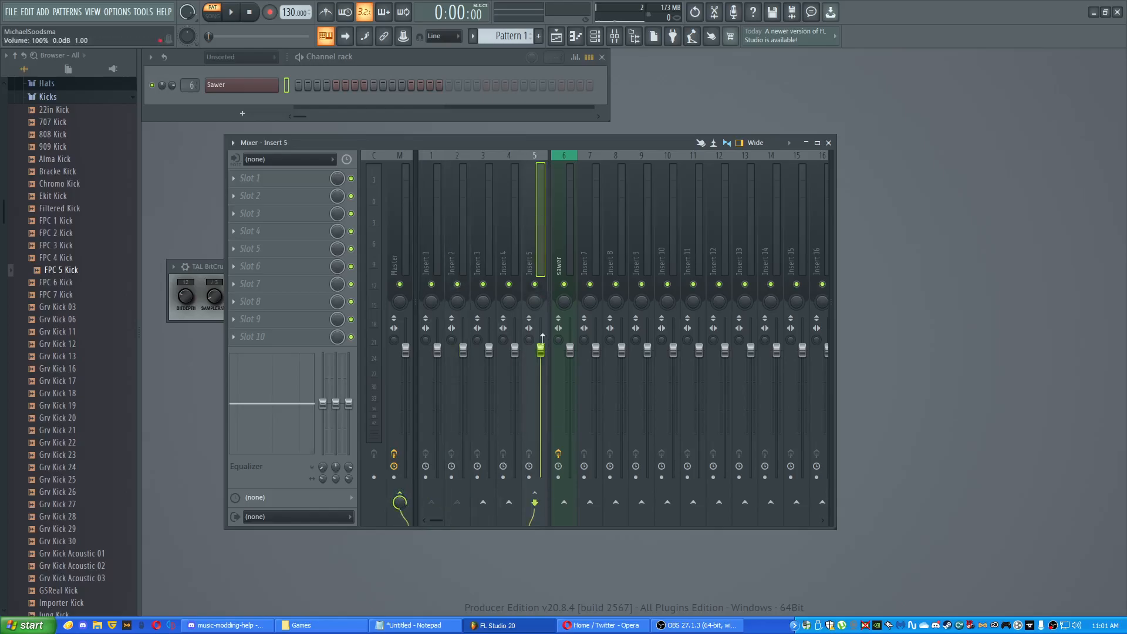
left_click(459, 267)
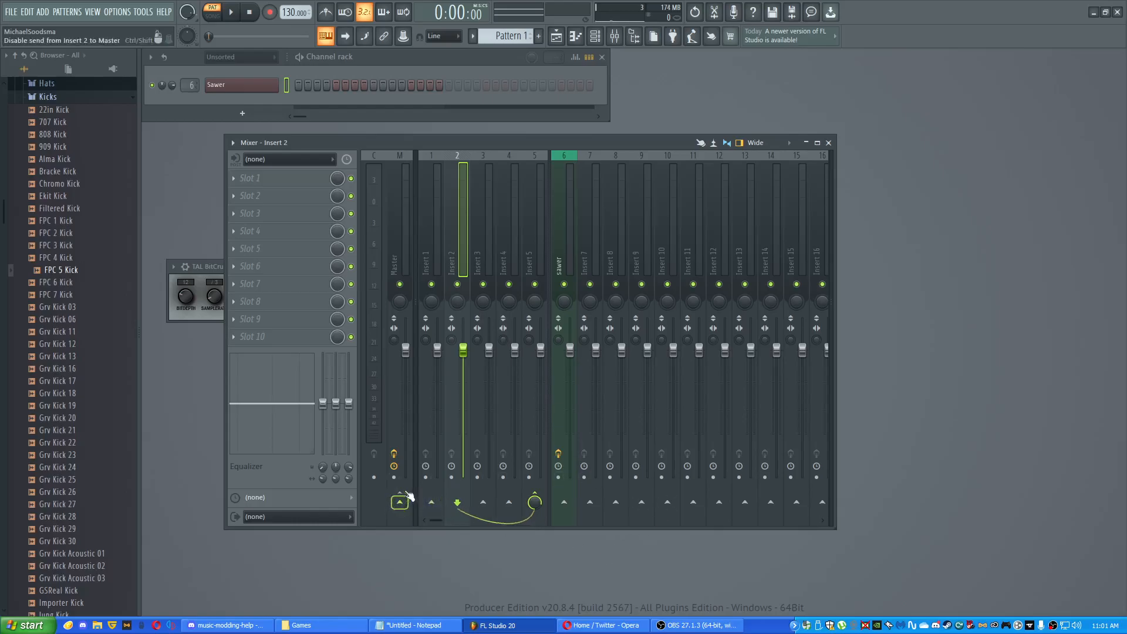
left_click(484, 246)
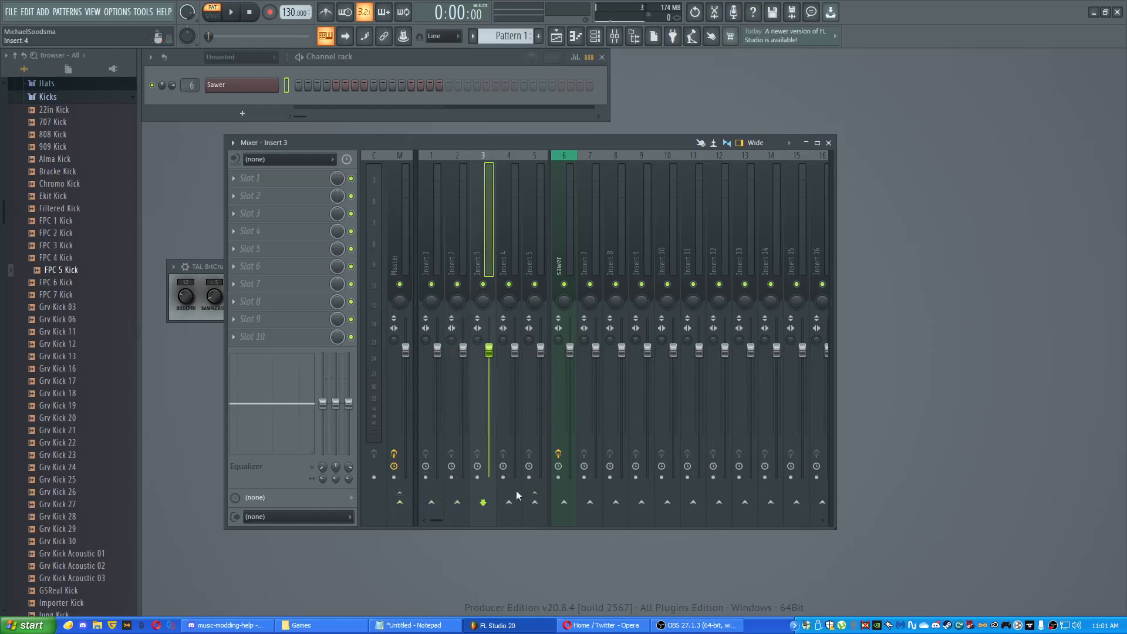
left_click(509, 269)
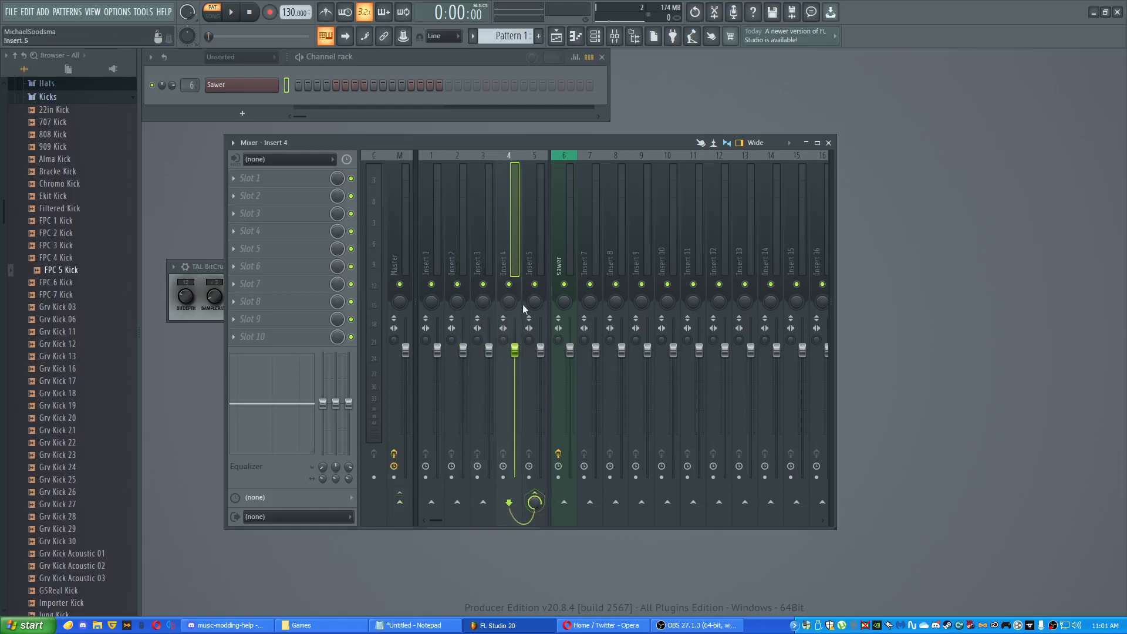
- Play the pattern to check the level meter of the drum signal arriving on Insert 5
key("space")
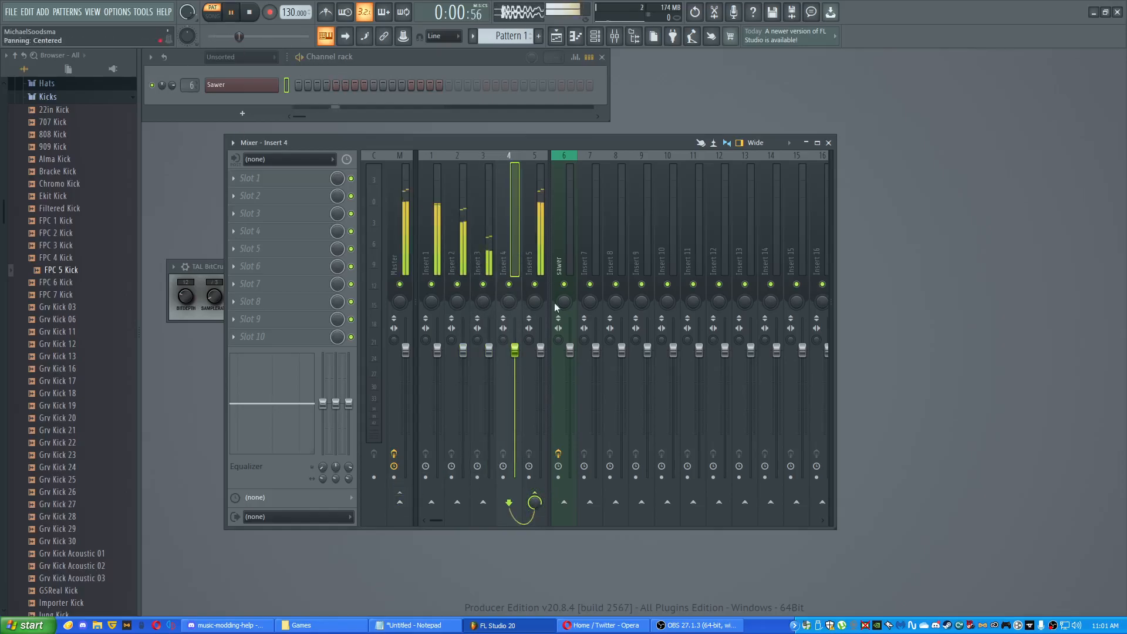
mouse_move(540, 351)
left_mouse_down()
mouse_move(541, 464)
mouse_move(541, 351)
left_mouse_up()
key("space")
- Add TDR Molotok to Insert 5 with a -29.7 dB threshold, 2.5:1 ratio and 6.0 dB makeup gain
left_click(251, 178)
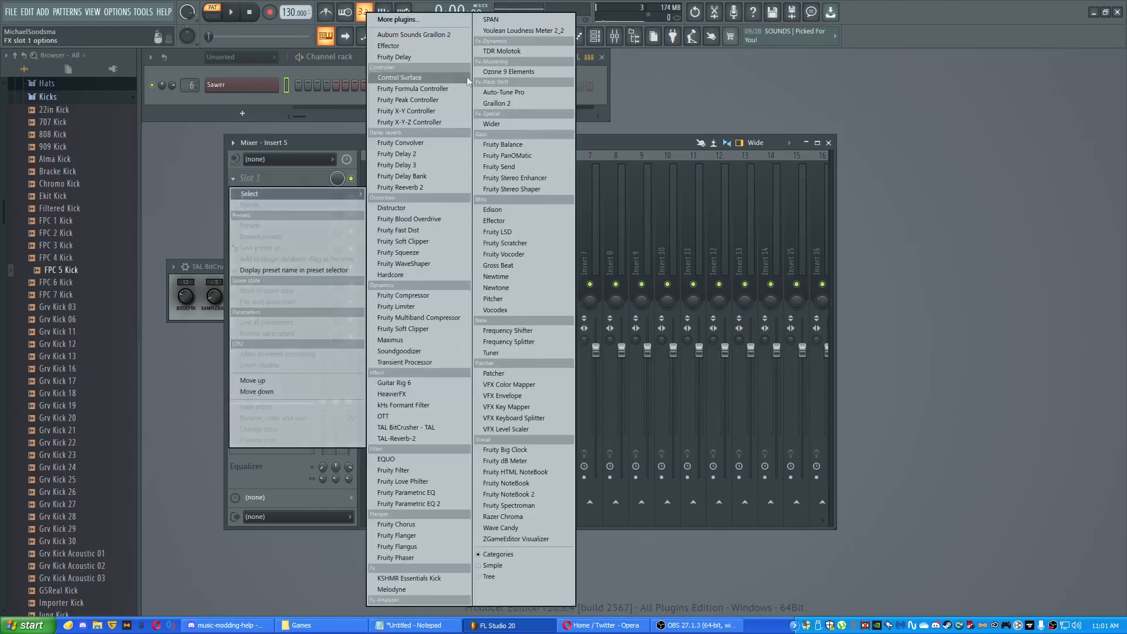
left_click(495, 51)
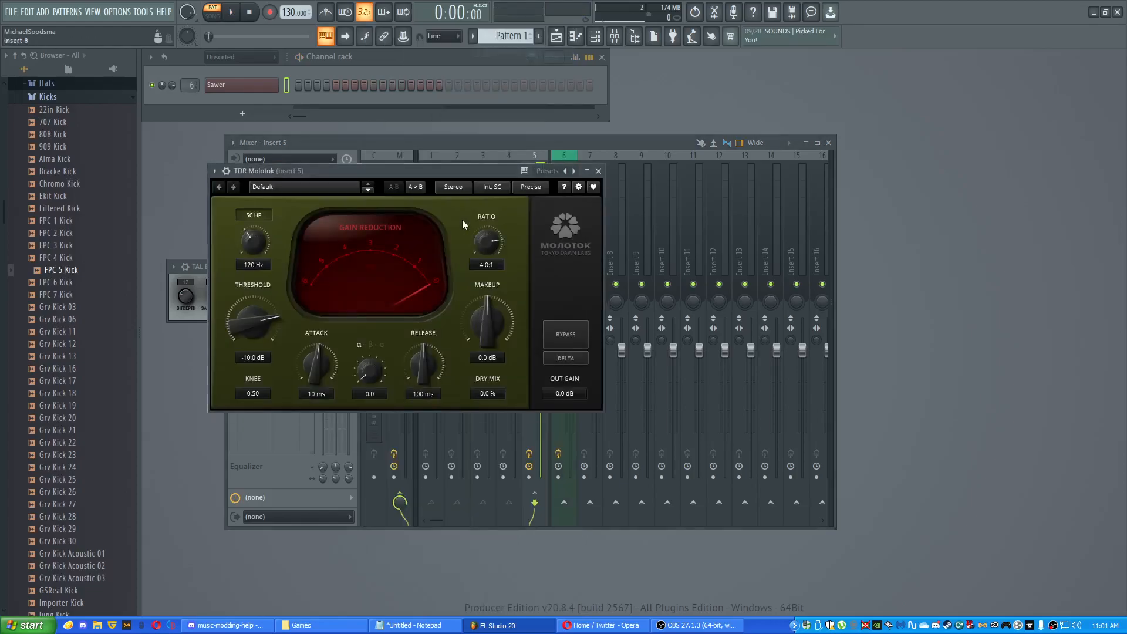
left_click_drag(621, 239, 620, 231)
left_click_drag(427, 378, 426, 434)
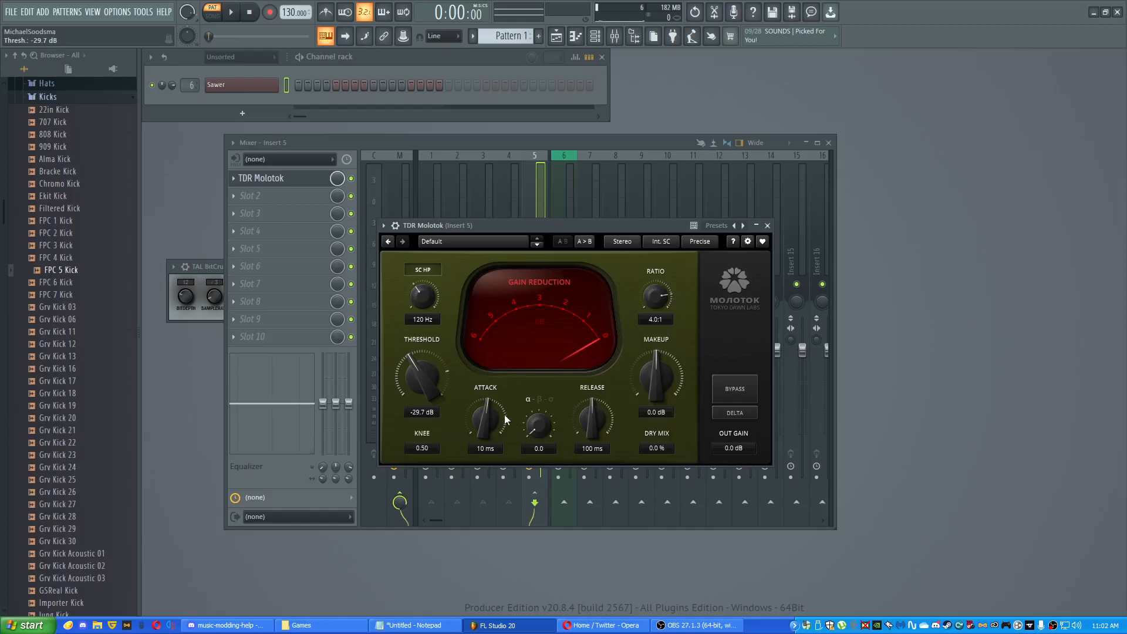
left_click_drag(650, 385, 650, 368)
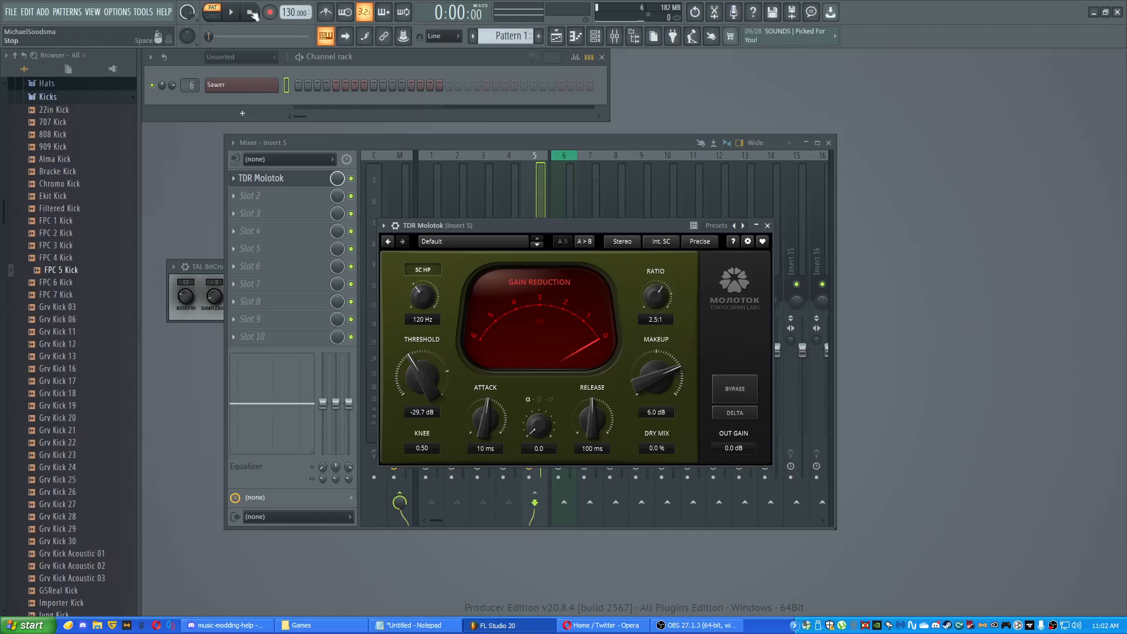
- Play back the compressed drums, close the TDR Molotok window and stop playback
left_click(230, 12)
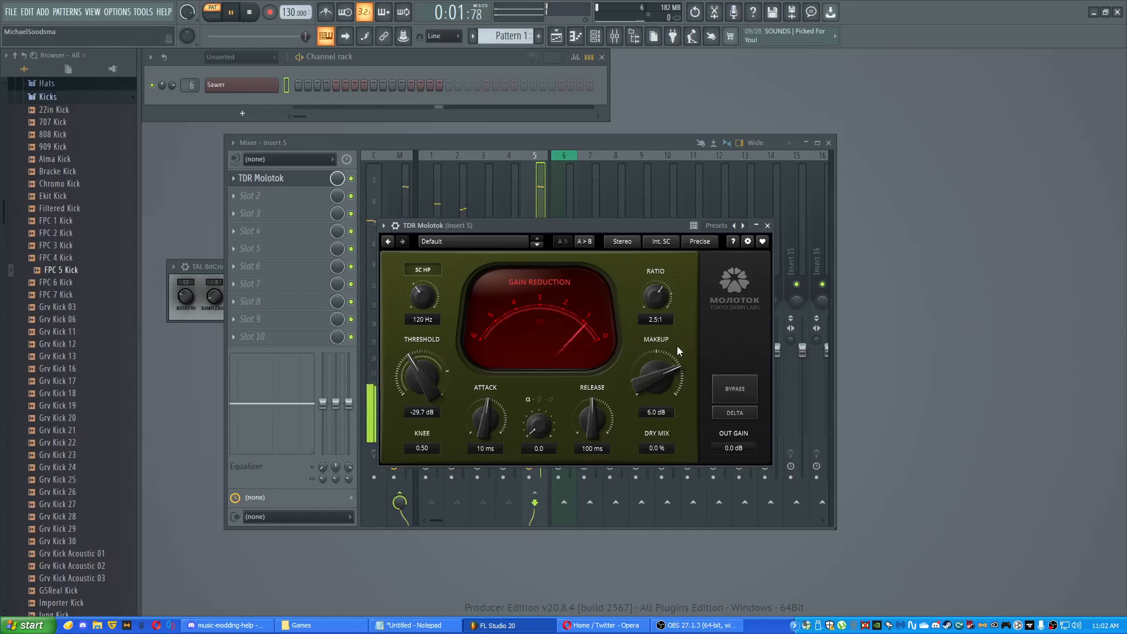
left_click(767, 225)
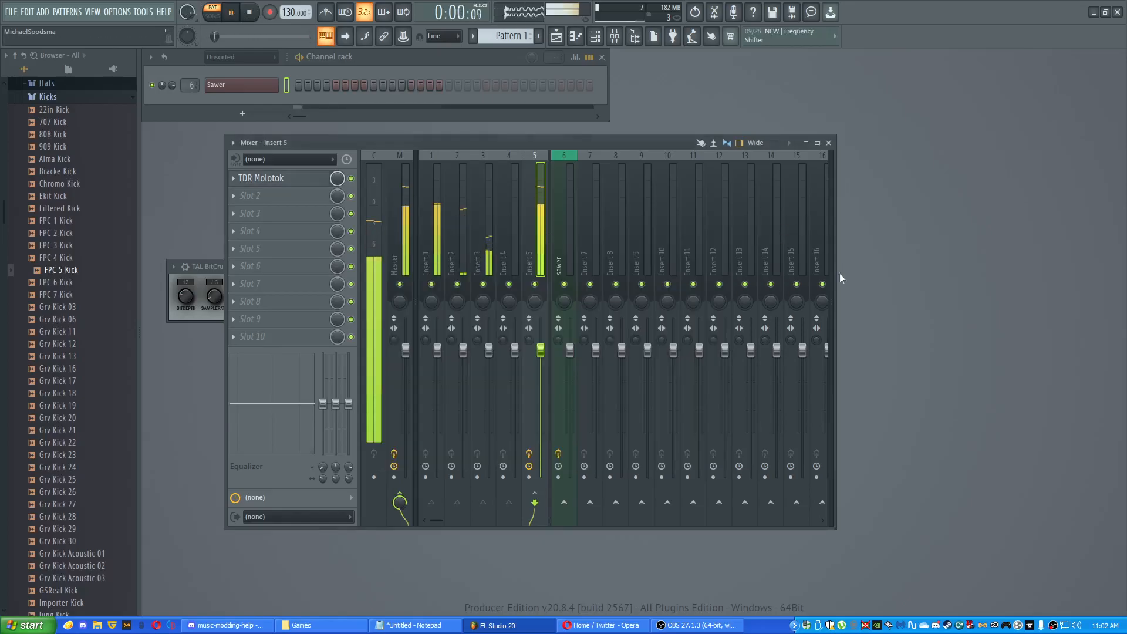
left_click(249, 11)
- Reposition the mixer below the channel rack, select the sawer track and show the drums channel group
left_click_drag(590, 144, 508, 231)
left_click_drag(438, 219, 480, 275)
left_click(392, 267)
left_click_drag(406, 276, 365, 215)
left_click(251, 57)
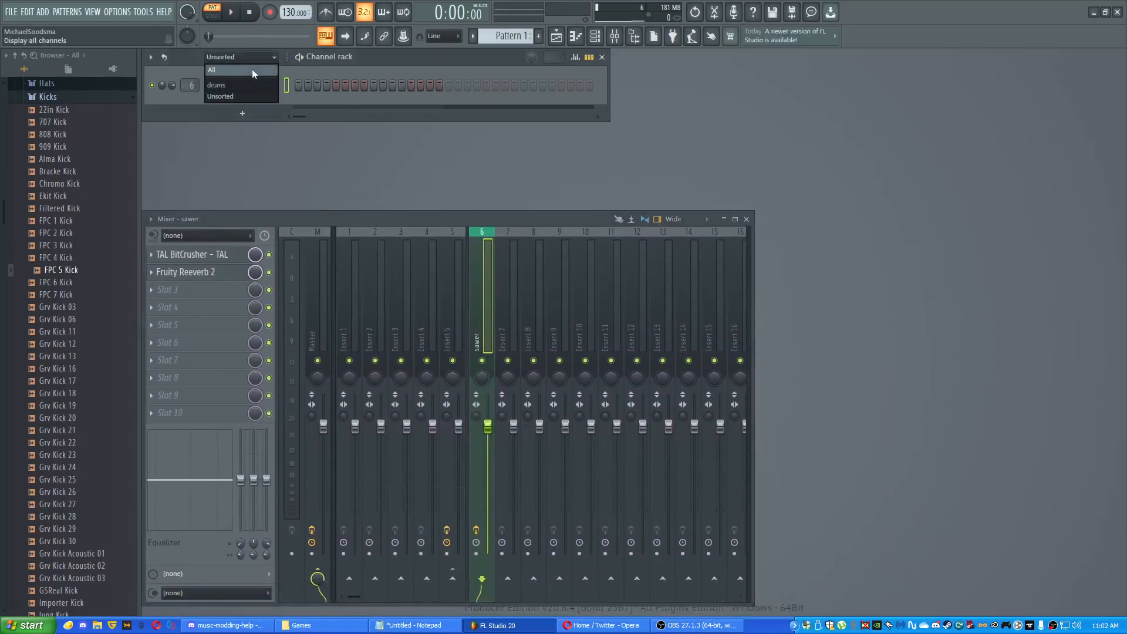
left_click(256, 81)
- Rework the 808 HiHat pattern so hits fall on steps 1, 3, 4, 5, 7, 9, 11, 12, 14 and 15
mouse_move(355, 121)
left_mouse_down()
mouse_move(439, 121)
mouse_move(308, 124)
left_mouse_up()
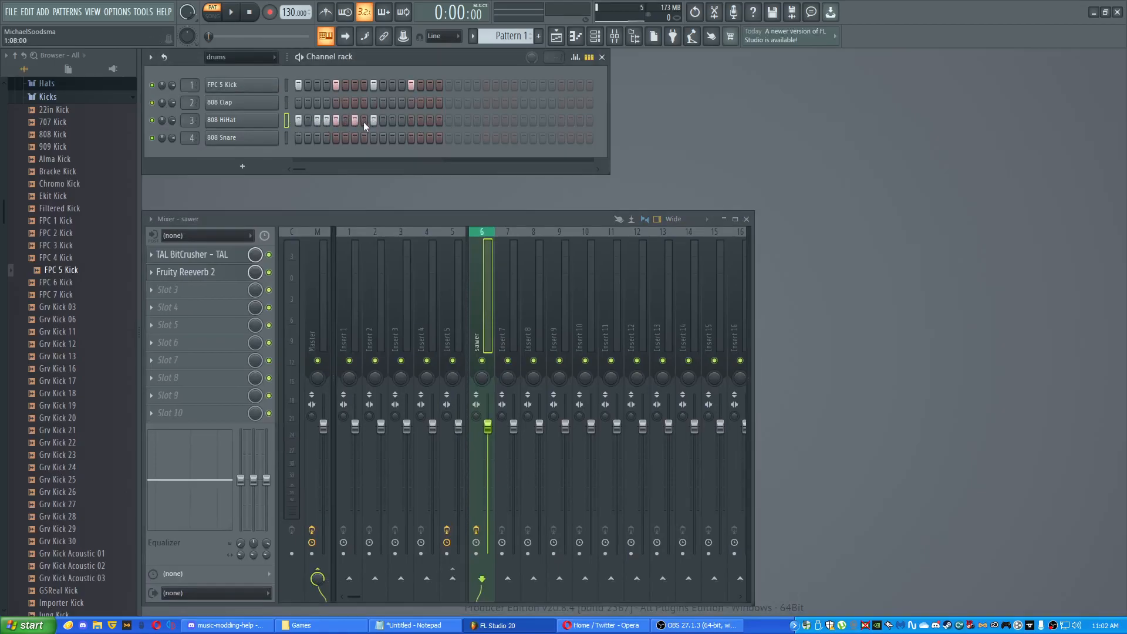
left_click(403, 123)
left_click(422, 122)
left_click(430, 122)
- Replace the FPC 5 Kick hits with steps 1, 7 and 13, and add an 808 Clap hit on step 9
right_click(424, 87)
key("space")
right_click(412, 86)
left_click_drag(395, 88, 310, 87)
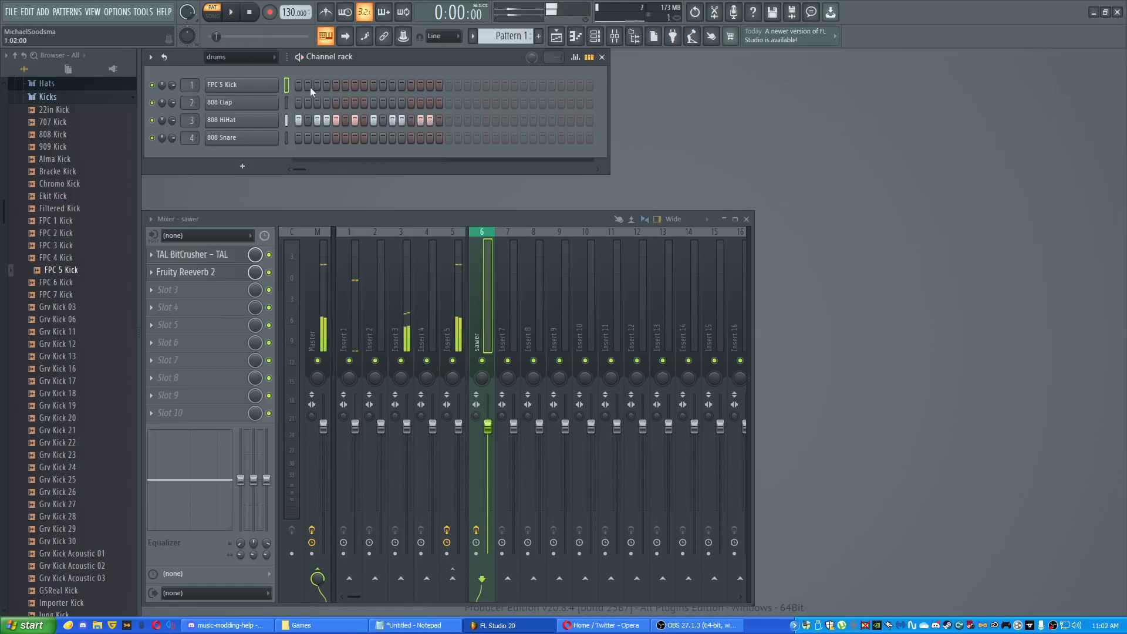
left_click(297, 87)
left_click(355, 87)
left_click(410, 87)
left_click(373, 102)
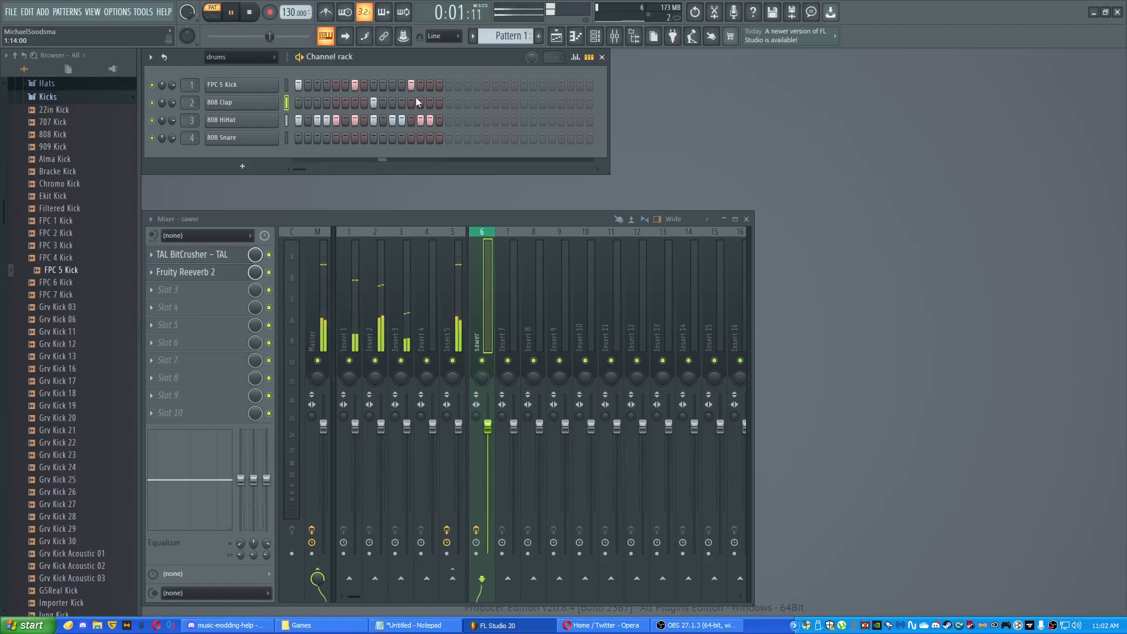
- Add Fruity Reeverb 2 and Fruity Delay 3 to the clap's mixer track, Insert 2
left_click(382, 304)
key("space")
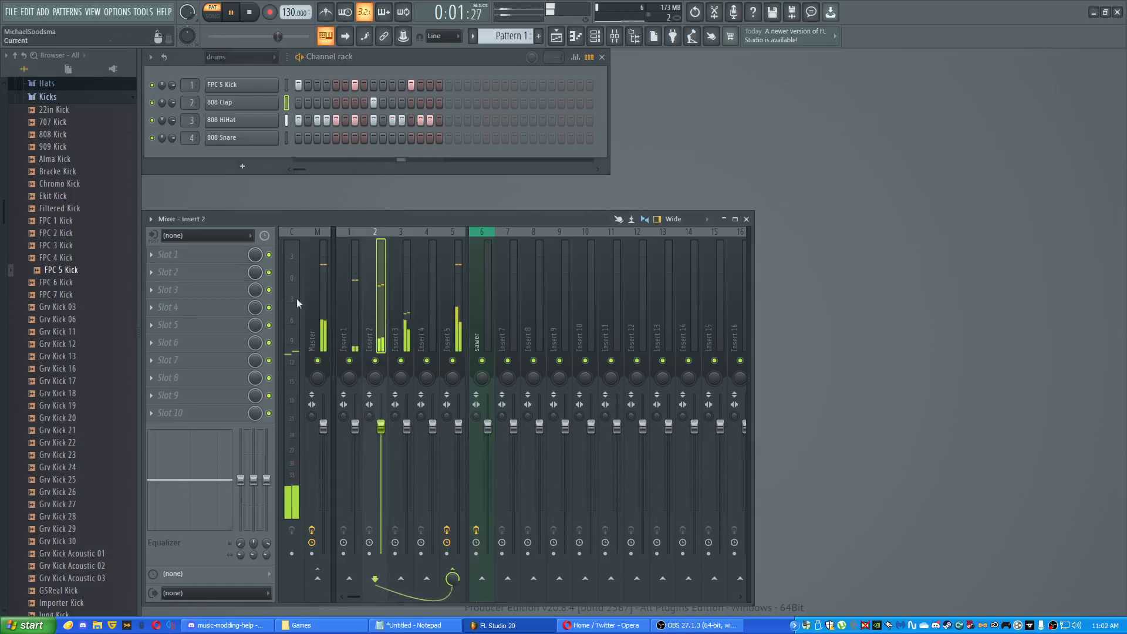
left_click(176, 254)
left_click(332, 187)
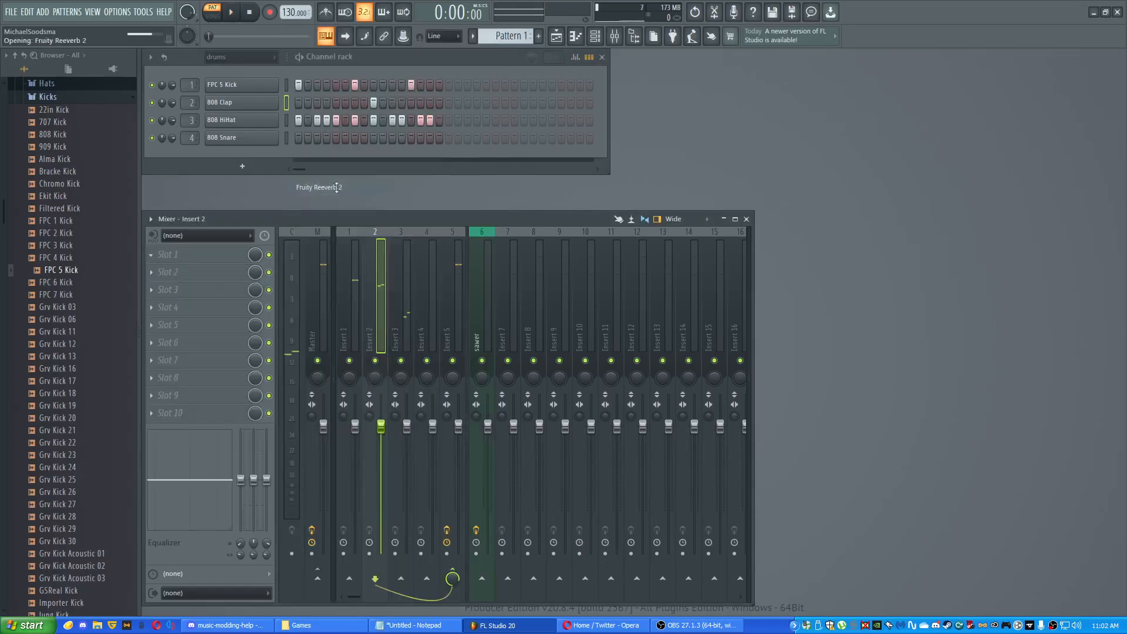
key("space")
left_click(176, 272)
left_click(301, 166)
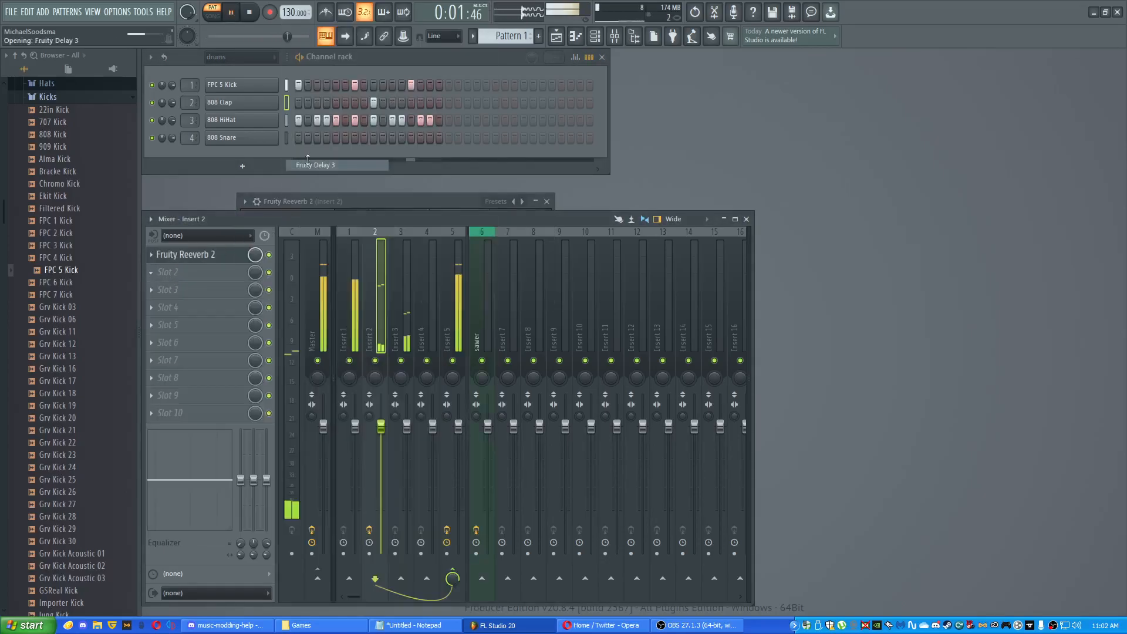
- Lower the input wet level of Fruity Delay 3, set its feedback level to 31.4%, and stop playback
left_click_drag(273, 257, 274, 273)
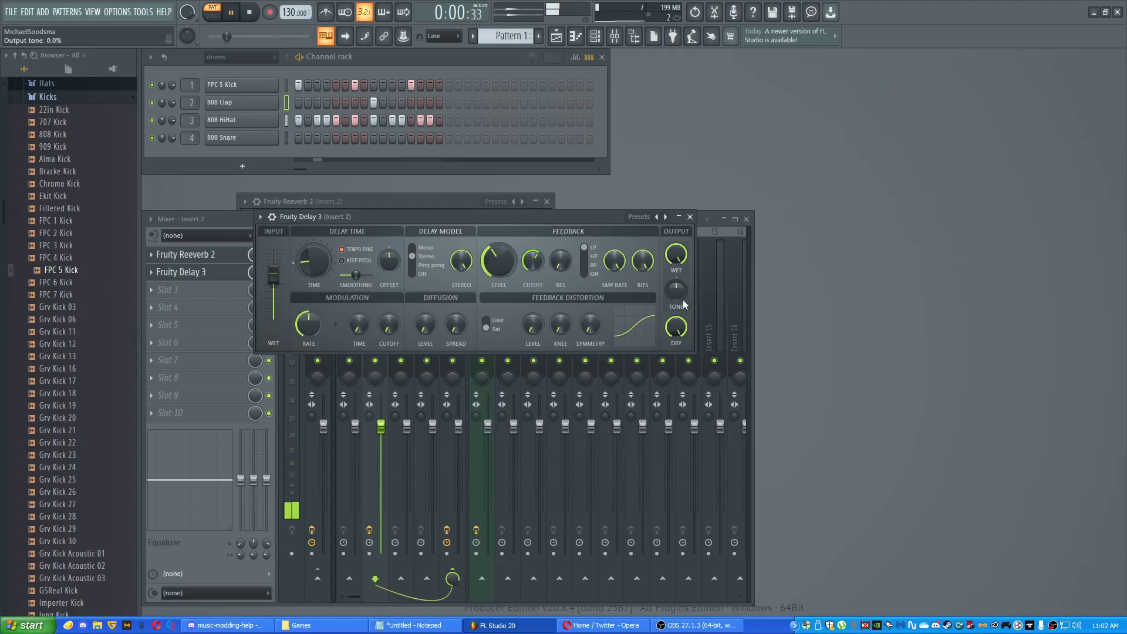
left_click_drag(273, 274, 277, 294)
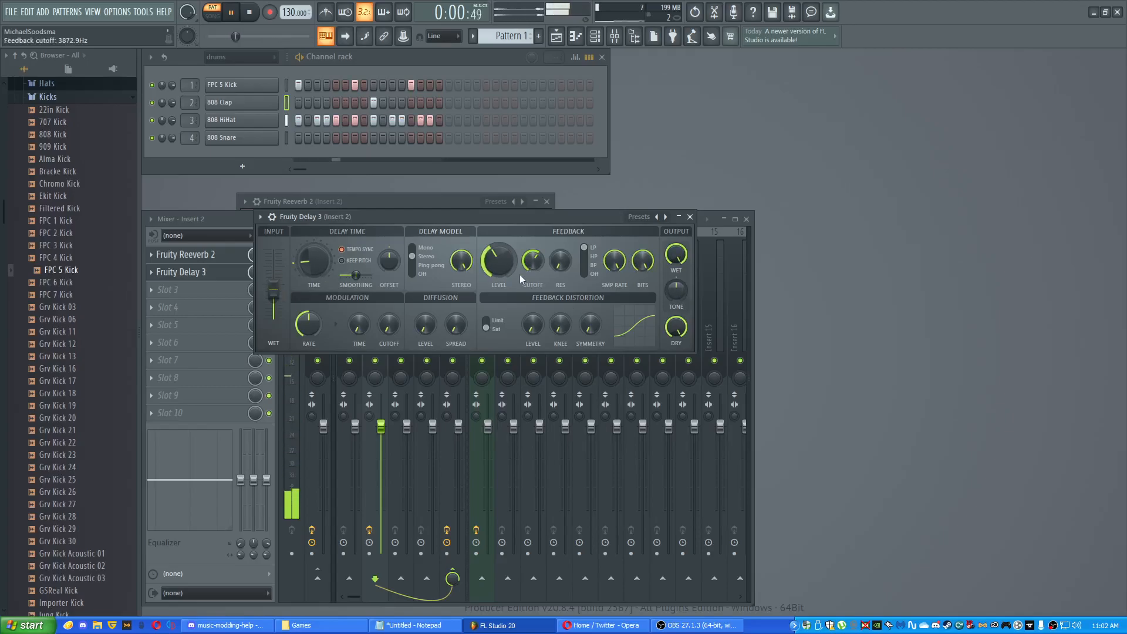
mouse_move(498, 260)
left_mouse_down()
mouse_move(498, 276)
mouse_move(485, 275)
left_mouse_up()
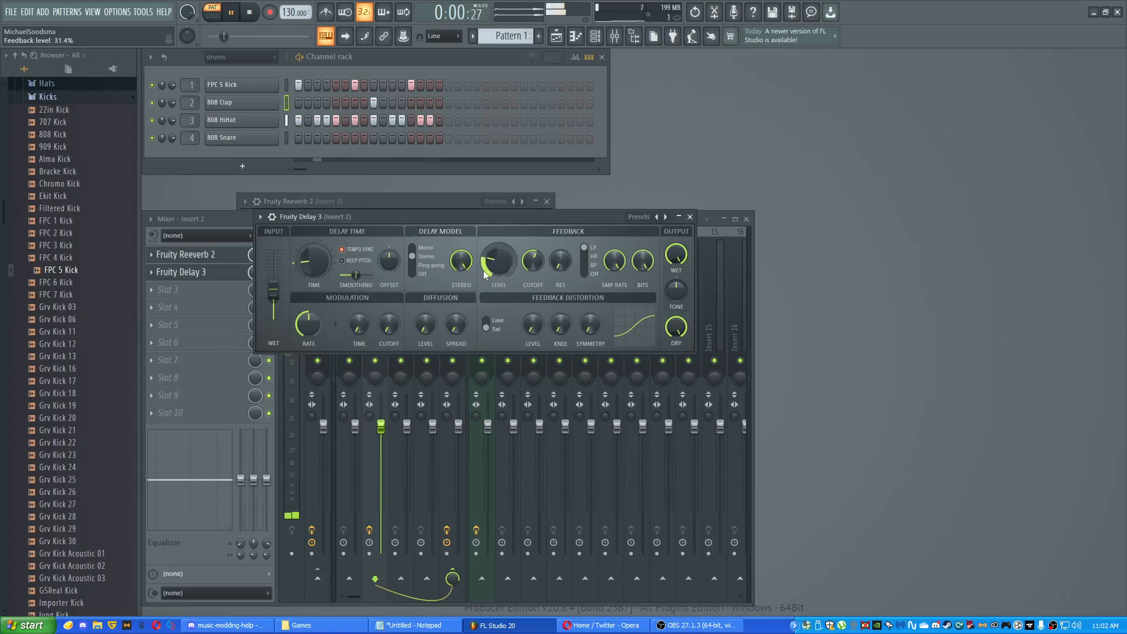
left_click(689, 217)
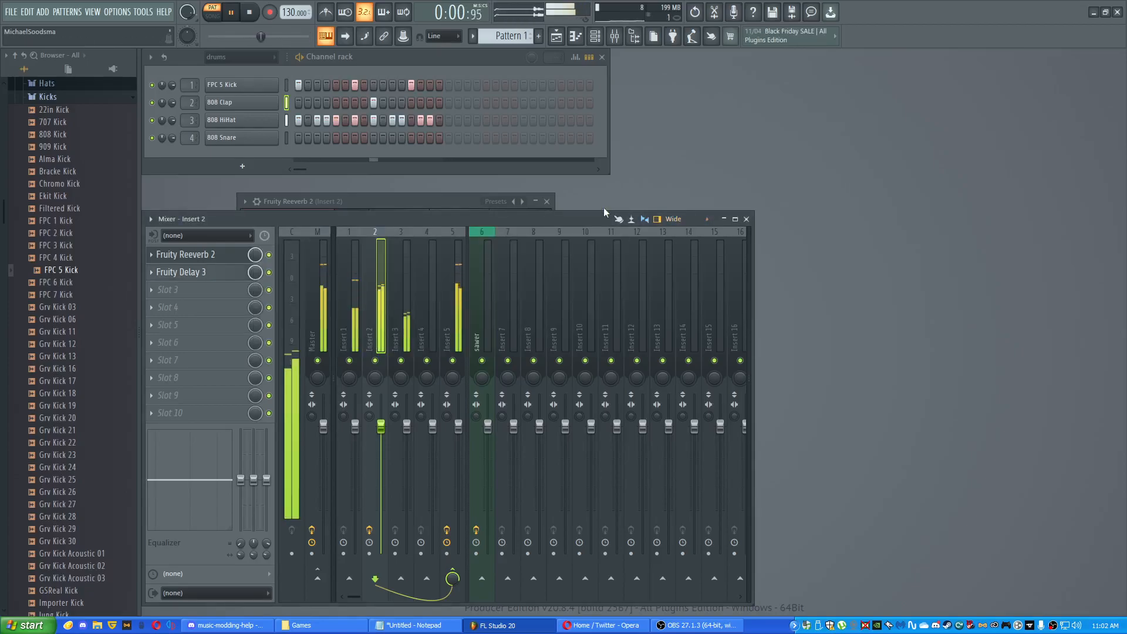
key("space")
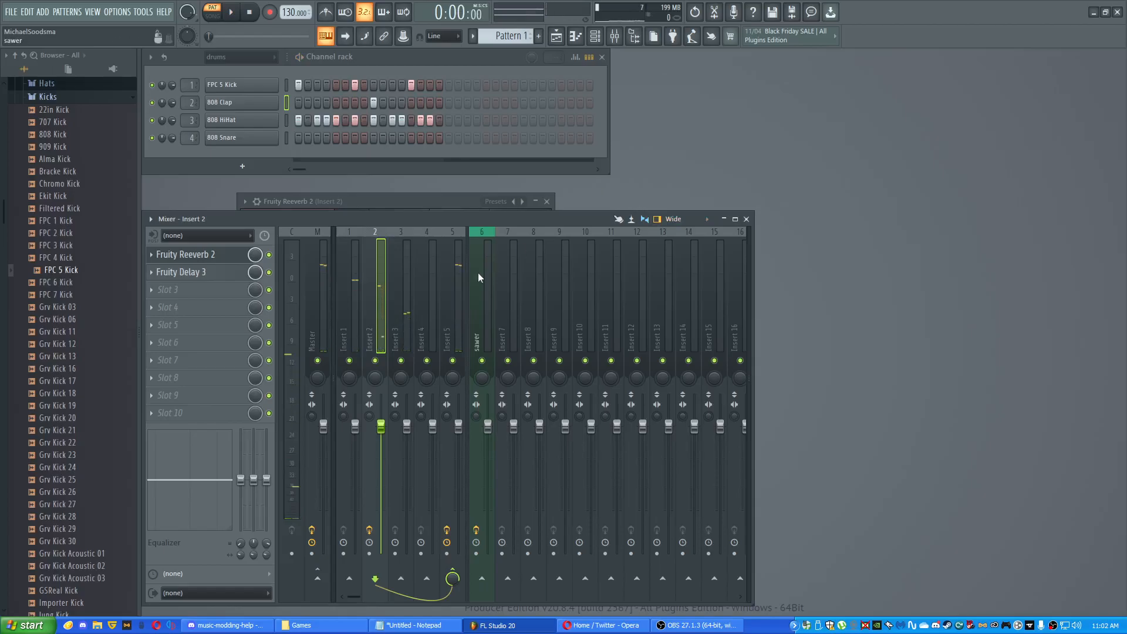
- Lower the volume fader of Insert 5 and close the mixer, channel rack and Fruity Reeverb 2 windows
left_click(453, 296)
left_click_drag(459, 426, 458, 444)
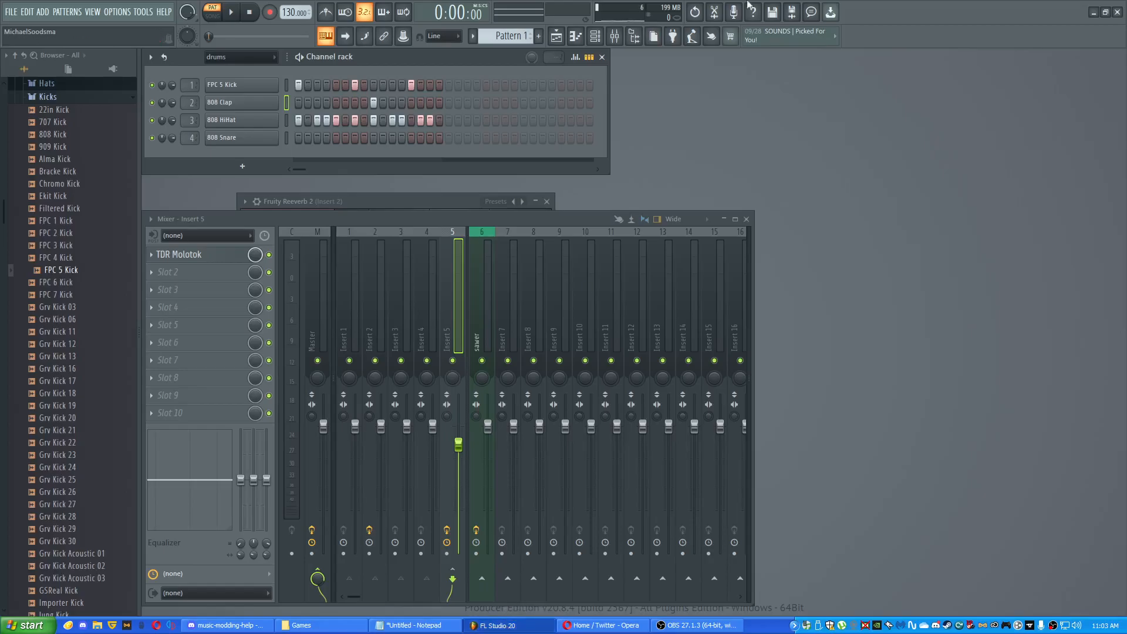
left_click(746, 219)
left_click(602, 56)
left_click(547, 201)
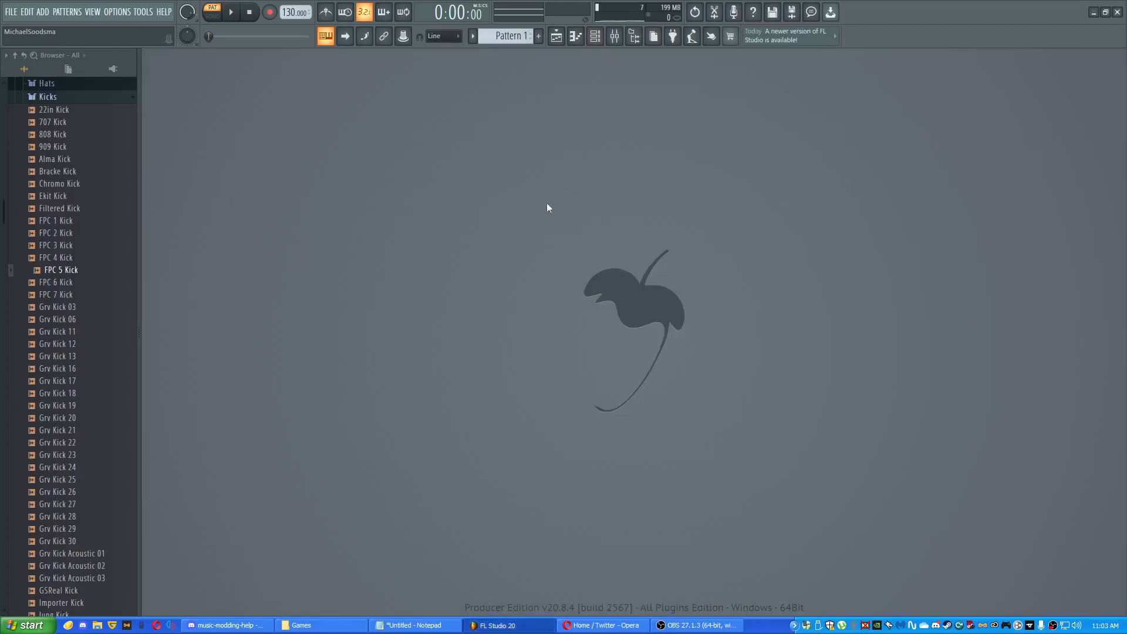
- Briefly view the 808 Clap piano roll, close it, and open the playlist maximized
left_click(576, 35)
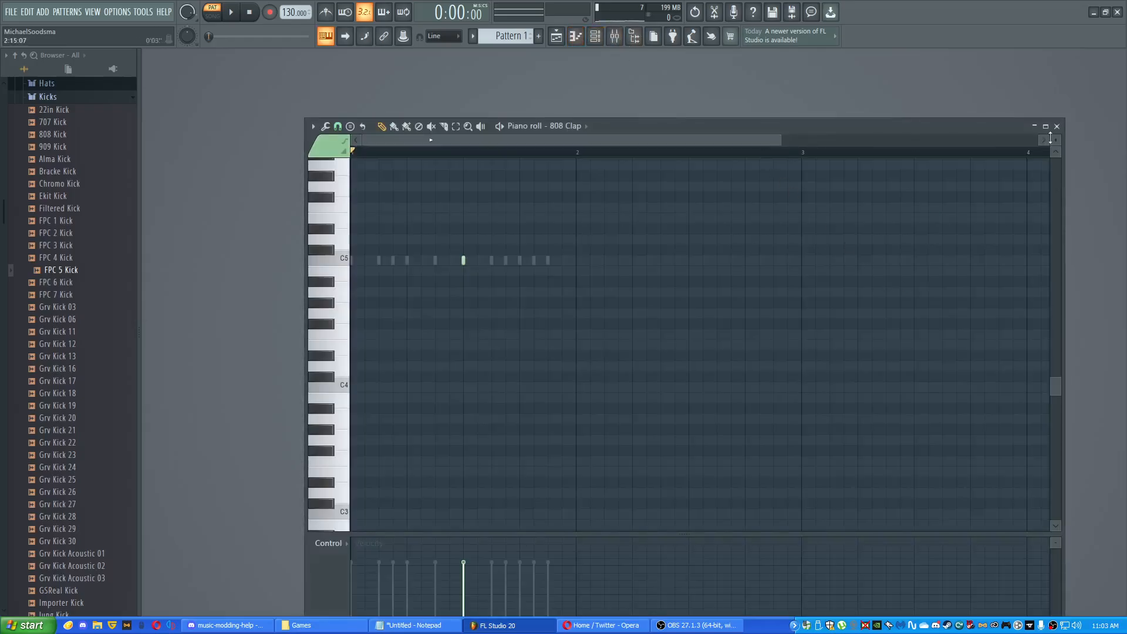
key("F7")
key("F5")
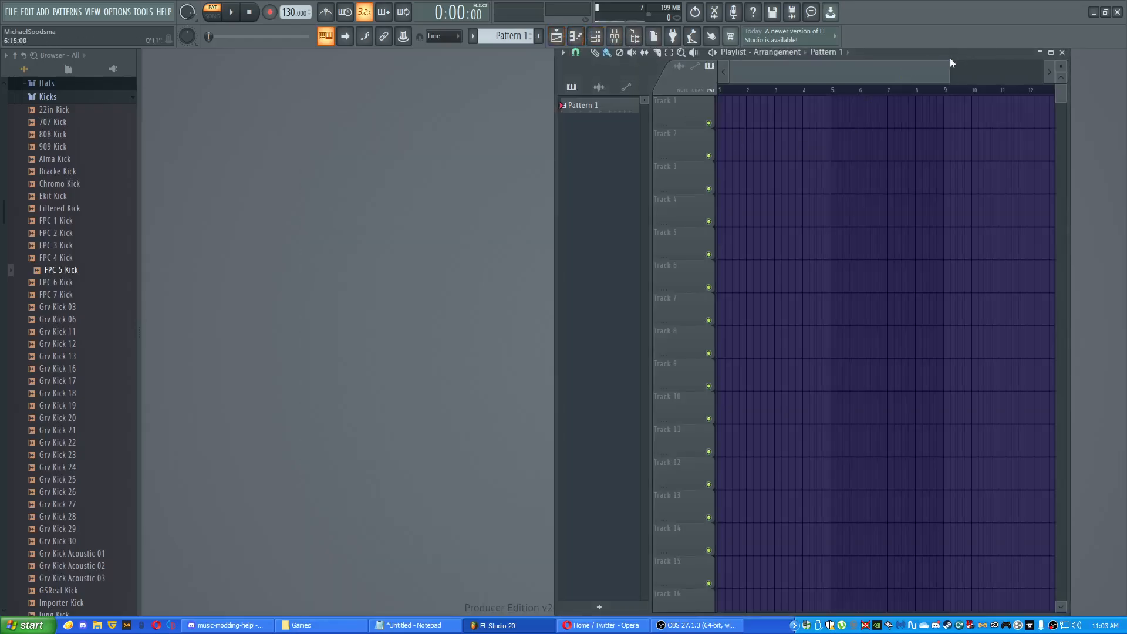
left_click_drag(950, 57, 669, 62)
left_click(773, 57)
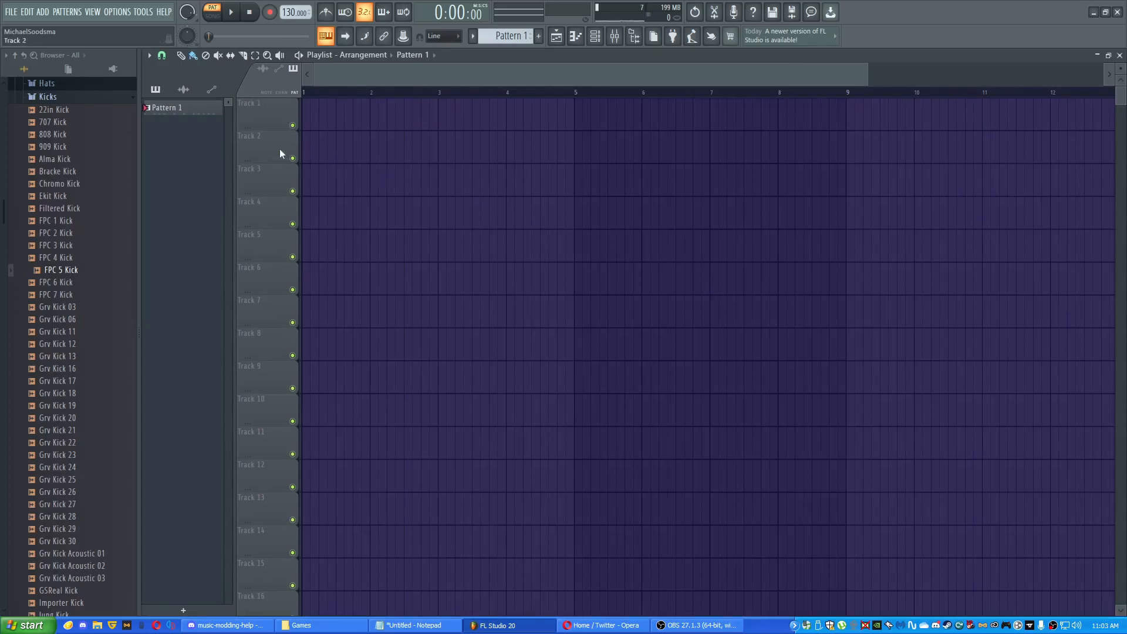
- Place Pattern 1 at bar 1 of Track 1 and check which channels it offers in the piano roll
left_click_drag(190, 121, 335, 108)
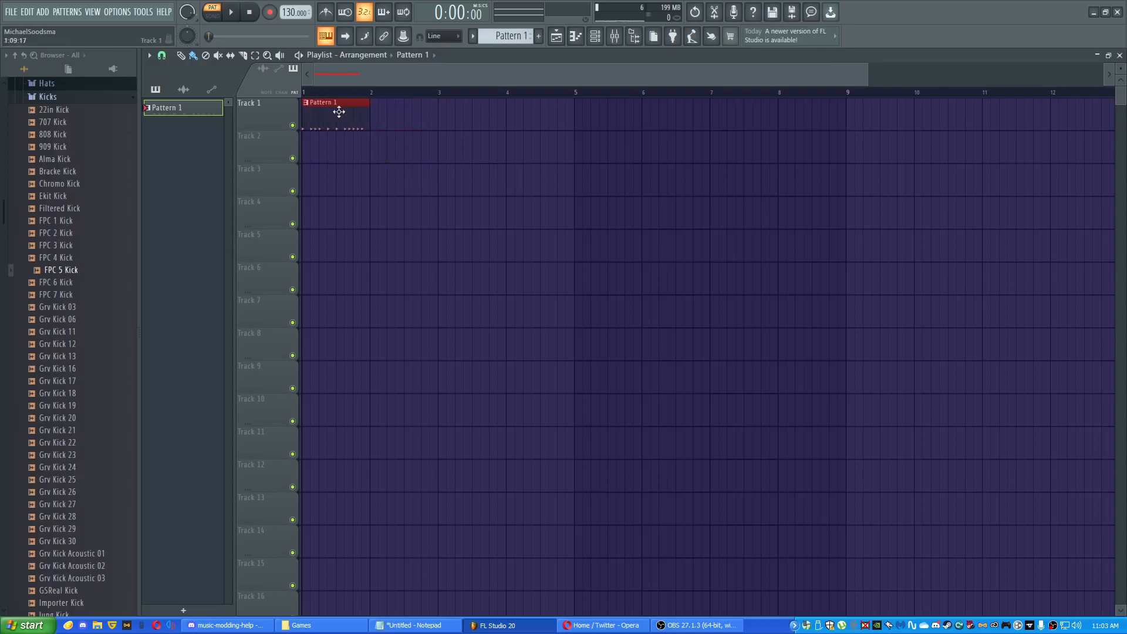
double_click(335, 111)
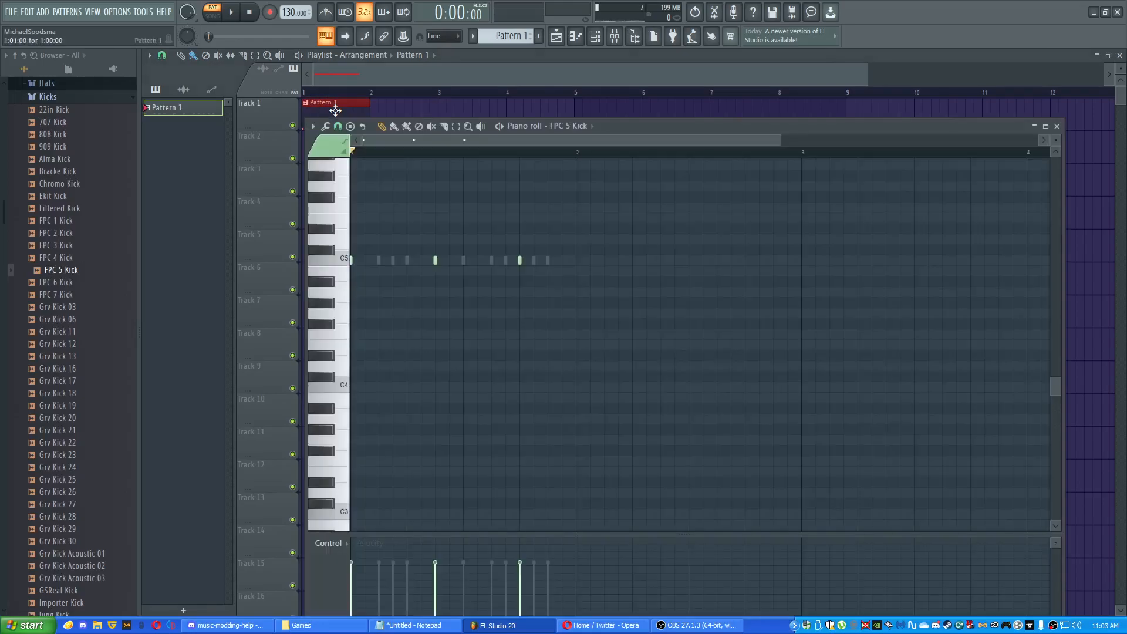
left_click(564, 122)
left_click(564, 123)
left_click(565, 123)
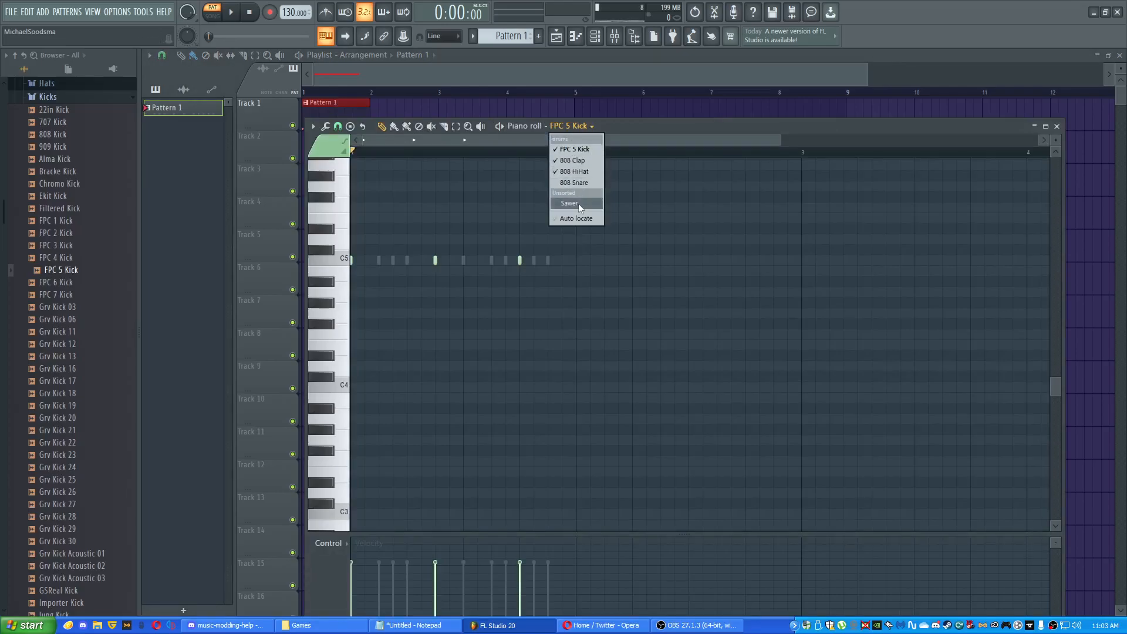
left_click(614, 126)
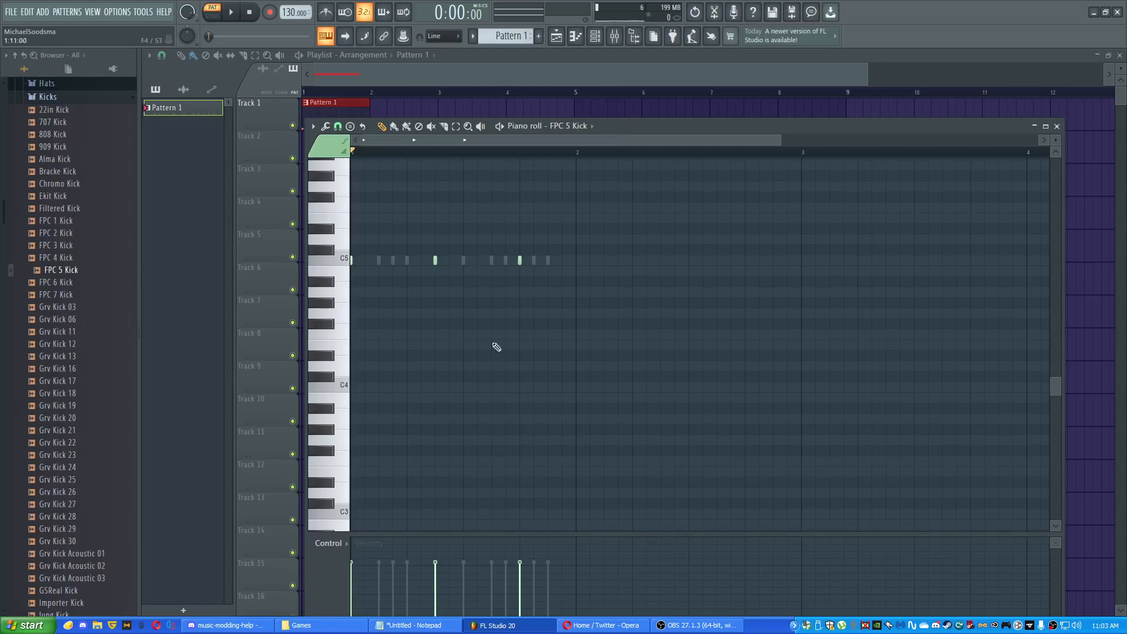
left_click(1058, 127)
- Fill bars 1 to 4 of Track 1 with back-to-back Pattern 1 clips
left_click_drag(312, 130, 305, 101)
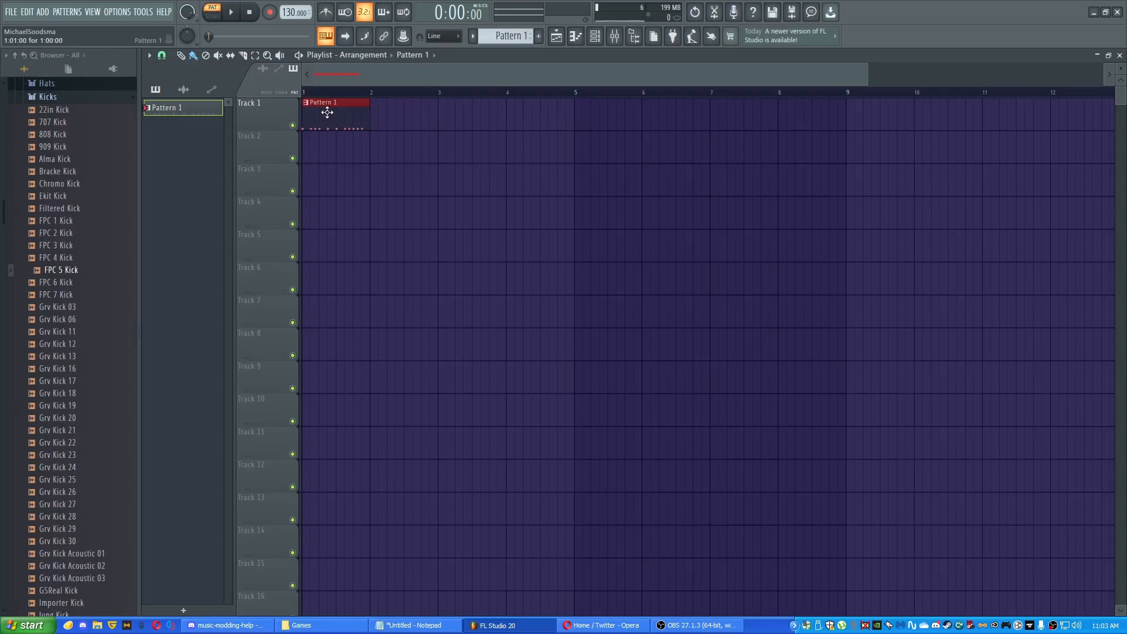
left_click_drag(327, 112, 400, 114)
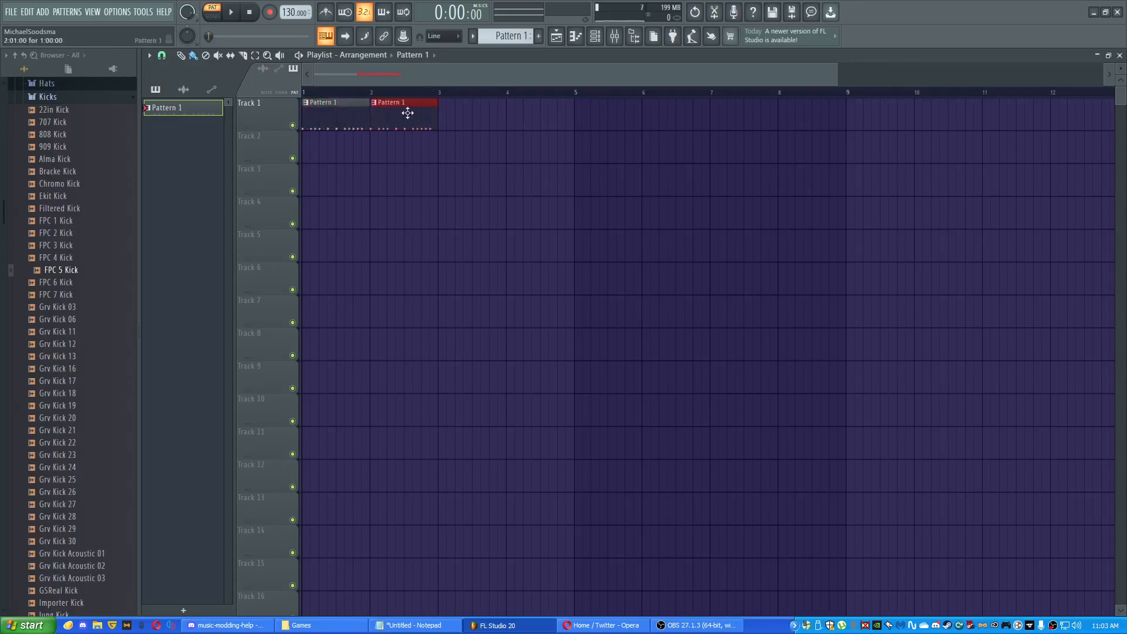
left_click_drag(400, 116, 531, 124)
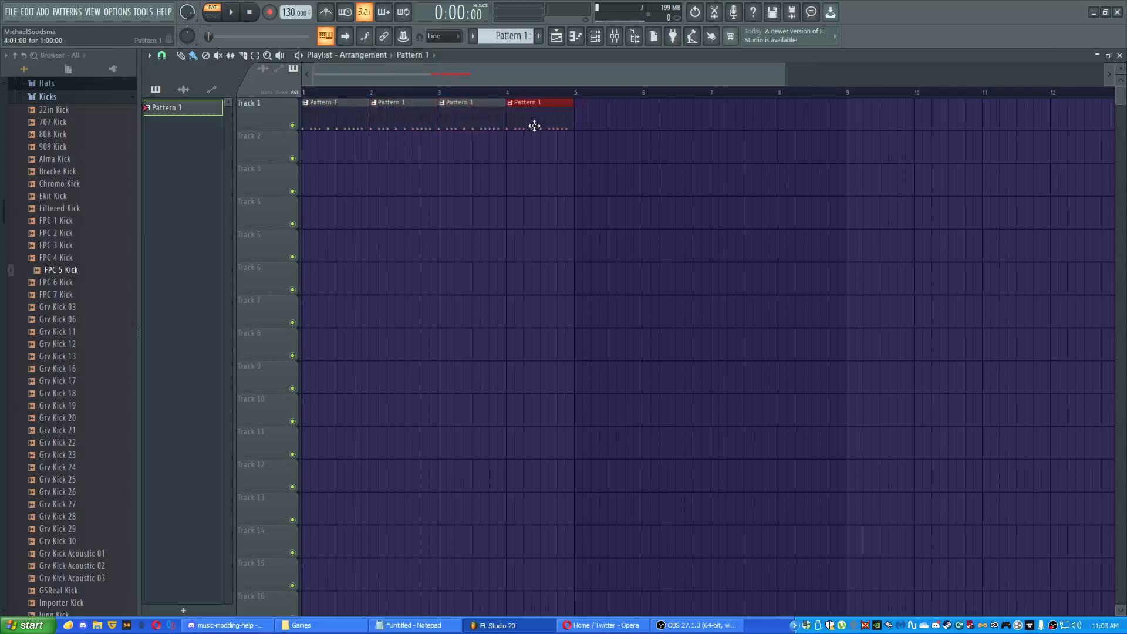
- Switch playback to song mode and briefly play the arrangement from the start
left_click(212, 17)
key("space")
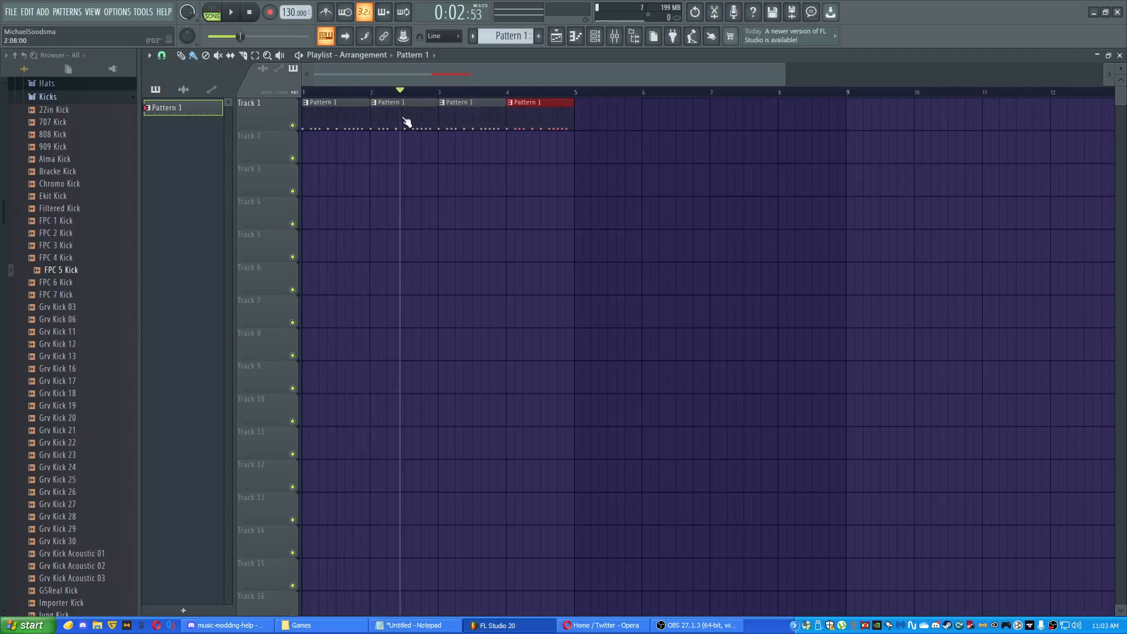
key("space")
key("space")
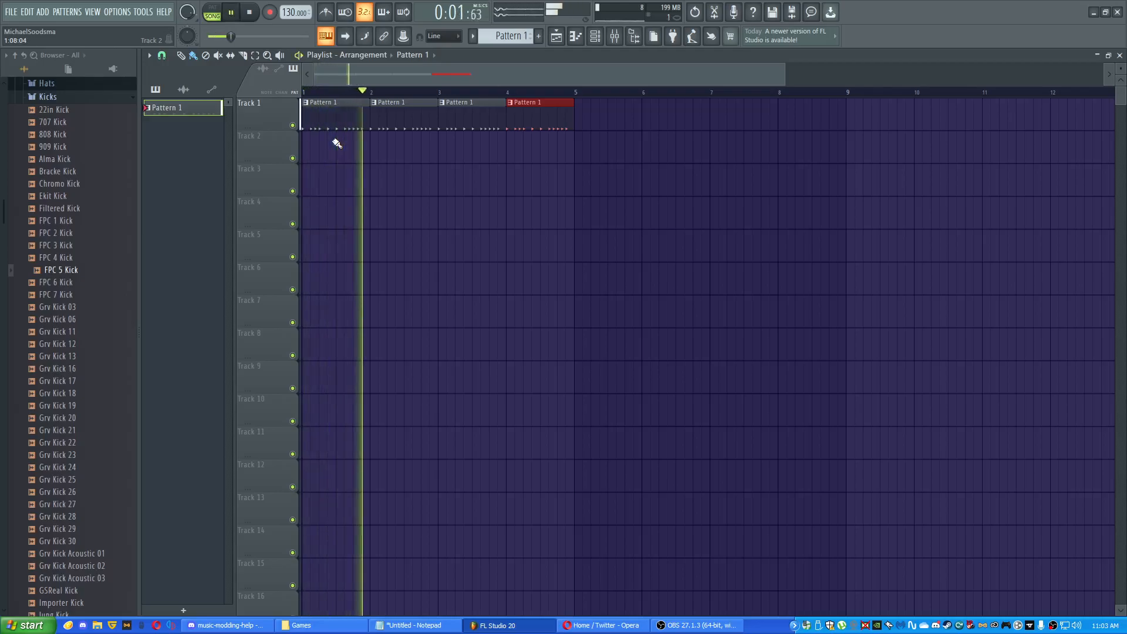
key("space")
- Rename Track 1 as Drums and color it brownish red, #762928
right_click(274, 114)
left_click(294, 101)
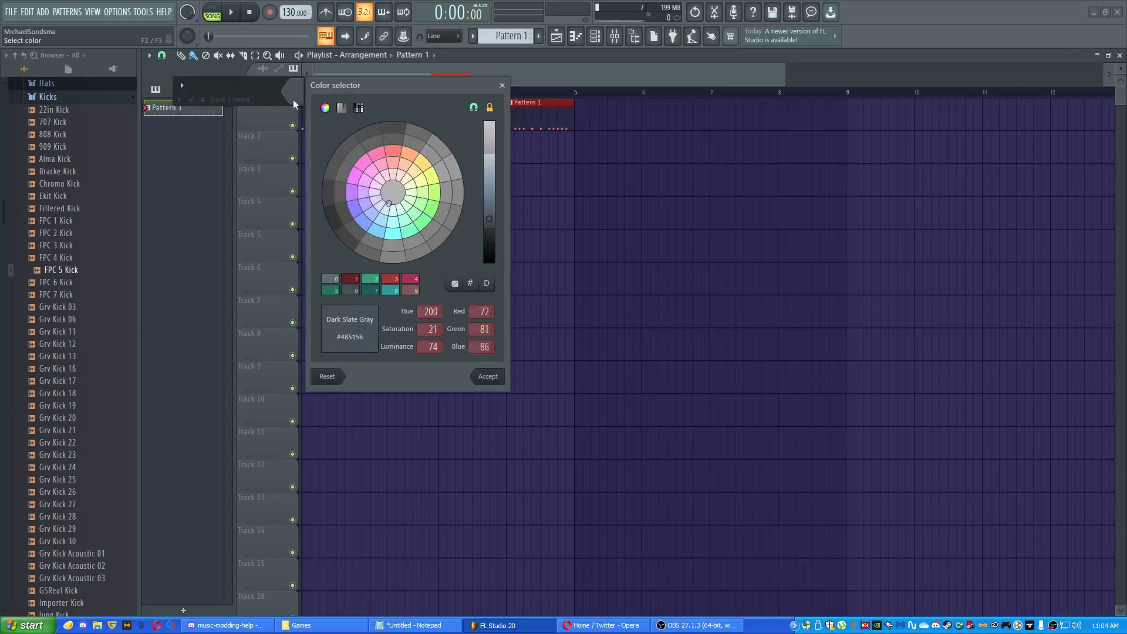
left_click(393, 150)
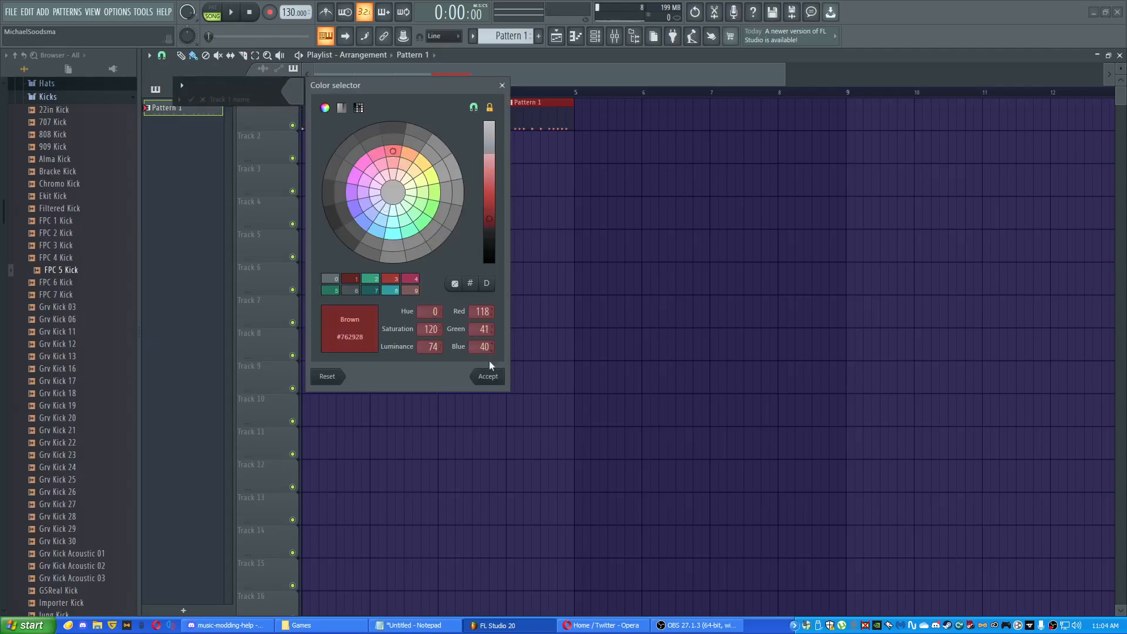
left_click(487, 377)
type("Drums")
key("Return")
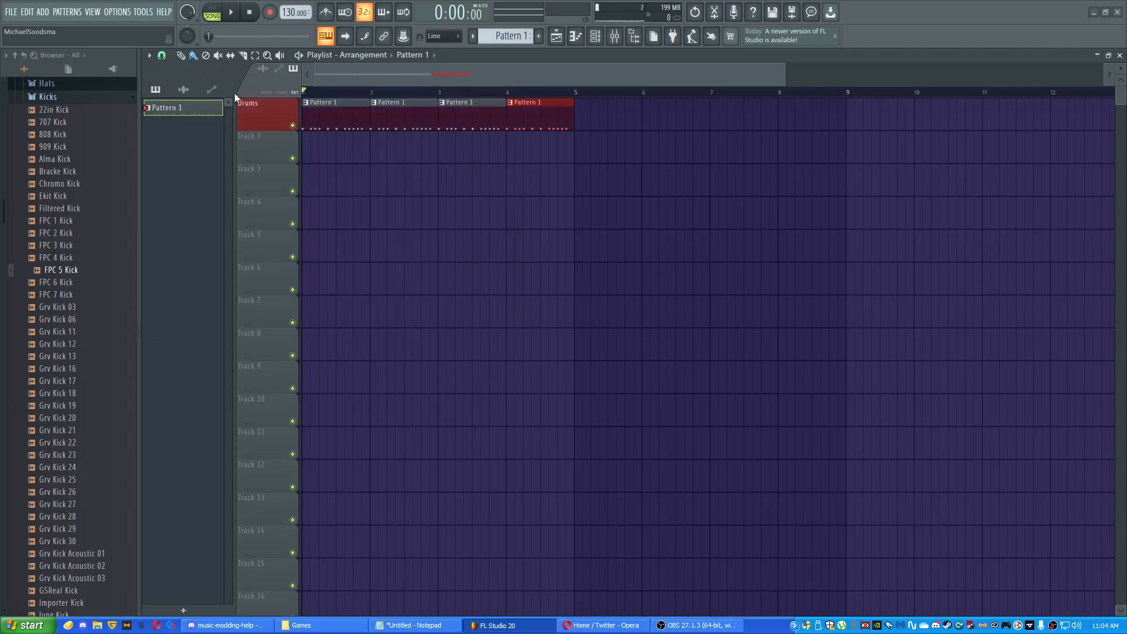
- Give the Drums track the kick drum icon and make the track slightly taller
right_click(273, 99)
left_click(301, 126)
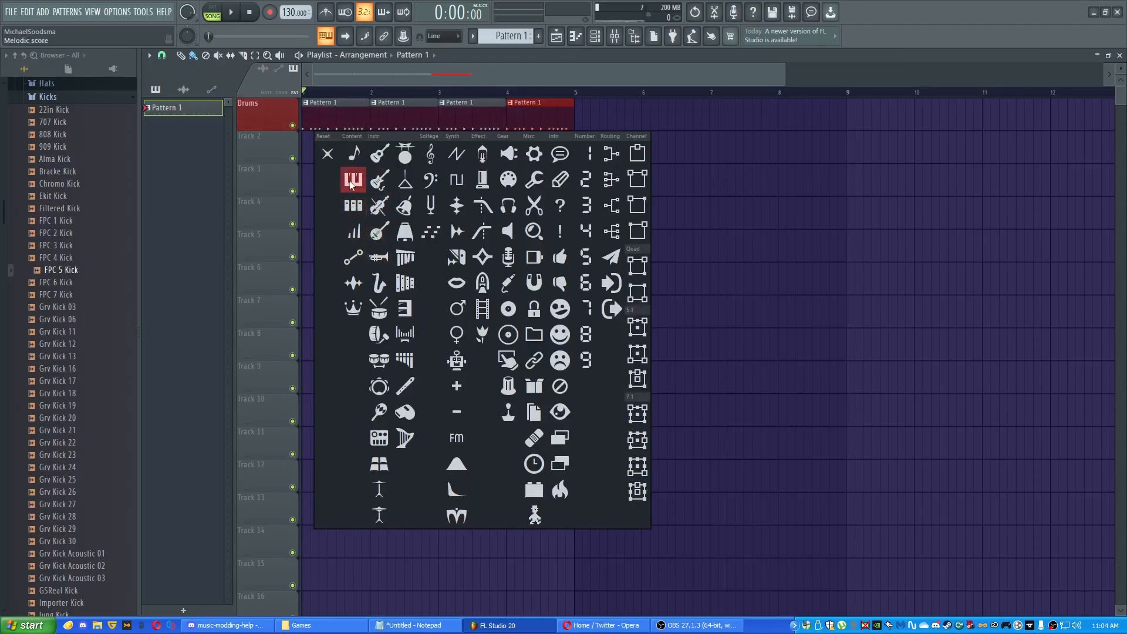
left_click(378, 334)
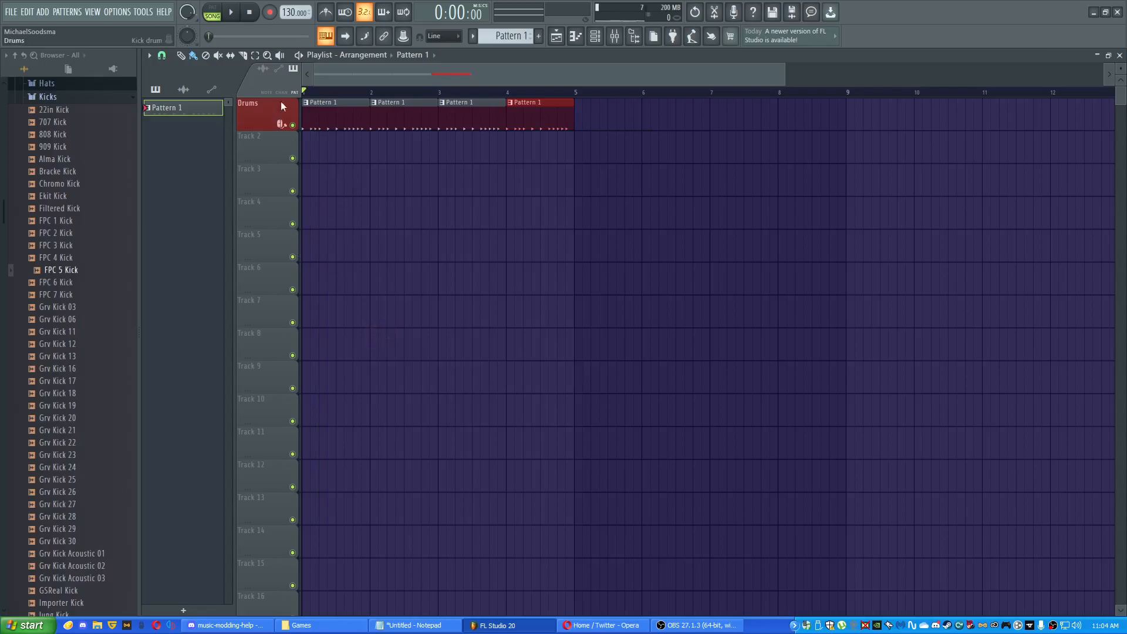
mouse_move(269, 128)
left_mouse_down()
mouse_move(279, 262)
mouse_move(280, 133)
left_mouse_up()
- Group Track 2 and Track 3 under the Drums track
right_click(274, 136)
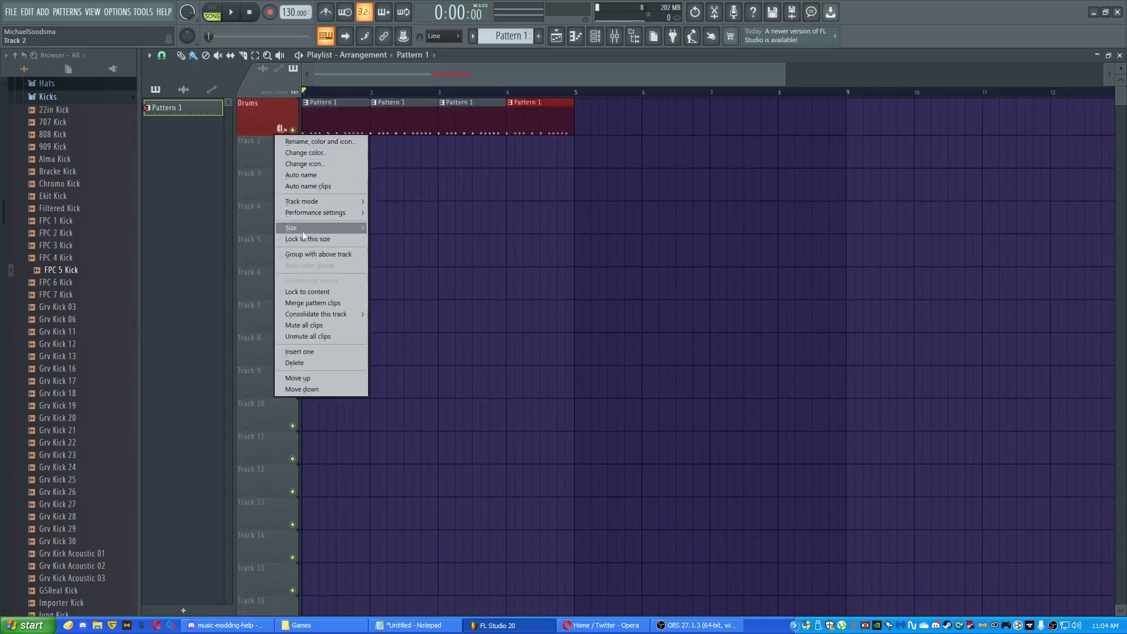
left_click(312, 256)
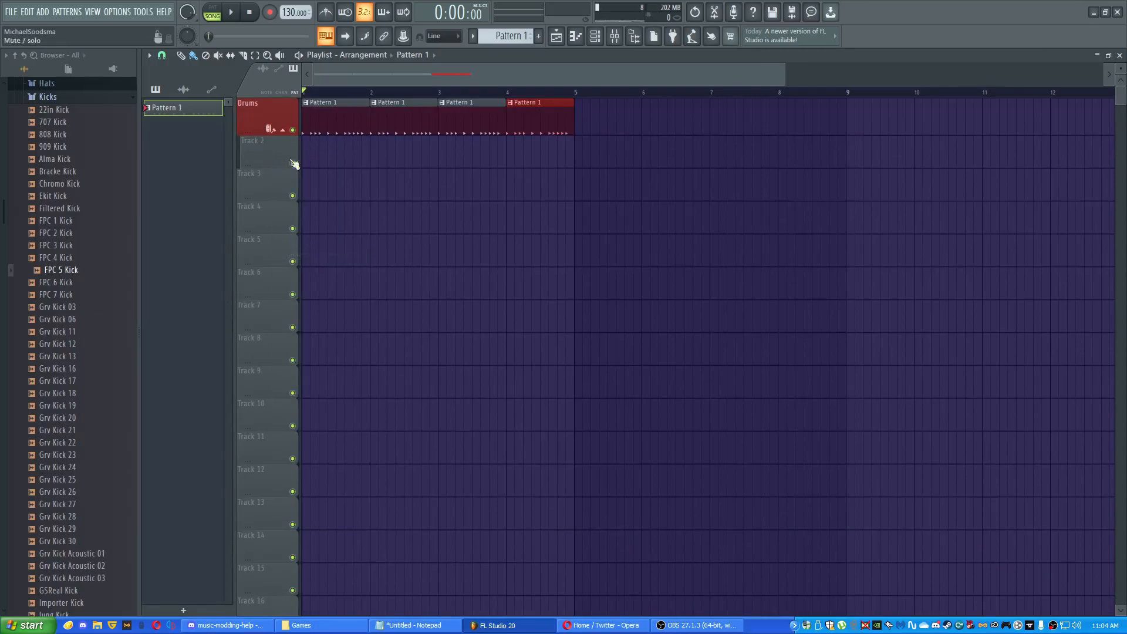
right_click(270, 172)
left_click(313, 271)
- Try out the FPC 4 Kick sample as an audio clip at the start of Track 2, and delete the clip
left_click_drag(50, 258, 307, 150)
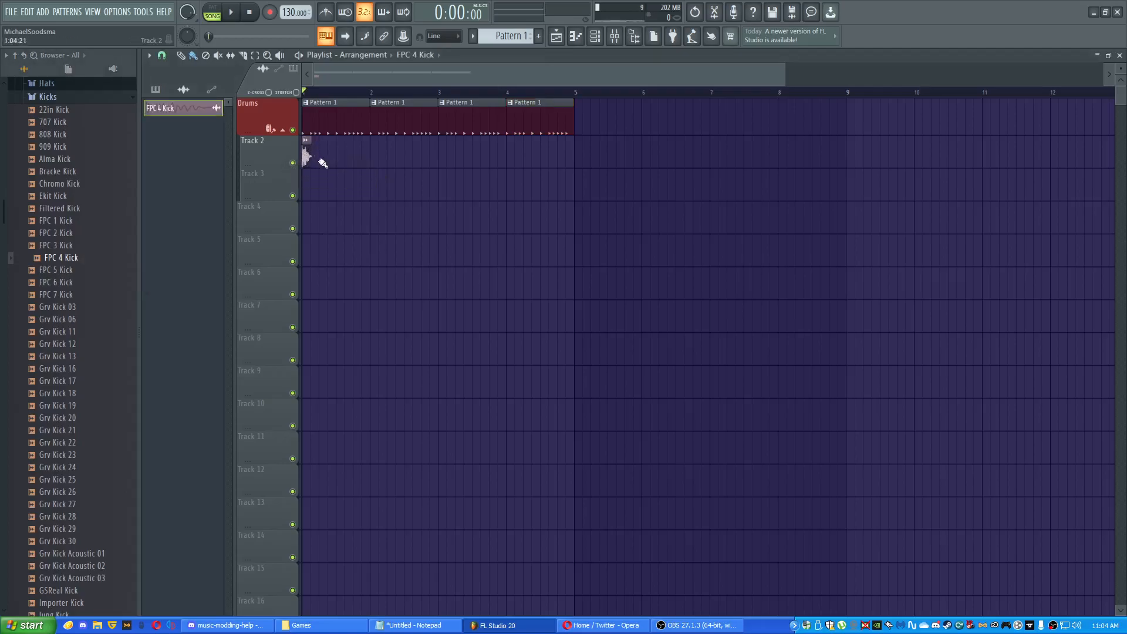
right_click(310, 160)
key("space")
key("space")
- Collapse the Drums track group and briefly play the arrangement
left_click(287, 135)
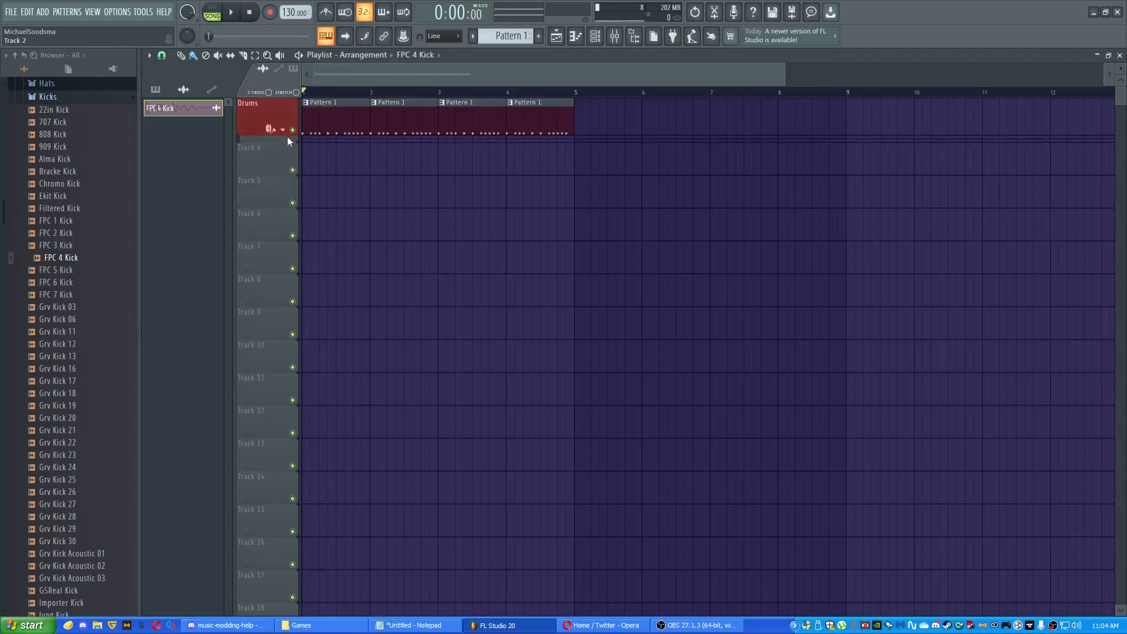
key("space")
key("space")
- Add a second pattern to the playlist's pattern list
left_click(162, 92)
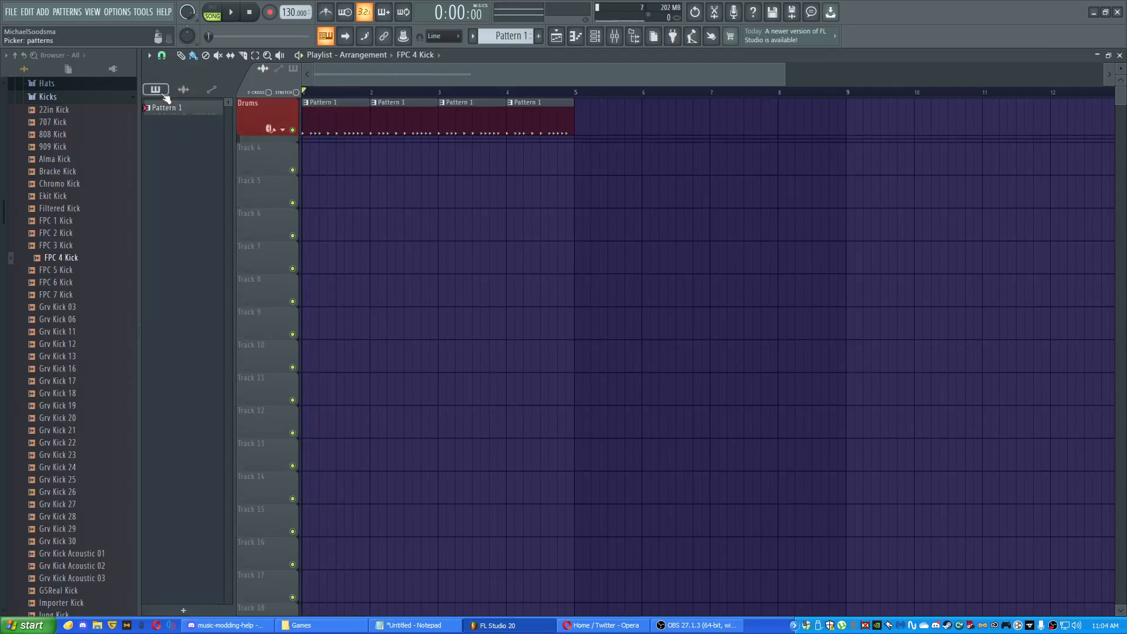
left_click(183, 611)
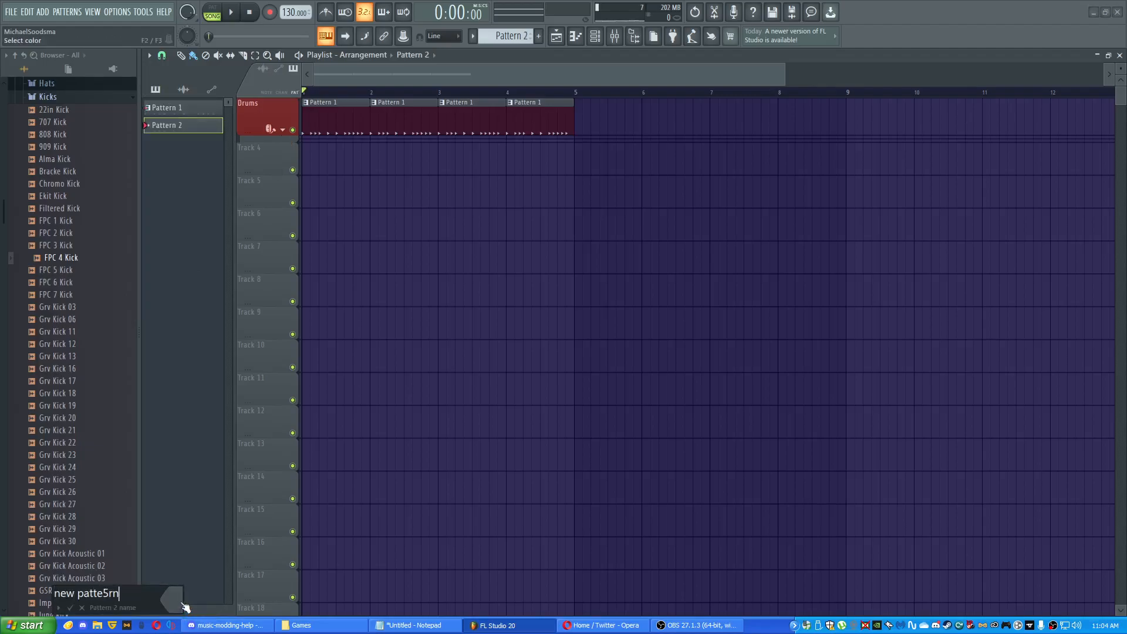
left_click(183, 603)
left_click(288, 450)
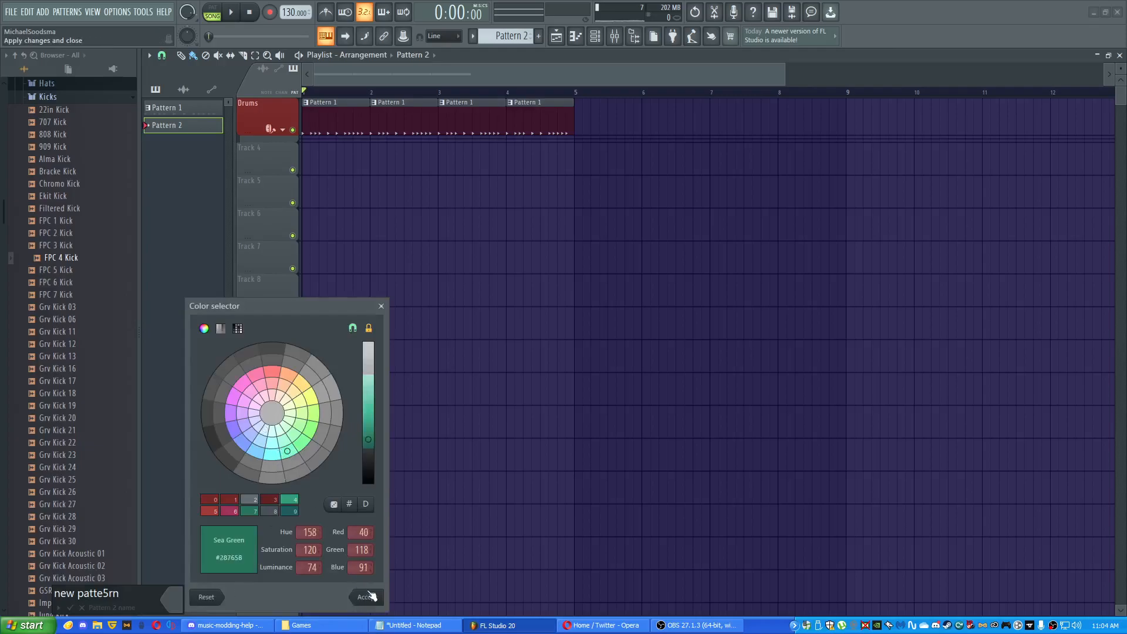
left_click(369, 593)
left_click(81, 608)
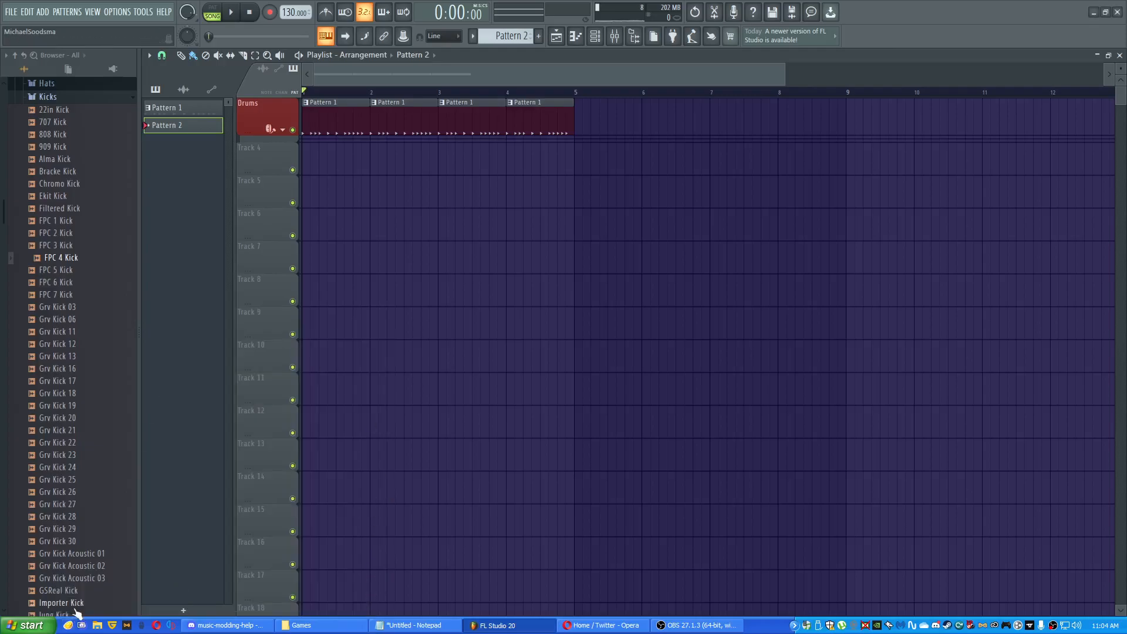
- Rename Pattern 2 as synth and color it green
right_click(202, 147)
left_click(277, 181)
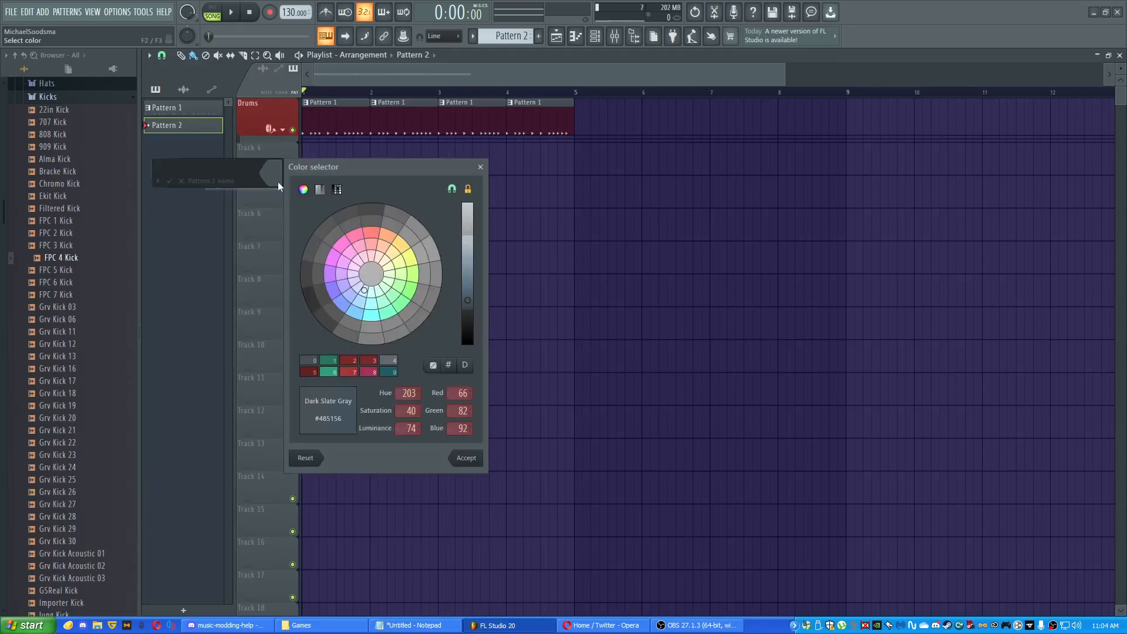
left_click(382, 329)
left_click(467, 457)
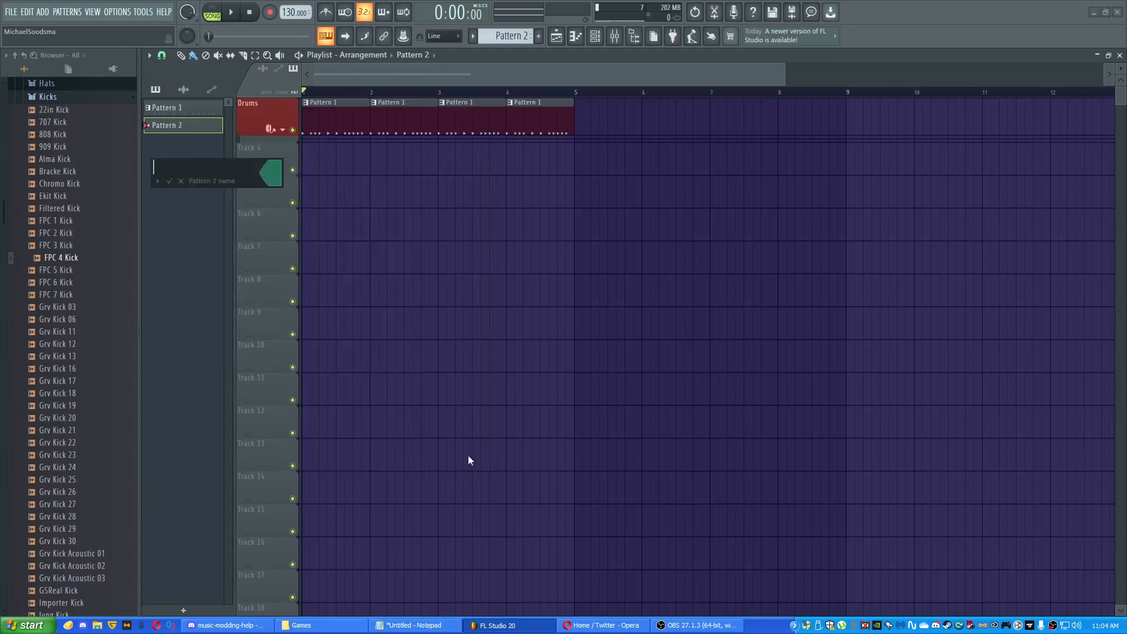
type("synth")
key("Return")
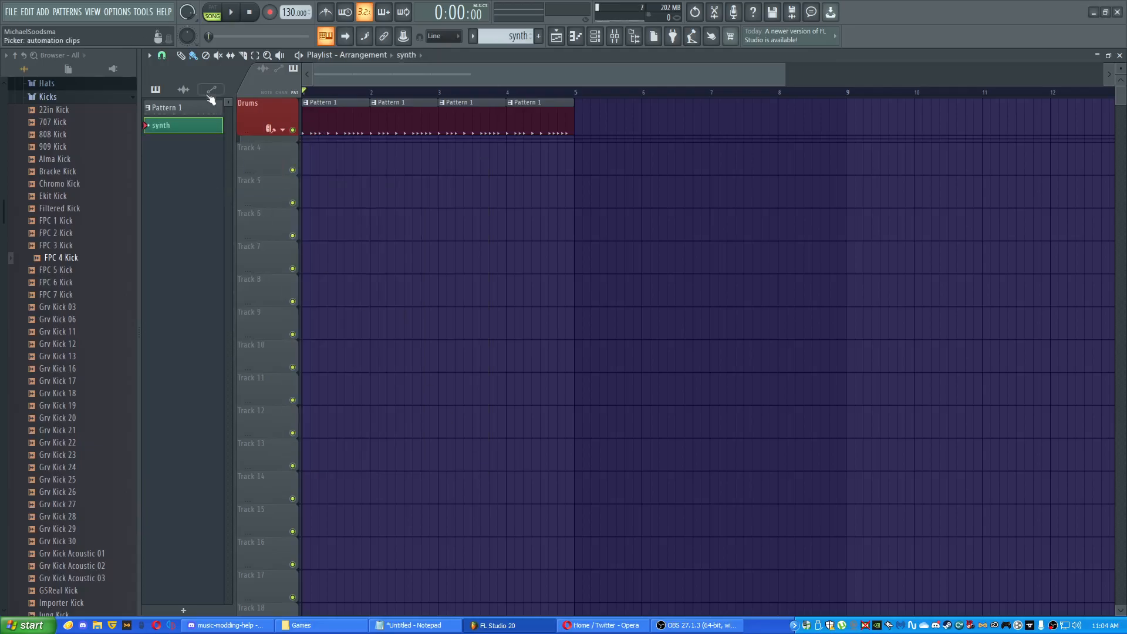
- Rename Pattern 1 as drums and color it red
right_click(194, 109)
left_click(249, 170)
type("drums")
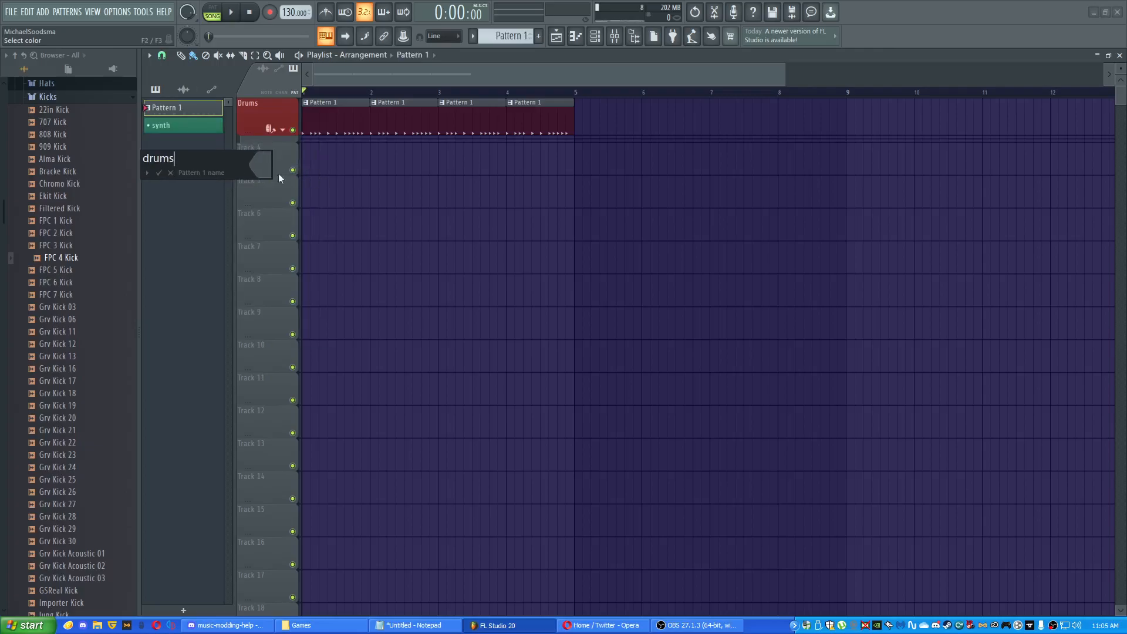
left_click(263, 165)
left_click(354, 227)
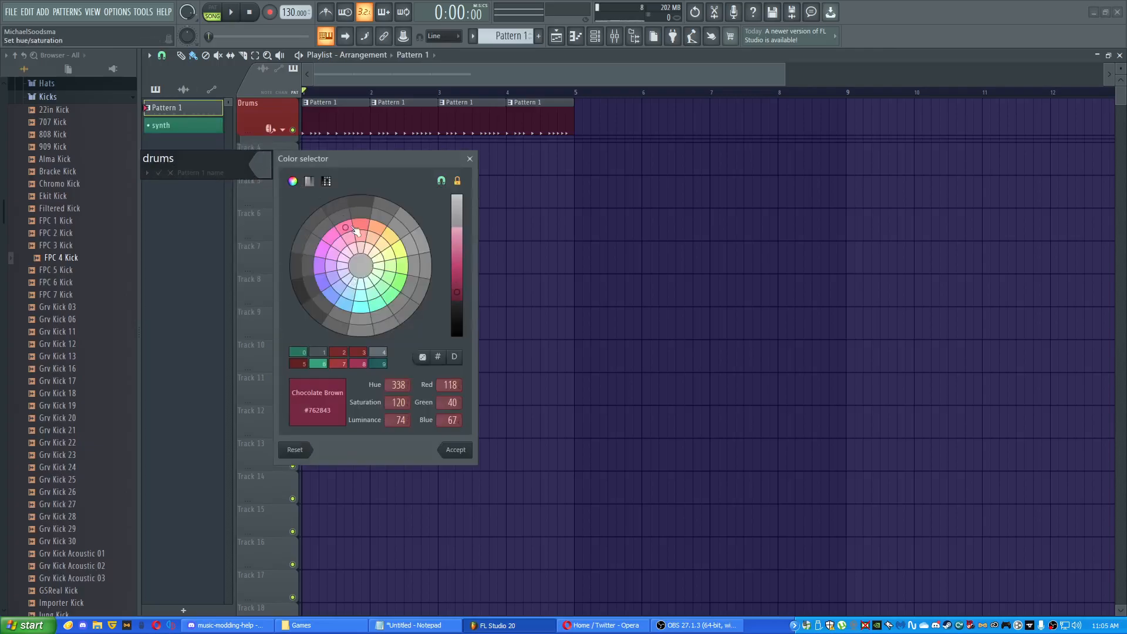
left_click(455, 449)
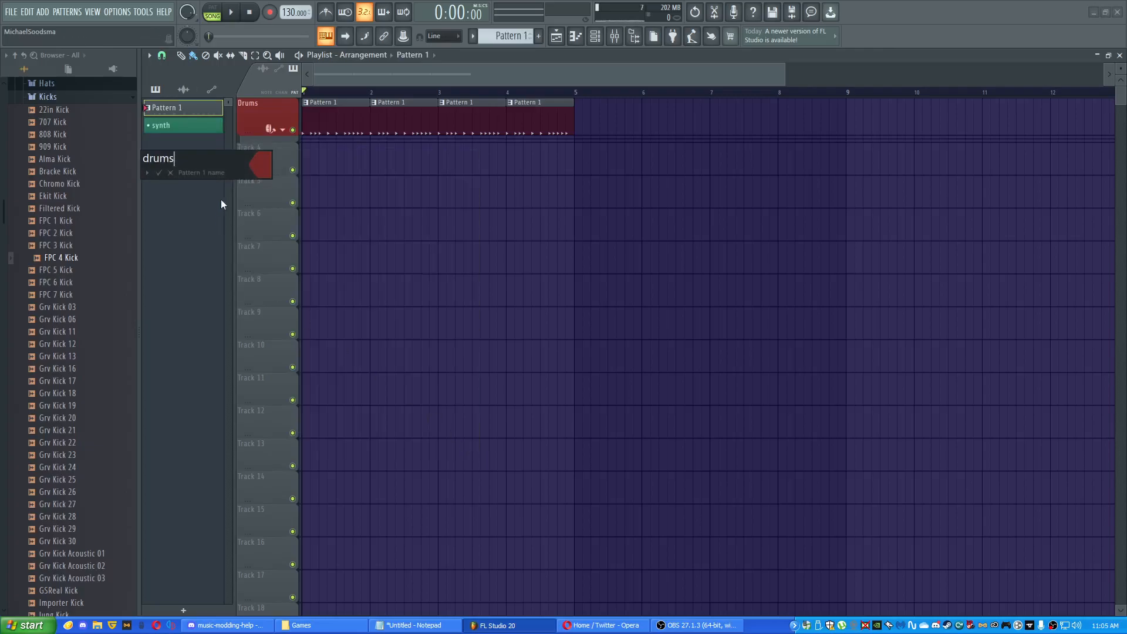
left_click(159, 173)
- Rename Track 4 as synth, color it sea green #287658, and give it the sawtooth wave icon
left_click(175, 135)
right_click(269, 146)
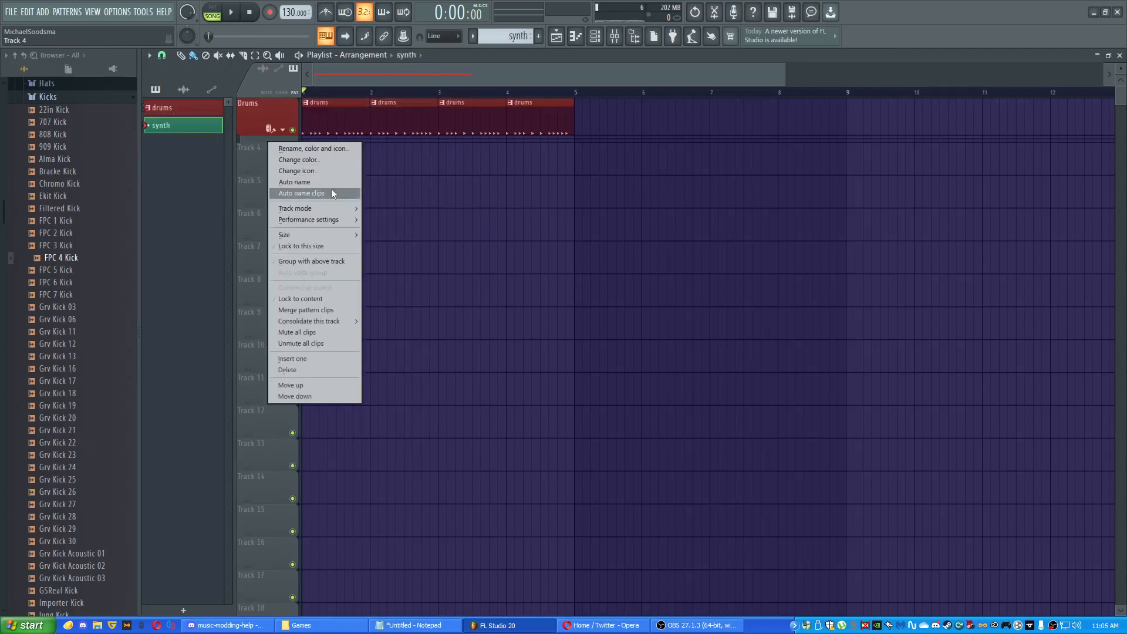
left_click(337, 151)
type("synth")
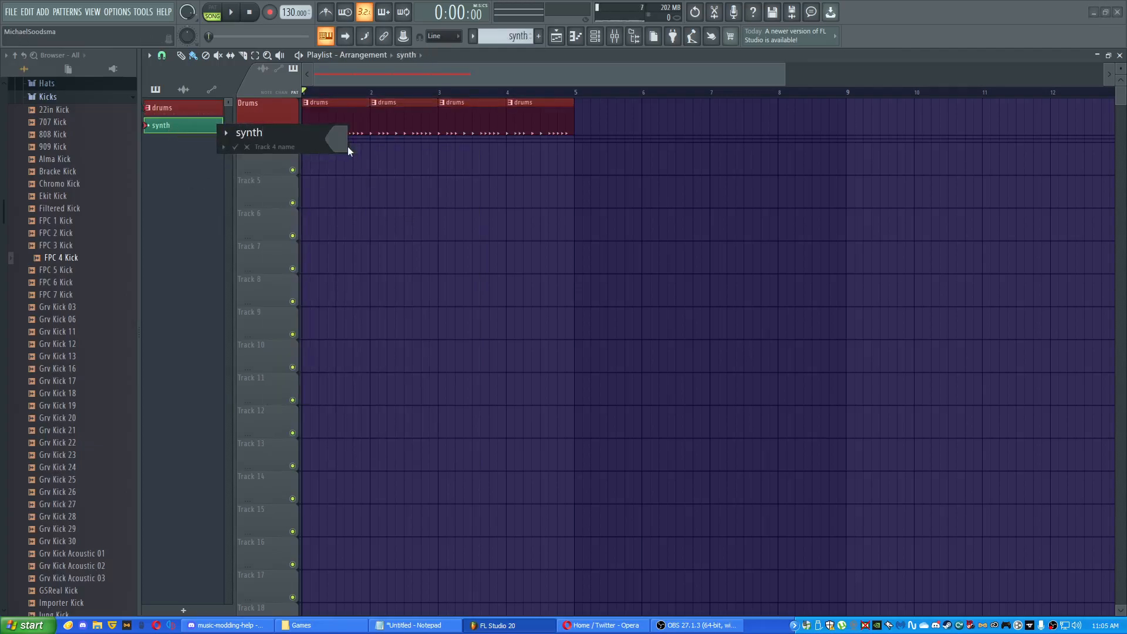
left_click(338, 142)
left_click(458, 286)
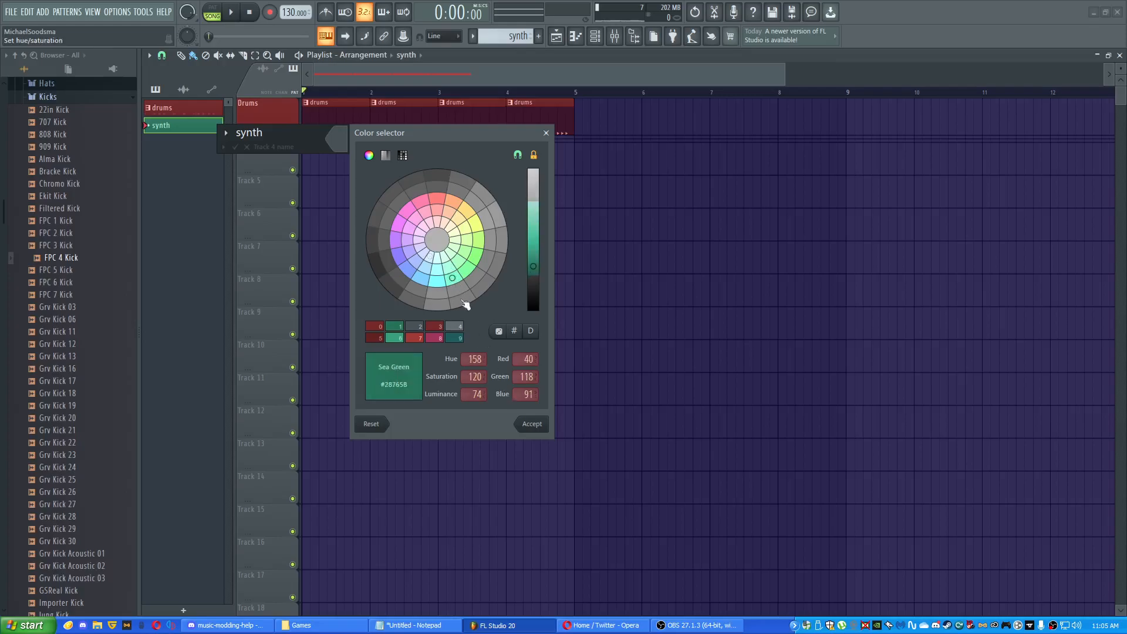
left_click(532, 424)
left_click(224, 146)
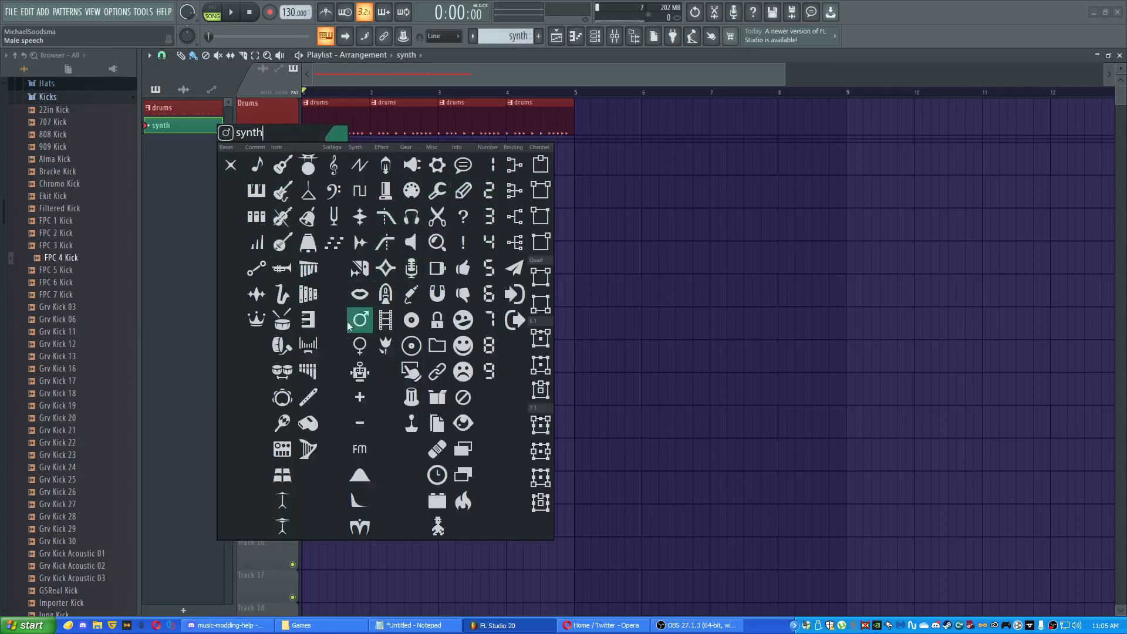
left_click(360, 165)
left_click(247, 147)
- Place a synth pattern clip on the synth track, stretch it across bars 1 to 4, and briefly view the piano roll
left_click(309, 157)
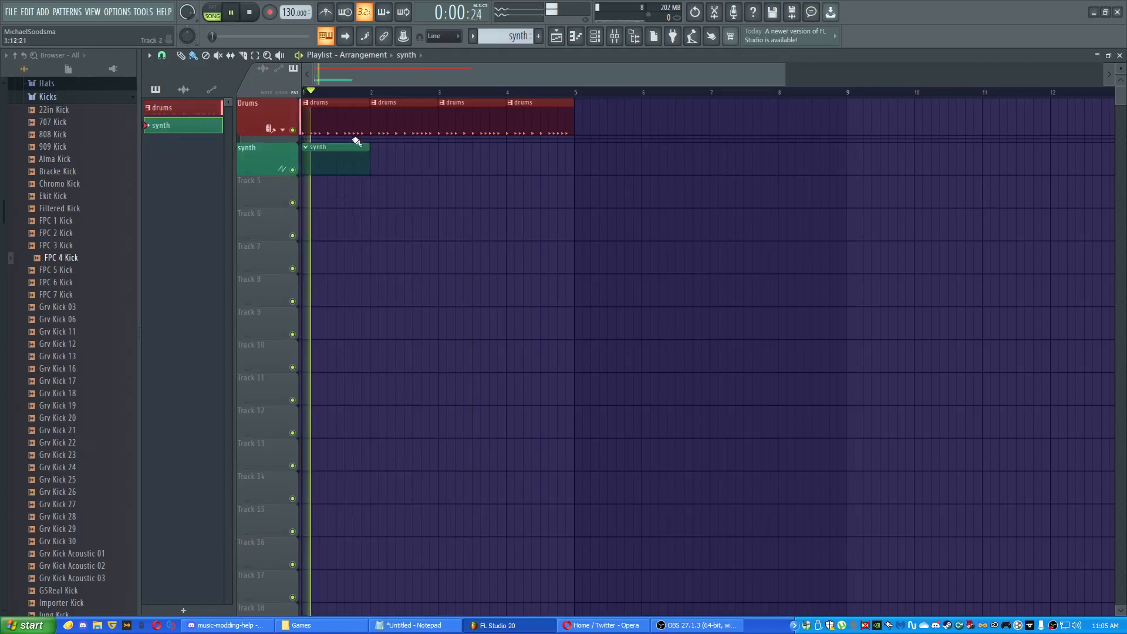
left_click_drag(368, 161, 568, 184)
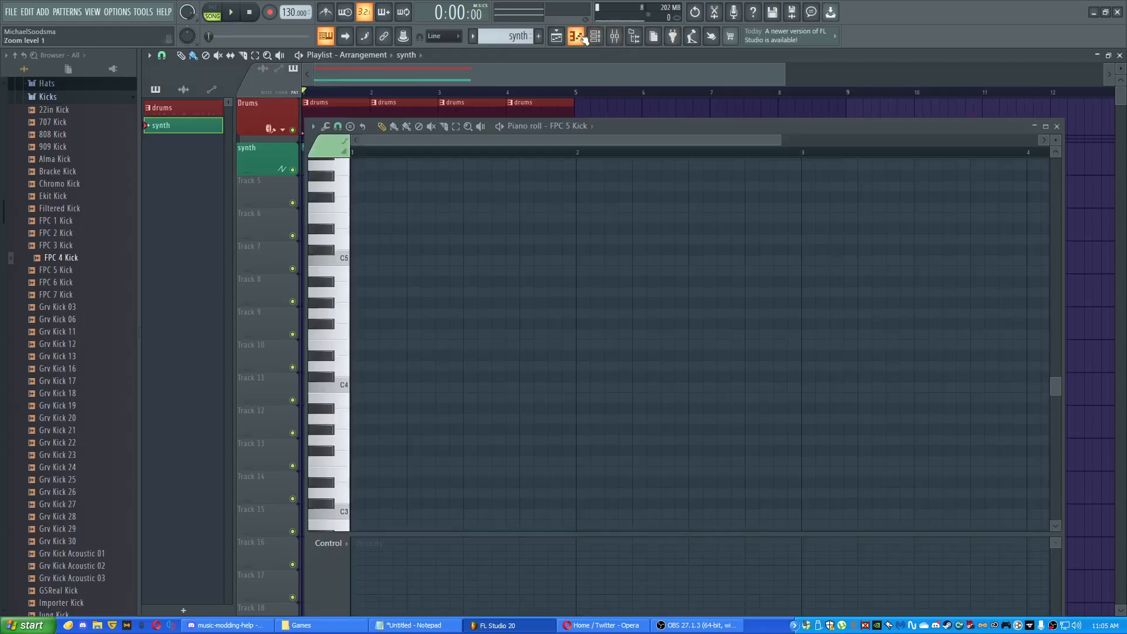
left_click(576, 36)
left_click(1057, 126)
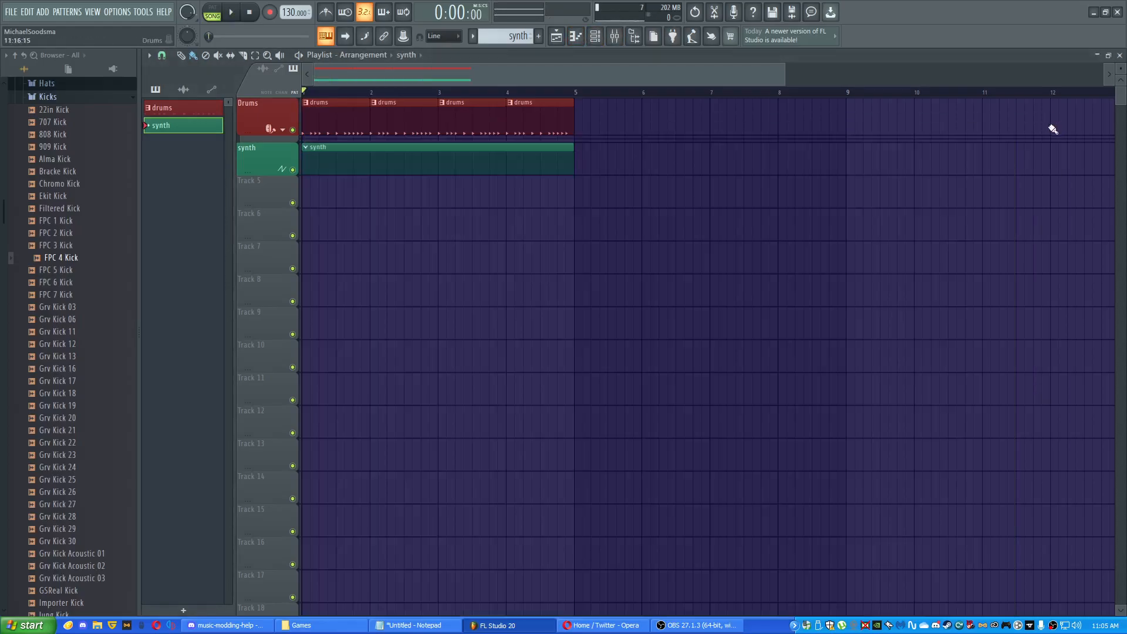
- Show the unsorted channel group in the channel rack and add a Harmor synthesizer channel
left_click(595, 36)
left_click(243, 57)
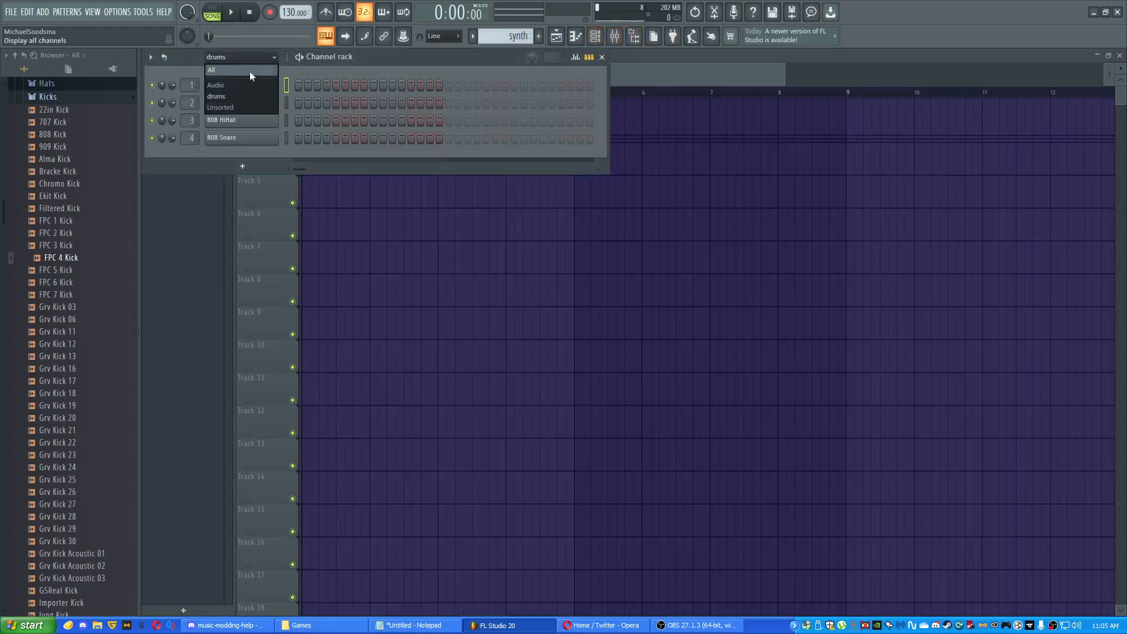
left_click(258, 125)
left_click(270, 122)
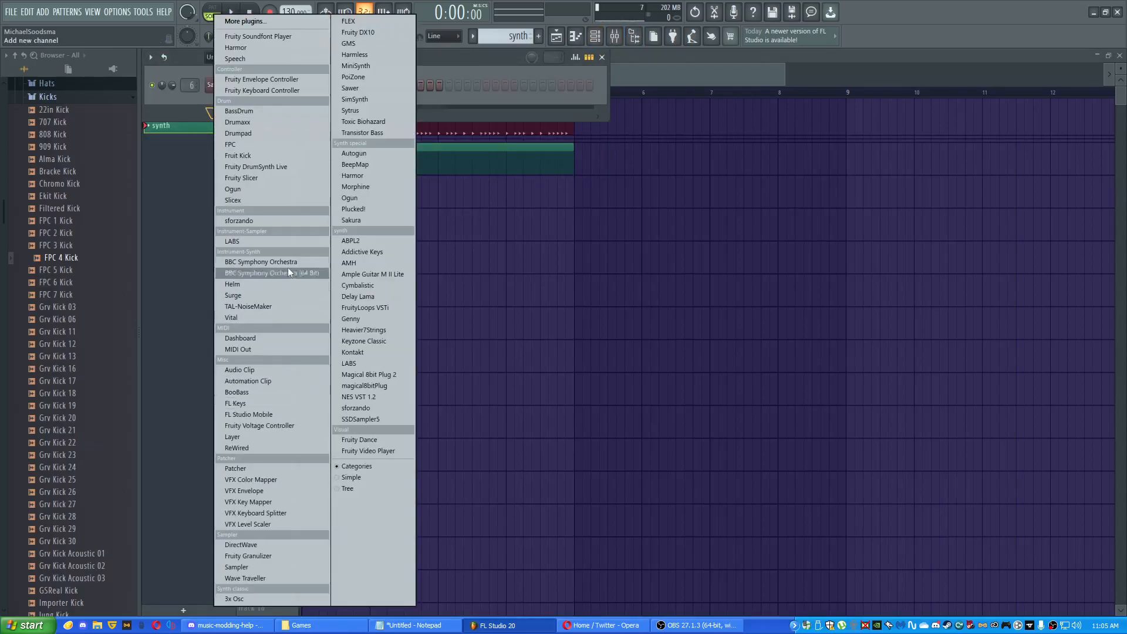
left_click(382, 175)
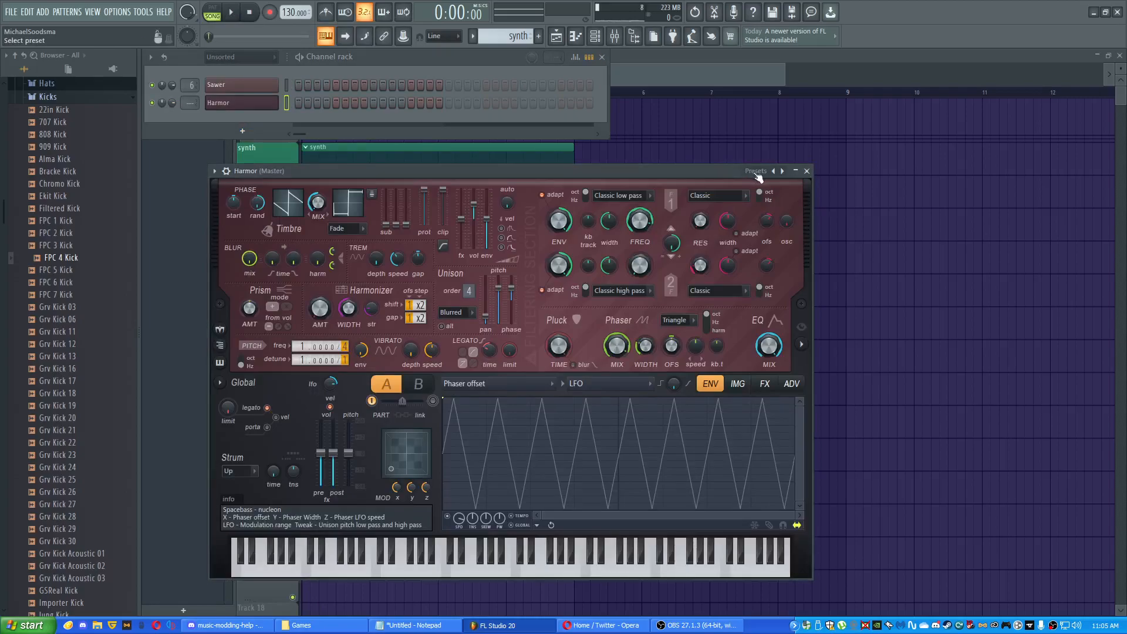
- Load Harmor's Analog bass 2 preset, audition it on several keys, and close the plugin window
left_click(756, 172)
left_click(741, 246)
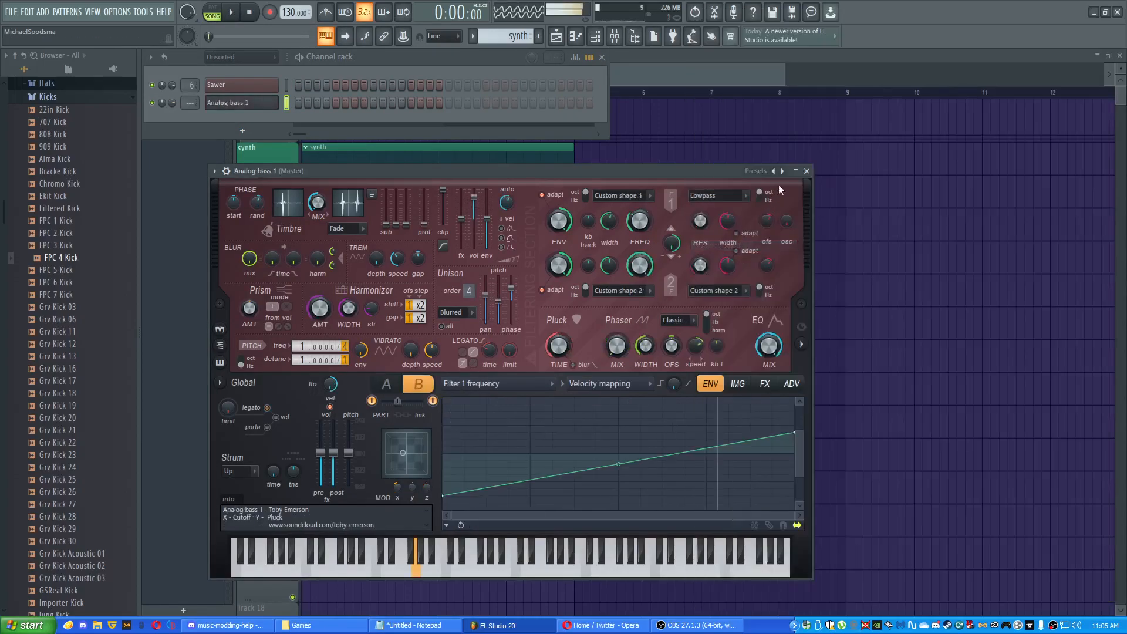
left_click(782, 172)
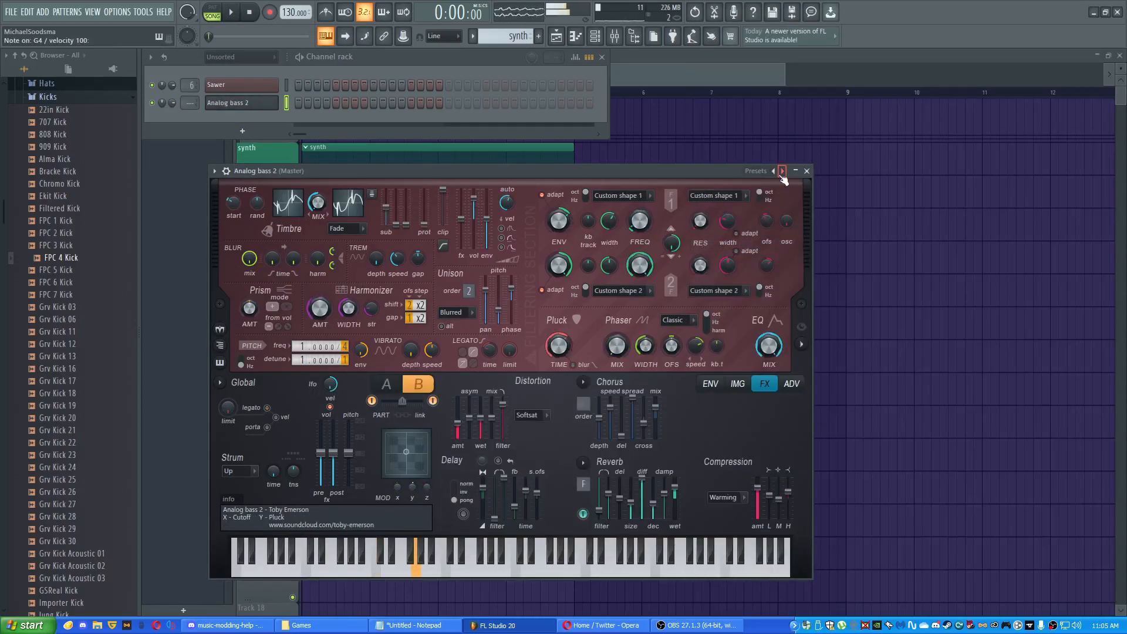
left_click(432, 551)
left_click(363, 551)
left_click(317, 569)
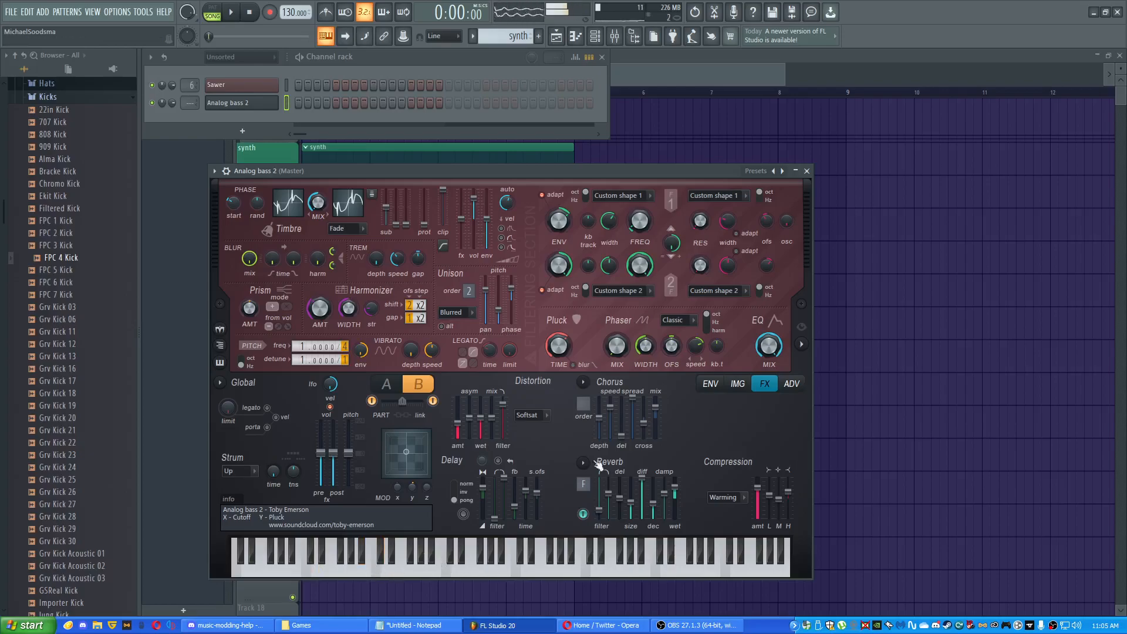
left_click(796, 171)
left_click(808, 172)
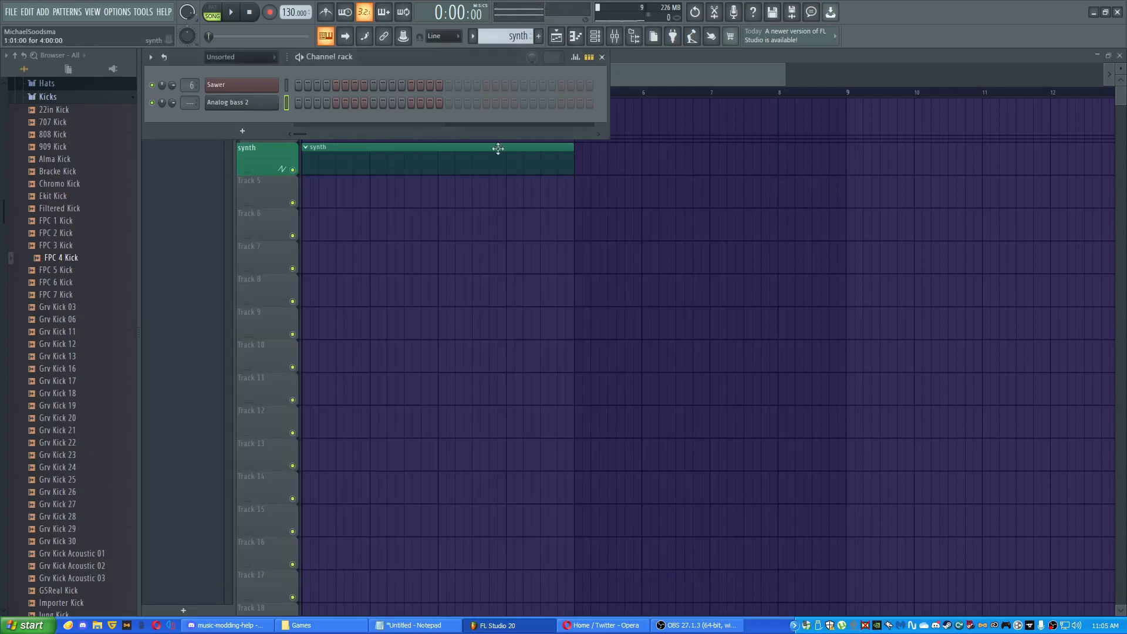
- Route the Analog bass 2 channel to mixer track 7 and look over its Harmor effects section
left_click_drag(190, 103, 190, 111)
double_click(190, 103)
left_click(212, 104)
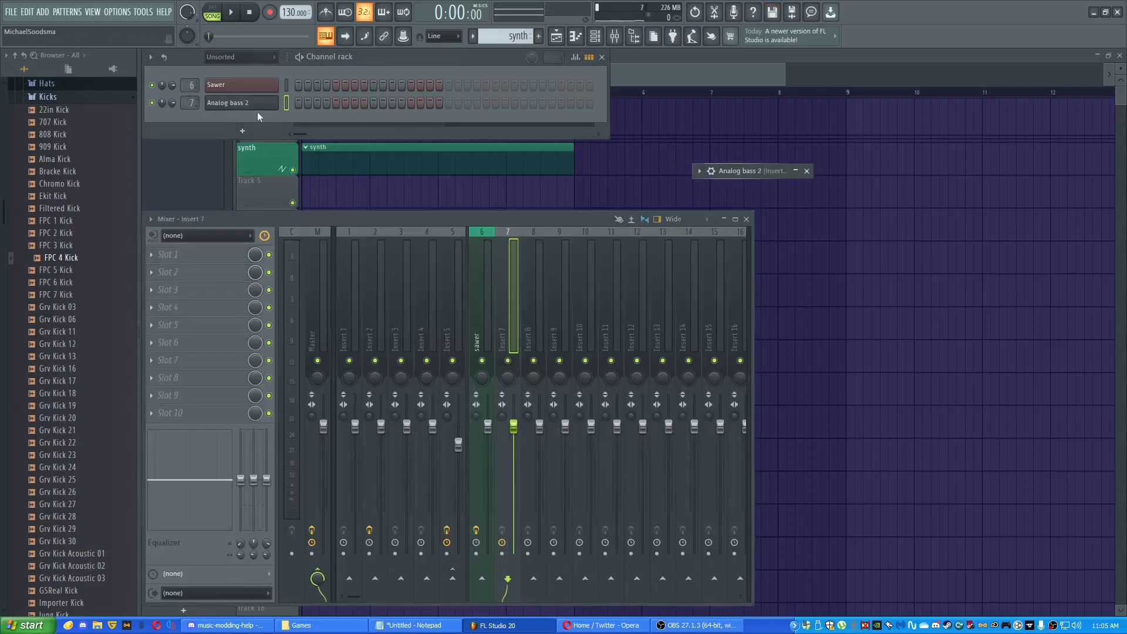
left_click(796, 172)
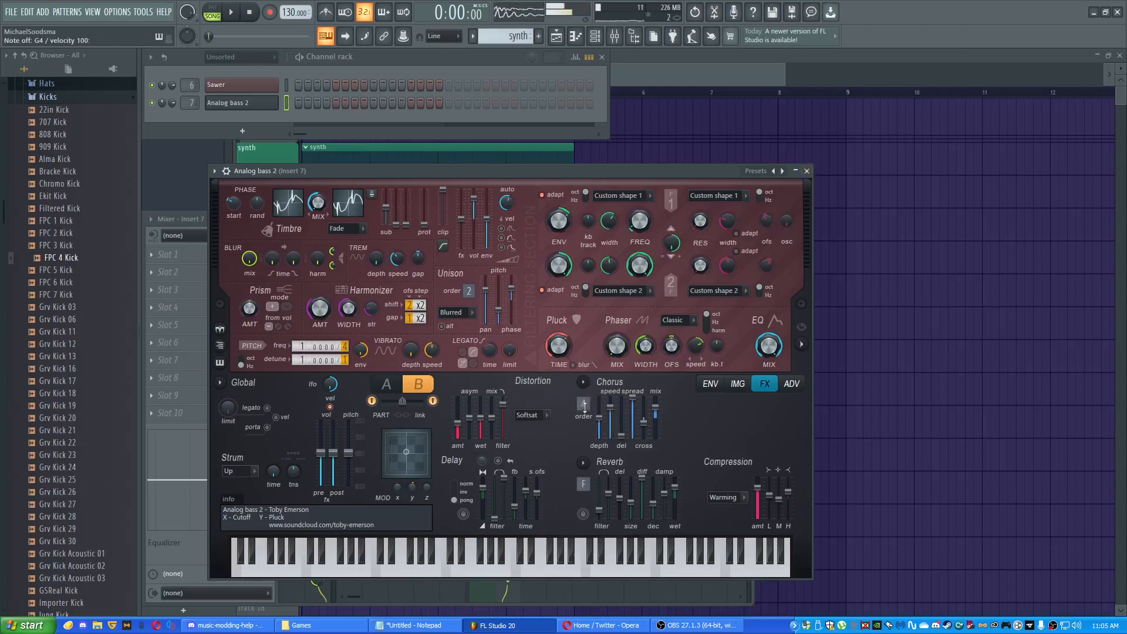
left_click(458, 499)
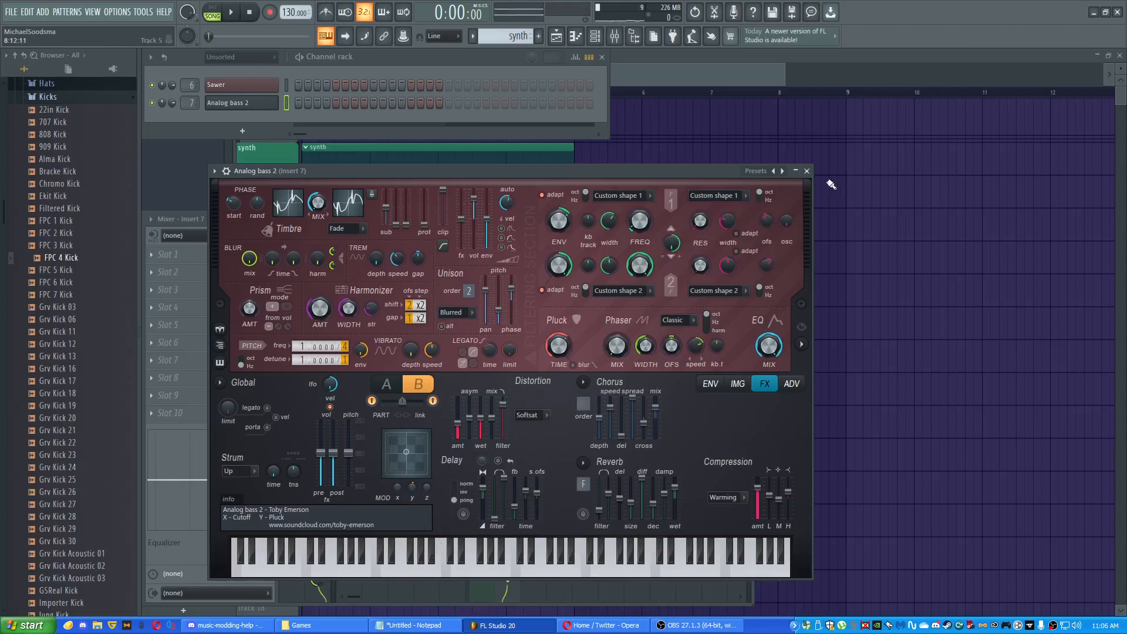
left_click(809, 171)
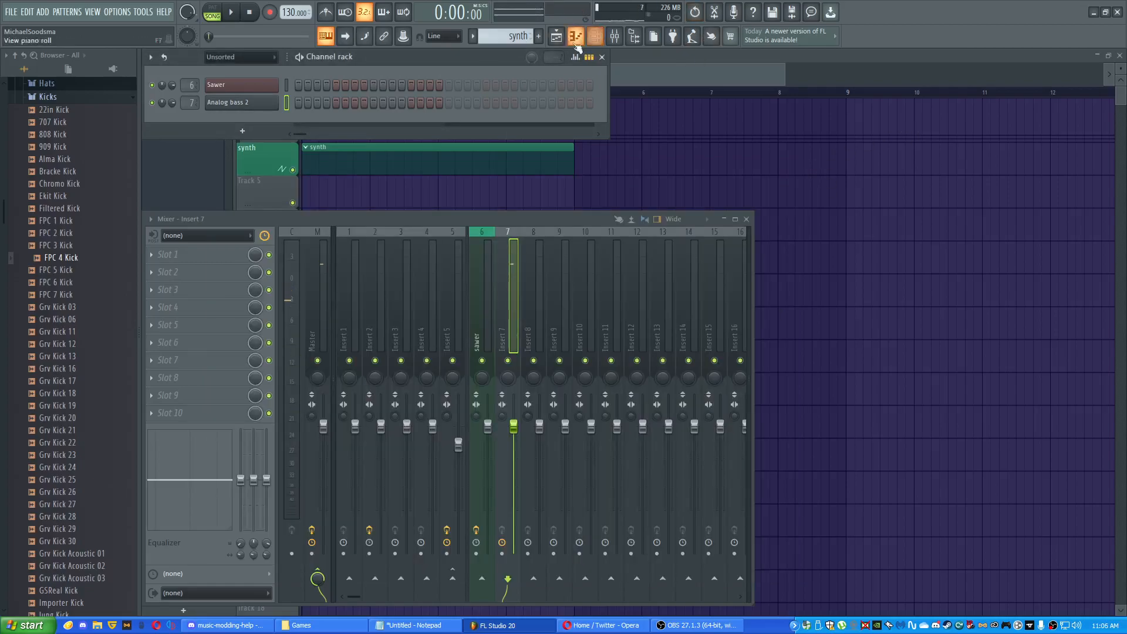
- Create a pattern named bass, color it blue-purple, and place a clip of it on Track 5 at bar 1
left_click(171, 174)
left_click(183, 610)
type("bass")
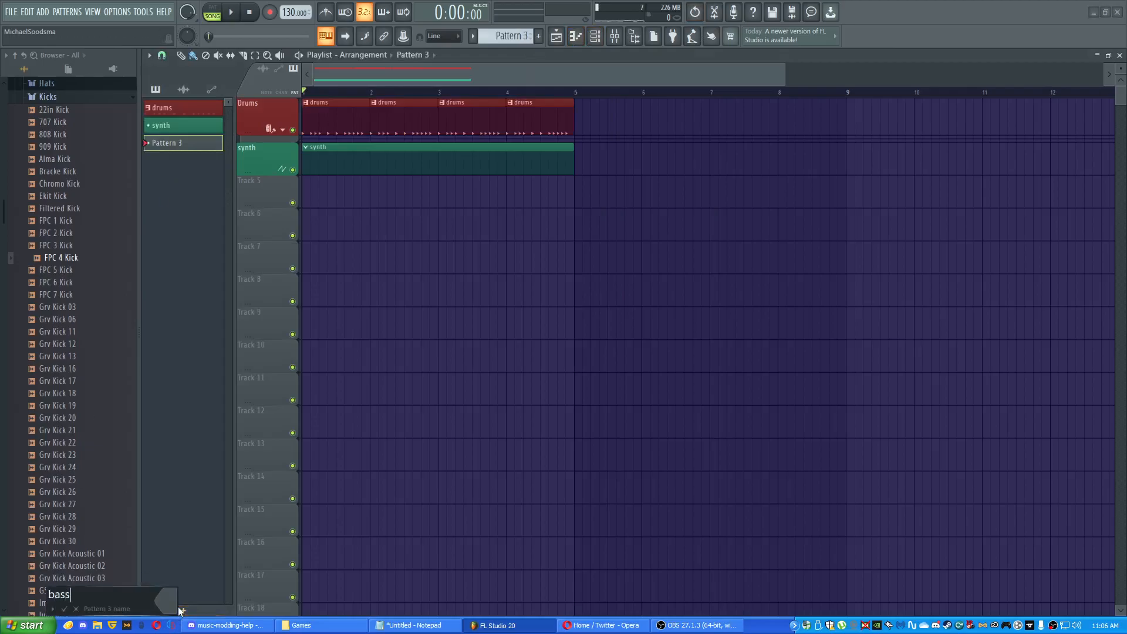
left_click(166, 600)
left_click(231, 433)
left_click(359, 598)
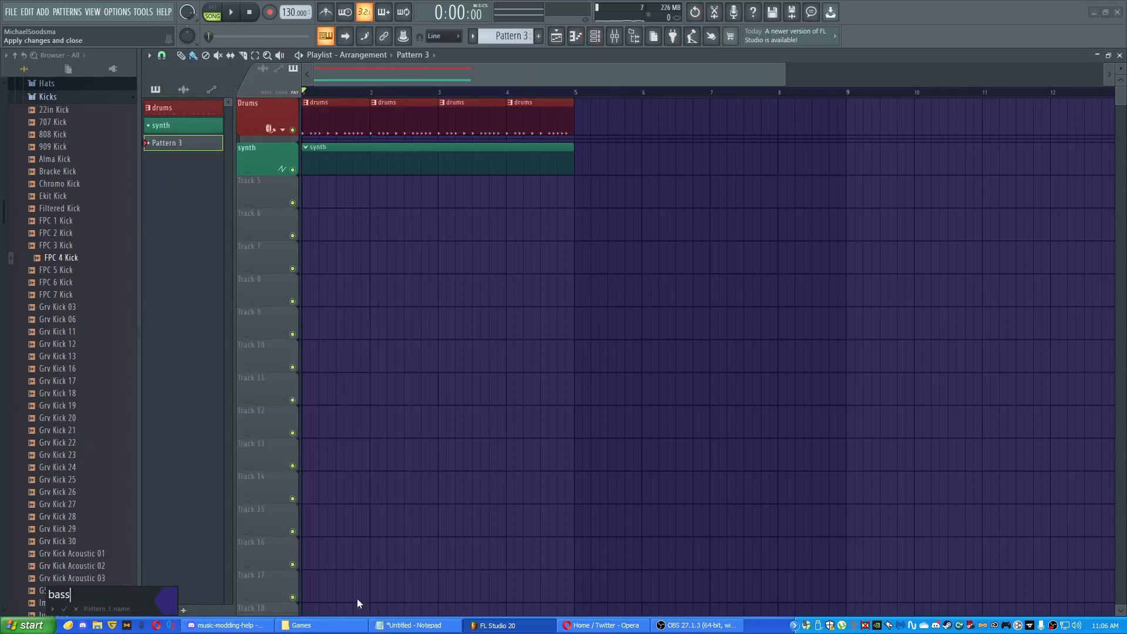
left_click(64, 609)
left_click_drag(196, 153, 347, 194)
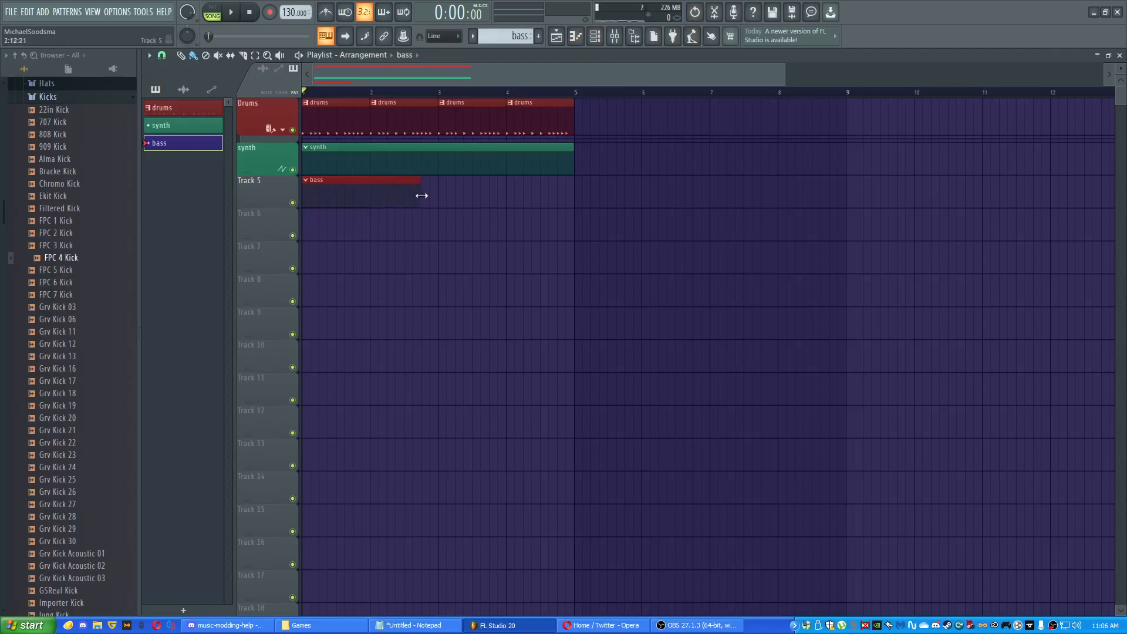
- Draw eight short, evenly spaced A#4 notes across bar 1 in the Analog bass 2 piano roll and move its window up
left_click(576, 36)
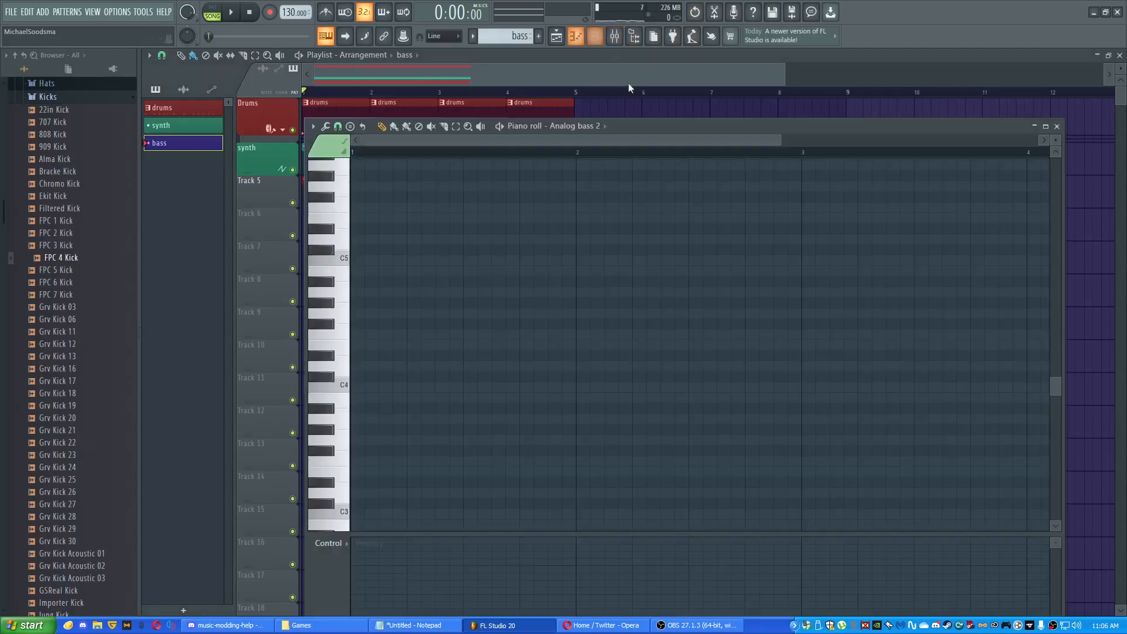
left_click(364, 323)
left_click_drag(364, 323, 364, 281)
left_click(385, 282)
left_click(408, 282)
left_click_drag(452, 269, 419, 282, "ctrl")
left_click(439, 283, "ctrl")
key("space")
left_click(441, 282)
left_click(470, 282)
left_click(497, 282)
left_click(535, 282)
key("space")
left_click_drag(532, 283, 519, 284)
left_click(553, 282)
key("ctrl+a")
key("ctrl+d")
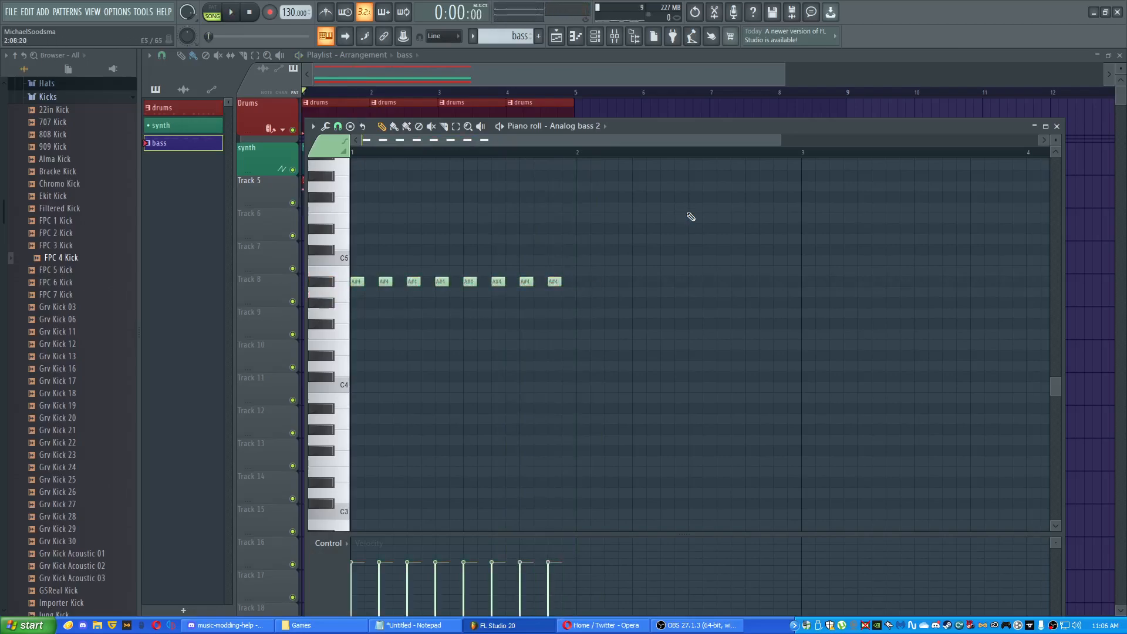
left_click_drag(751, 127, 799, 74)
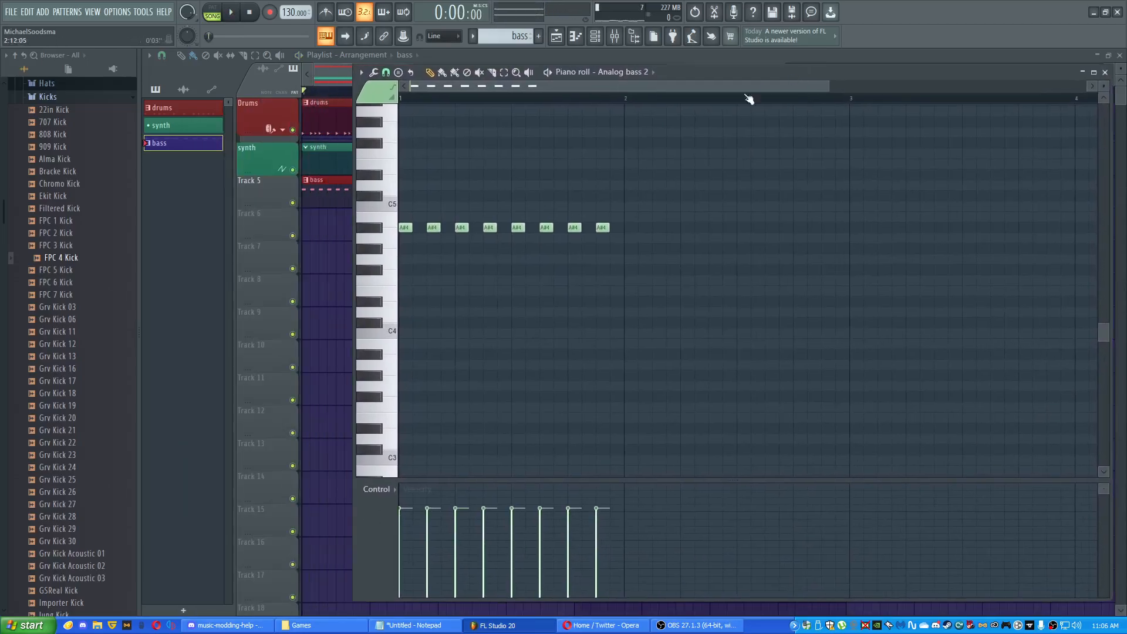
- Try drawing a single extra note and painting a row of notes above the A#4 notes, undoing each attempt
mouse_move(794, 155)
left_mouse_down()
mouse_move(963, 411)
mouse_move(413, 166)
mouse_move(599, 203)
left_mouse_up()
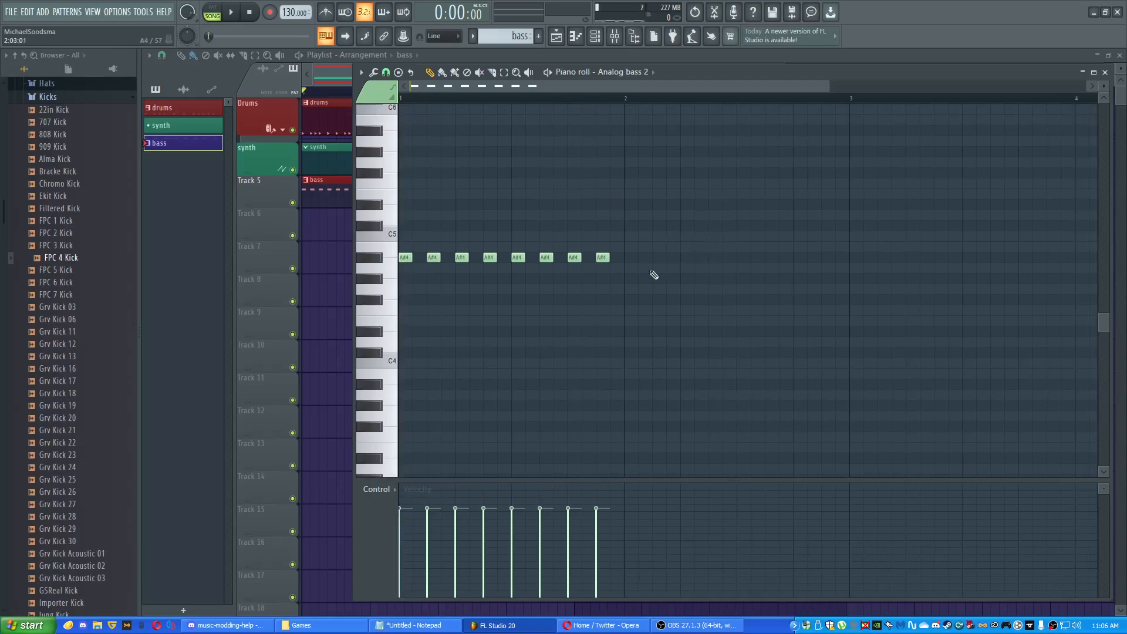
left_click(641, 227)
key("ctrl+z")
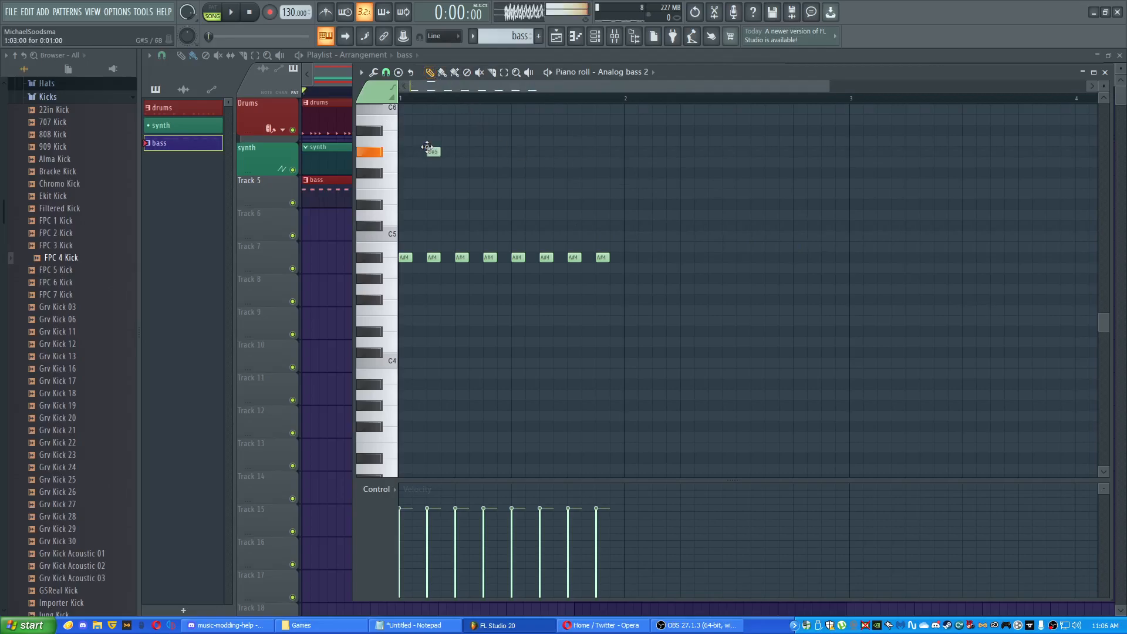
left_click(442, 72)
left_click_drag(405, 153, 757, 152)
key("ctrl+z")
key("p")
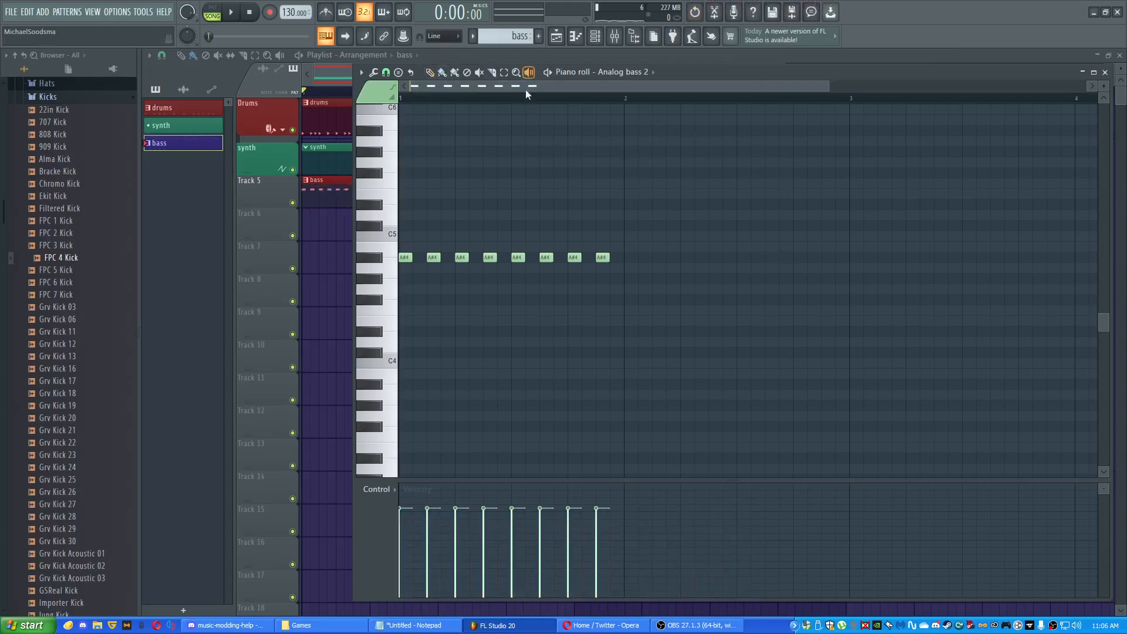
- Select all eight bass notes and try transposing them by semitones and octaves, returning them to A#4
left_click_drag(694, 221, 442, 125)
scroll(687, 182, "down", 1)
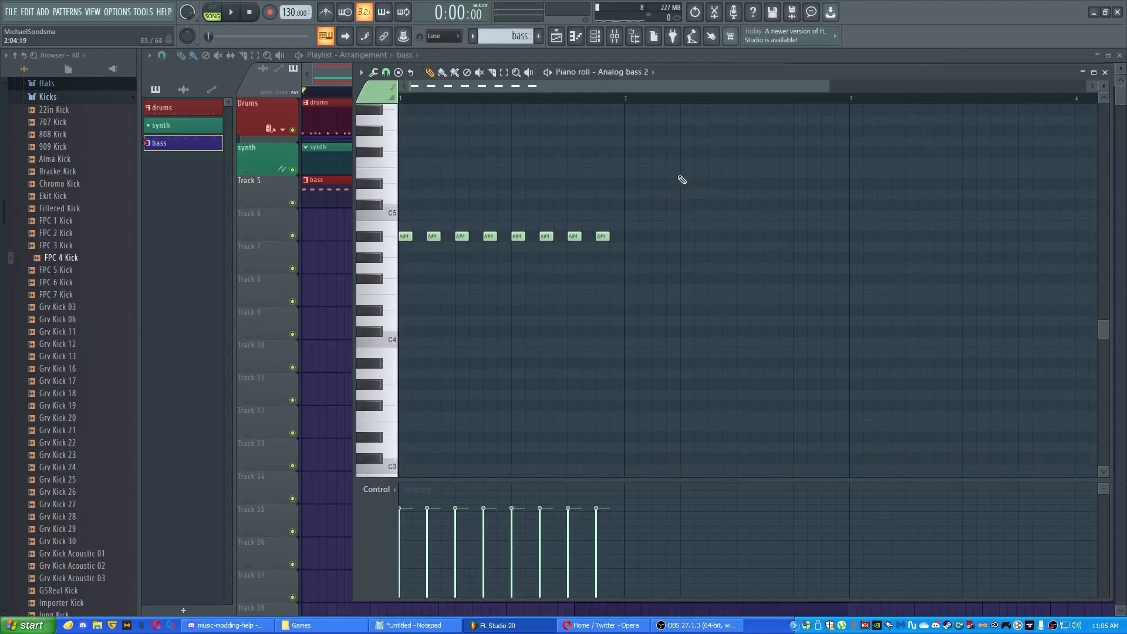
left_click_drag(677, 176, 399, 282)
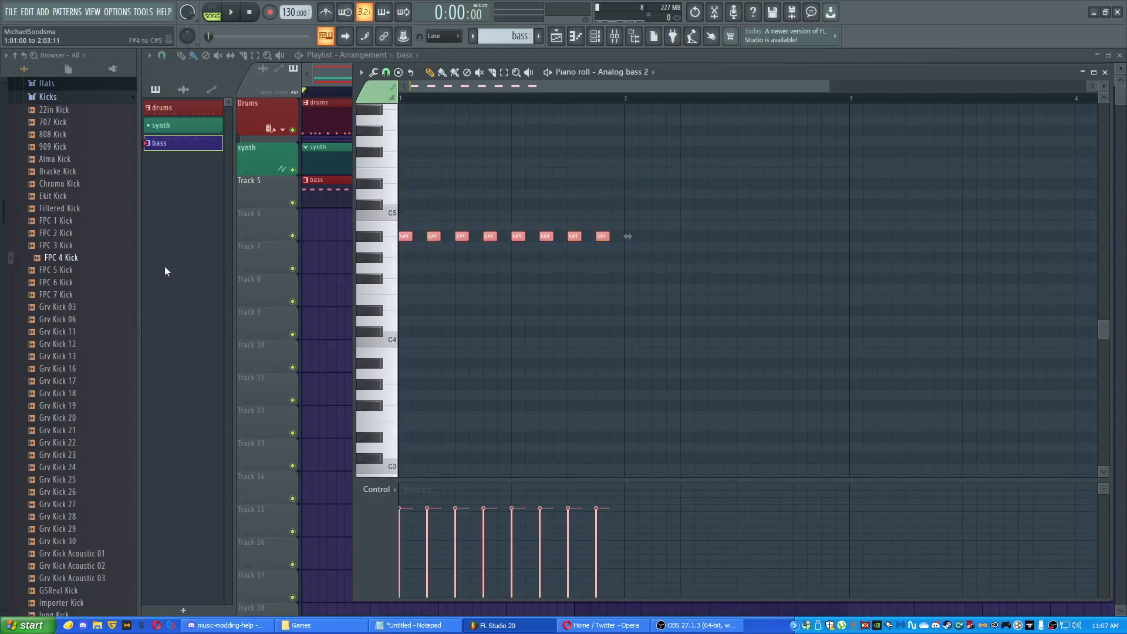
key("Up")
key("Up")
key("Up")
key("Down")
key("Down")
key("Down")
key("ctrl+Down")
key("ctrl+Up")
key("Down")
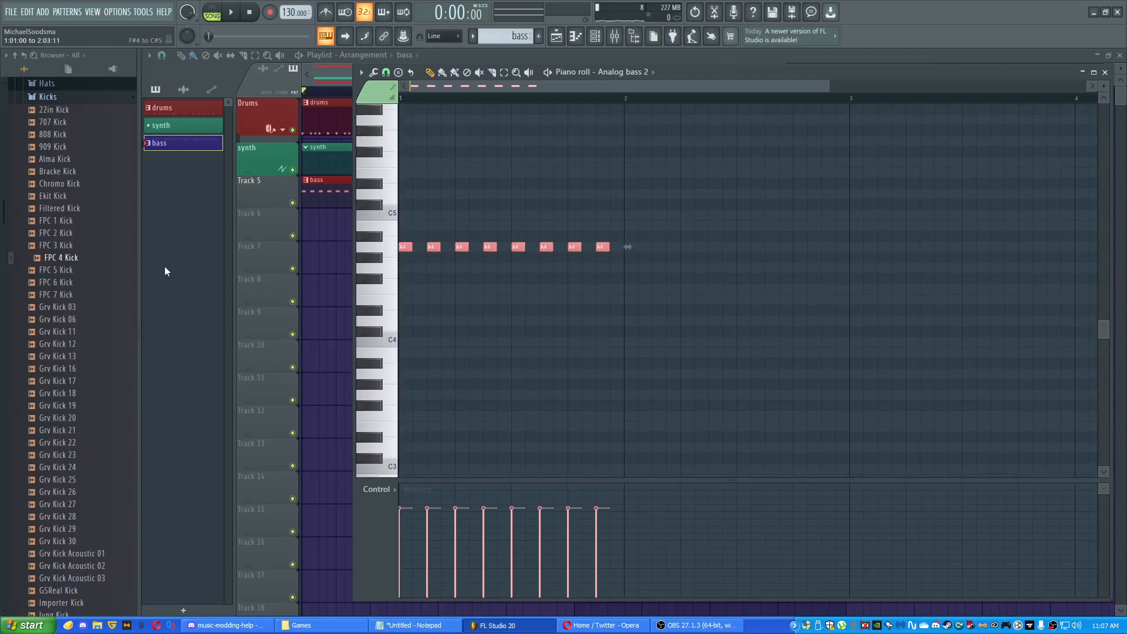
key("Up")
key("Down")
key("Down")
key("Down")
key("Down")
key("Up")
key("Up")
key("Up")
key("Up")
key("ctrl+Down")
key("ctrl+Up")
key("ctrl+Up")
key("ctrl+Down")
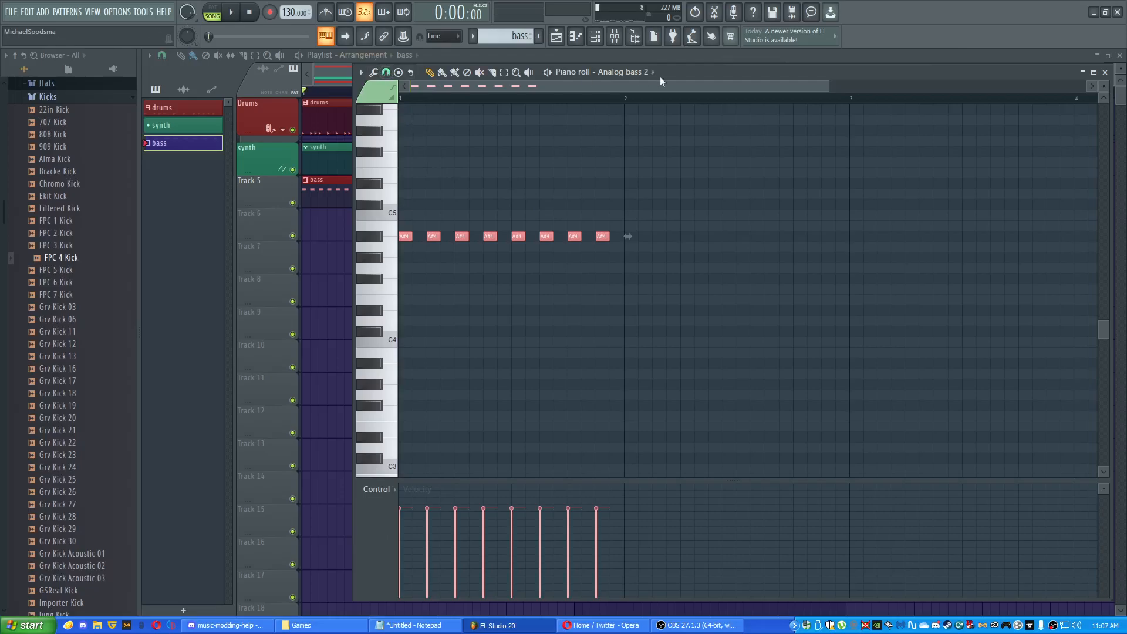
- Try moving the bass notes in pitch and time with different grid snap settings, and undo the sideways shift
scroll(493, 217, "up", 2)
scroll(529, 235, "up", 1)
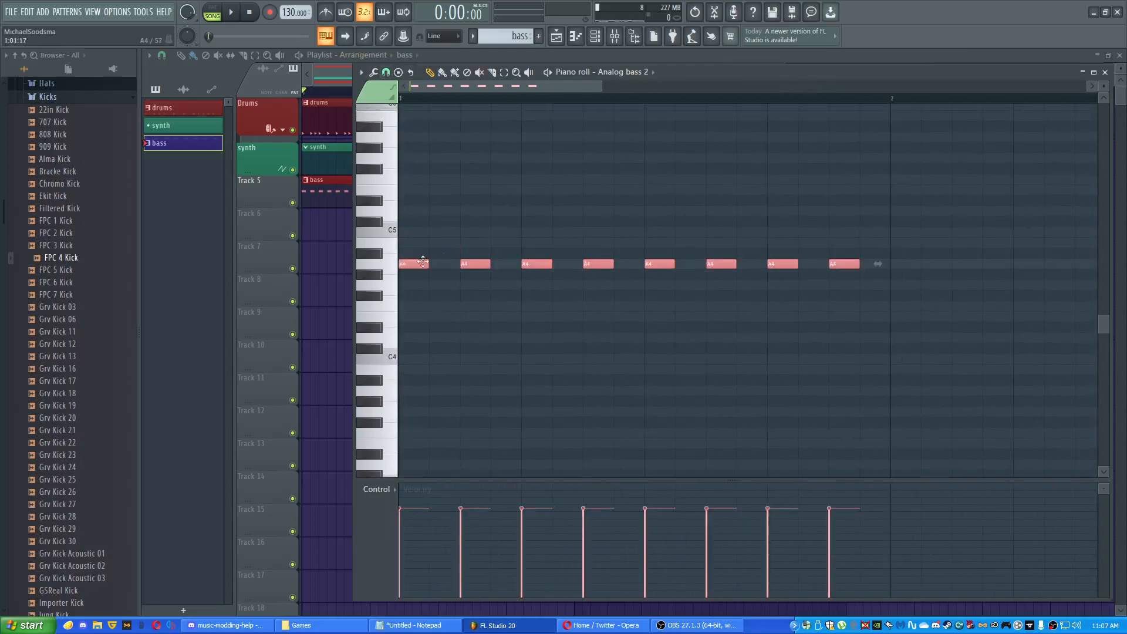
mouse_move(420, 245)
left_mouse_down()
mouse_move(455, 254)
mouse_move(429, 256)
left_mouse_up()
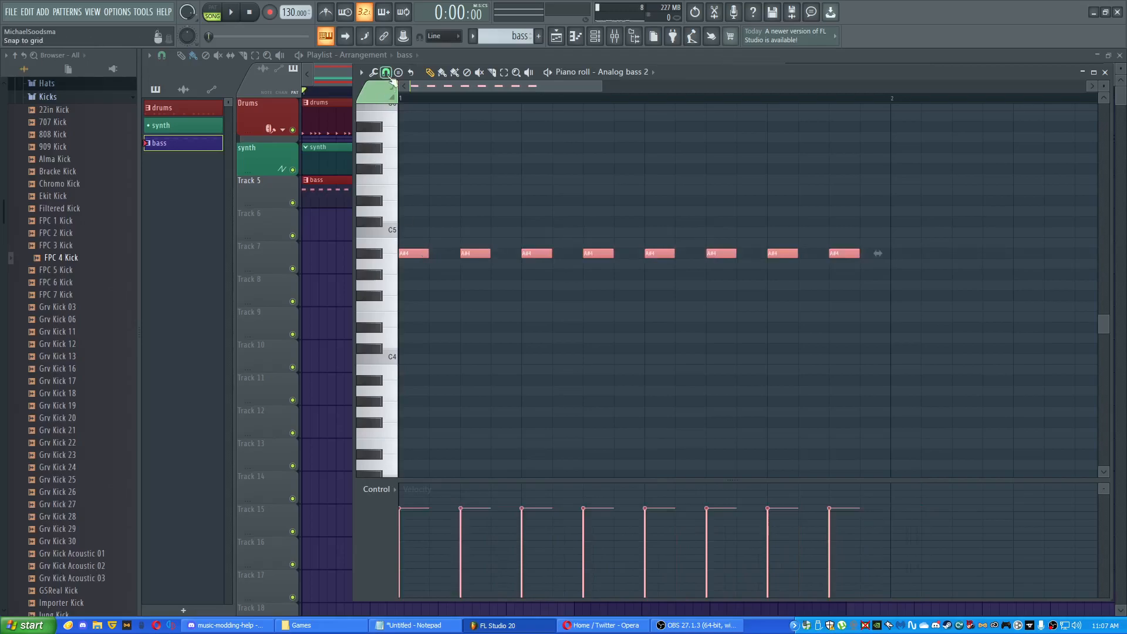
left_click(386, 72)
left_click(386, 173)
left_click_drag(410, 254, 473, 251)
left_click(386, 71)
left_click(392, 141)
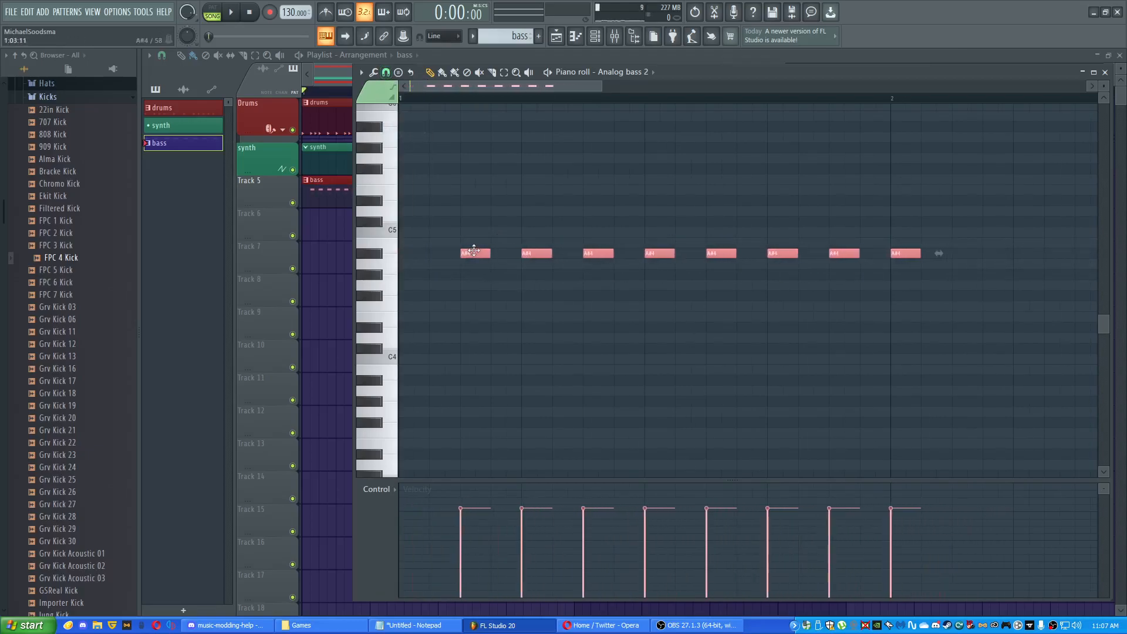
key("ctrl+z")
left_click(386, 72)
left_click(389, 185)
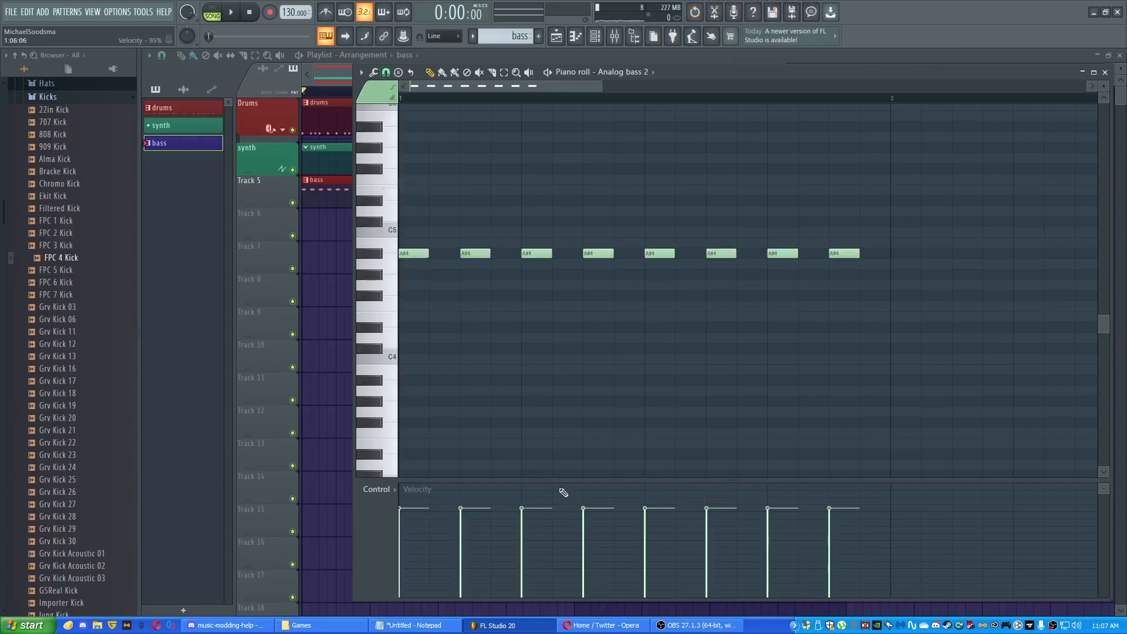
- Show note velocity in the control lane, lower the first, second, fifth and sixth notes, and play the pattern
left_click(393, 492)
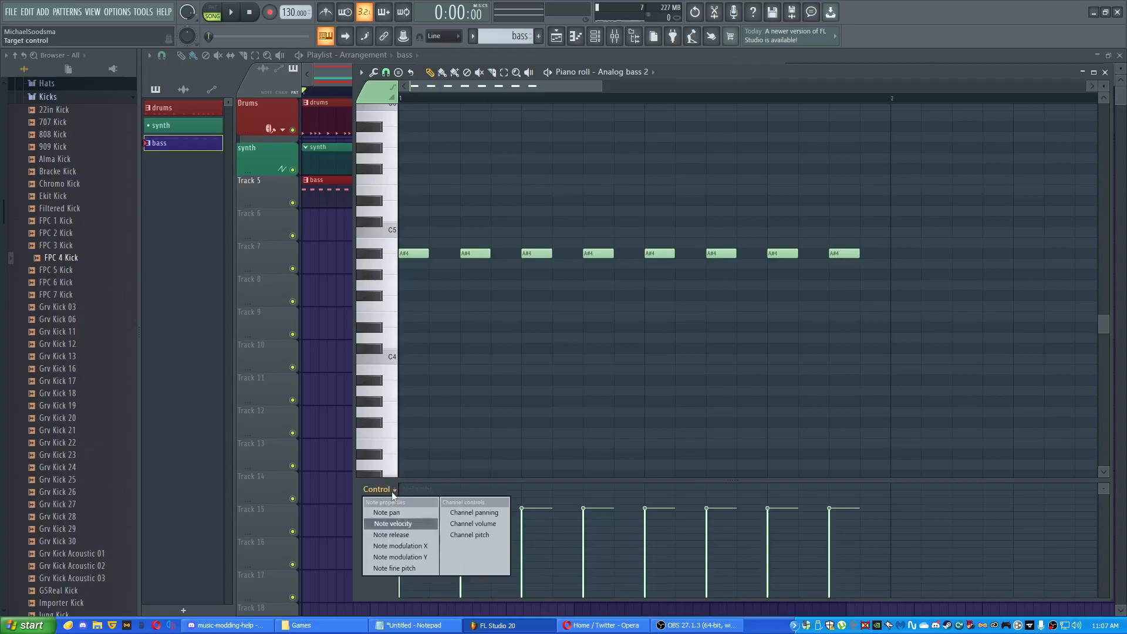
left_click(396, 522)
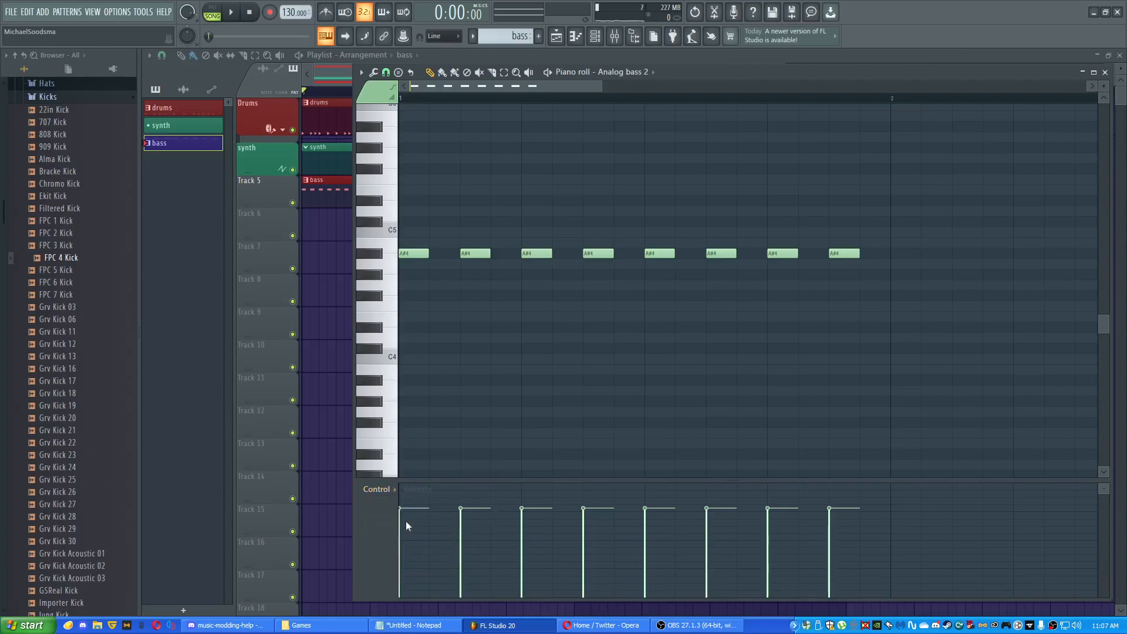
left_click_drag(409, 527, 411, 552)
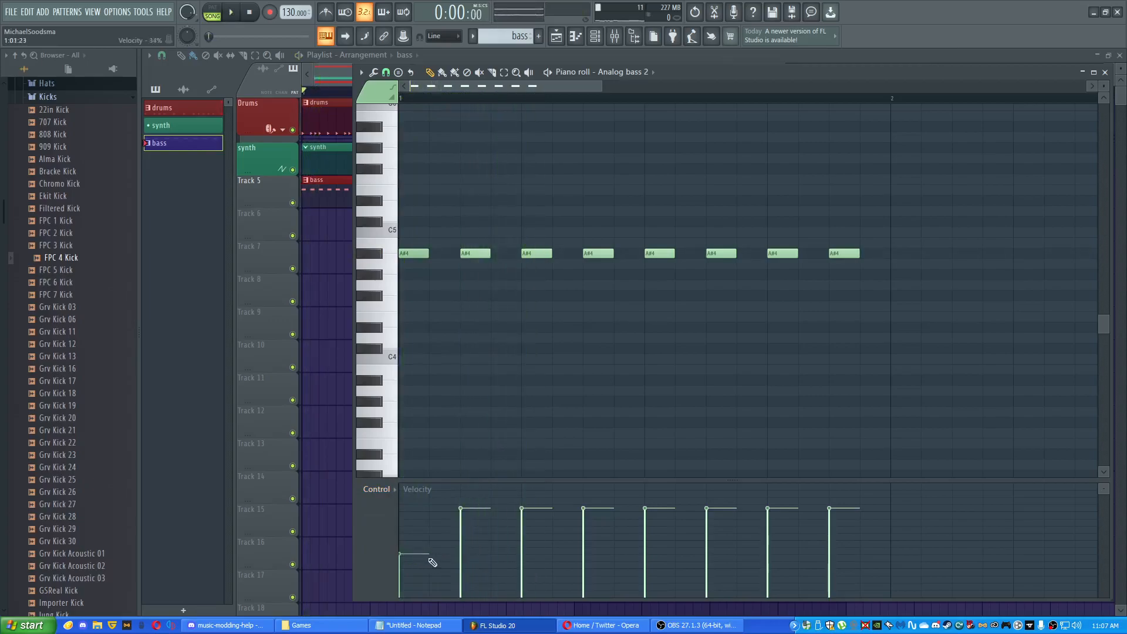
left_click(661, 558)
left_click(715, 525)
left_click(713, 520)
key("space")
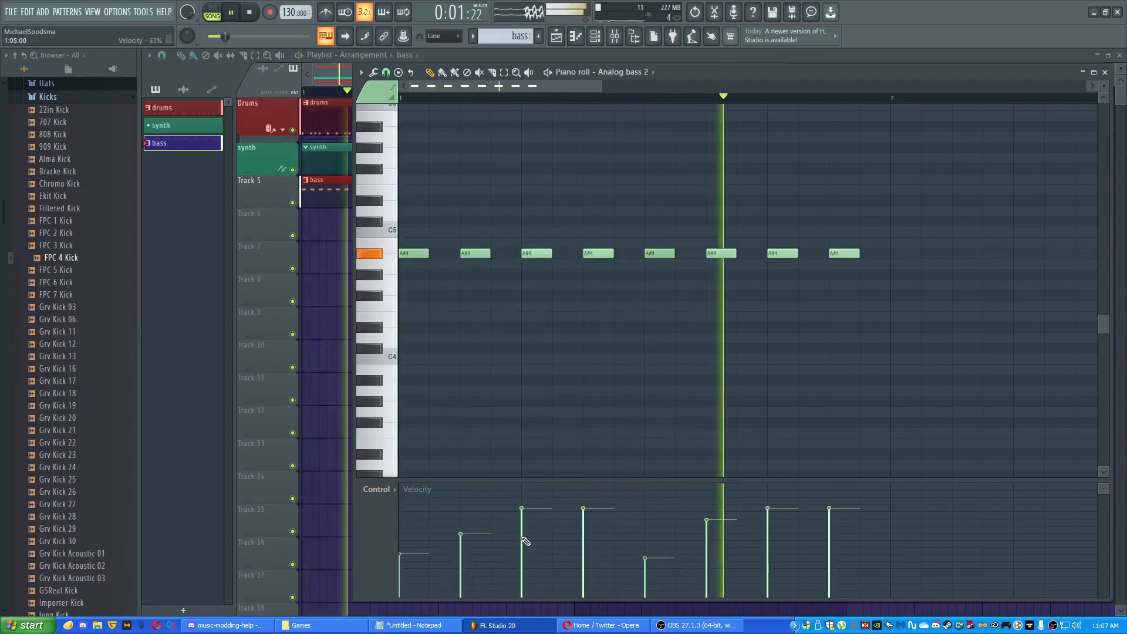
key("space")
- Raise the velocities of the first, second, fifth and sixth bass notes to nearly match the other notes
left_click(716, 509)
left_click(657, 510)
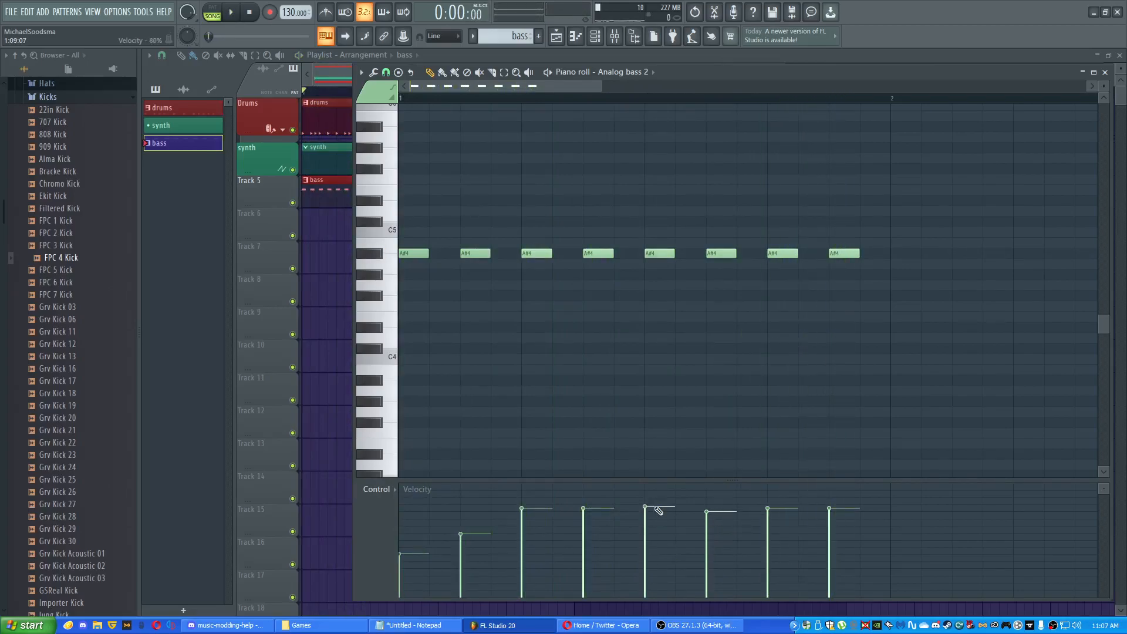
left_click(474, 514)
left_click(403, 515)
- Select all the bass notes, and reduce the selection to the third through seventh notes
key("ctrl+a")
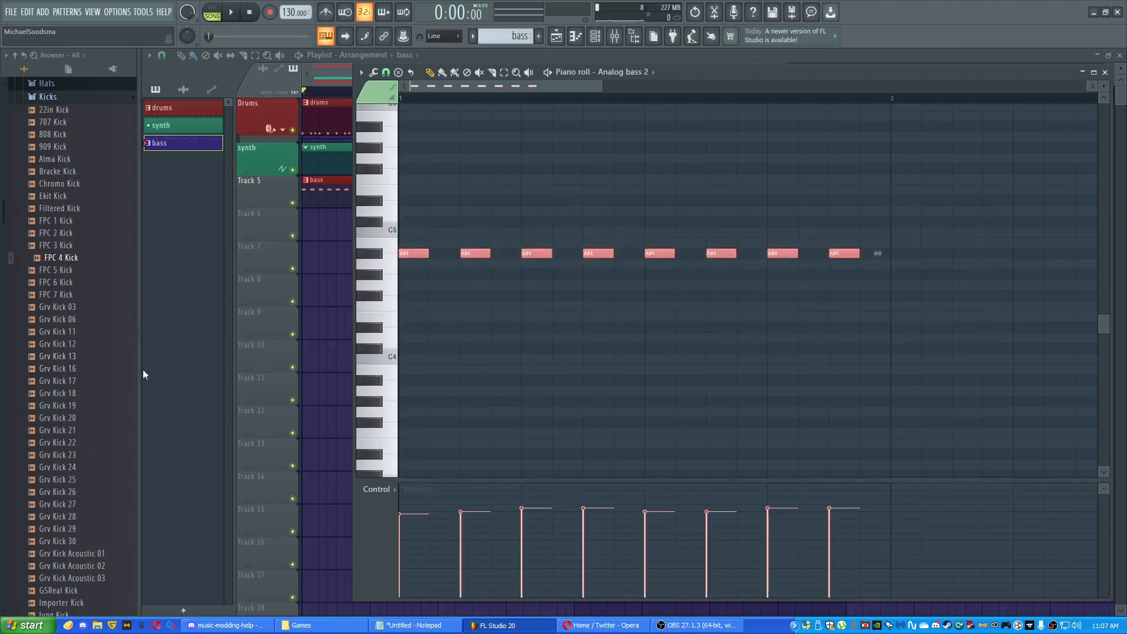
left_click_drag(783, 249, 544, 315)
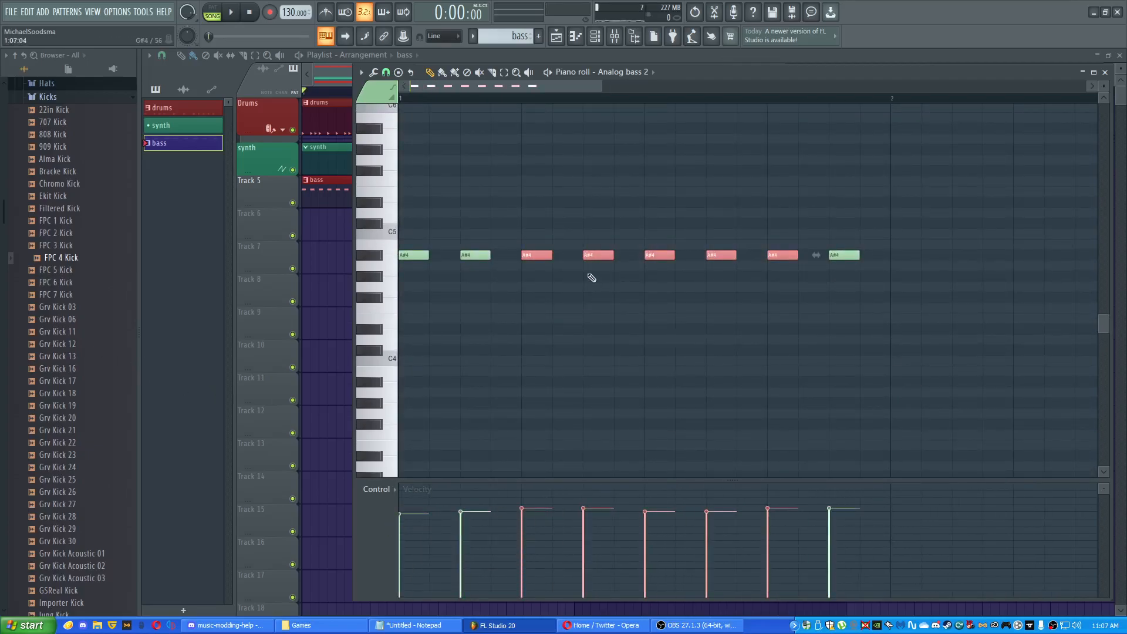
- Try redrawing the bass notes' velocities across the control lane, undo the velocity edit, and deselect the notes
left_click(472, 543)
left_click(474, 505)
left_click_drag(400, 514, 783, 516)
key("ctrl+z")
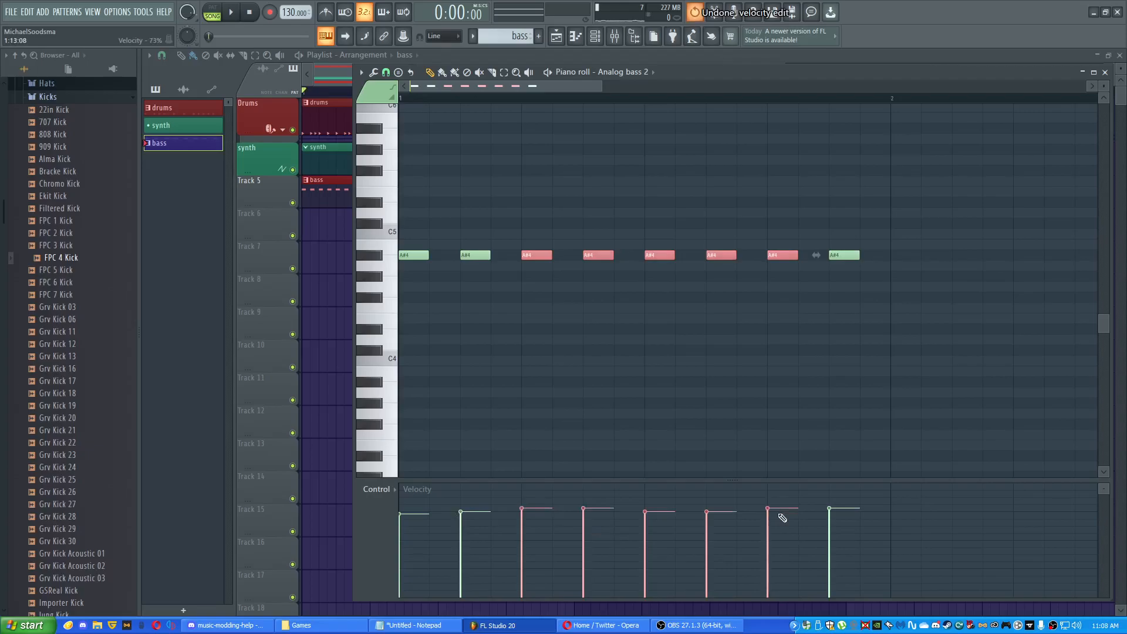
left_click(750, 372, "ctrl")
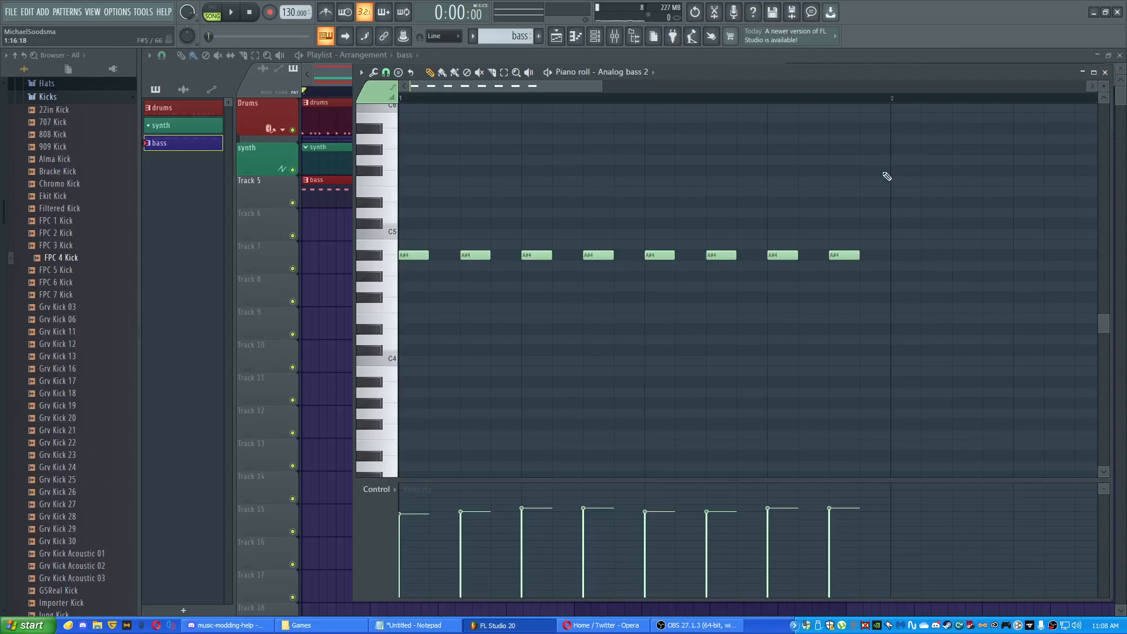
- Play the bass pattern and repeat its notes until they fill bars 1 to 4
scroll(933, 231, "up", 1)
scroll(905, 230, "down", 3)
key("space")
left_click_drag(736, 227, 738, 343)
key("space")
right_click(741, 344)
left_click_drag(816, 234, 278, 347)
left_click_drag(401, 291, 687, 289)
left_click_drag(775, 238, 509, 257)
- Move the bass notes in bars 3 and 4 down to D4, keeping bars 1 and 2 at A#4
mouse_move(421, 309)
left_mouse_down()
mouse_move(528, 316)
mouse_move(705, 395)
left_mouse_up()
key("space")
left_click_drag(763, 312, 542, 255)
mouse_move(486, 338)
left_mouse_down()
mouse_move(770, 334)
mouse_move(616, 284)
left_mouse_up()
right_click(616, 283)
scroll(604, 284, "down", 5)
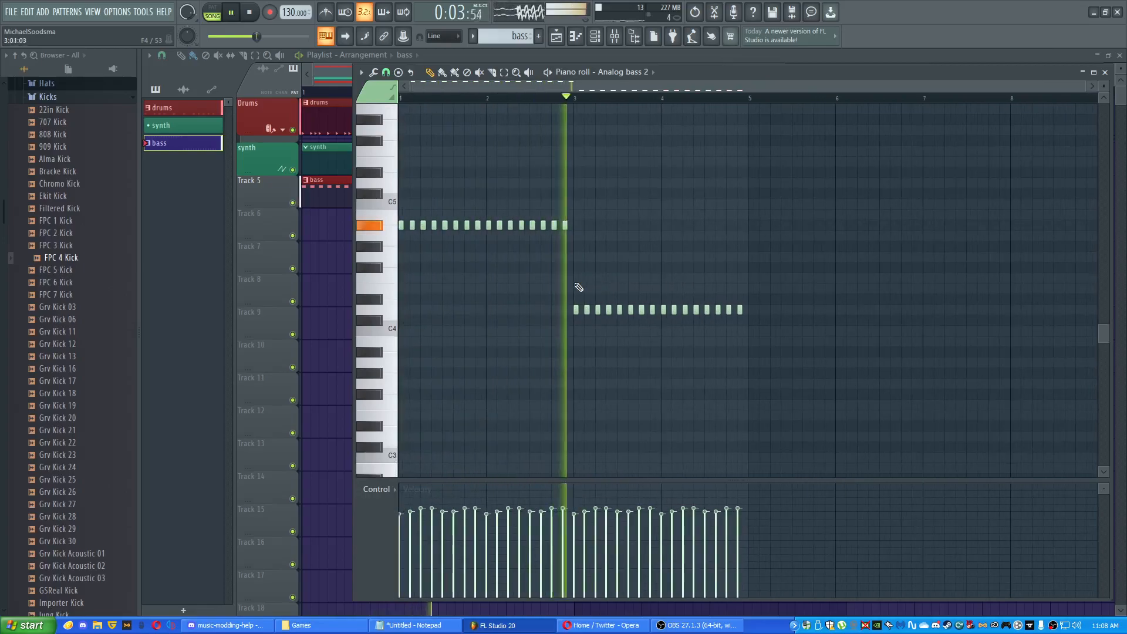
- Check the bass clip in the playlist, reopen its notes, and raise the last two notes of bar 4 to E4
left_click(1105, 72)
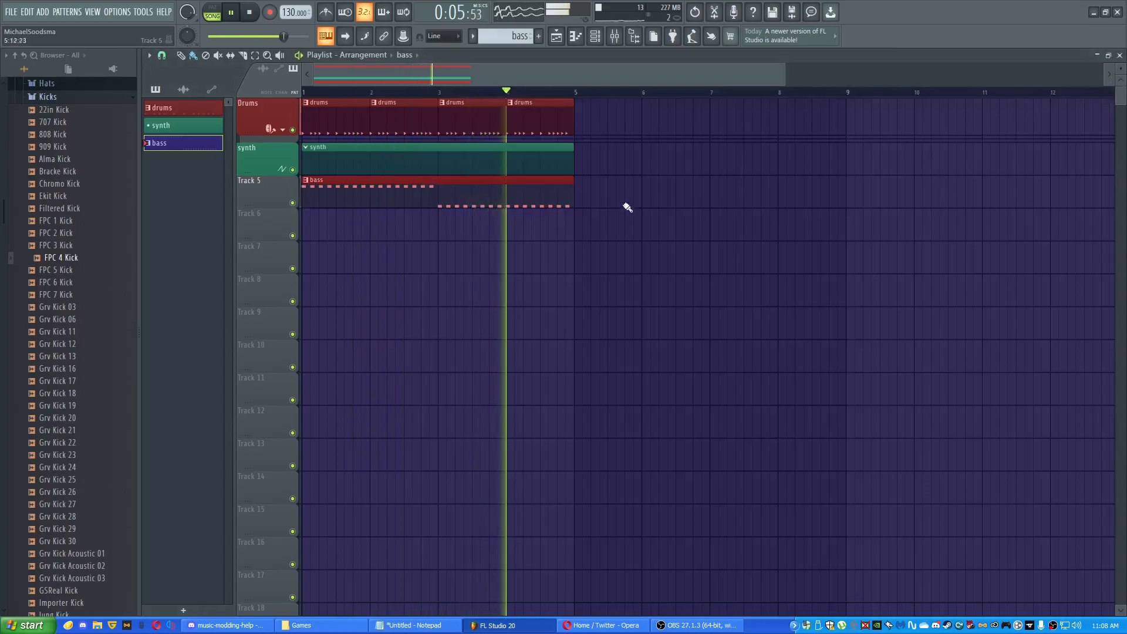
double_click(541, 193)
key("space")
left_click_drag(559, 315, 559, 293)
double_click(557, 101)
left_click_drag(614, 236, 784, 235)
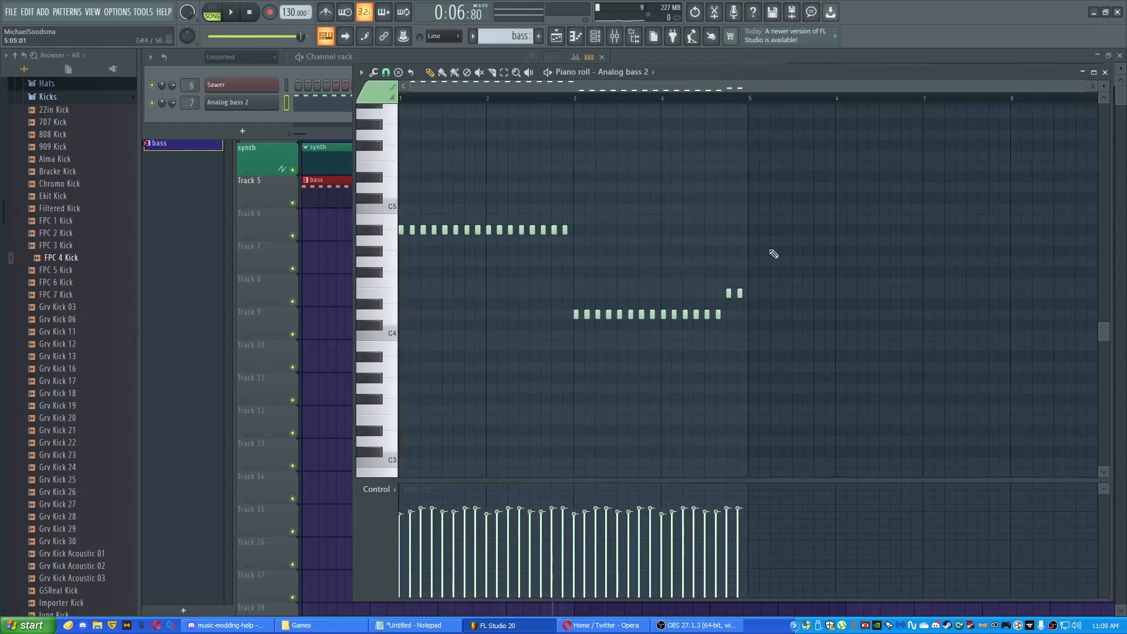
- Copy two bars of bass notes into bars 5 and 6, pitched at F4
left_click_drag(596, 219, 749, 283)
key("space")
left_click_drag(820, 140, 639, 151)
key("space")
- Extend the bass clip in the playlist to the start of bar 9, and reopen it in the piano roll
left_click(1120, 55)
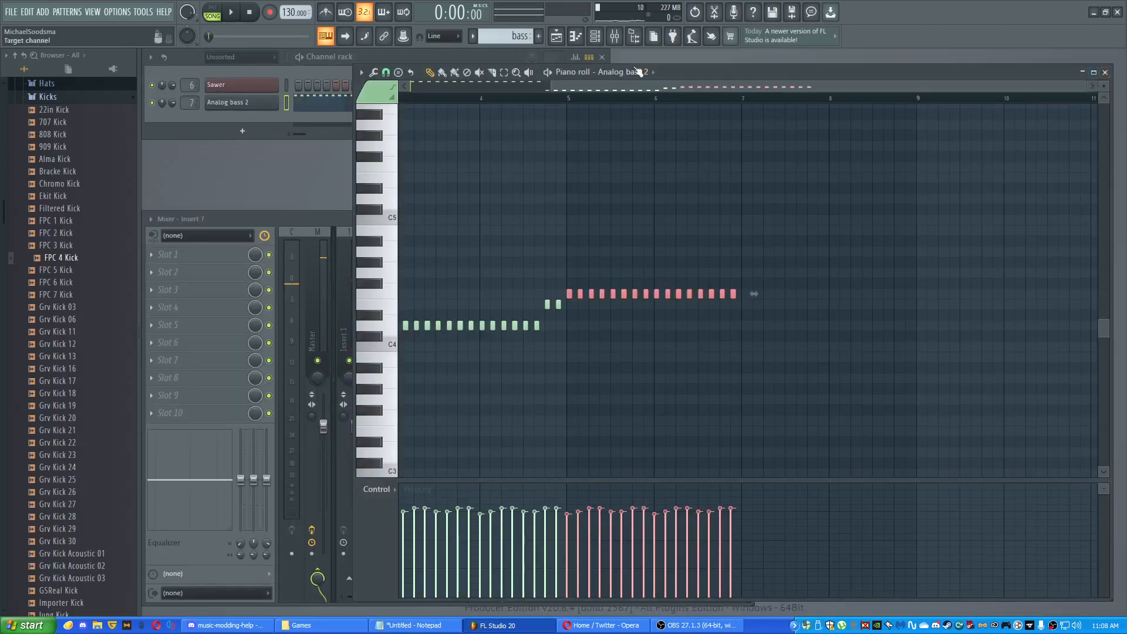
left_click(556, 36)
left_click_drag(568, 201, 789, 215)
double_click(810, 201)
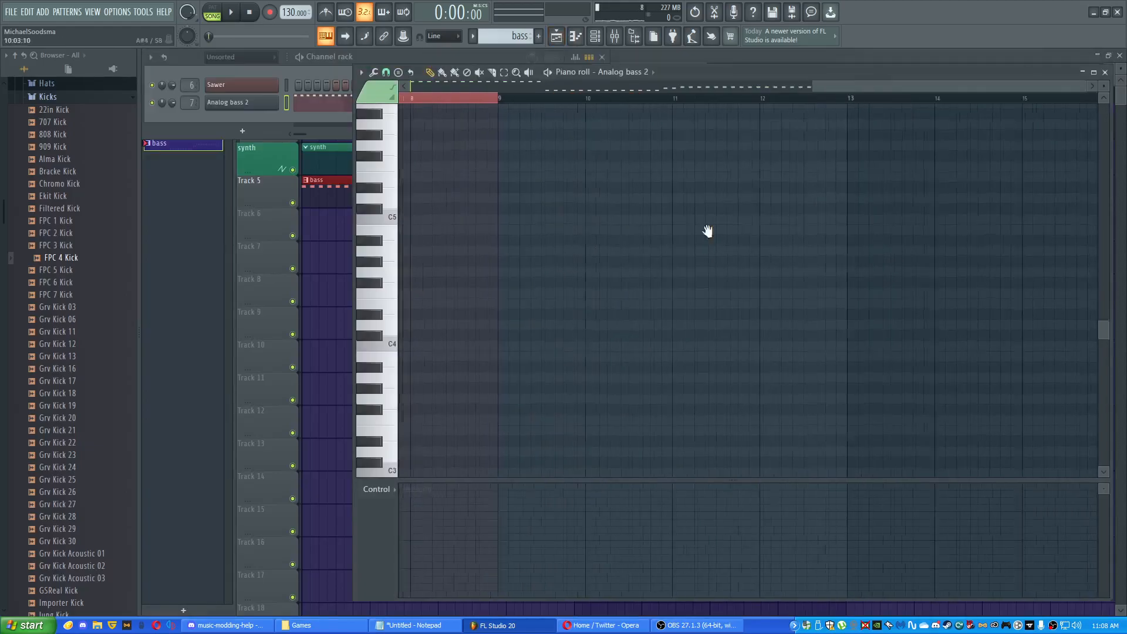
- Raise the last two bass notes of bar 6 to G4 and play the pattern
left_click(560, 103)
key("space")
left_click_drag(684, 252, 636, 251)
key("space")
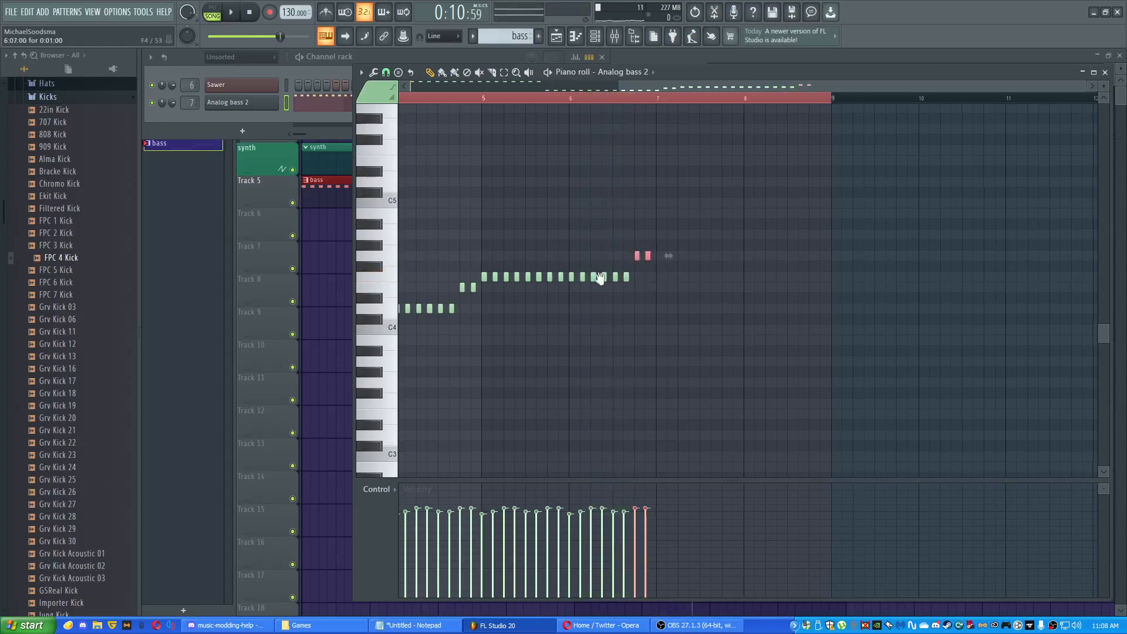
- Add two more bars of bass notes at D4 in bars 7 and 8, and play them
scroll(603, 279, "left", 4)
left_click_drag(578, 196, 925, 303)
key("space")
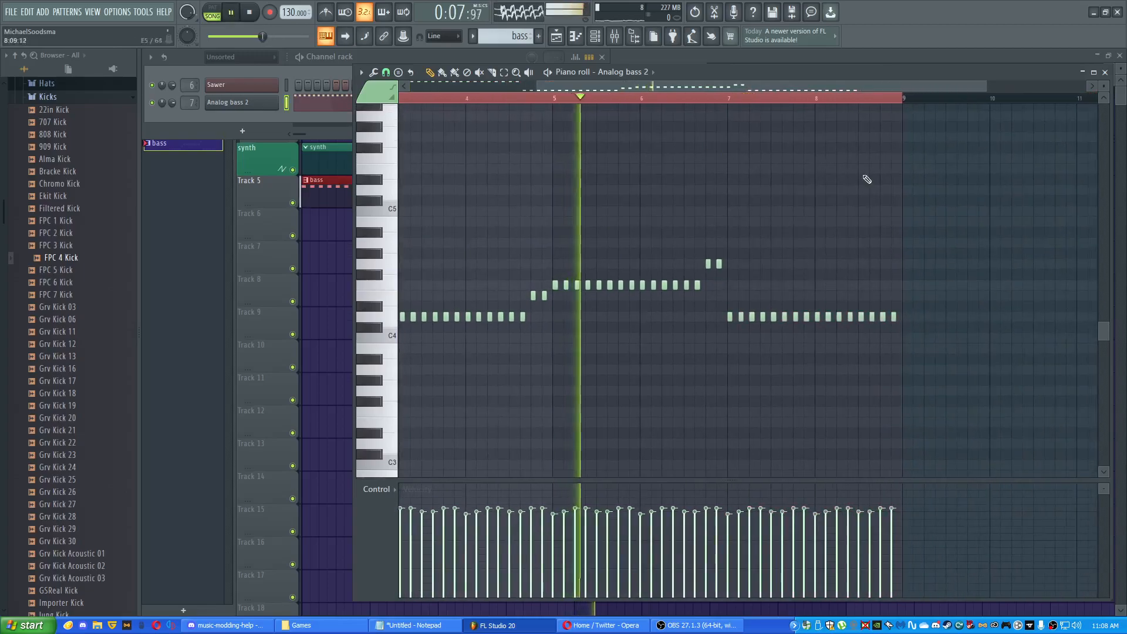
- Move the last four bass notes of bar 8 up to C5
left_click_drag(781, 288, 748, 326)
left_click_drag(732, 329, 728, 324)
key("space")
scroll(726, 212, "up", 5)
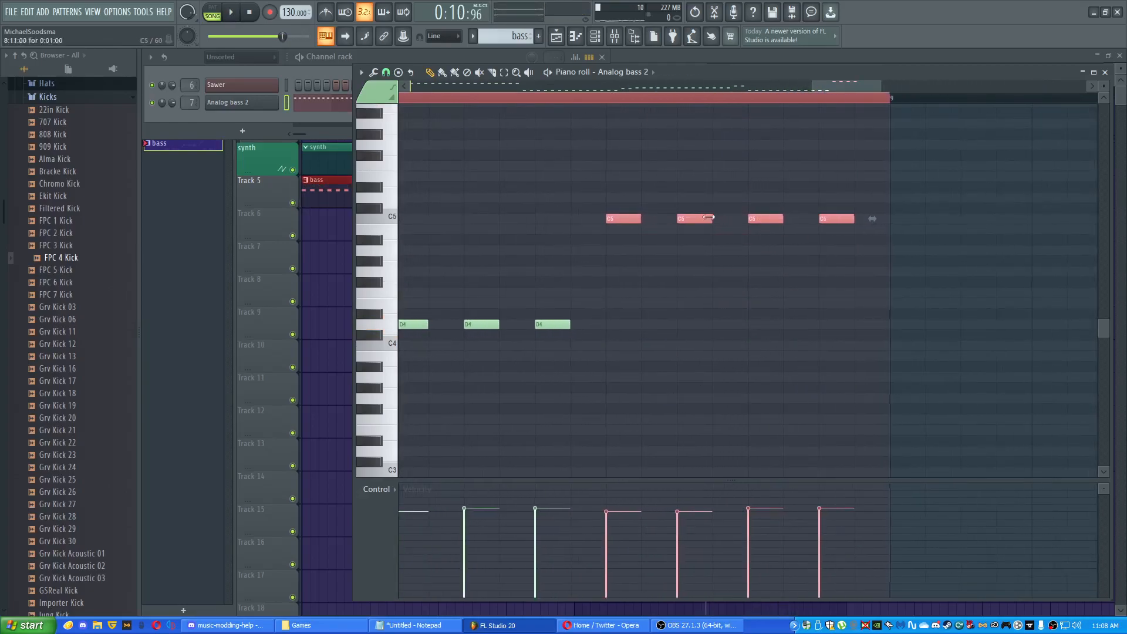
- Lengthen the first C5 note while removing the second, add a D5 note above it, and play the ending
left_click(645, 228)
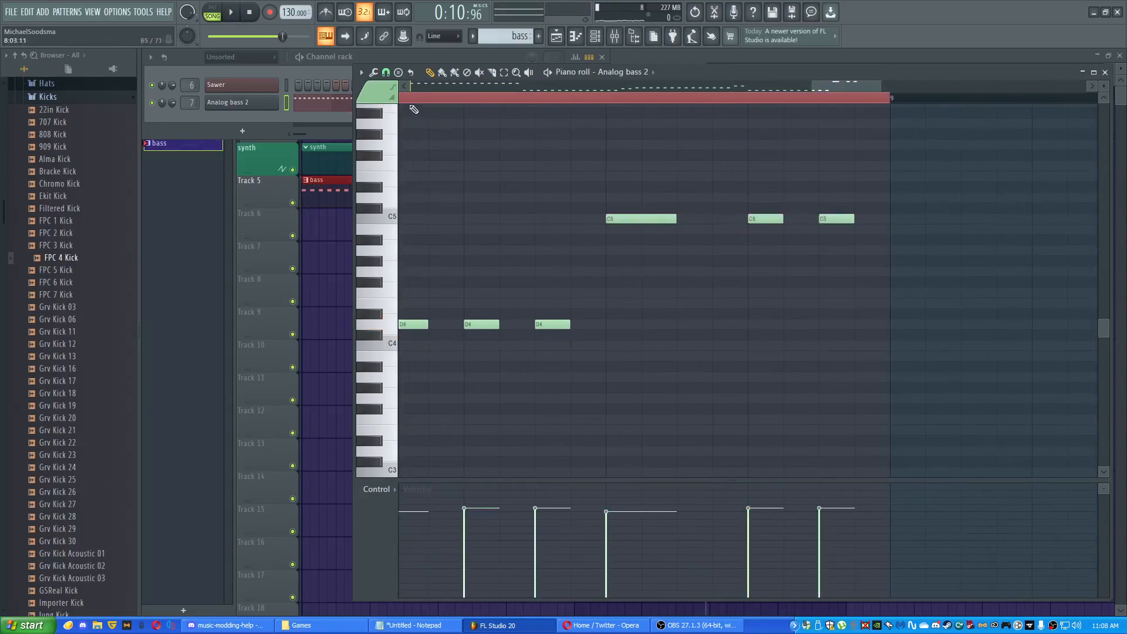
left_click(621, 198)
left_click(610, 98)
key("space")
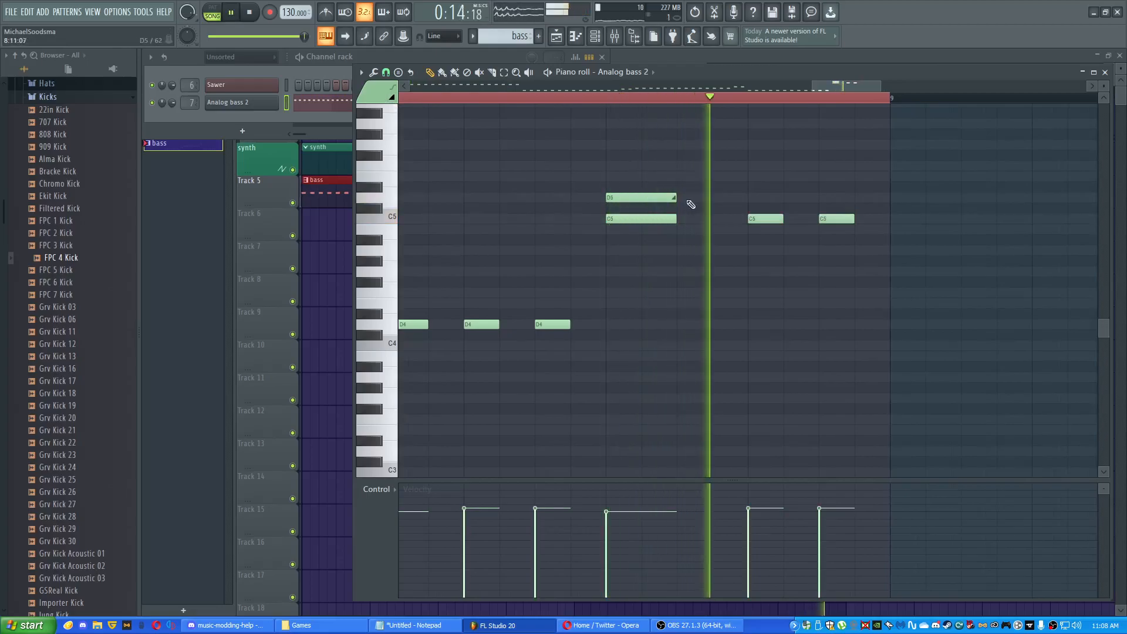
- Shorten the stacked C5 and D5 notes, and move the two following C5 notes earlier and up to D5
key("space")
left_click_drag(673, 198, 638, 198)
key("space")
key("space")
left_click_drag(770, 218, 704, 199)
key("space")
key("space")
left_click_drag(835, 218, 752, 198)
left_click_drag(675, 219, 641, 218)
key("space")
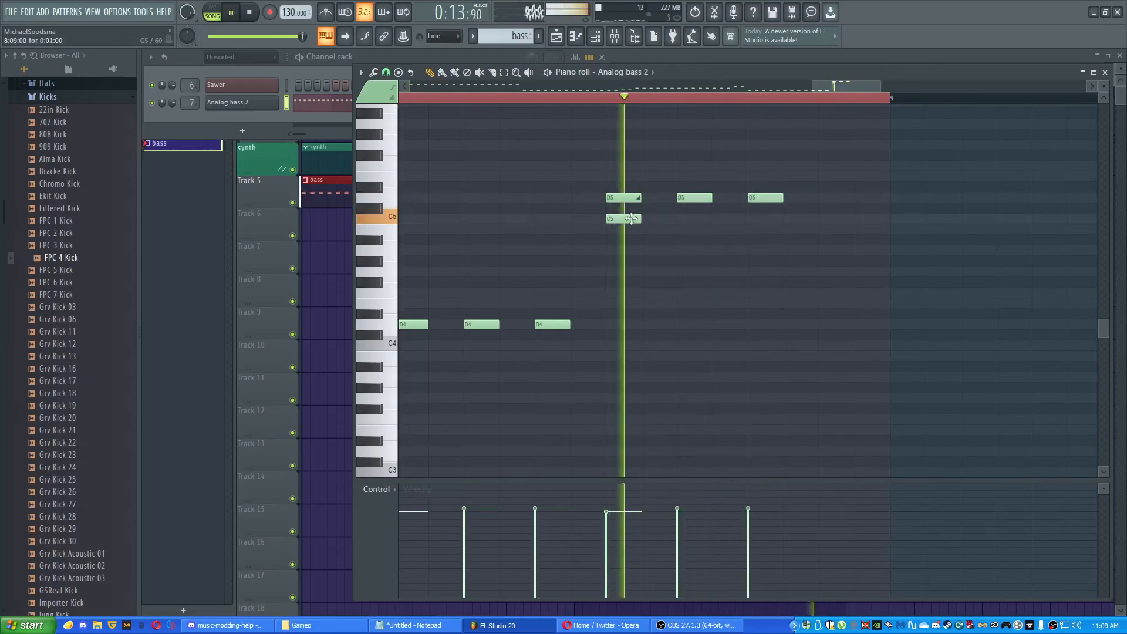
- Move the final D5 note down to D4, add one more D4 note after it, and play the ending
key("space")
left_click_drag(763, 198, 770, 332)
left_click(836, 324)
key("space")
scroll(867, 303, "down", 6)
key("space")
- Return to the playlist and extend the synth clip to the start of bar 9
left_click(1106, 73)
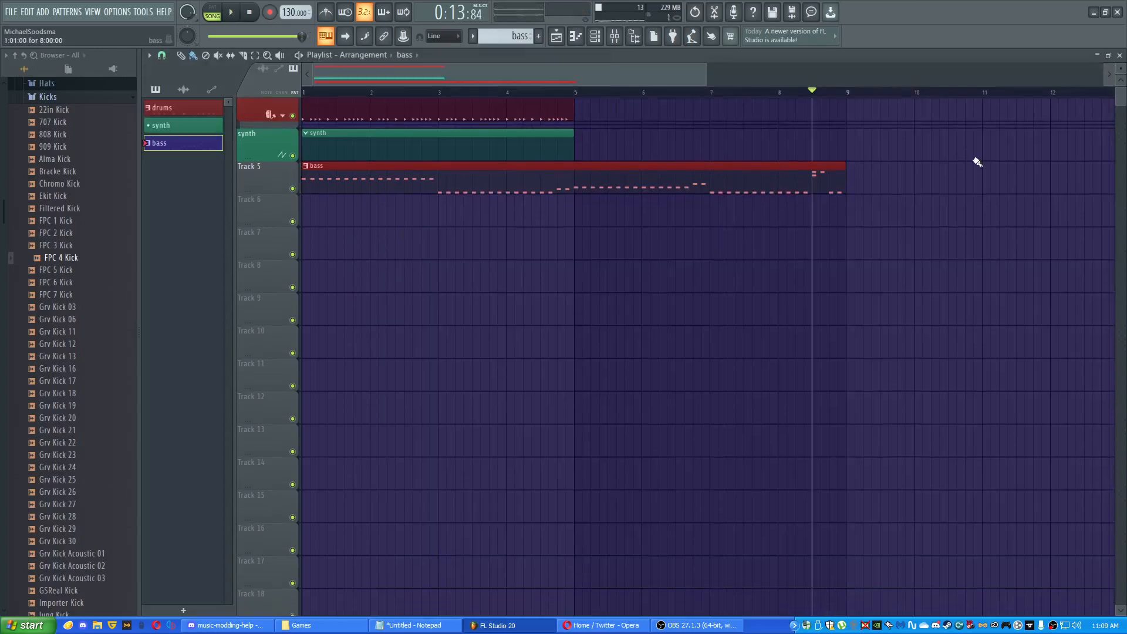
left_click_drag(486, 169, 673, 170)
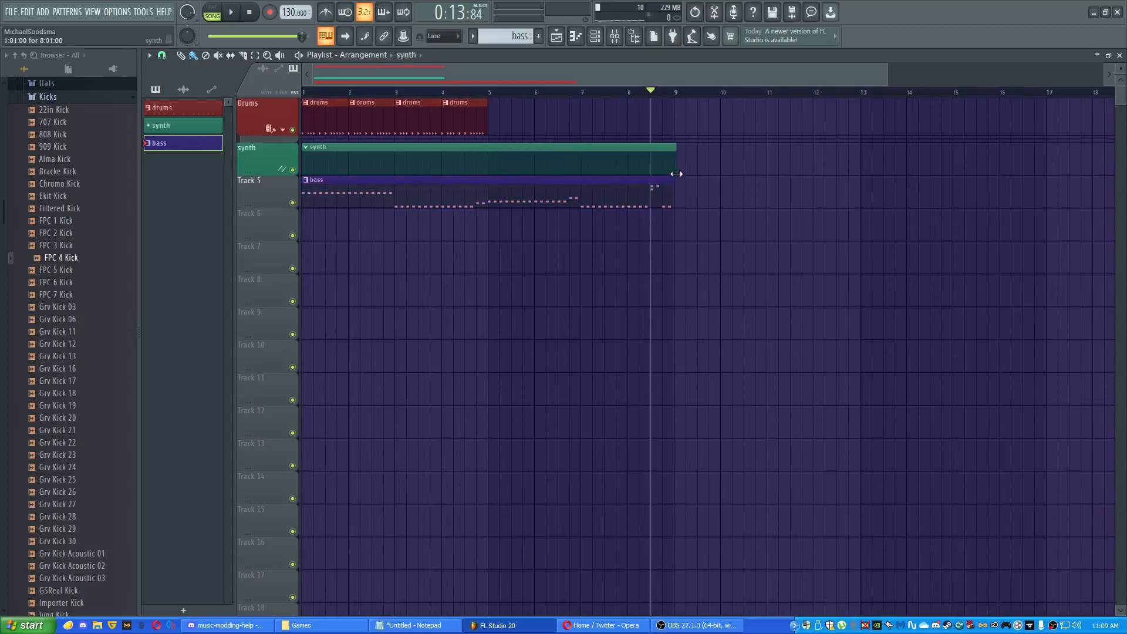
left_click(534, 93)
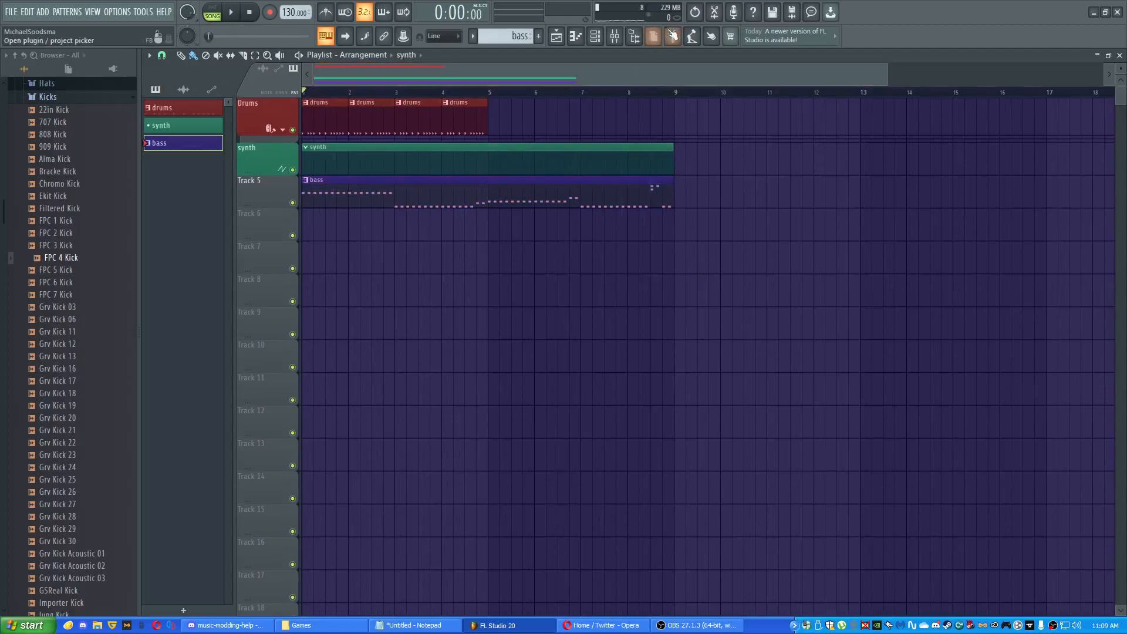
- Open the Sawer channel's piano roll in the bass pattern and place a C6 note at the start of bar 1
left_click(583, 40)
left_click(640, 73)
left_click(633, 170)
left_click_drag(406, 178, 396, 211)
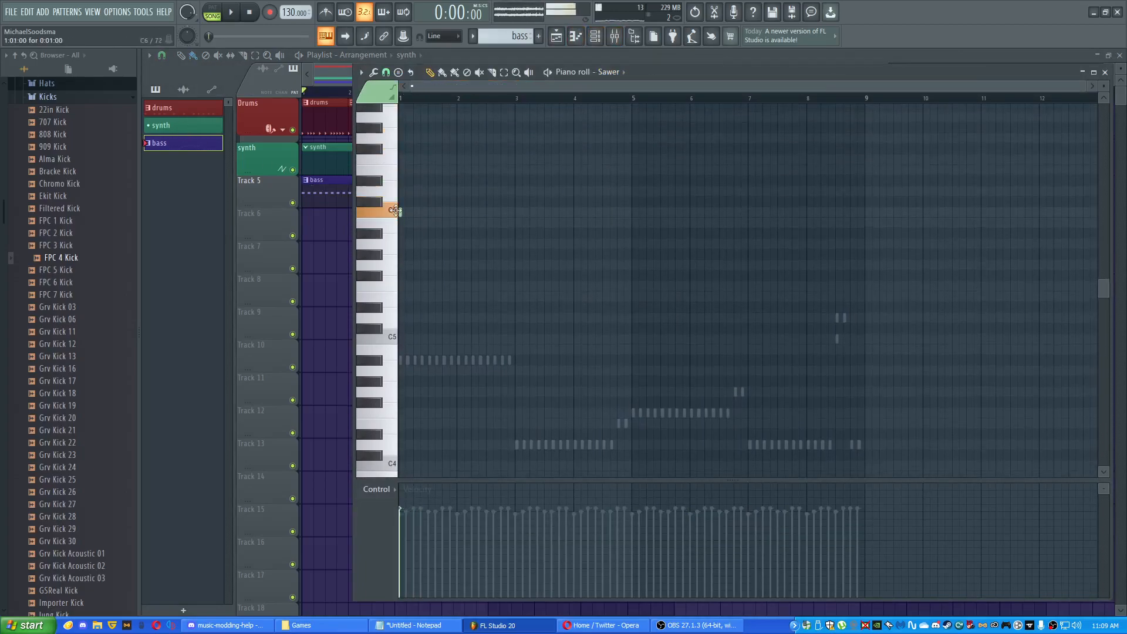
- Load Fruity Chorus and Fruity Reeverb 2 into the first two effect slots of Sawer's mixer insert
left_click(621, 42)
left_click(481, 298)
right_click(155, 261)
left_click(171, 280)
right_click(169, 259)
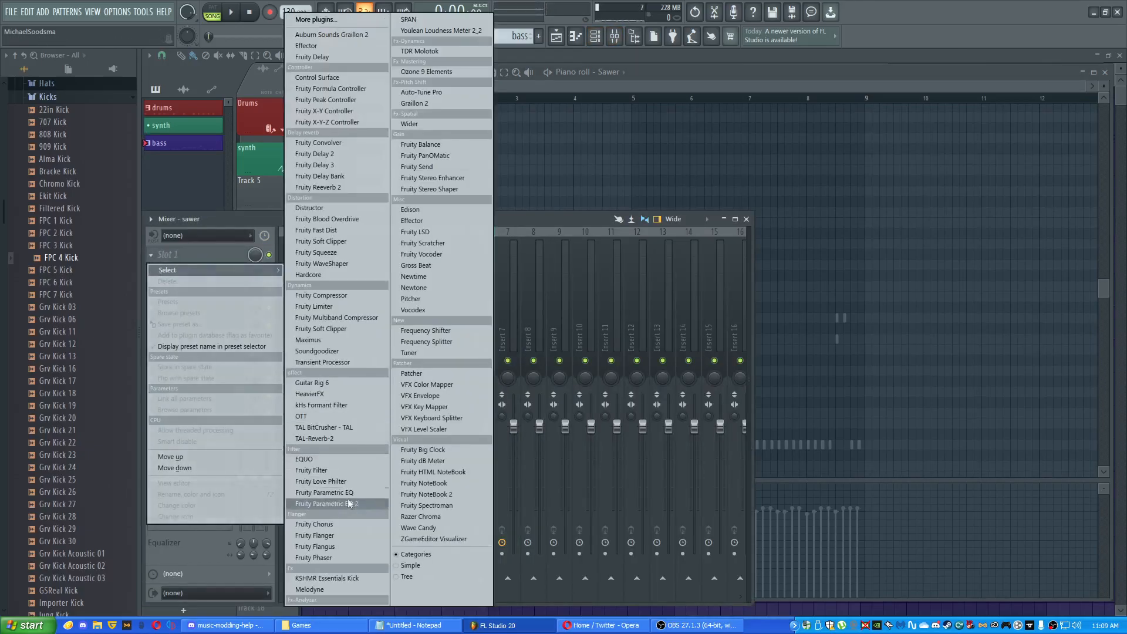
left_click(350, 520)
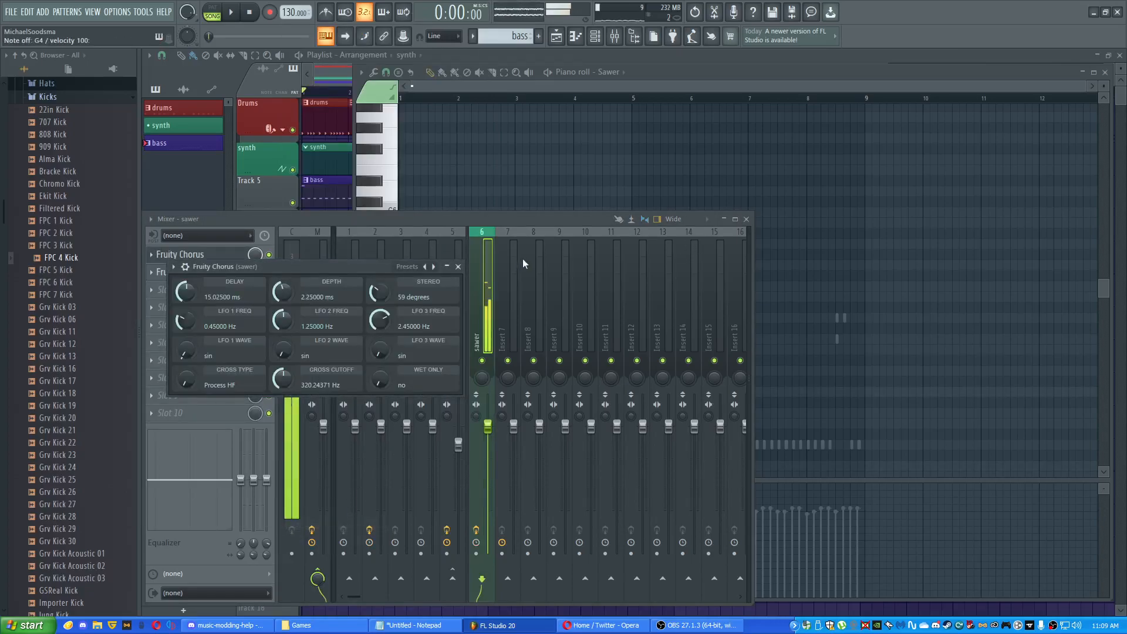
left_click(458, 267)
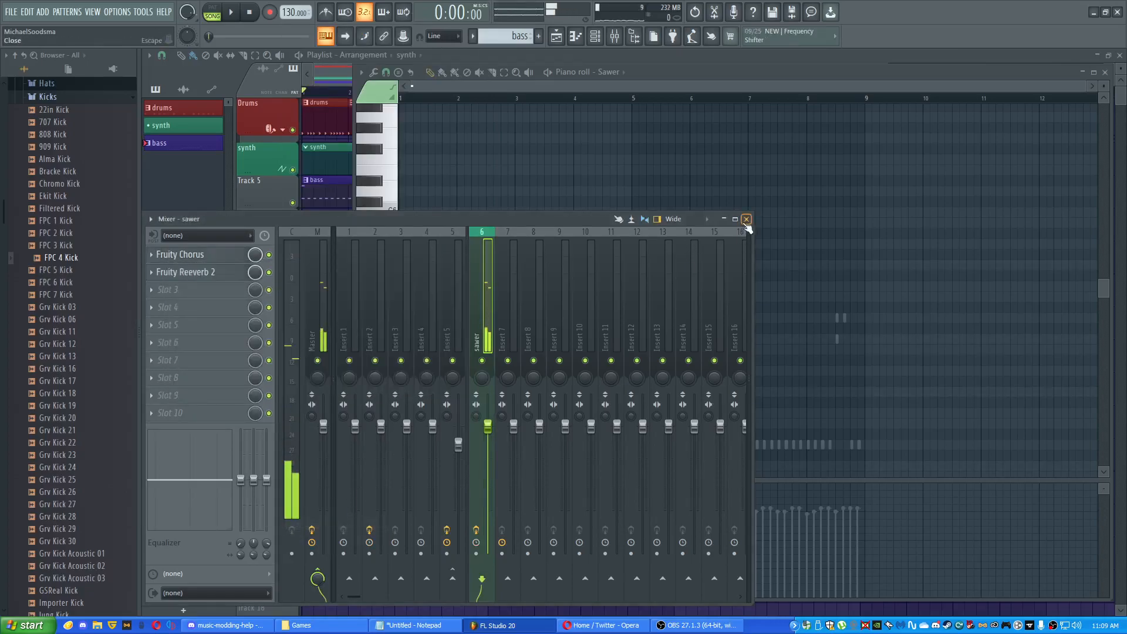
left_click(746, 219)
- Build a chord at the start of bar 1 in Sawer using A#6, A#5, F5 and D5
scroll(499, 218, "up", 3)
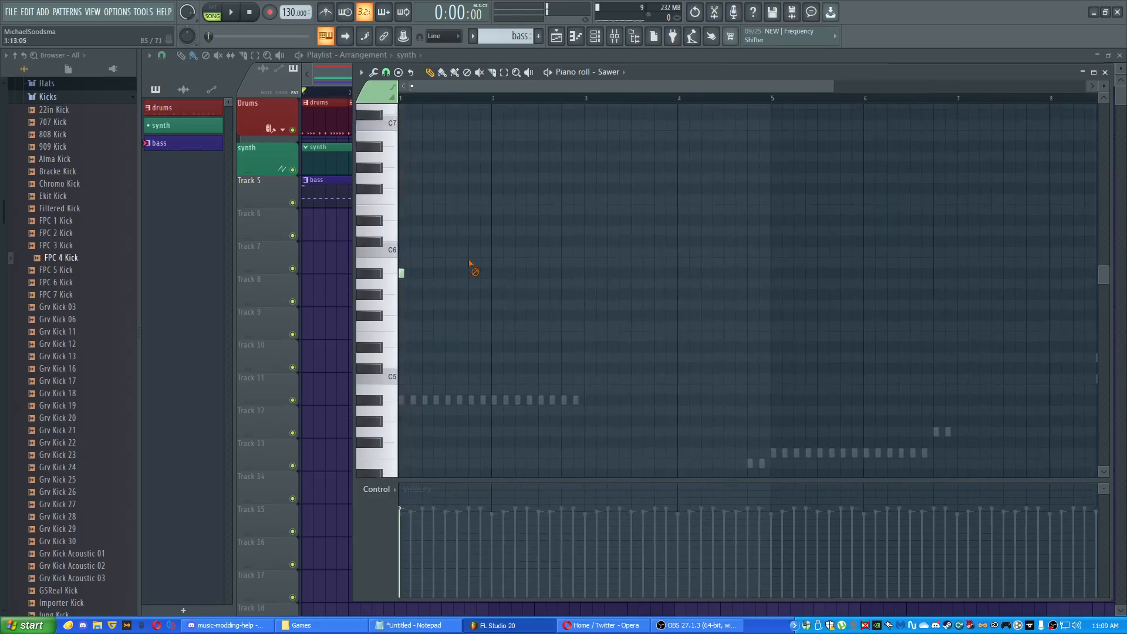
scroll(421, 265, "up", 2)
left_click(385, 147)
left_click_drag(375, 188, 383, 295)
left_click_drag(428, 187, 400, 144, "ctrl")
left_click(496, 324, "ctrl")
key("space")
key("space")
scroll(409, 229, "up", 2)
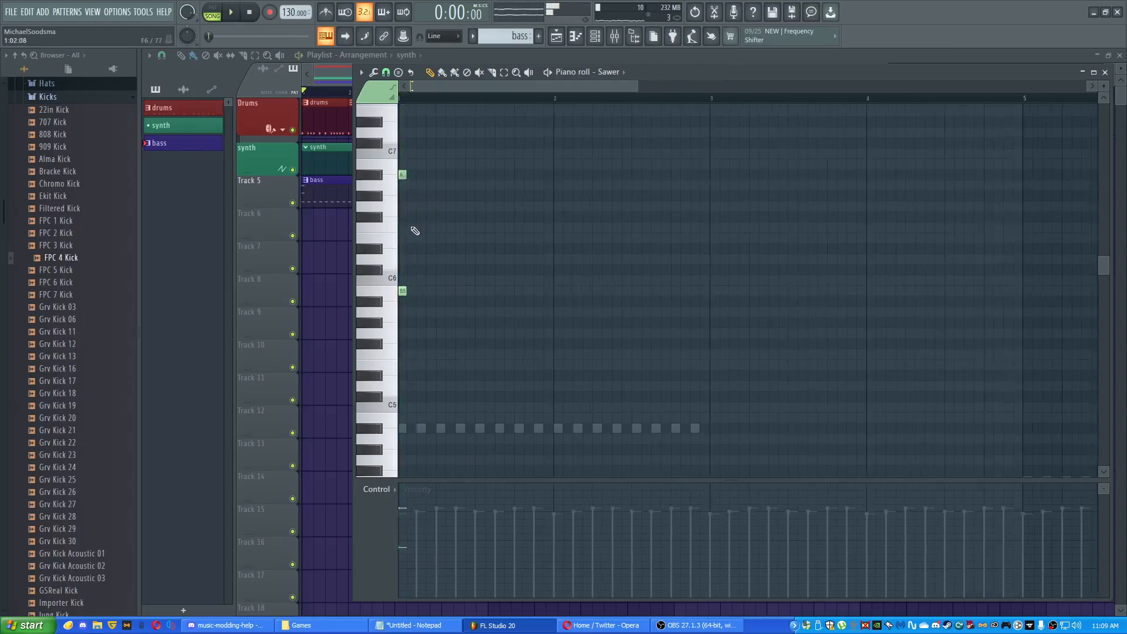
scroll(422, 217, "down", 1)
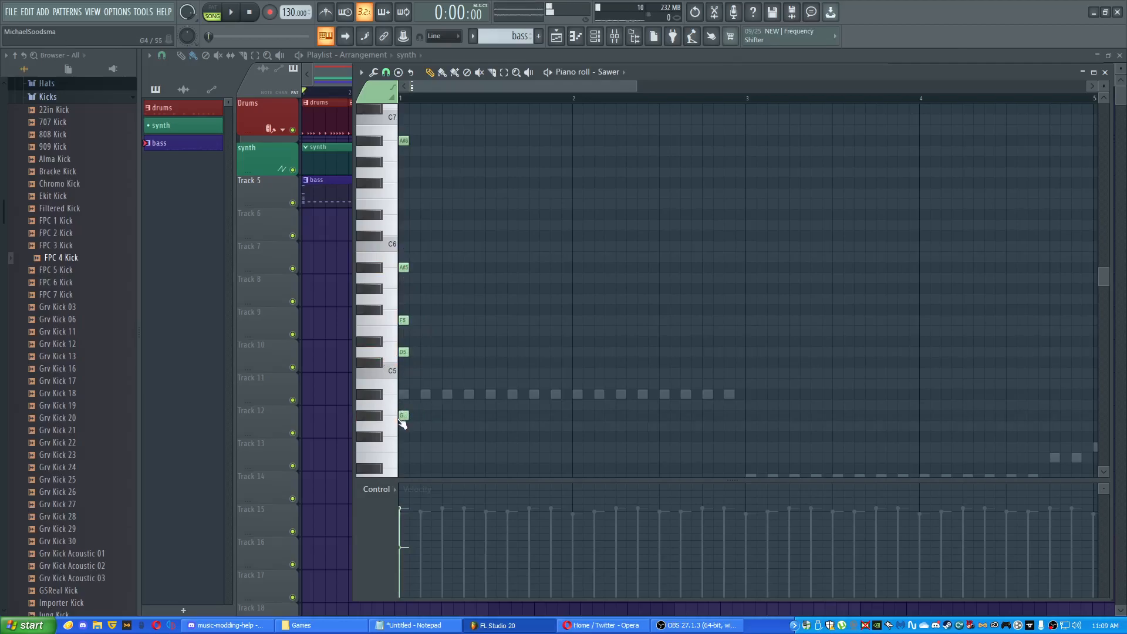
- Stretch the chord, with A#4 as its lowest note, to one full bar, play it, and deselect the notes
left_click_drag(467, 135, 399, 461)
left_click_drag(408, 397, 572, 392)
key("space")
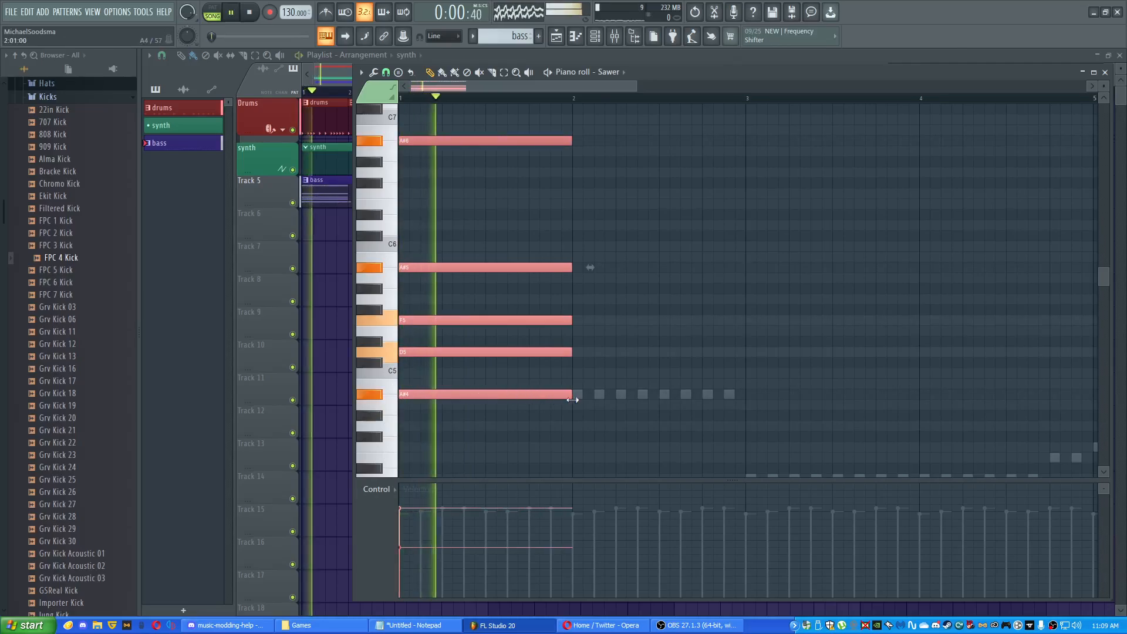
key("space")
key("ctrl+d")
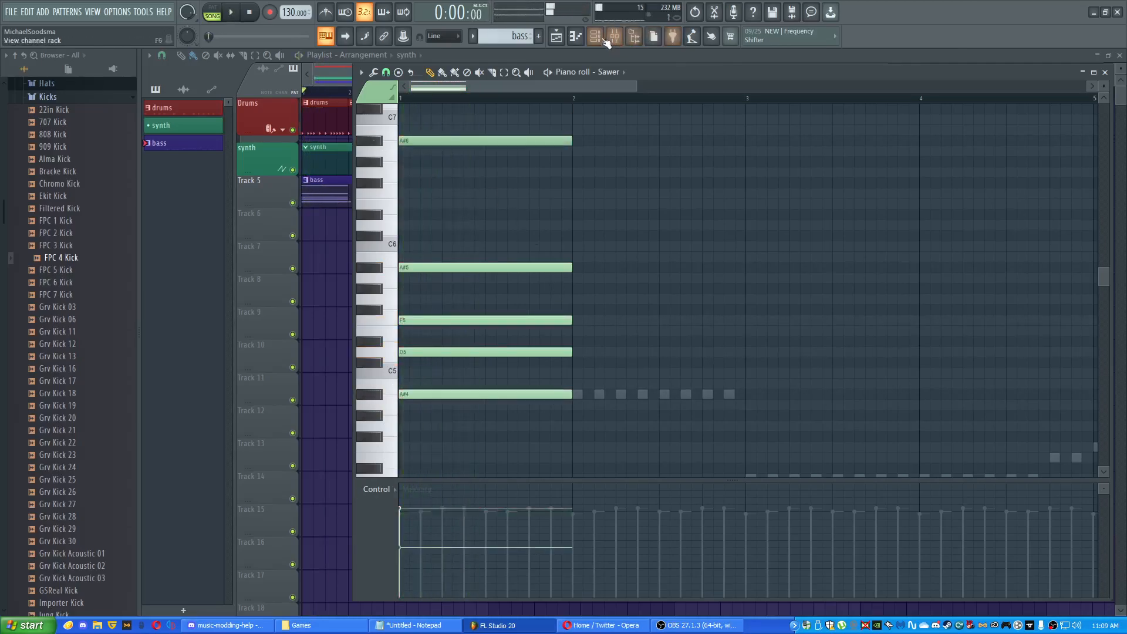
- Set Sawer's polyphony to 24, play the chord, and close the plugin
left_click(594, 42)
left_click(245, 85)
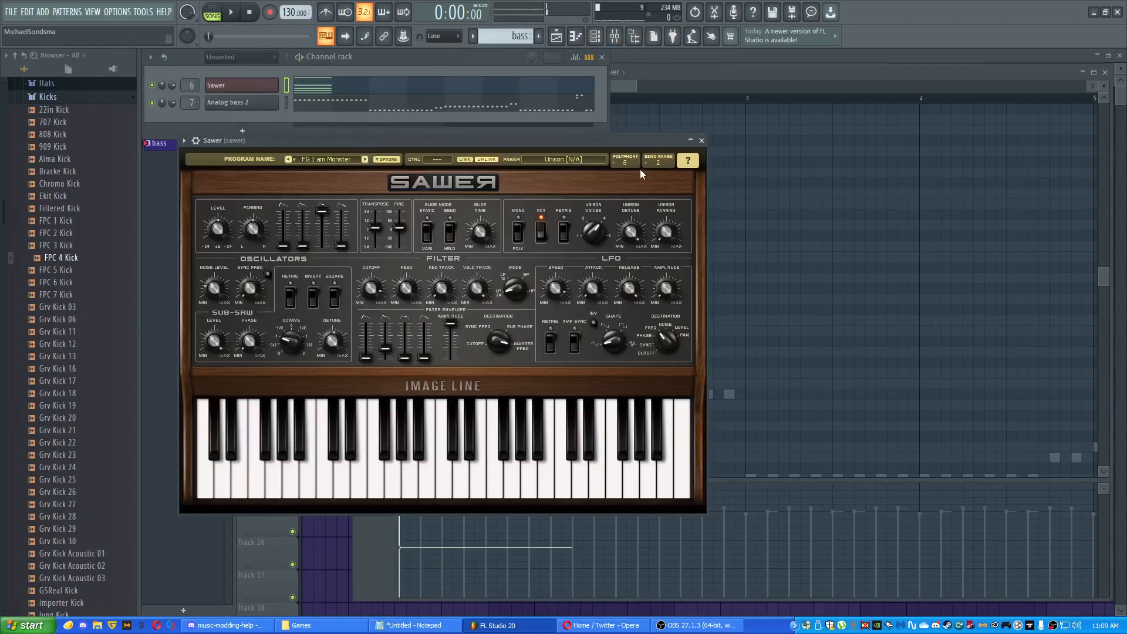
scroll(618, 164, "up", 16)
key("space")
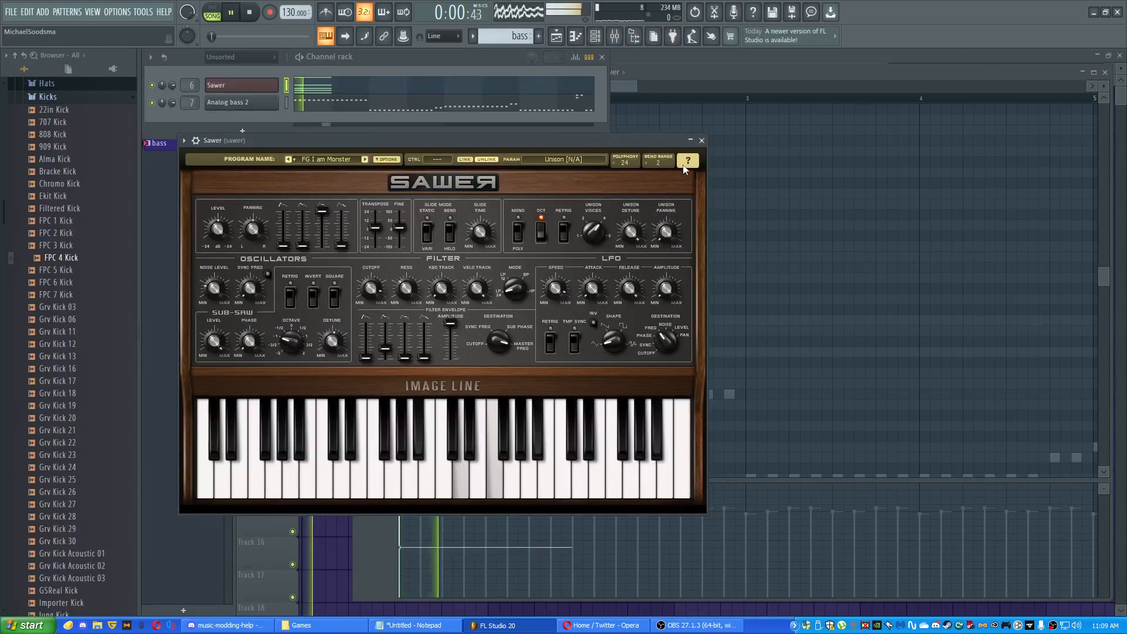
left_click(701, 141)
key("space")
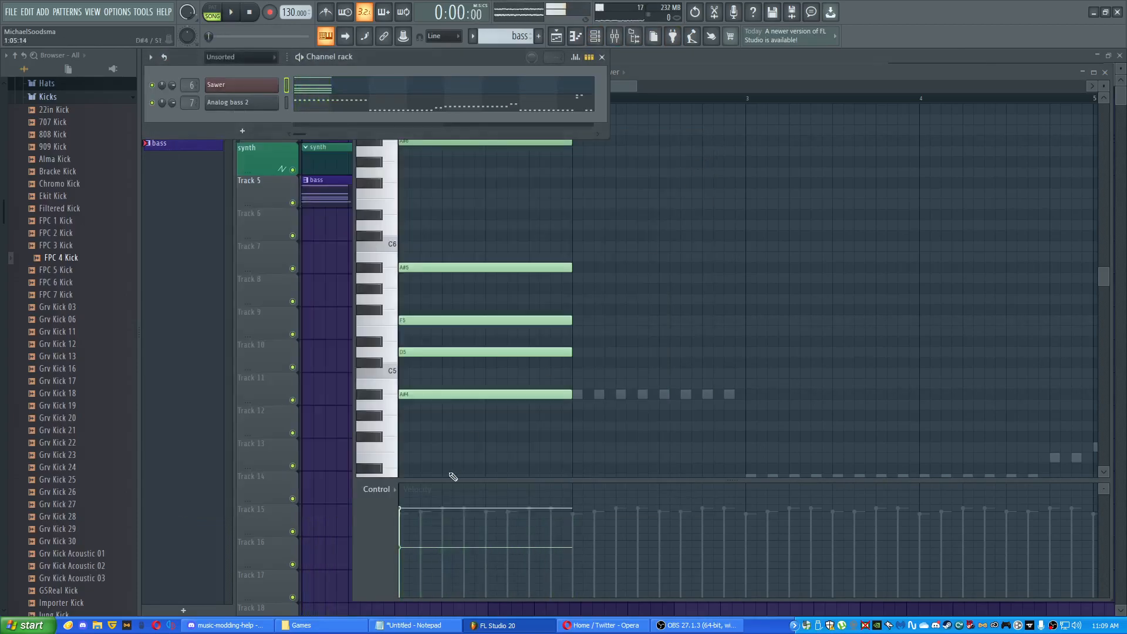
- Lengthen all five chord notes to two bars and play them
left_click_drag(580, 183, 637, 223)
scroll(641, 213, "up", 1)
left_click_drag(663, 138, 451, 449)
left_click_drag(568, 437, 746, 435)
key("space")
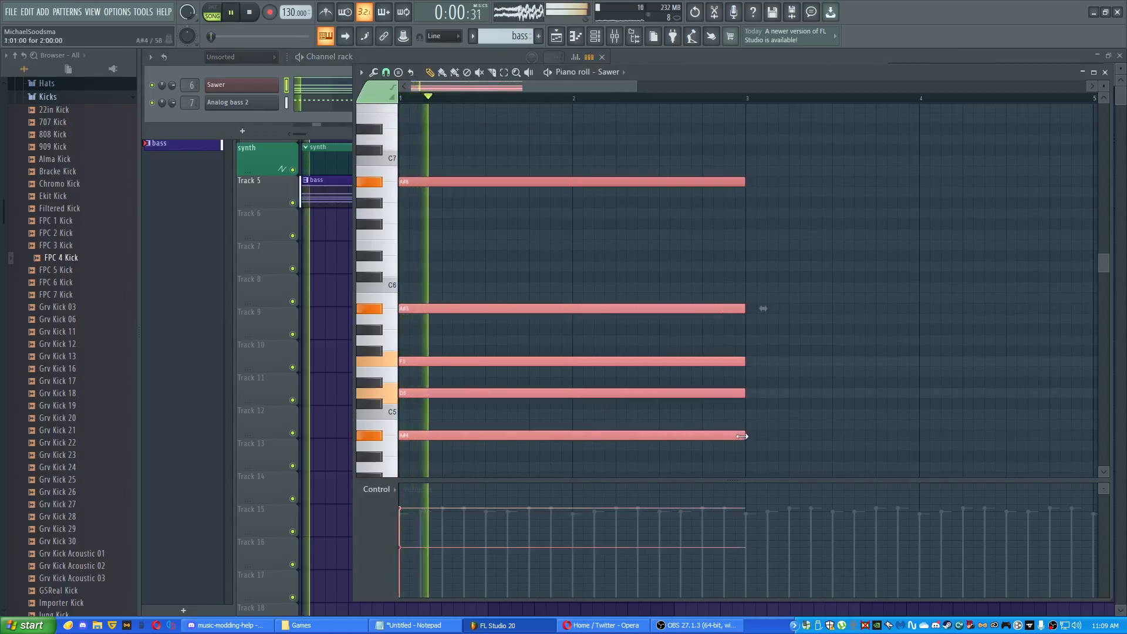
- Try shortening the top A#6 note to one bar followed by an A6 note, and restore the two-bar A#6
scroll(755, 252, "up", 2)
left_click(755, 252)
left_click_drag(746, 249, 573, 250)
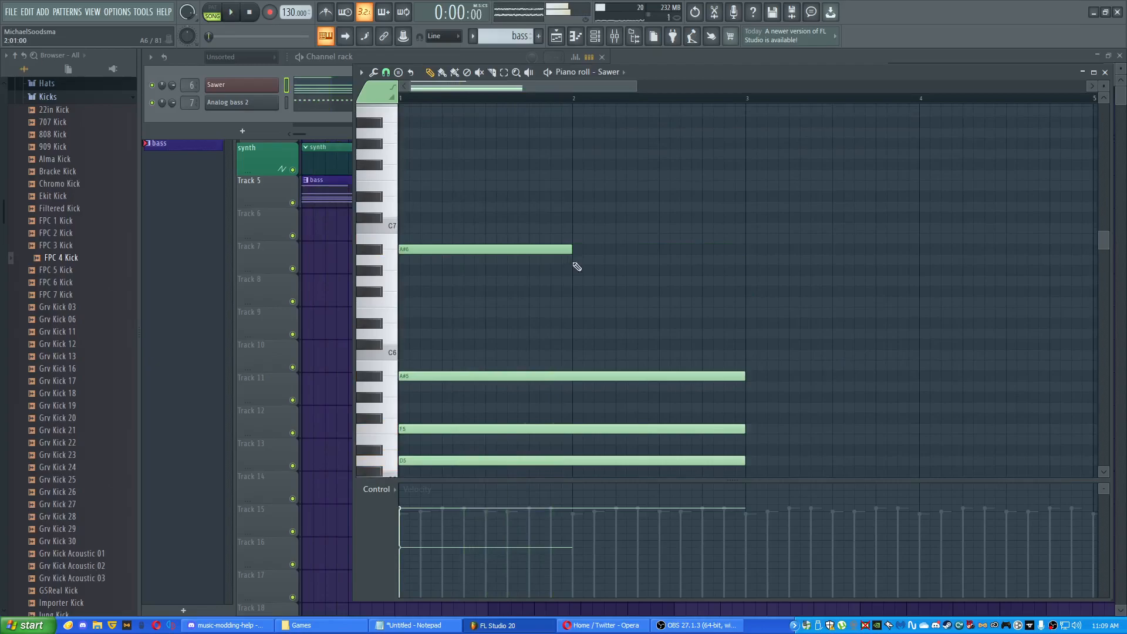
left_click(574, 260)
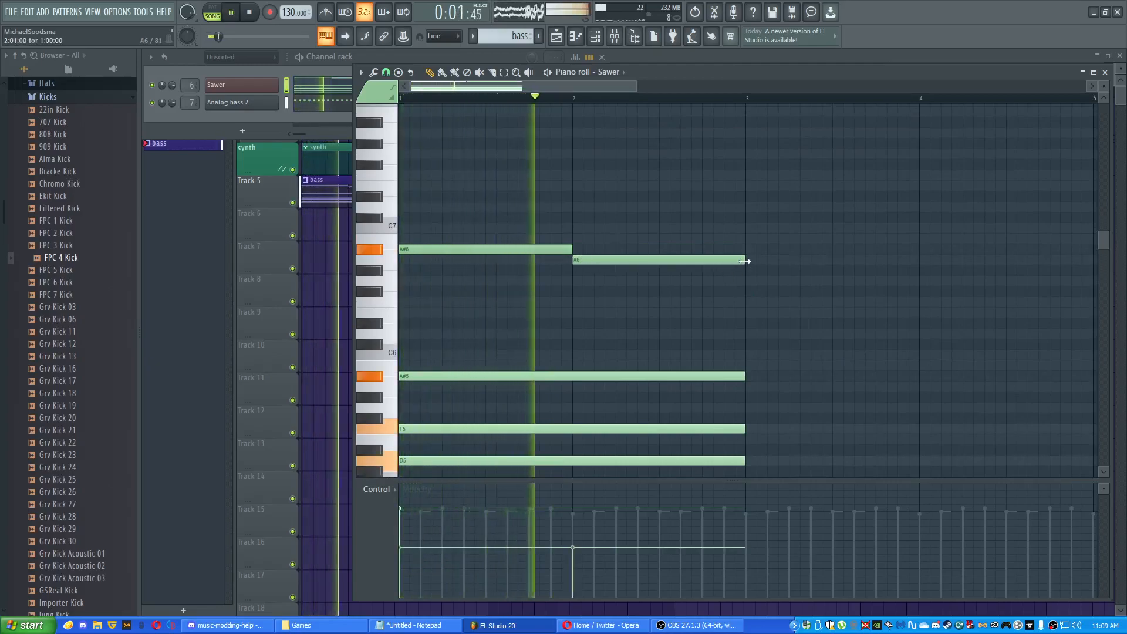
key("space")
right_click(720, 261)
left_click_drag(572, 249, 745, 249)
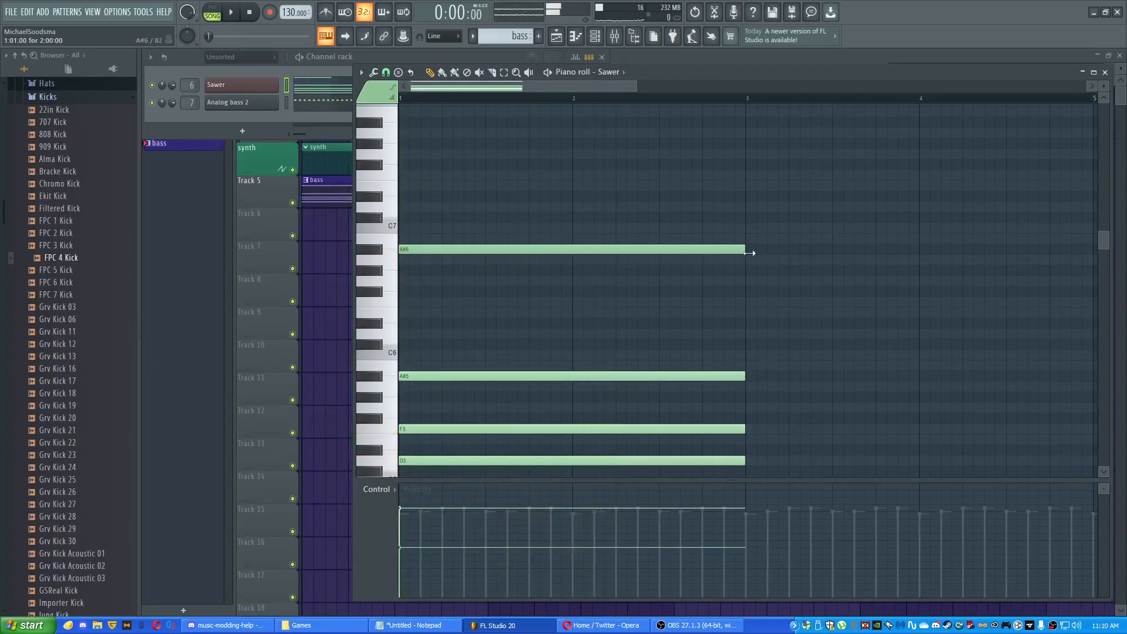
- Play the first chord, and start a second two-bar chord at bar 3 with A#6, A5 and F5
scroll(766, 171, "down", 2)
key("space")
scroll(767, 181, "down", 2)
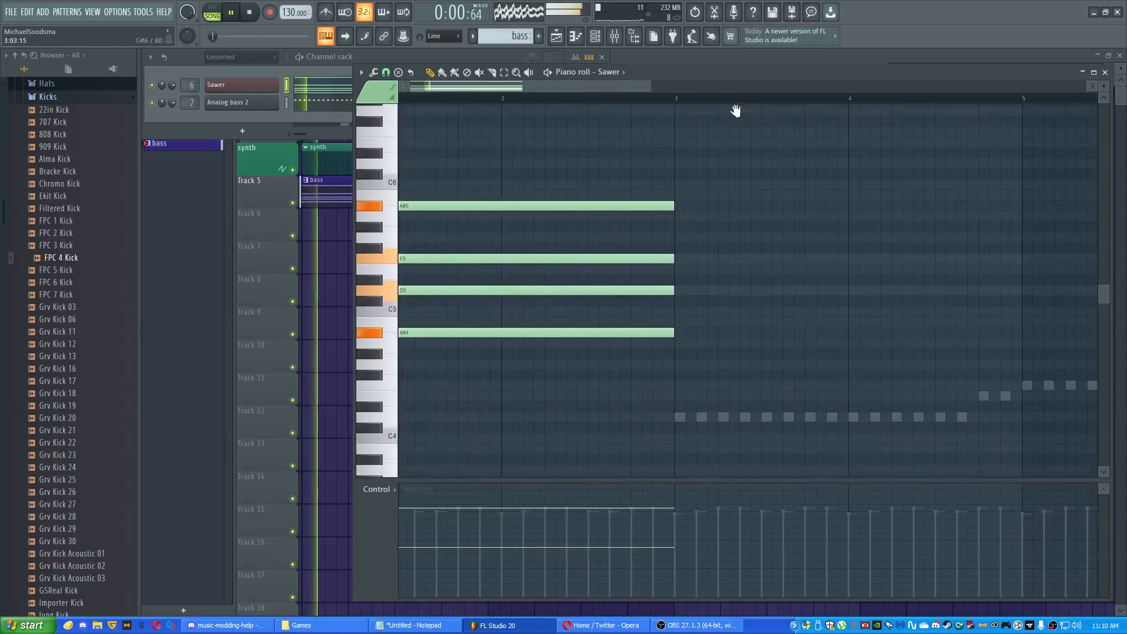
scroll(813, 151, "right", 4)
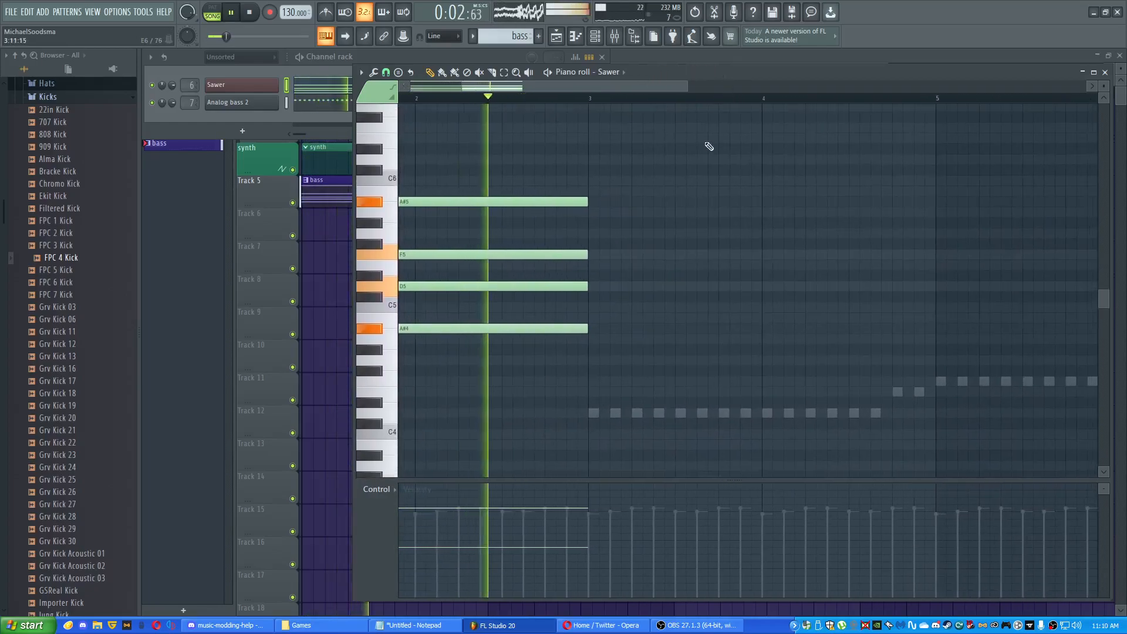
scroll(702, 144, "down", 1)
key("space")
left_click(579, 123)
mouse_move(584, 261)
left_mouse_down()
mouse_move(576, 249)
mouse_move(581, 261)
left_mouse_up()
left_click(578, 303)
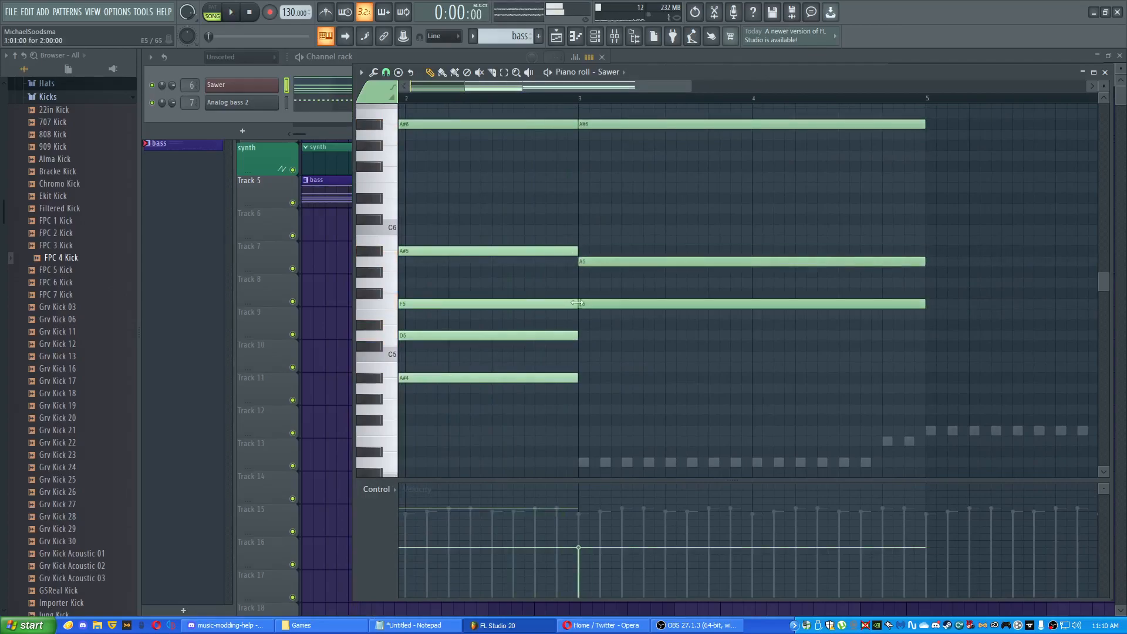
- Add D5 and A4 notes to the Sawer chord starting at bar 3 and start playback
left_click_drag(579, 345, 579, 335)
left_click(580, 389)
key("space")
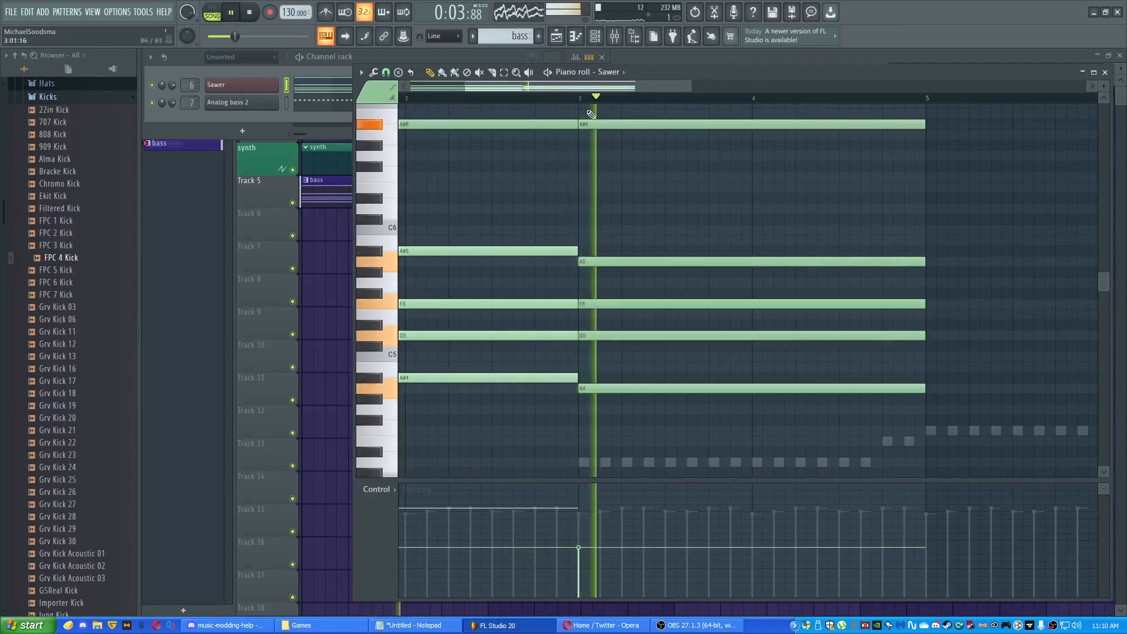
- Lower the top note of the bar 3 chord to A6 and listen to the chord
scroll(613, 196, "up", 1)
scroll(612, 196, "right", 2)
mouse_move(554, 154)
left_mouse_down()
mouse_move(554, 227)
mouse_move(552, 152)
left_mouse_up()
key("space")
key("space")
key("space")
scroll(734, 267, "down", 2)
scroll(733, 267, "right", 3)
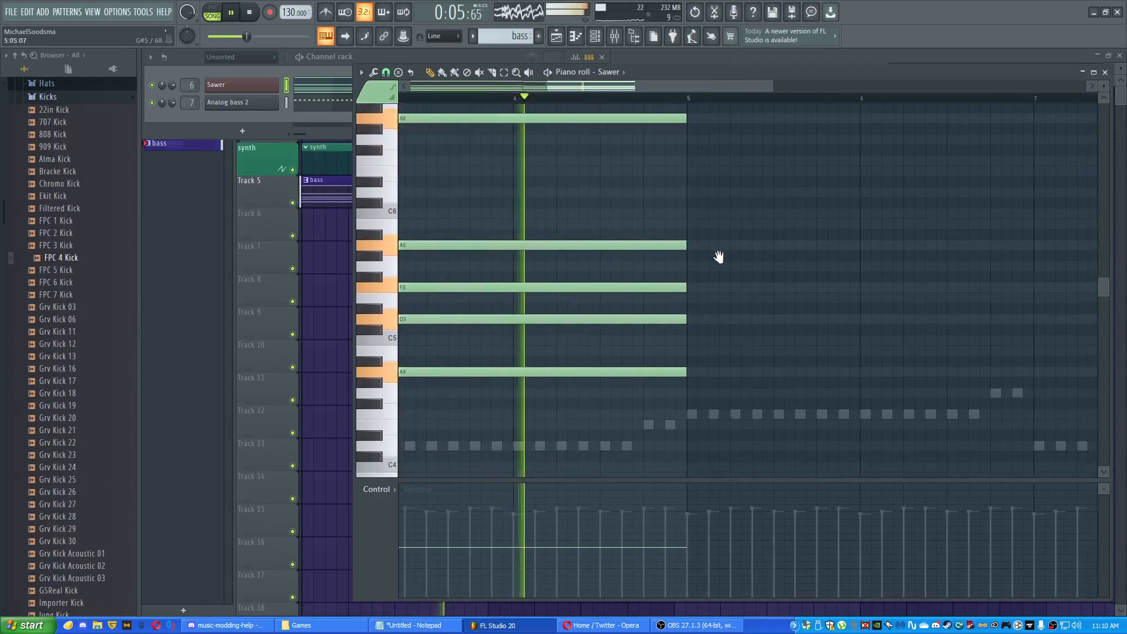
- Add a two-bar chord at bar 5 with the notes F6, A#5, F5, D5 and A#4
scroll(725, 255, "up", 2)
scroll(726, 255, "left", 3)
scroll(855, 292, "down", 2)
key("ctrl+a")
key("ctrl+d")
key("space")
scroll(797, 159, "right", 3)
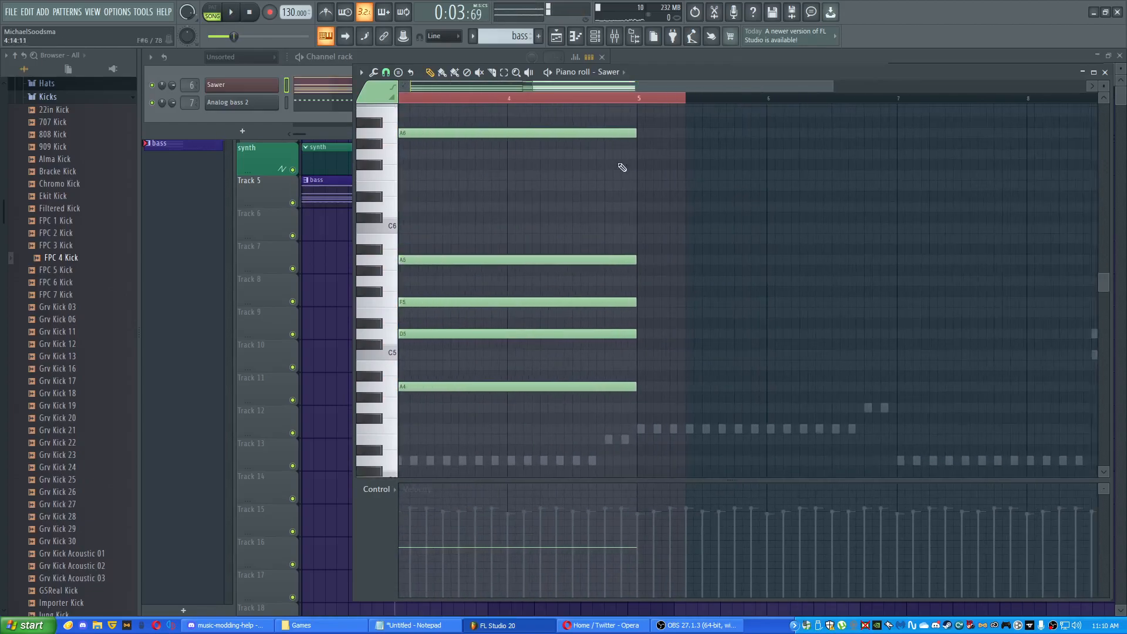
left_click(637, 175)
left_click(645, 249)
left_click(642, 302)
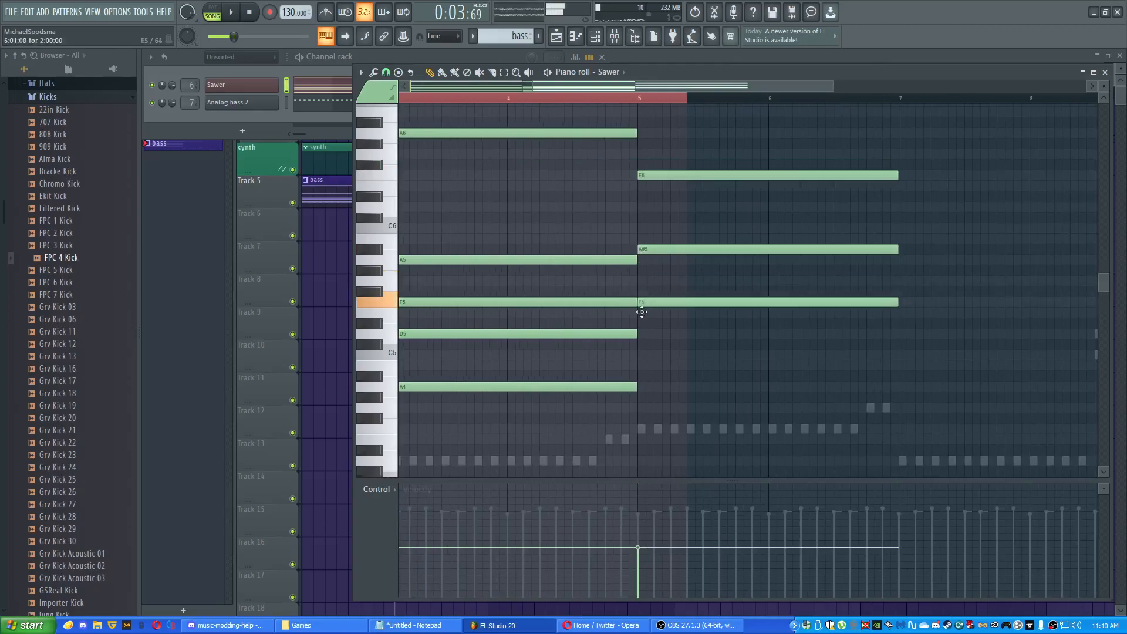
left_click(641, 334)
left_click(640, 376)
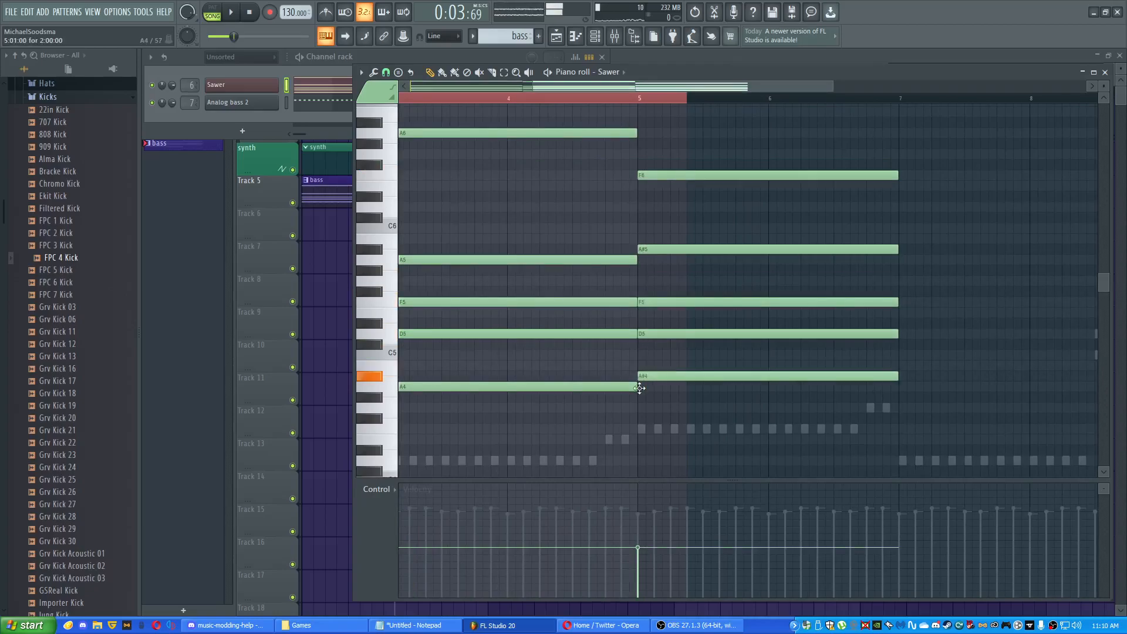
- Shorten the bar 5 F5 note to one bar, add a one-bar E5 at bar 6, and play from bar 5
left_click(645, 98)
scroll(564, 156, "right", 4)
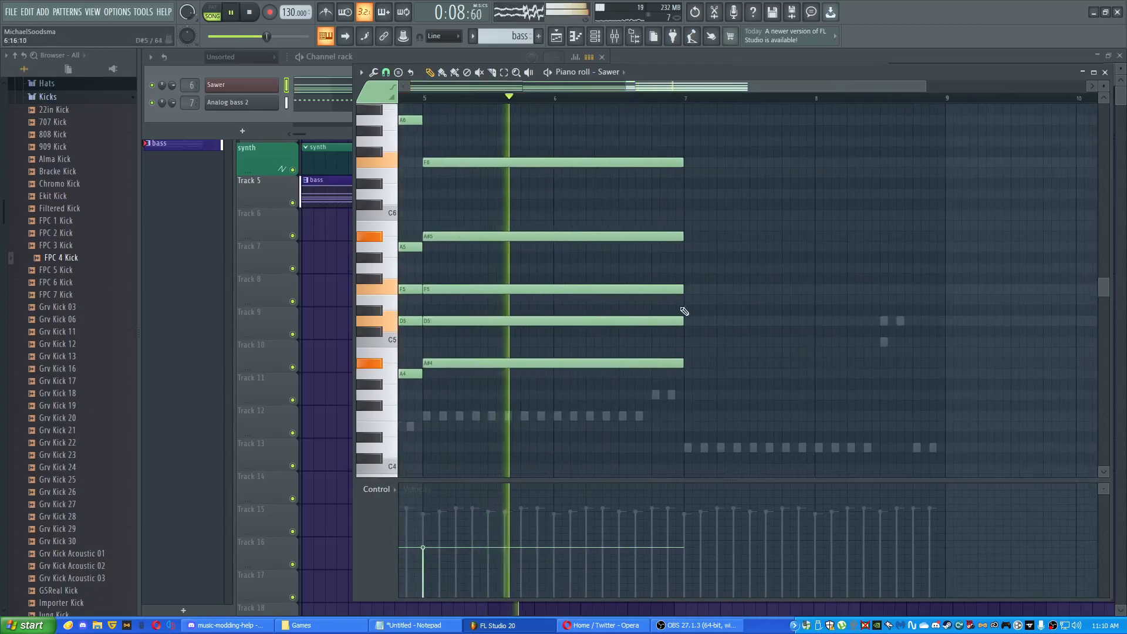
left_click_drag(552, 327, 699, 347)
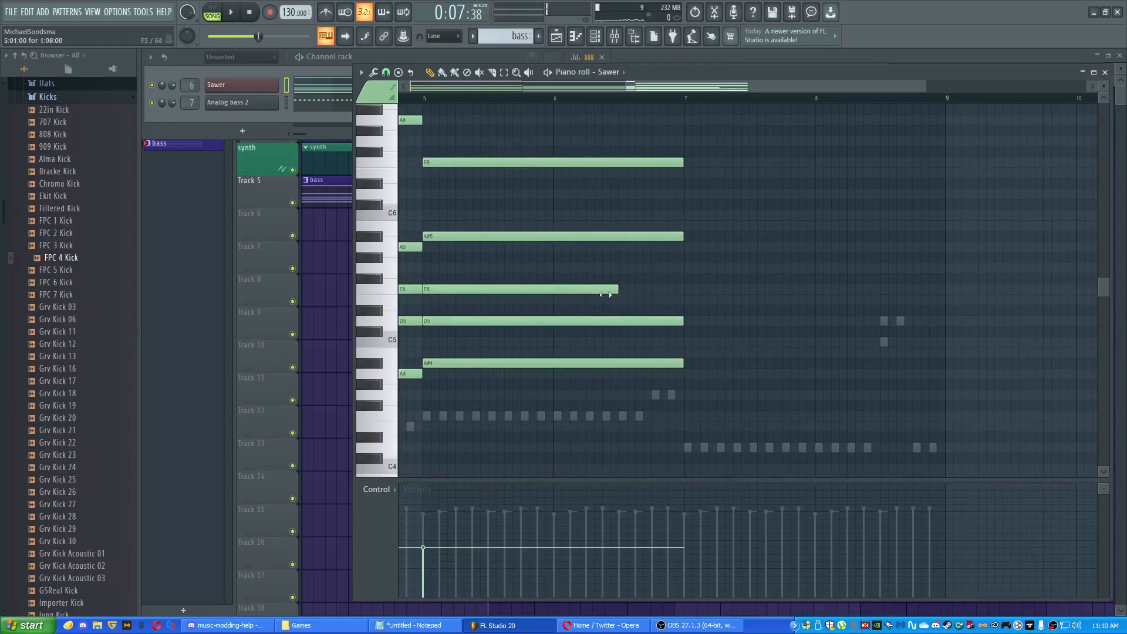
left_click(557, 302)
key("space")
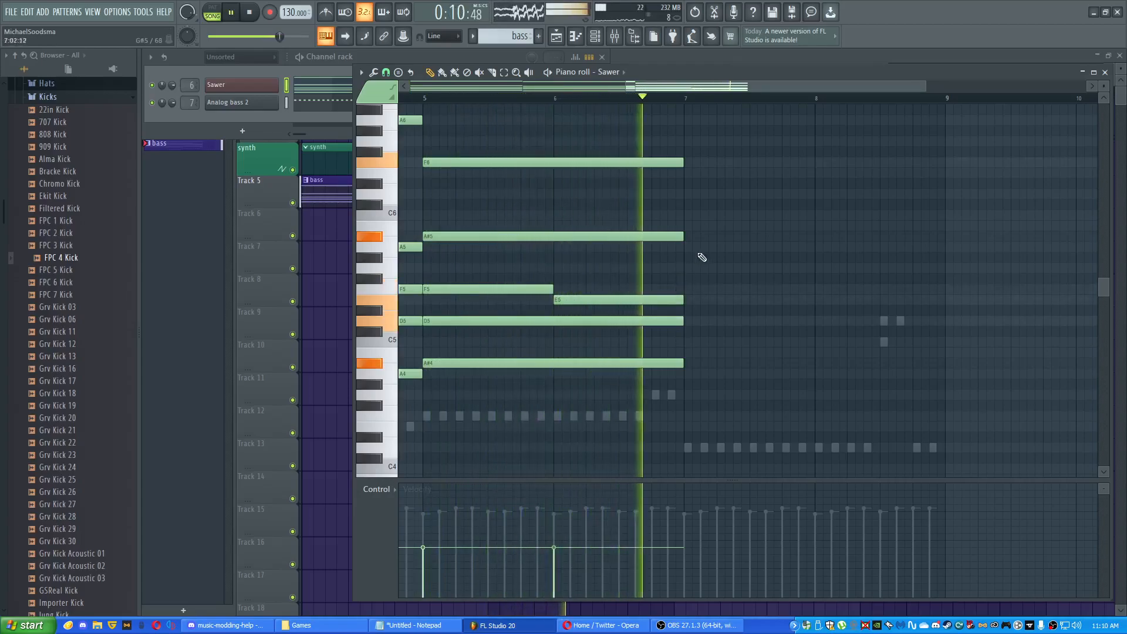
key("space")
- Shorten the E5 note by one beat and add a one-beat G5 note at the end of bar 6
scroll(713, 271, "down", 1)
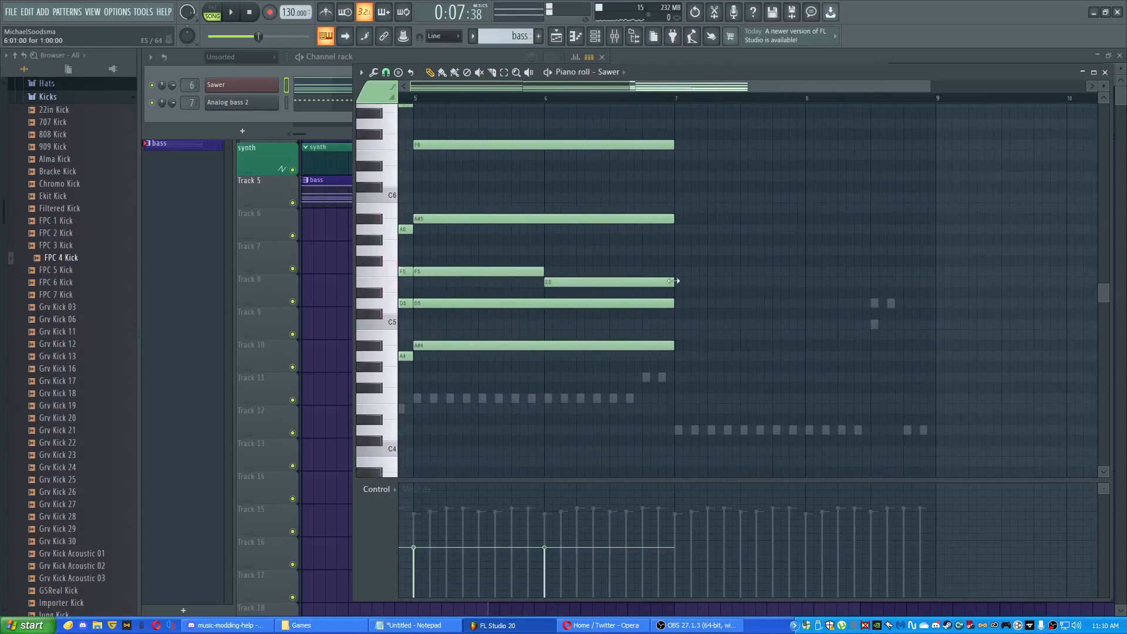
left_click(646, 250)
key("space")
left_click_drag(741, 250, 673, 250)
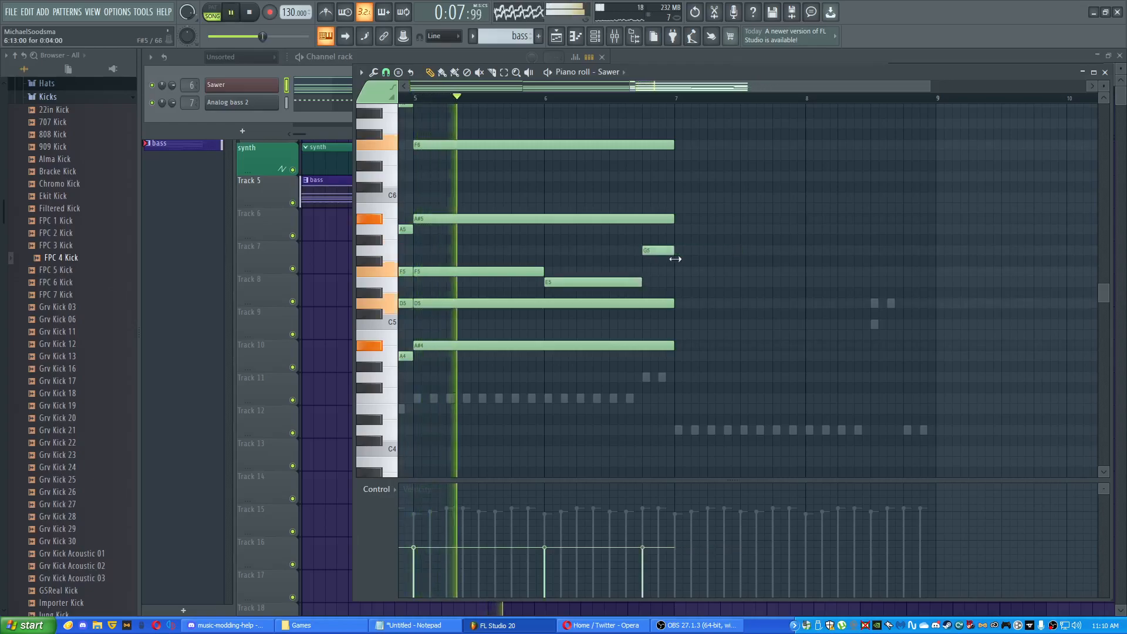
- Shorten the bar 5 chord's F6, A#5, D5 and A#4 notes to end where the one-beat G5 starts
left_click_drag(692, 138, 642, 222)
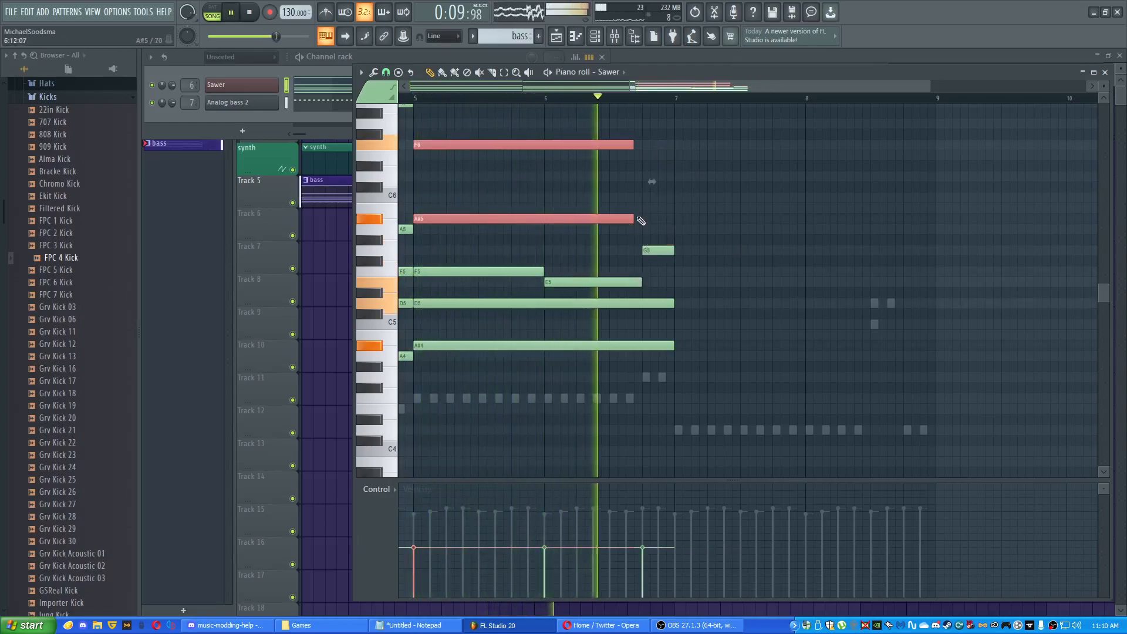
left_click(707, 231)
key("space")
left_click_drag(681, 288, 668, 346)
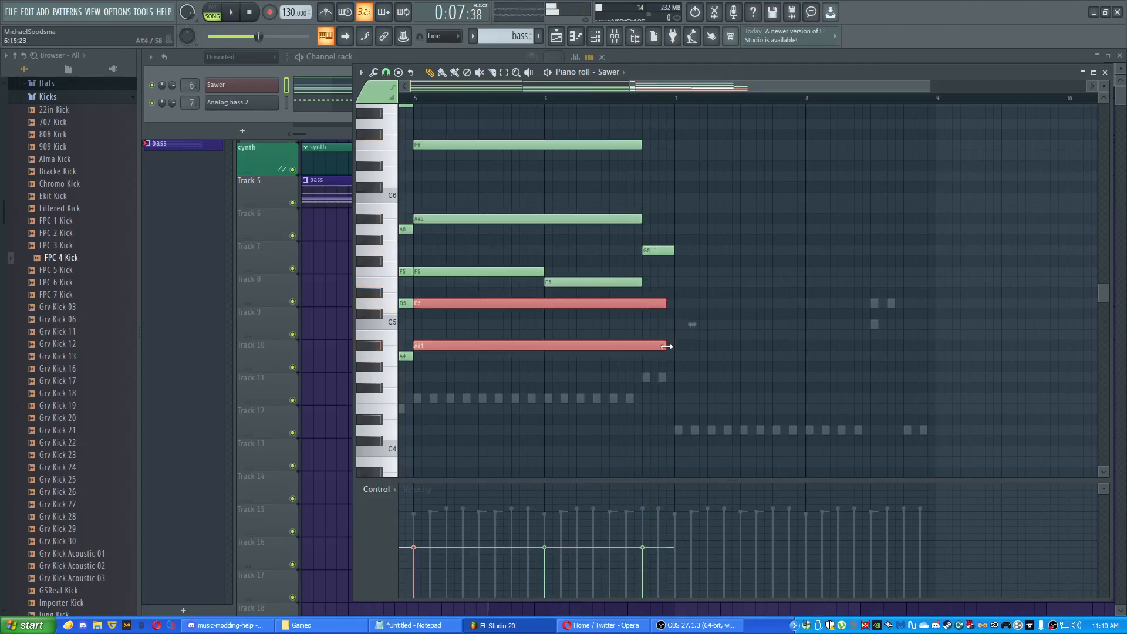
left_click(611, 98)
key("space")
key("space")
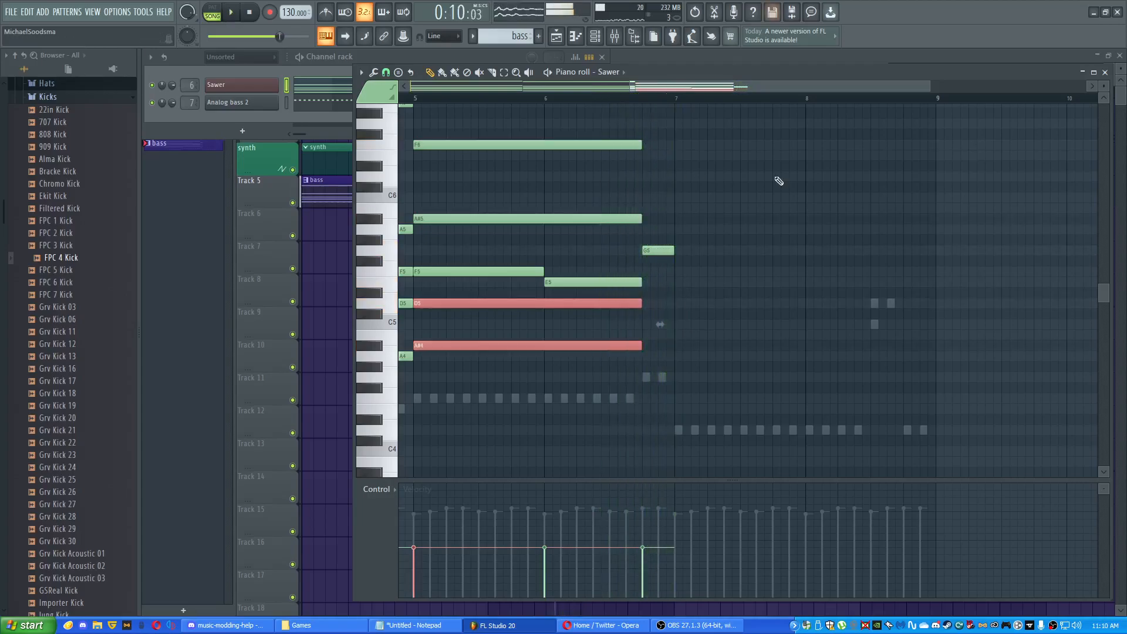
- Copy the two-bar chord from bar 3 to bar 7 at its original pitch
scroll(708, 177, "left", 2)
scroll(708, 176, "down", 3)
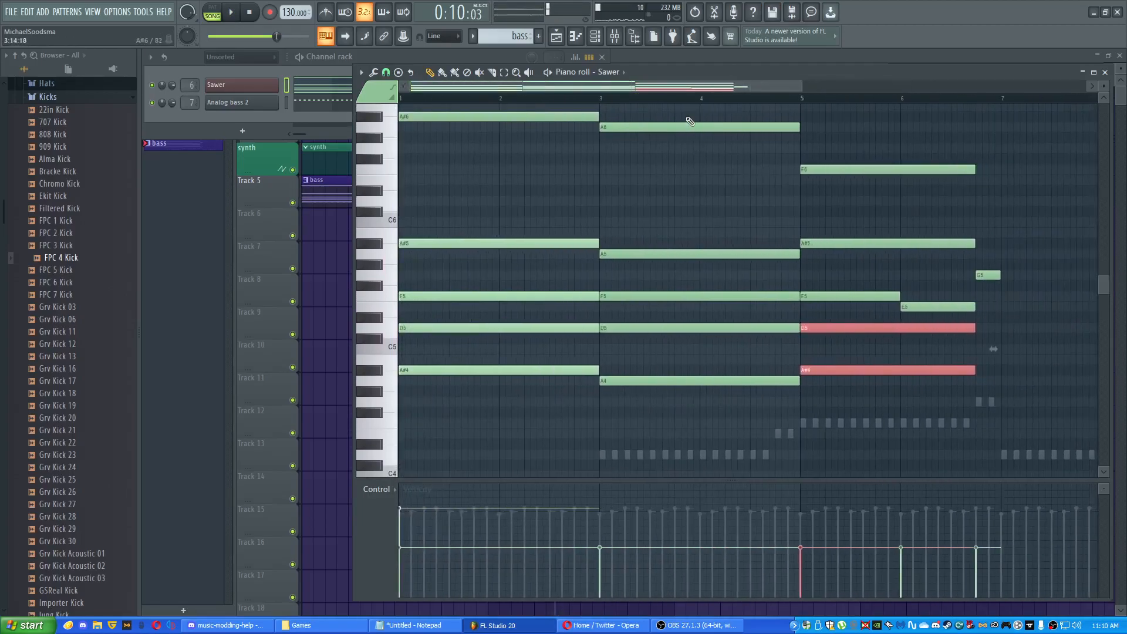
left_click_drag(687, 113, 770, 352)
left_click_drag(688, 122, 676, 428)
key("ctrl+c")
left_click_drag(845, 274, 589, 262)
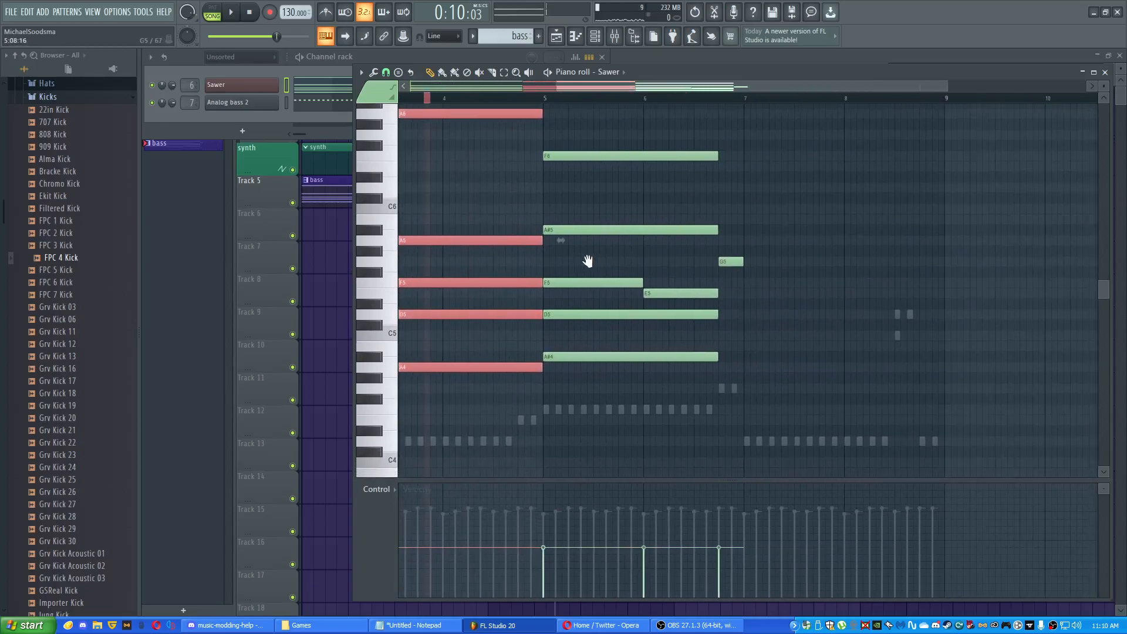
key("ctrl+v")
left_click_drag(513, 112, 808, 123)
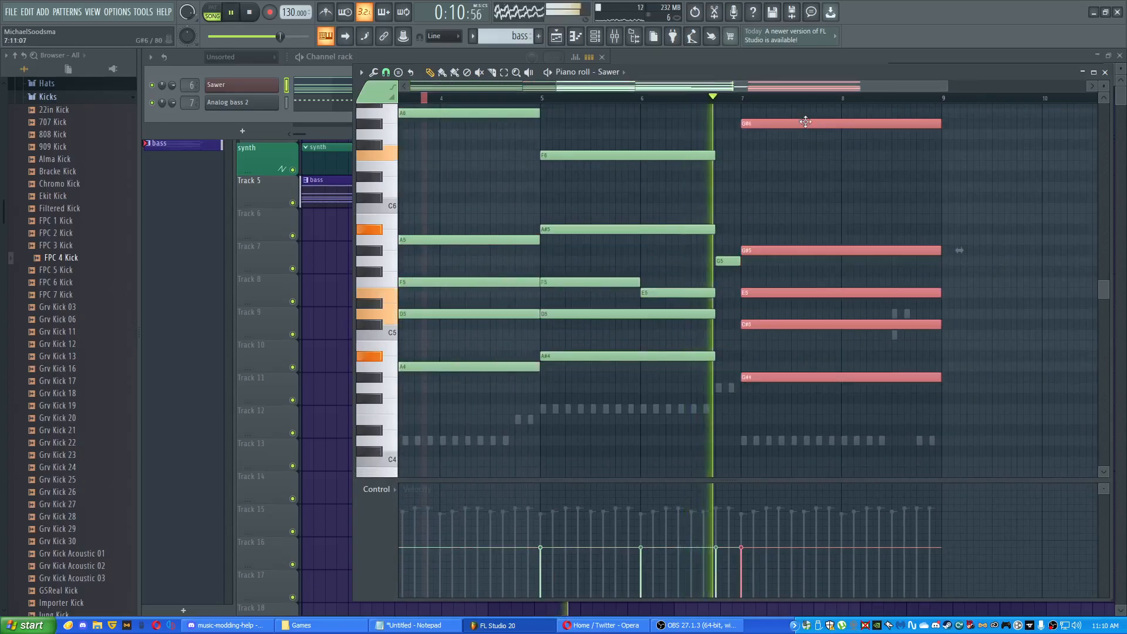
left_click_drag(774, 252, 774, 233)
- Lower the top note of the bar 7 chord to F6 and play from bar 7
left_click(741, 100)
left_click_drag(735, 173, 618, 185)
key("ctrl+d")
left_click_drag(659, 122, 659, 163)
key("space")
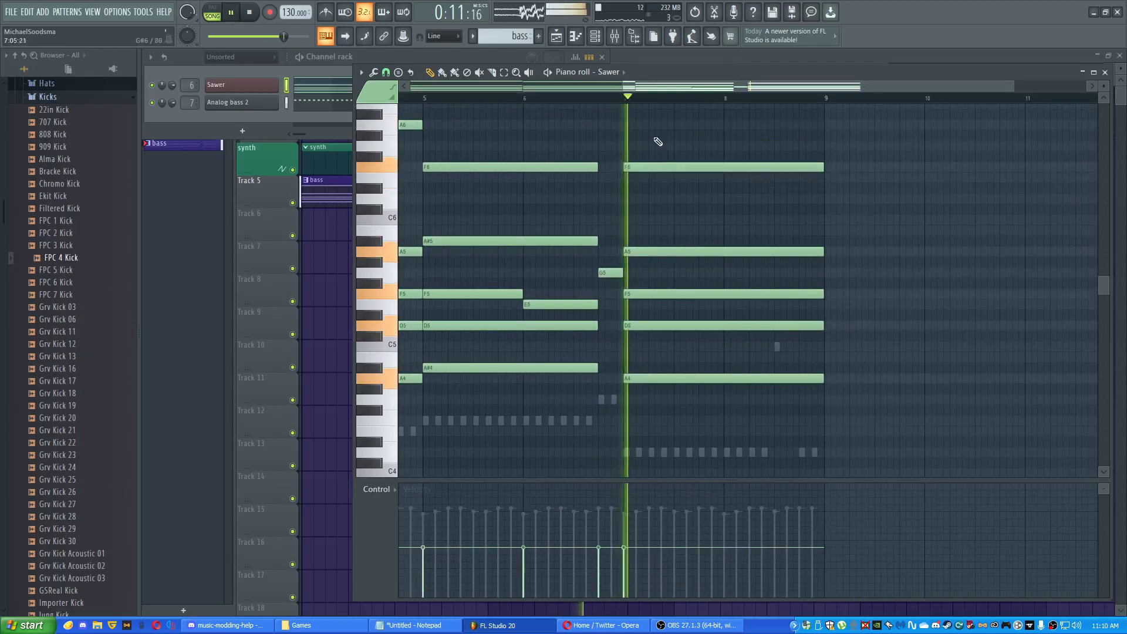
key("space")
- Shorten the bar 7 chord's F6 and A5 to one bar and add one-bar D6 and D4 notes at bar 8
left_click_drag(823, 167, 713, 176)
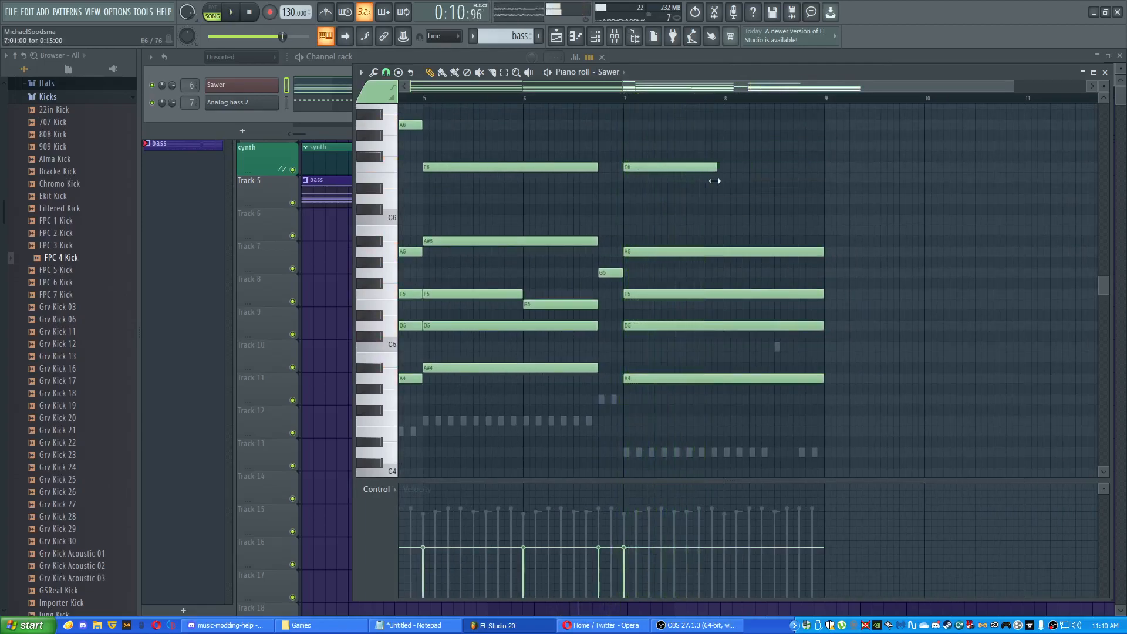
left_click(726, 198)
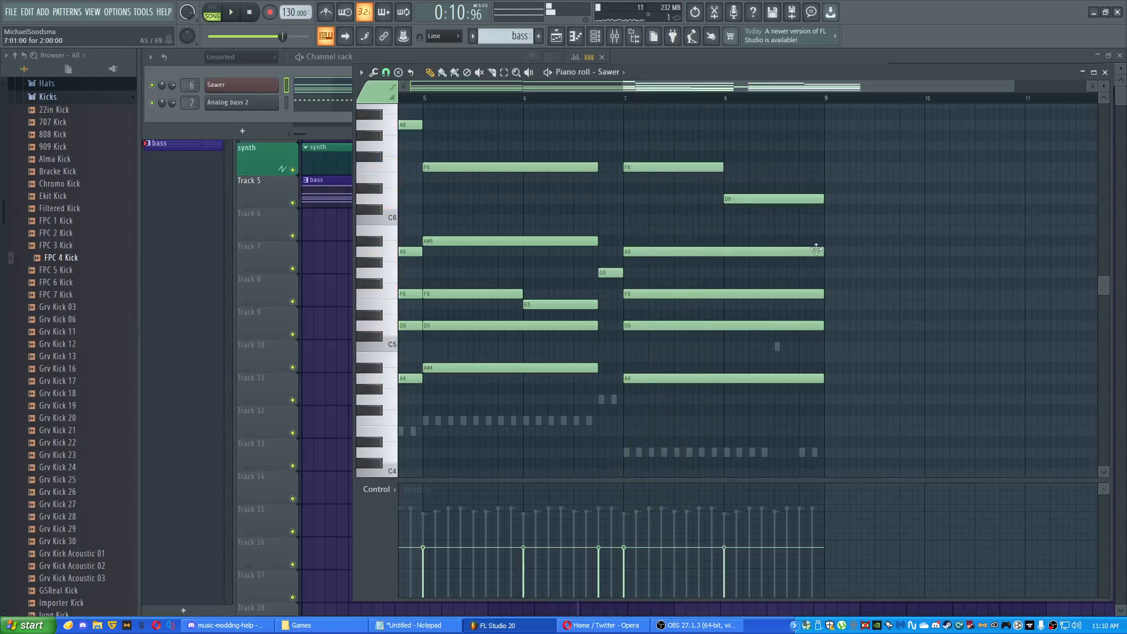
mouse_move(824, 255)
left_mouse_down()
mouse_move(821, 265)
mouse_move(820, 250)
left_mouse_up()
left_click_drag(729, 432, 727, 453)
key("space")
scroll(822, 258, "up", 2, "ctrl")
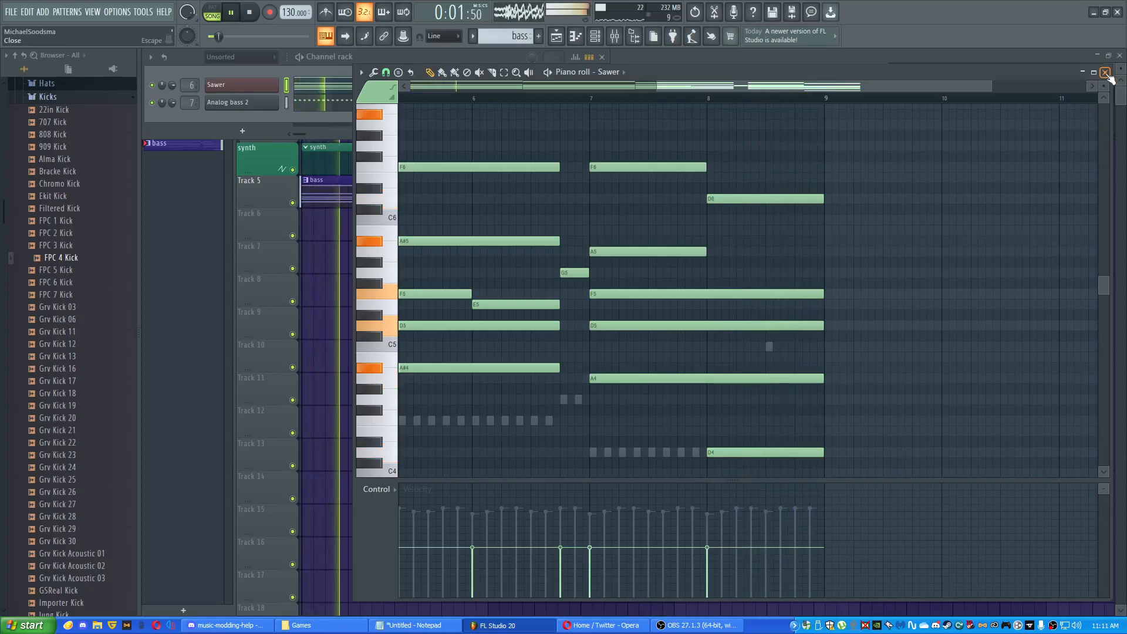
- Close the piano roll and lower the mixer volumes of inserts 7, 1, 2, 3 and 4, setting insert 4 to 88%
left_click(1105, 72)
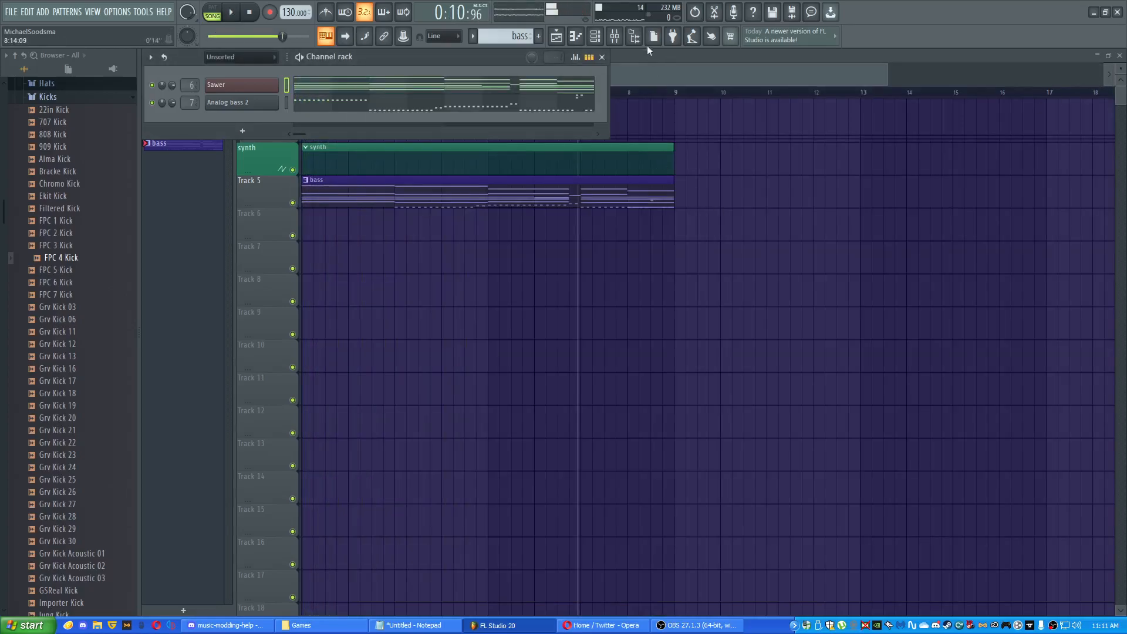
left_click(614, 36)
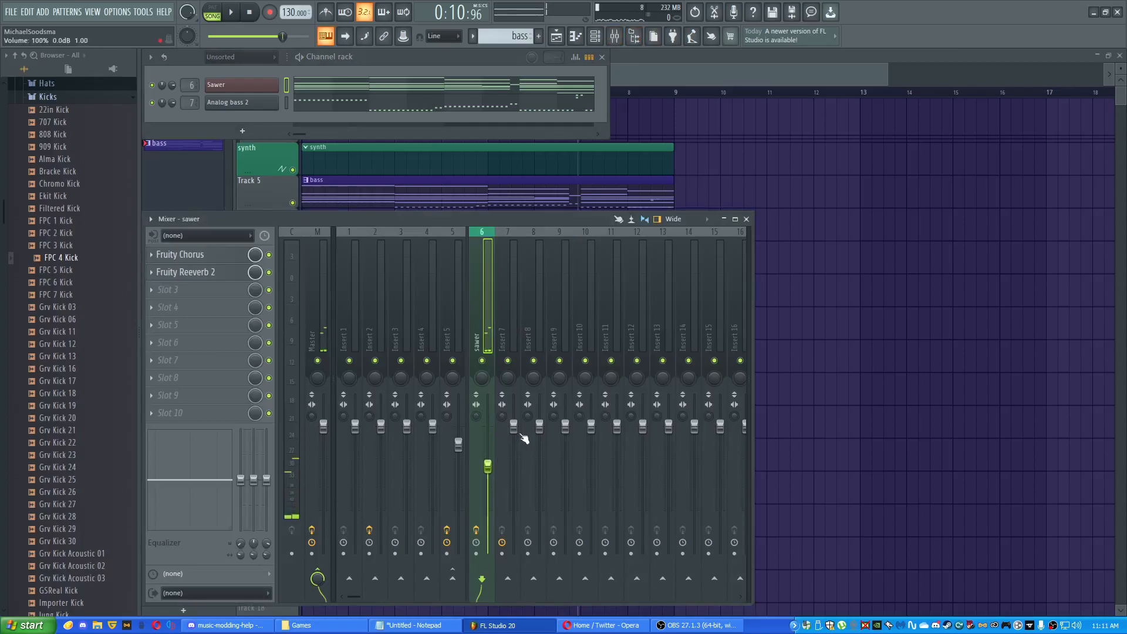
left_click_drag(514, 425, 514, 457)
left_click_drag(356, 425, 385, 466)
left_click_drag(407, 427, 433, 444)
- Play the arrangement from the beginning to check the mix
key("space")
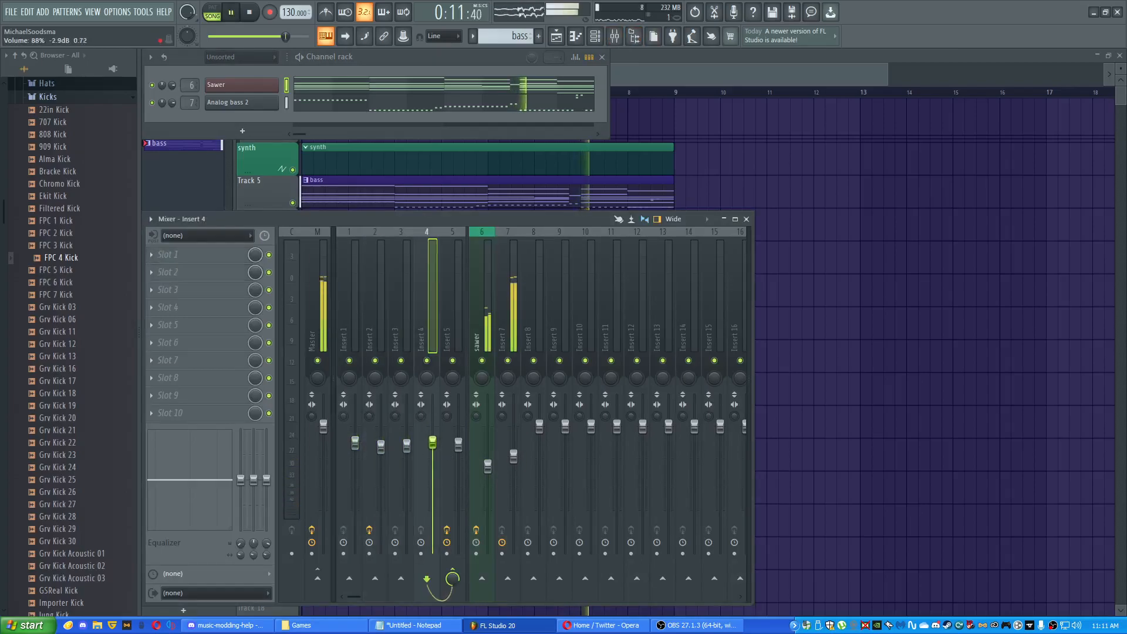
middle_click(716, 107)
left_click_drag(327, 92, 301, 98)
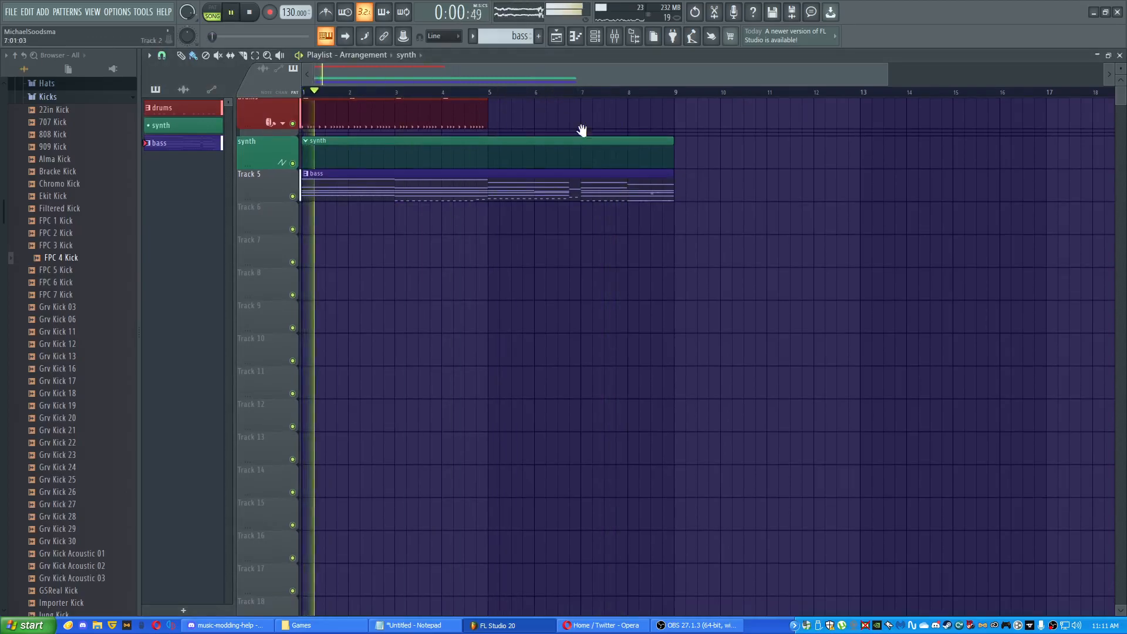
scroll(581, 126, "up", 1)
key("space")
- Move the empty insert 8 to mixer position 5 and rename it SIDECHAING
left_click(615, 37)
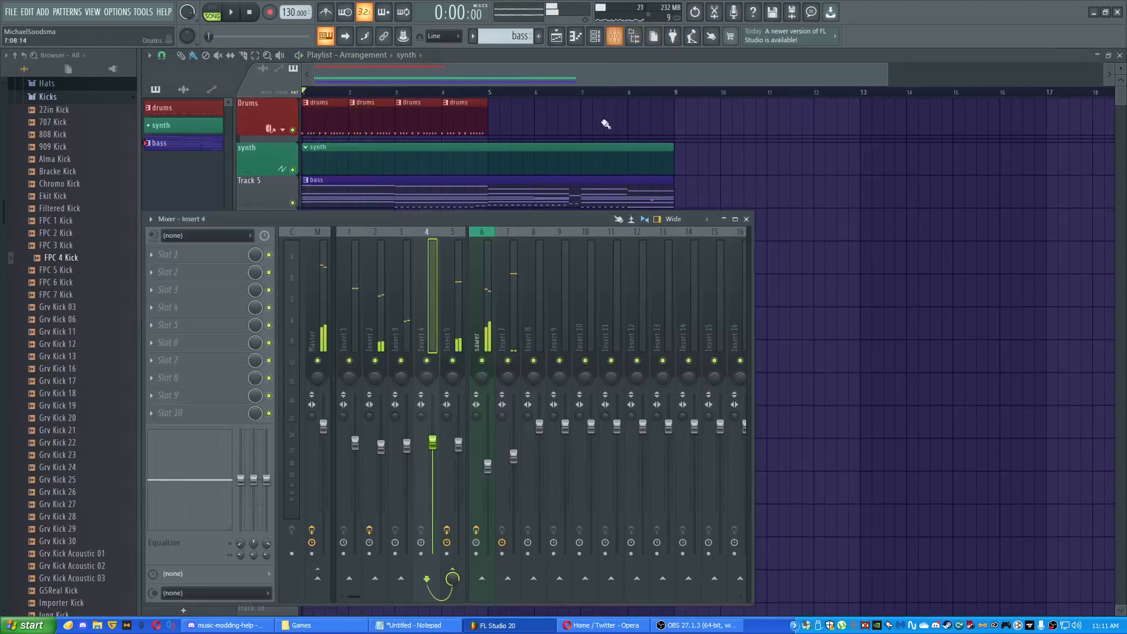
left_click(543, 336)
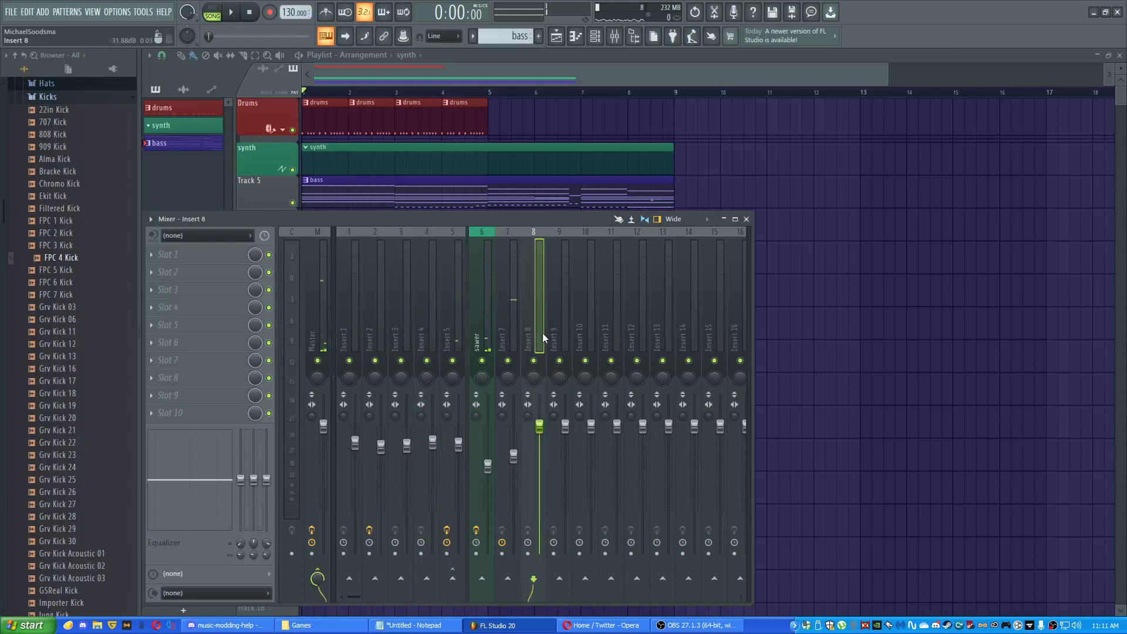
key("alt+Left")
key("alt+Left")
key("alt+Left")
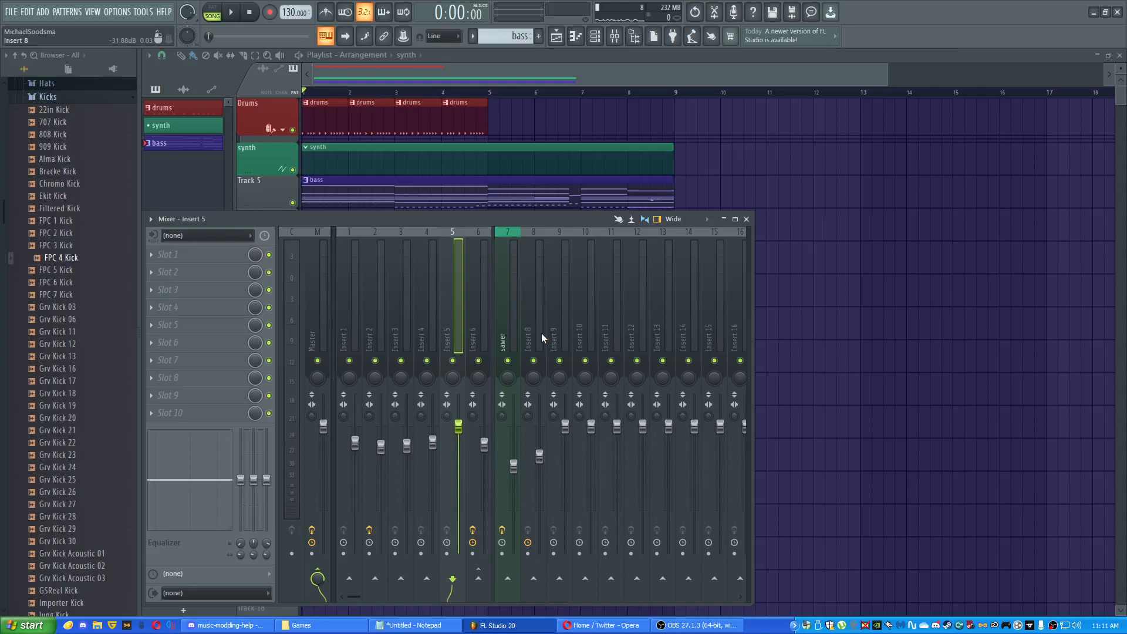
right_click(446, 318)
left_click(498, 243)
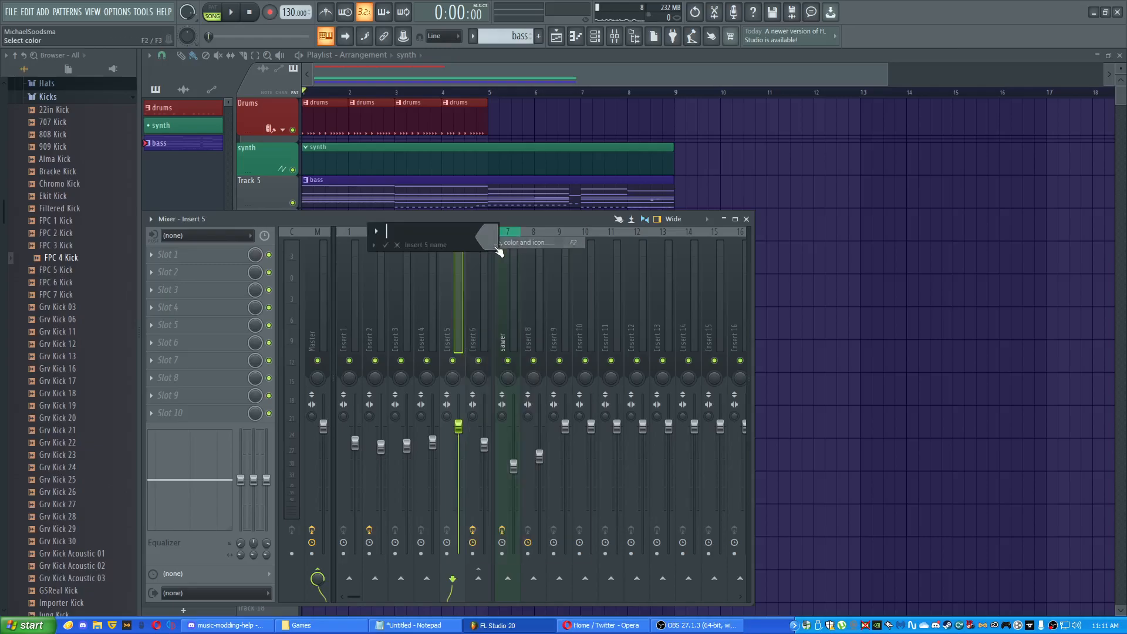
type("SIDECHAINING")
key("Return")
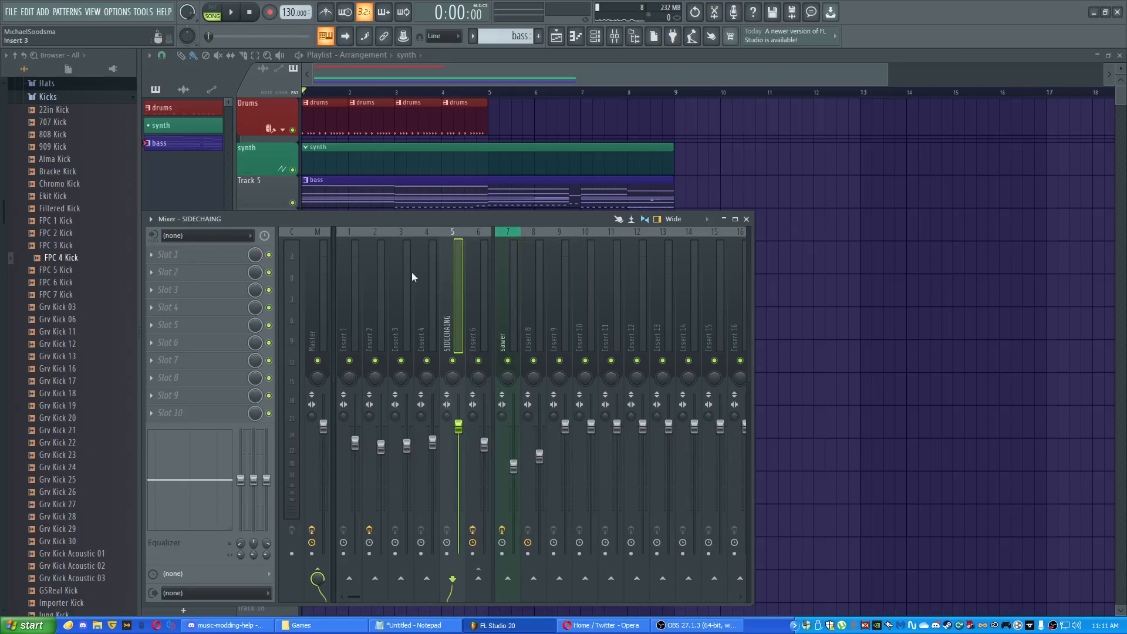
- Load Fruity Peak Controller in the first effect slot of SIDECHAING and route insert 1 to that track
left_click(168, 256)
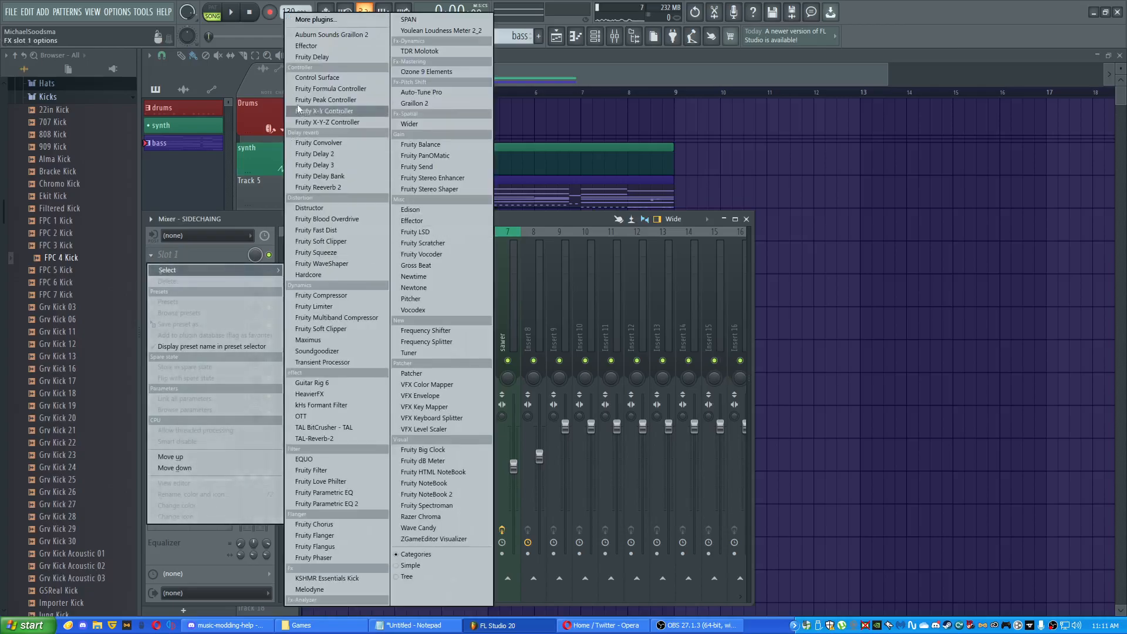
left_click(327, 99)
left_click_drag(375, 221, 855, 253)
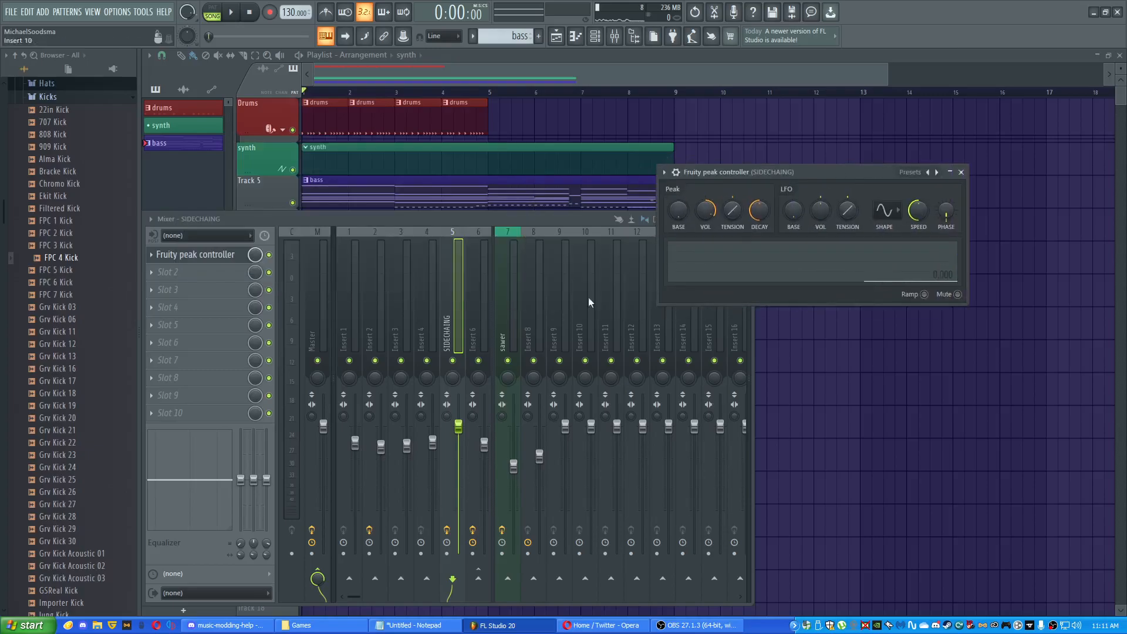
left_click(350, 308)
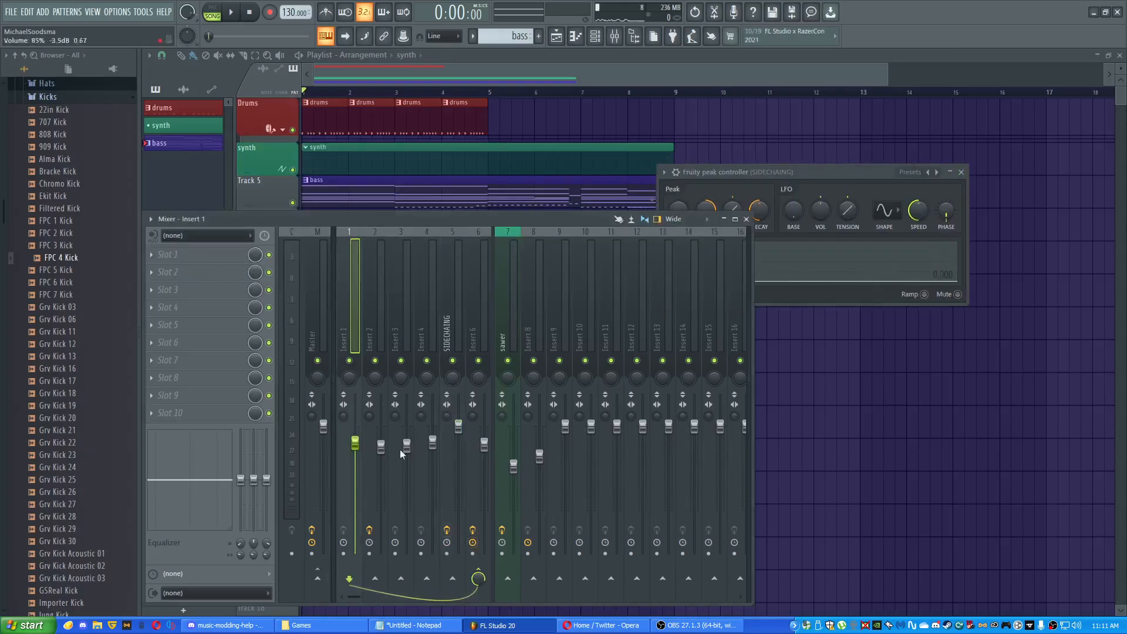
left_click(449, 579)
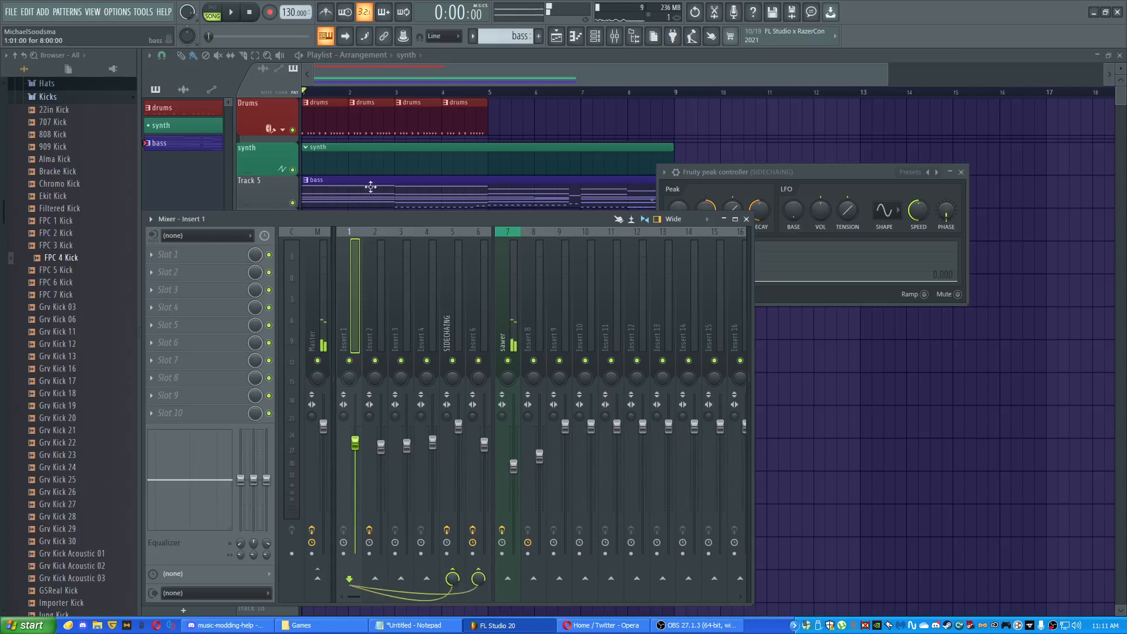
- Turn the SIDECHAING track's volume fully down and watch the peak controller's response during playback
key("space")
left_click(466, 317)
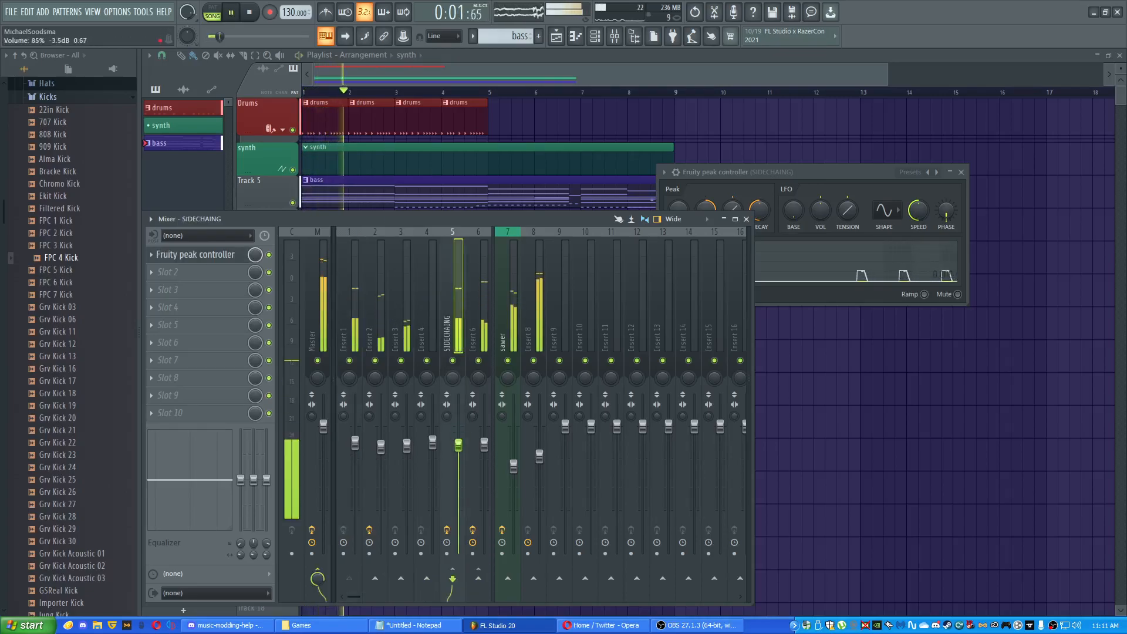
key("space")
left_click_drag(811, 177, 601, 275)
key("space")
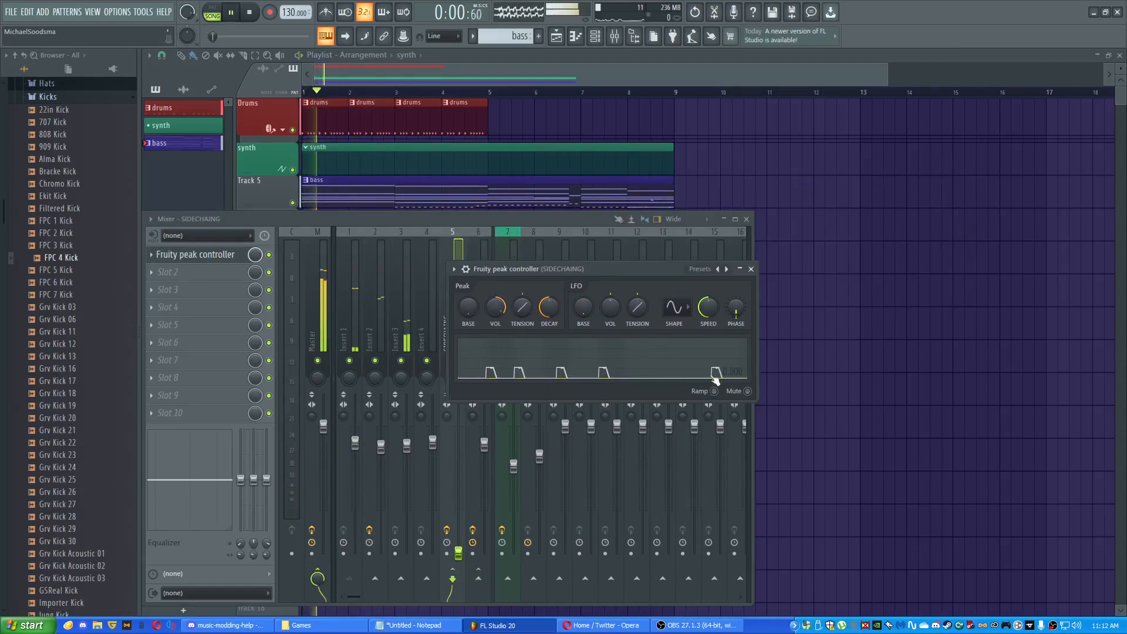
- Stop playback, move the peak controller window clear of the mixer, and rename insert 9 as thigns i want sidechained
key("space")
left_click_drag(587, 269, 896, 217)
left_click(566, 329)
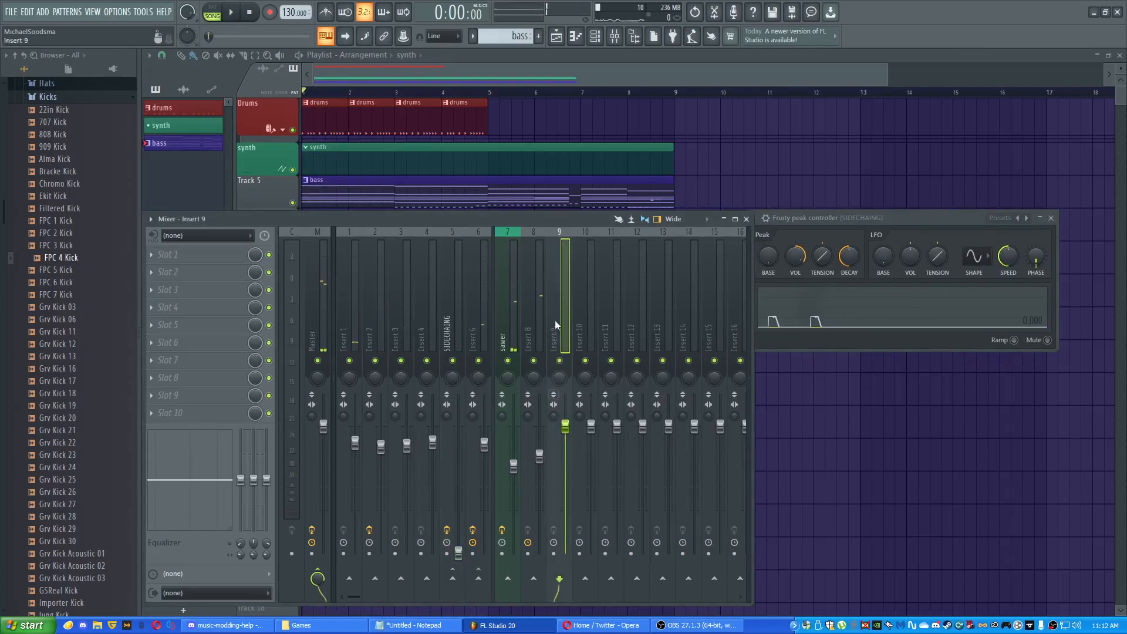
right_click(558, 302)
left_click(605, 234)
type("TG")
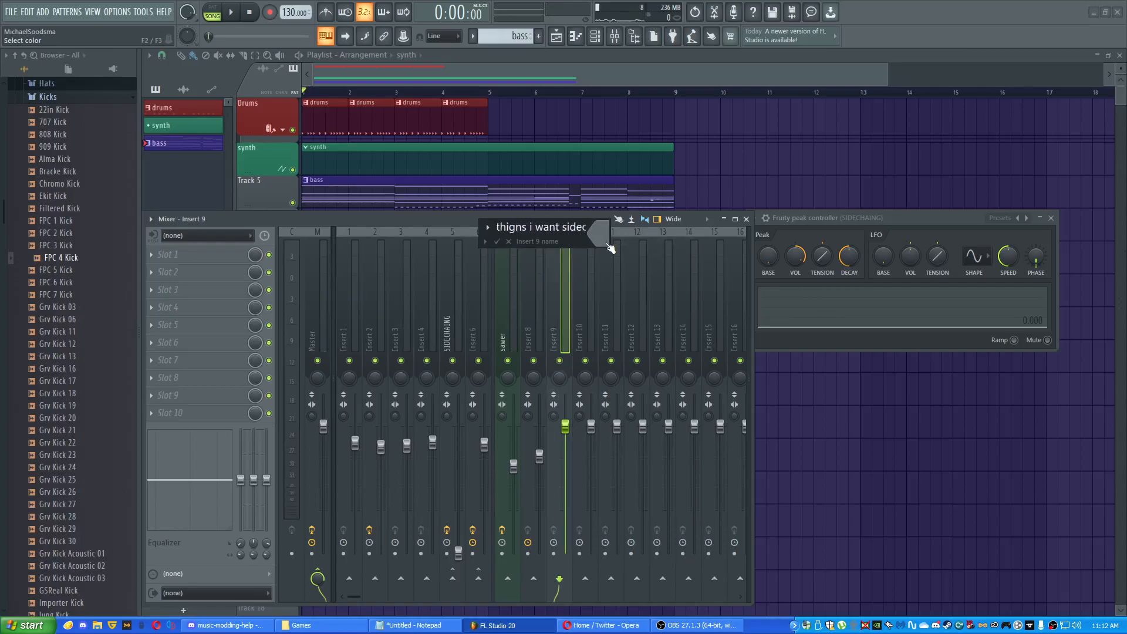
key("Return")
- Route the sawer track and insert 8 only to the thigns i want sidechained track and check its signal during playback
left_click(505, 334)
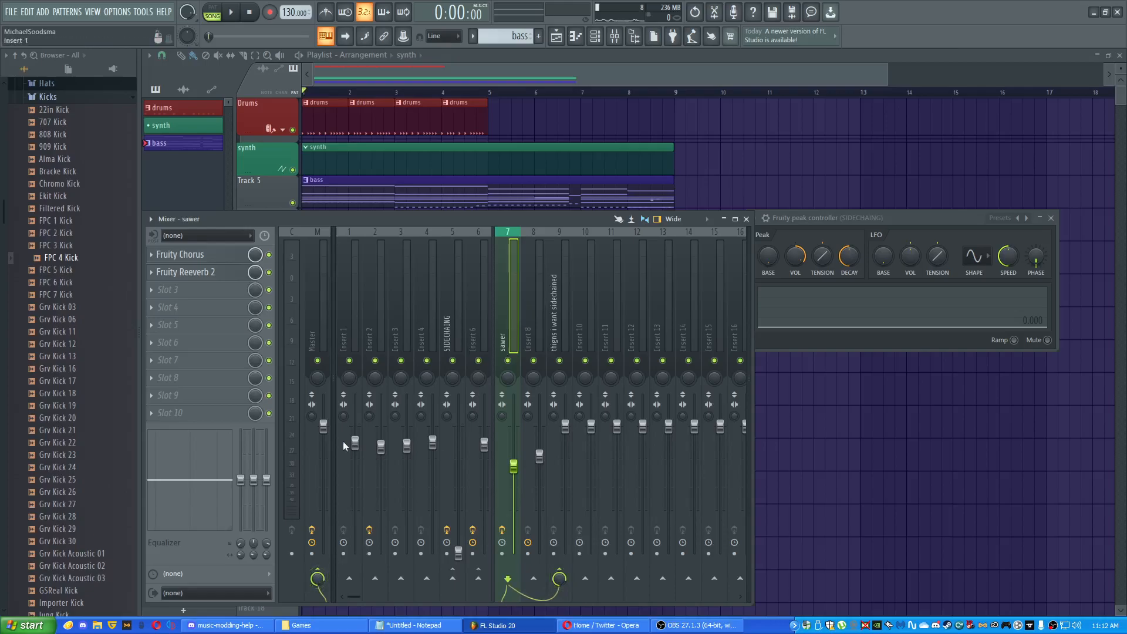
left_click(535, 517)
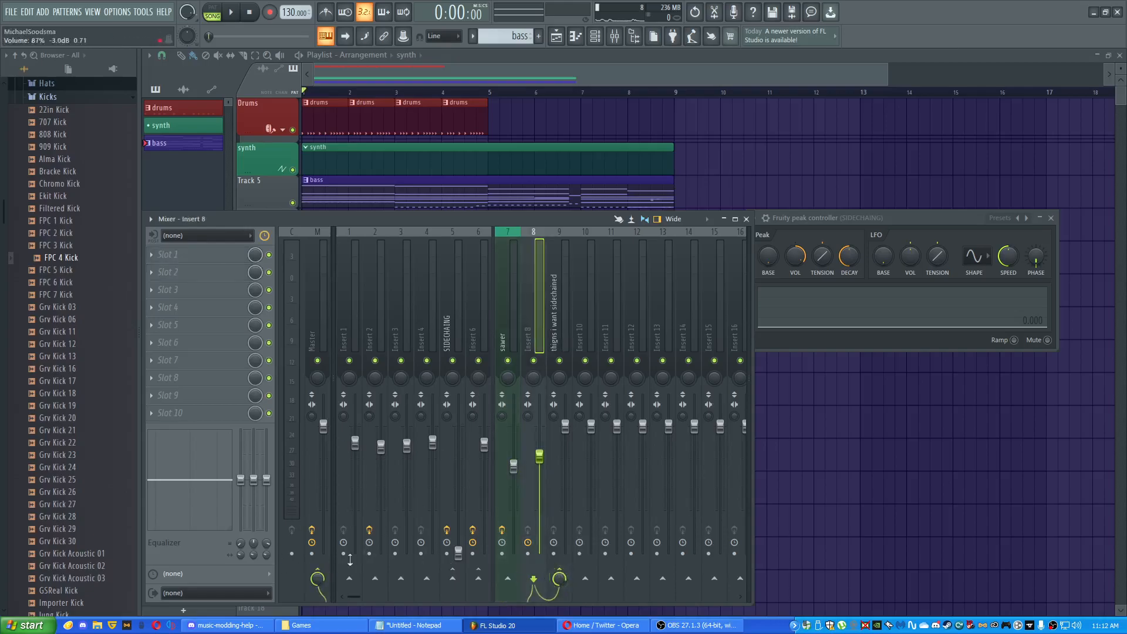
left_click(899, 209)
key("space")
key("ctrl+z")
key("space")
left_click(615, 37)
left_click(566, 316)
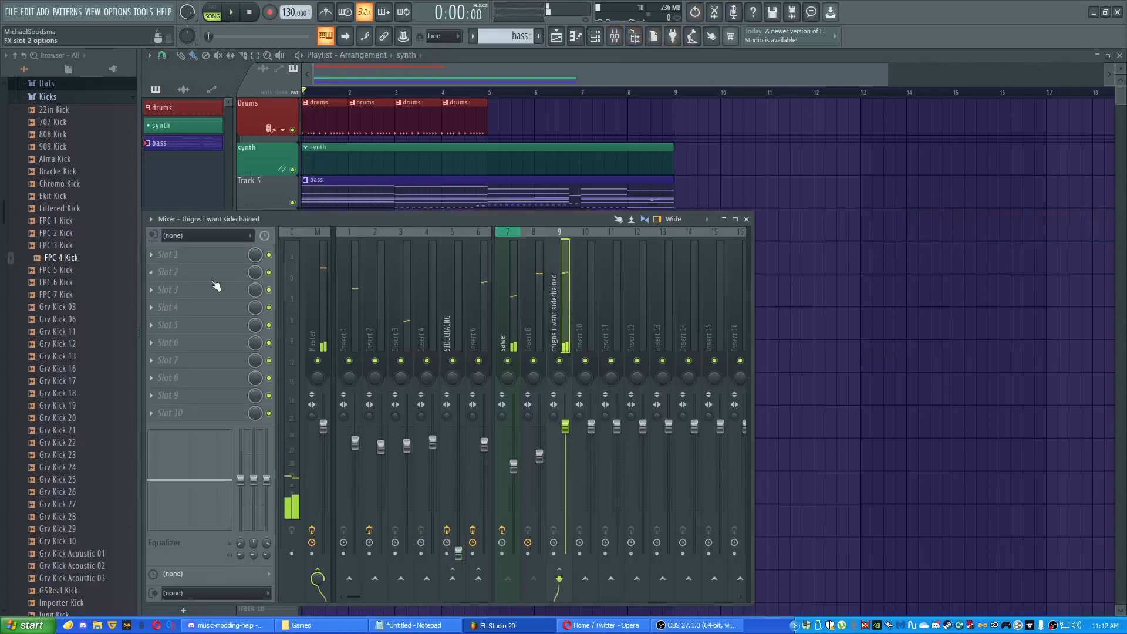
key("space")
key("space")
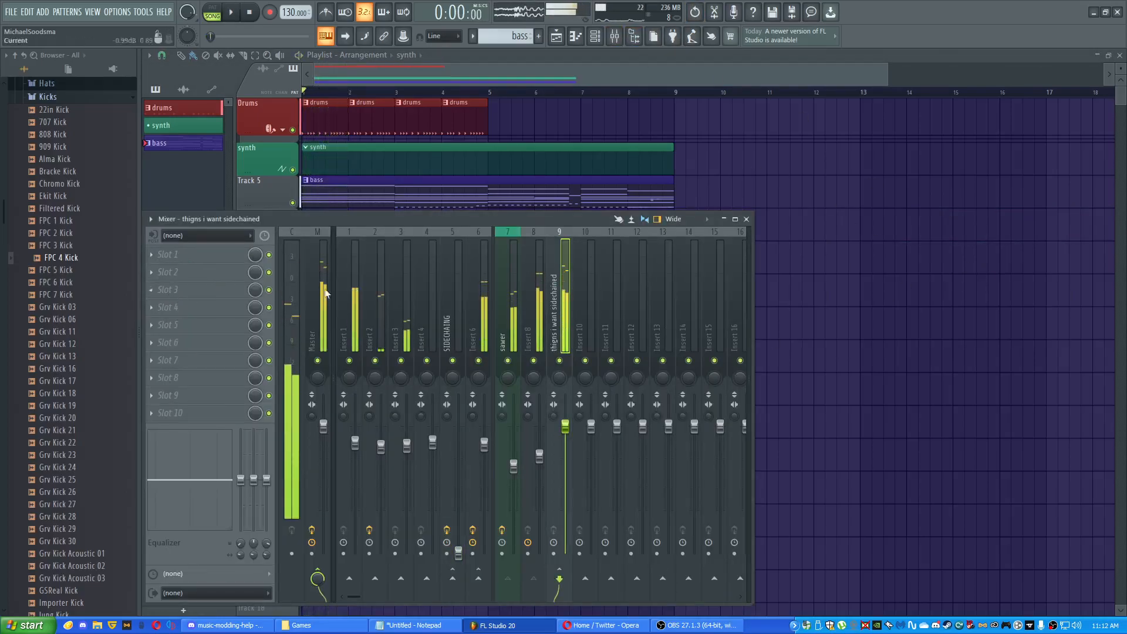
- Link the thigns i want sidechained track's volume to Peak ctrl - Peak with the mapping formula 0.7-Input*0.7
right_click(566, 426)
left_click(590, 528)
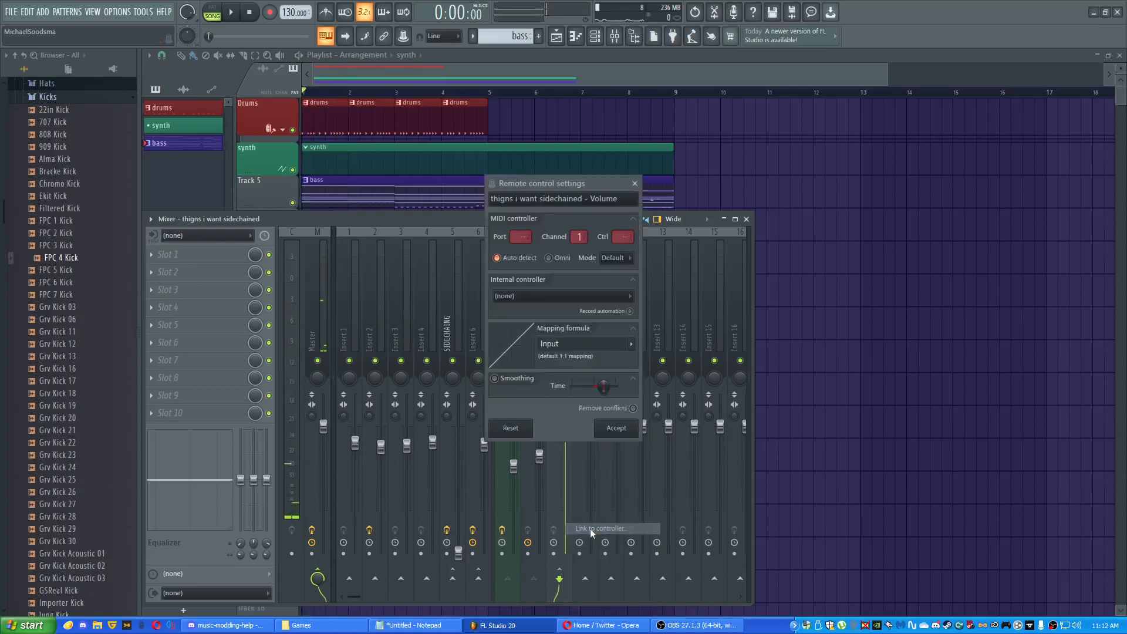
left_click(521, 295)
left_click(532, 350)
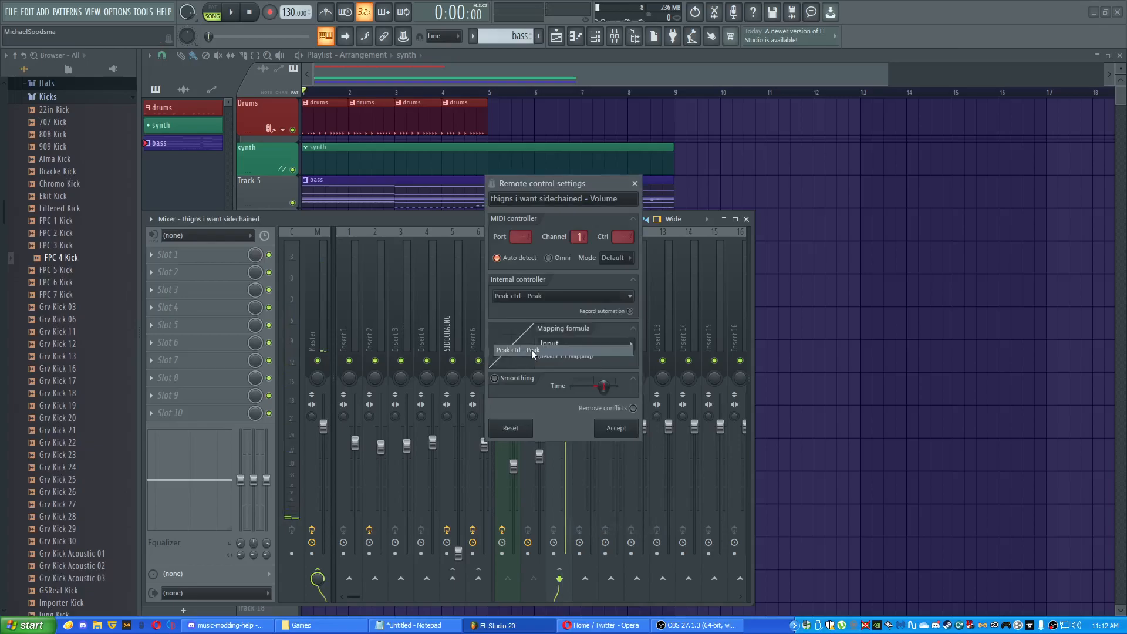
left_click(628, 344)
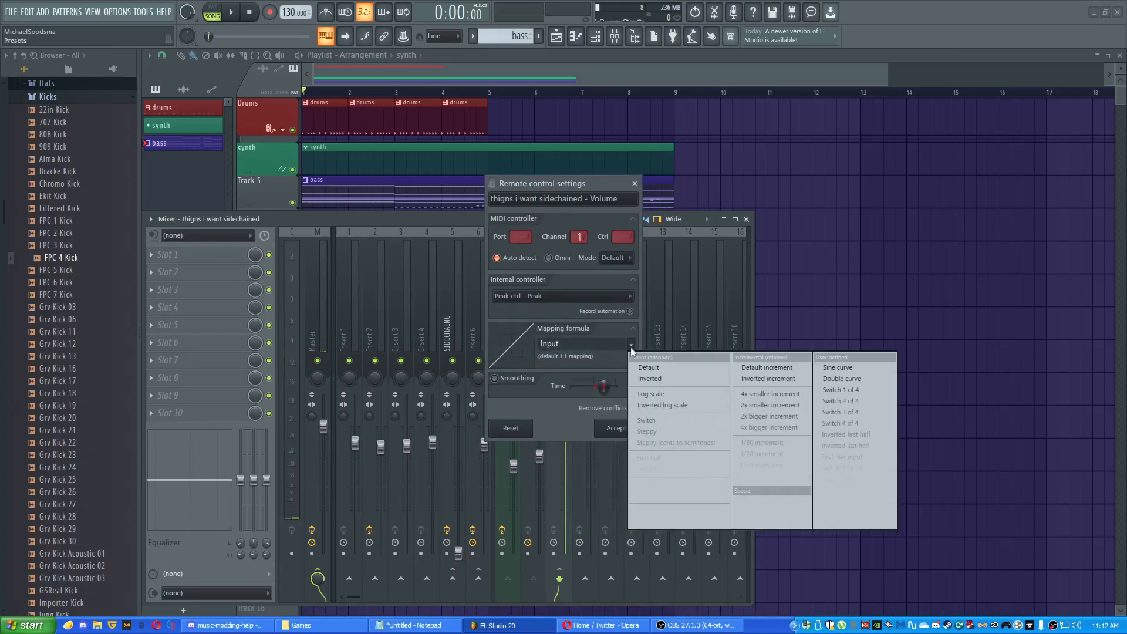
left_click(645, 379)
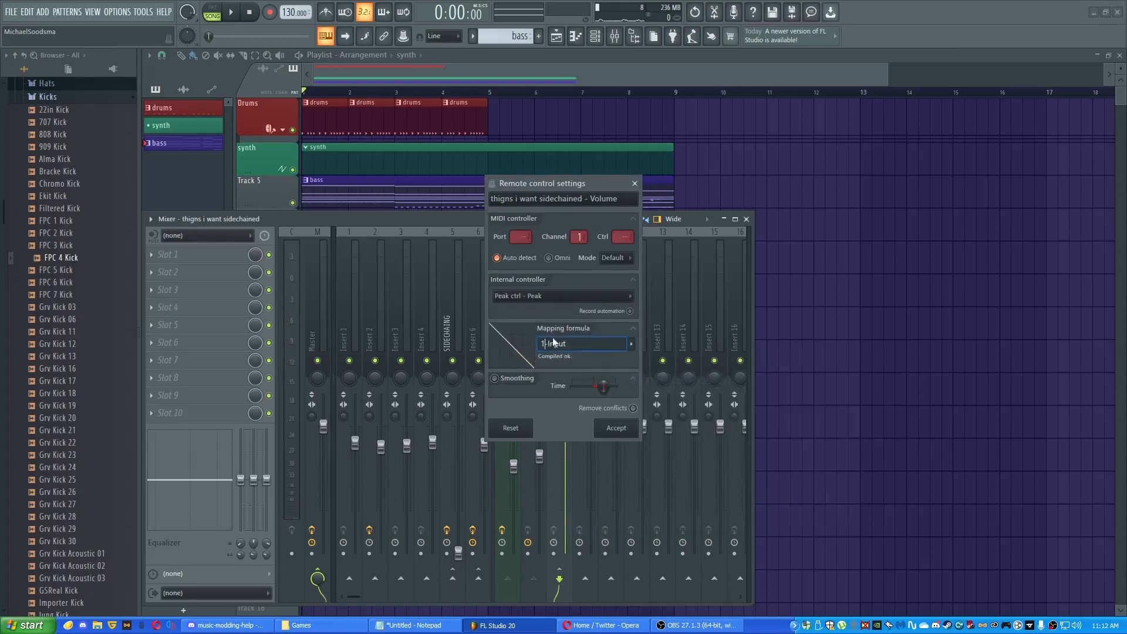
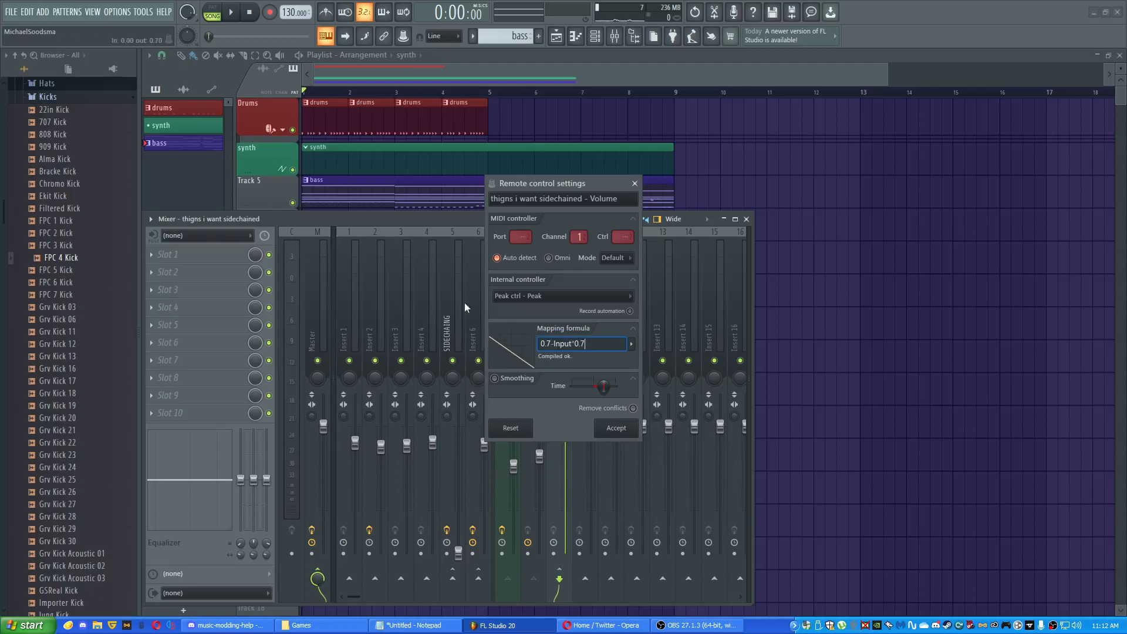
left_click(624, 427)
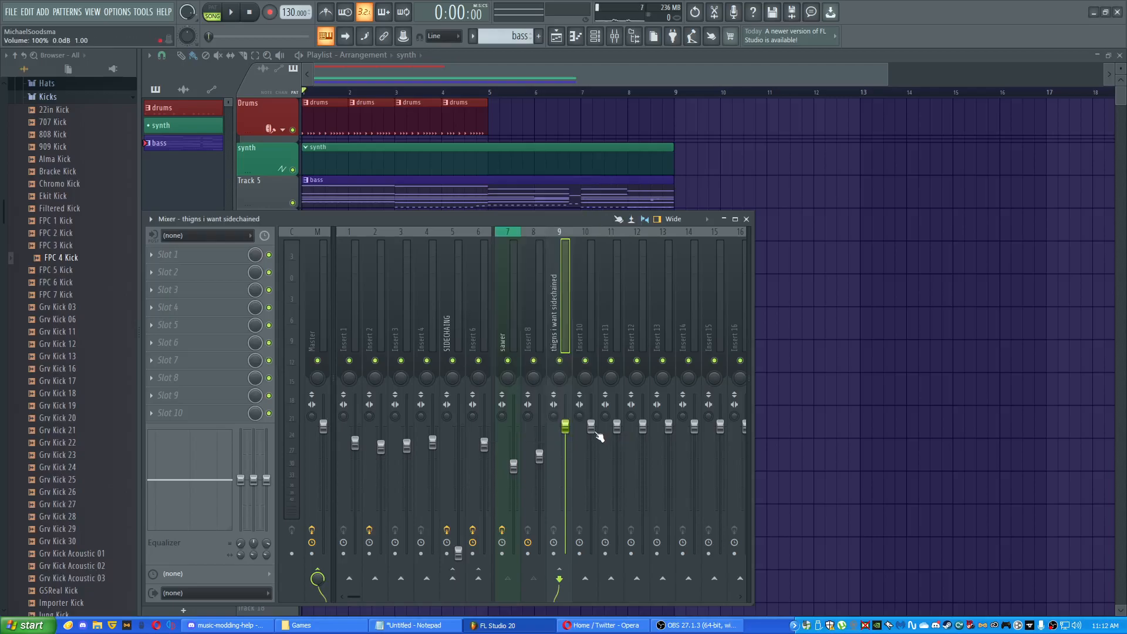
- Play the arrangement to hear the sidechained volume, hide the mixer, and restart playback from the beginning
key("space")
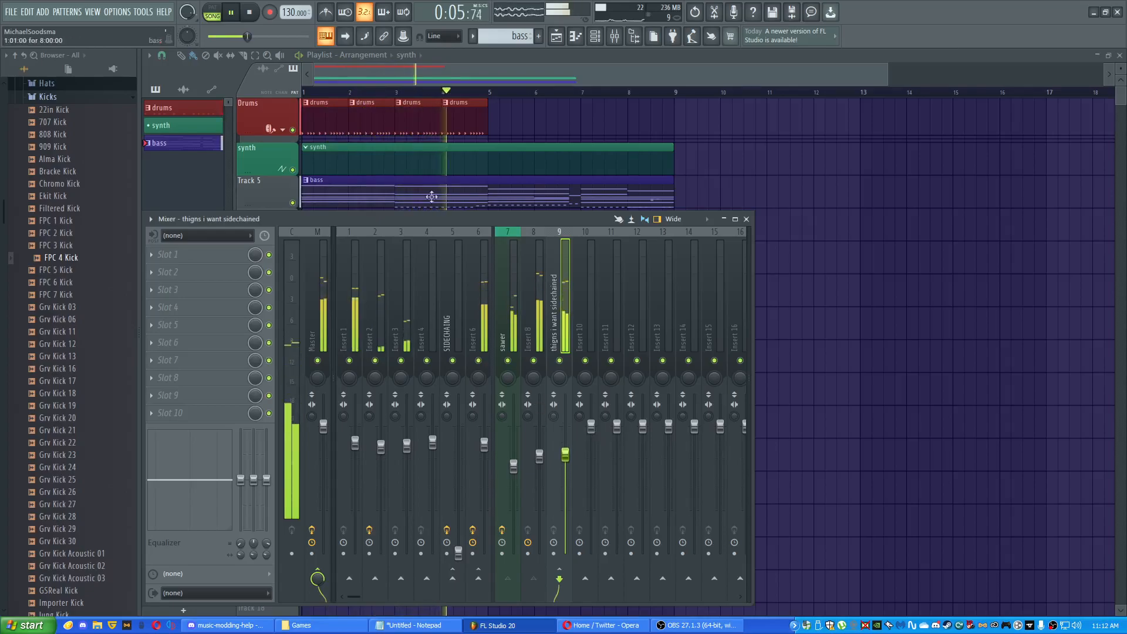
key("F9")
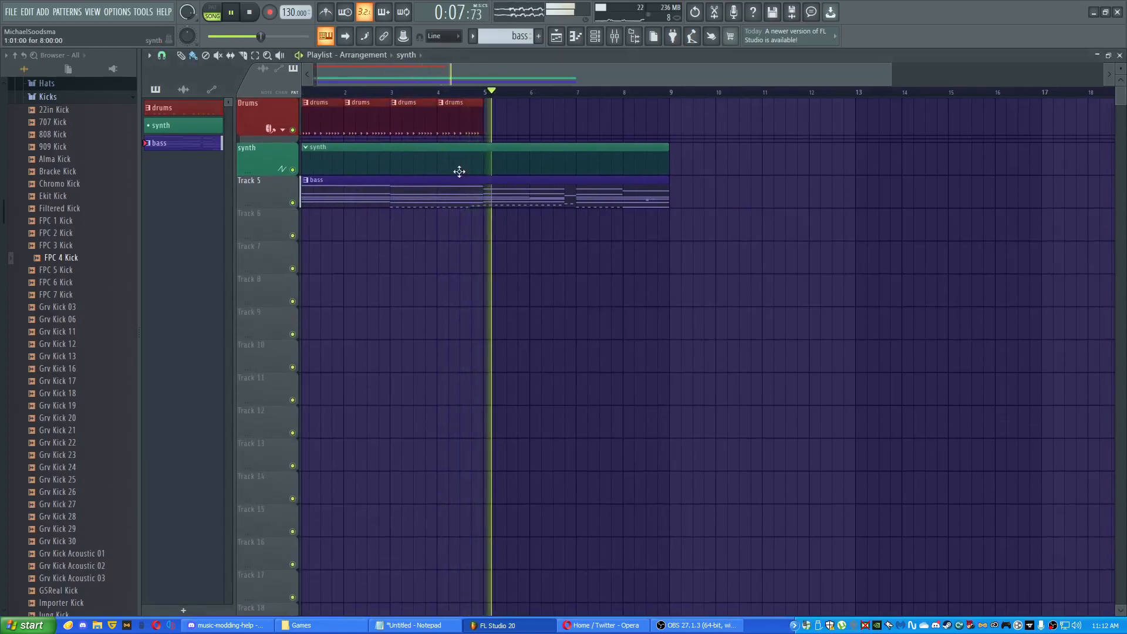
left_click_drag(319, 93, 301, 94)
- Raise the velocities of the Sawer chord notes from bar 3 onward in the bass pattern to the first chord's level
double_click(337, 184)
left_click_drag(452, 251, 562, 293)
scroll(562, 292, "down", 3)
left_click_drag(598, 240, 996, 461)
key("space")
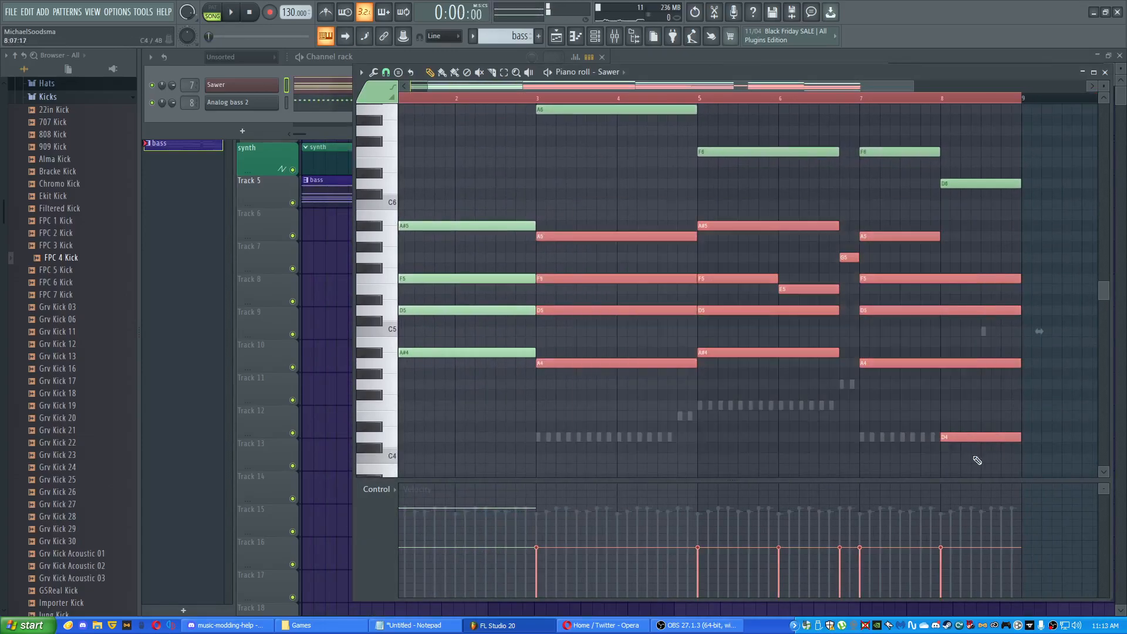
left_click_drag(541, 510, 977, 508)
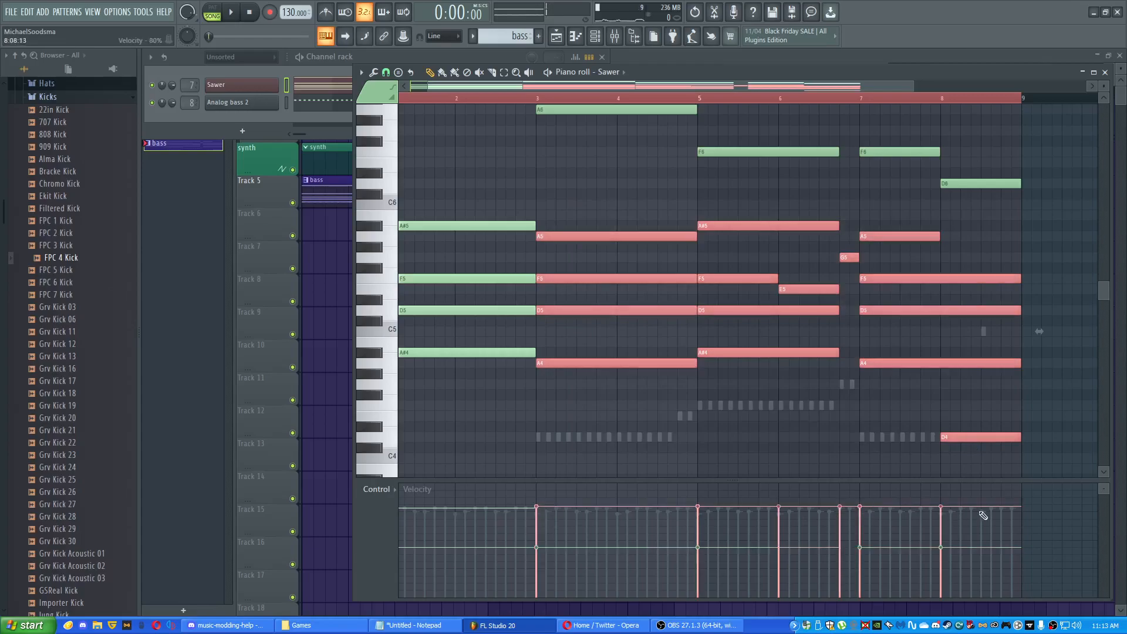
- Deselect the Sawer notes, listen to the chords during playback, and close the piano roll and channel rack
key("space")
left_click(648, 159, "ctrl")
left_click_drag(648, 159, 638, 177)
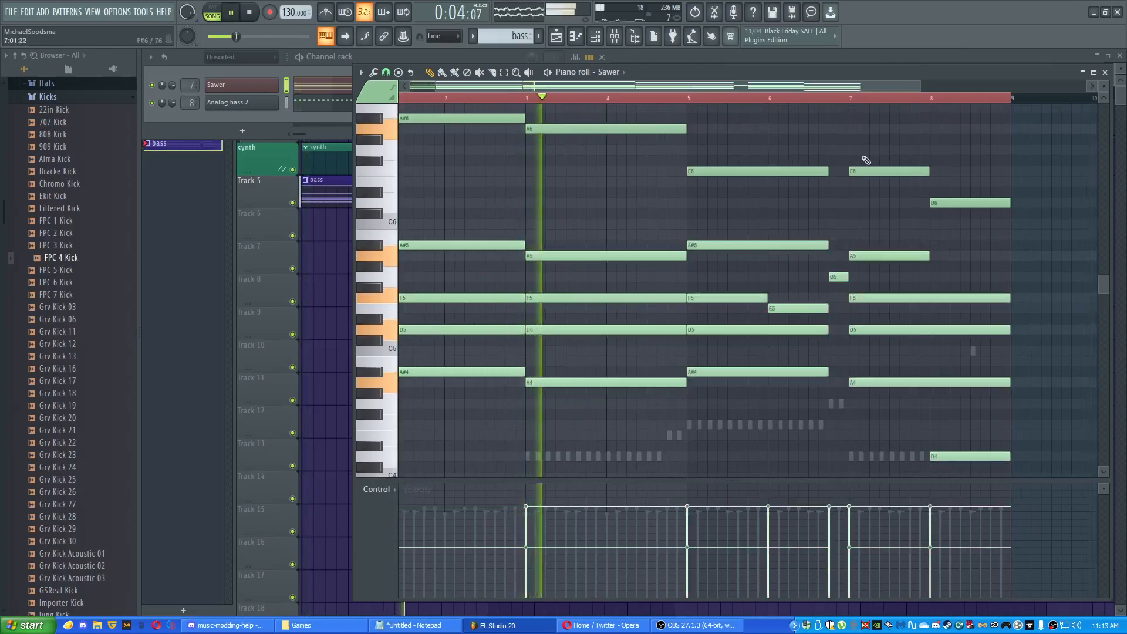
left_click(1105, 72)
left_click(602, 57)
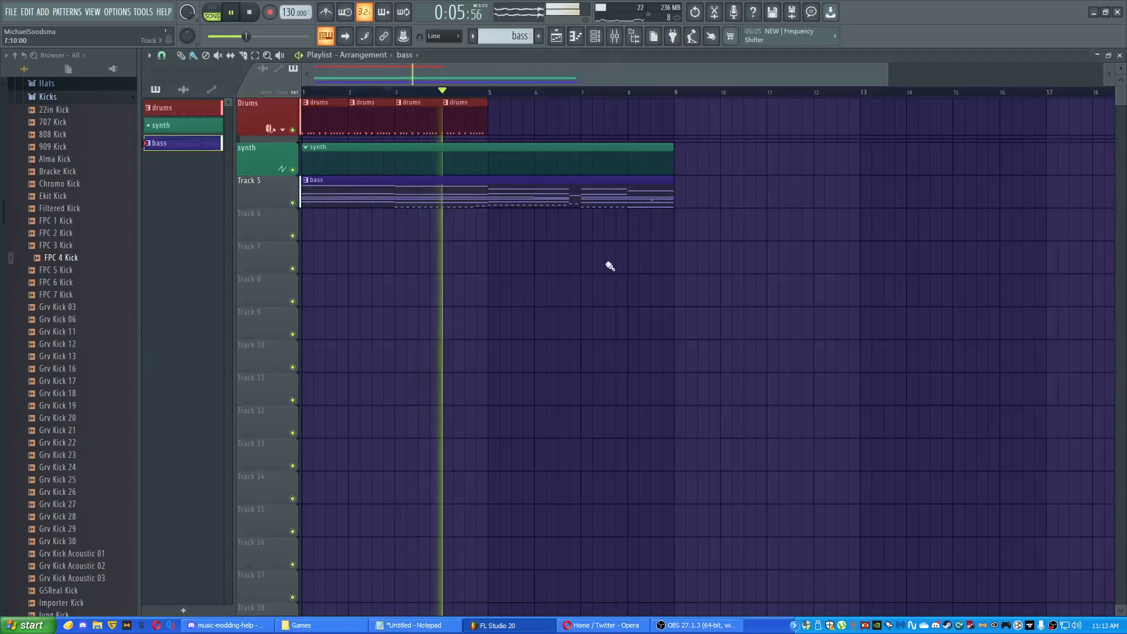
- Set the SIDECHAING track's peak controller to about 34% decay speed and 100% peak tension, checking its curve during playback
left_click(615, 36)
key("space")
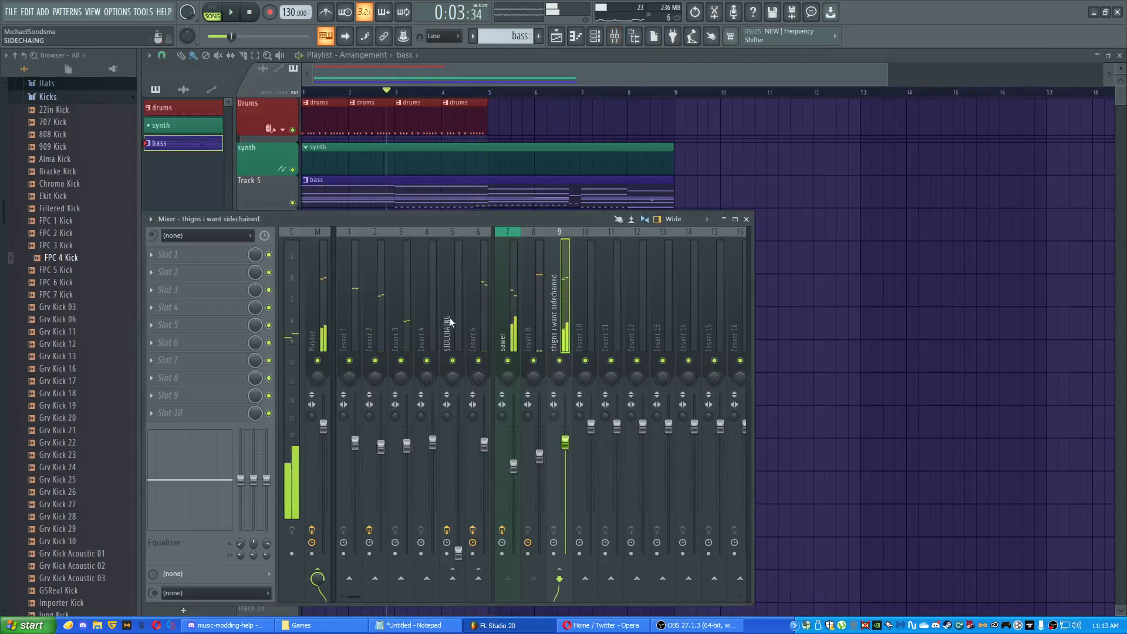
left_click(452, 294)
left_click(172, 254)
left_click_drag(882, 214, 821, 259)
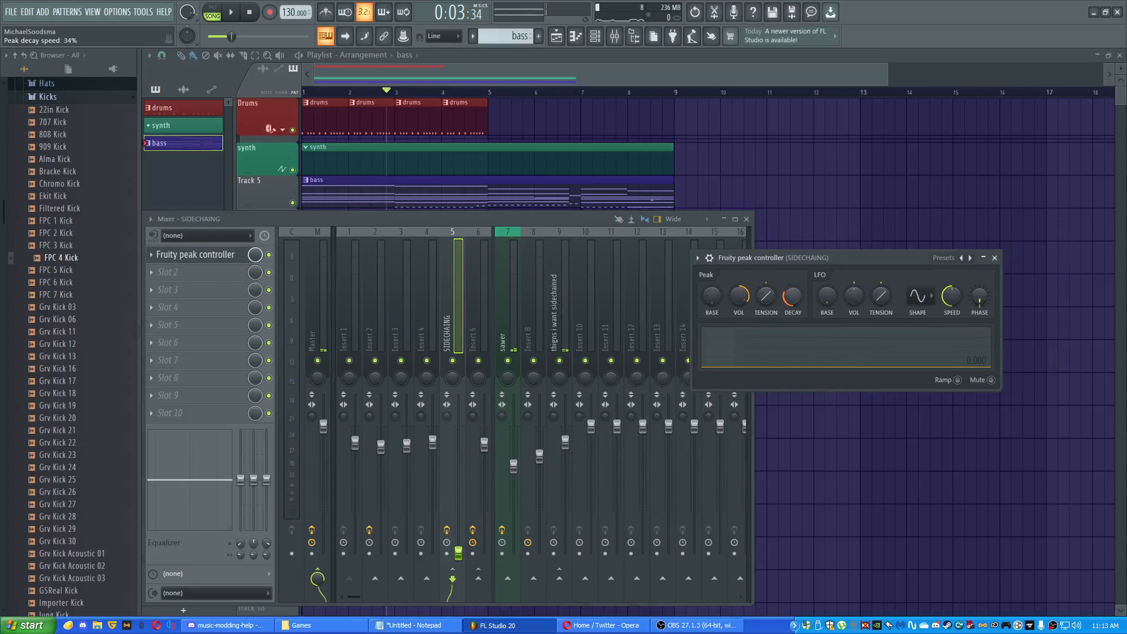
key("space")
left_click_drag(765, 295, 765, 270)
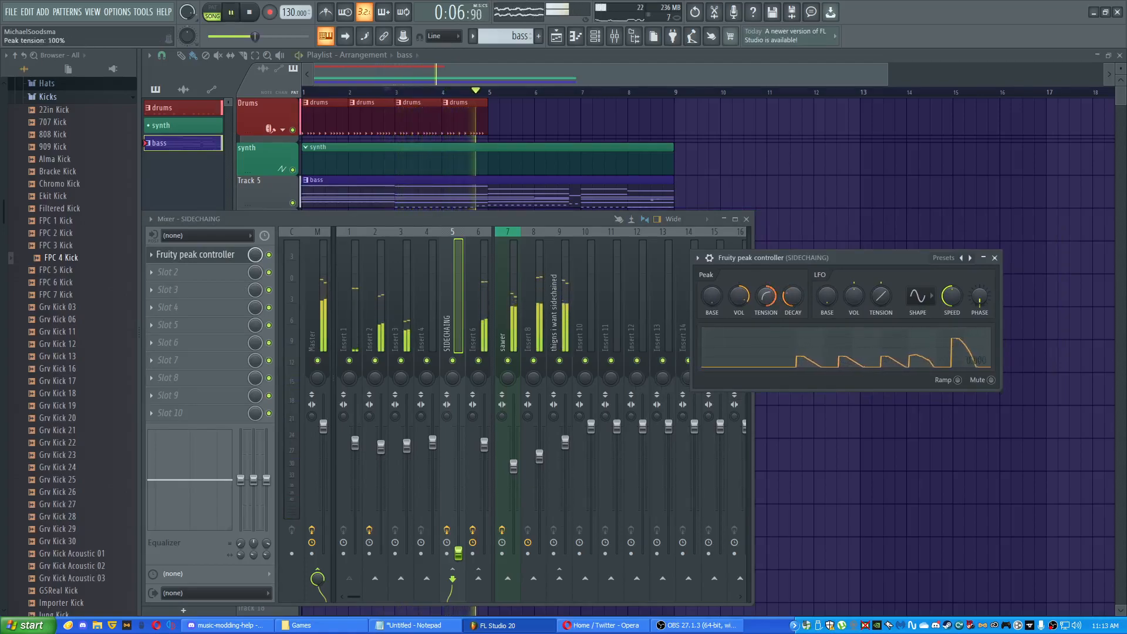
key("space")
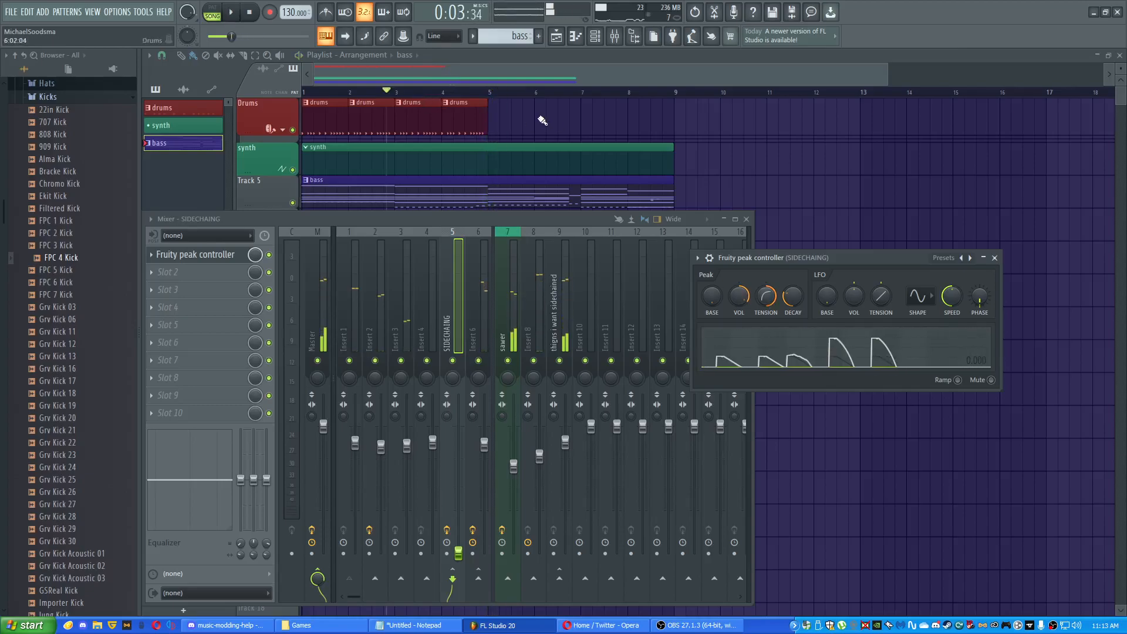
- Extend the drums clips in the playlist through bar 8 to match the bass clip's length and start playback
key("F9")
mouse_move(300, 116)
left_mouse_down()
mouse_move(511, 134)
mouse_move(651, 126)
left_mouse_up()
key("space")
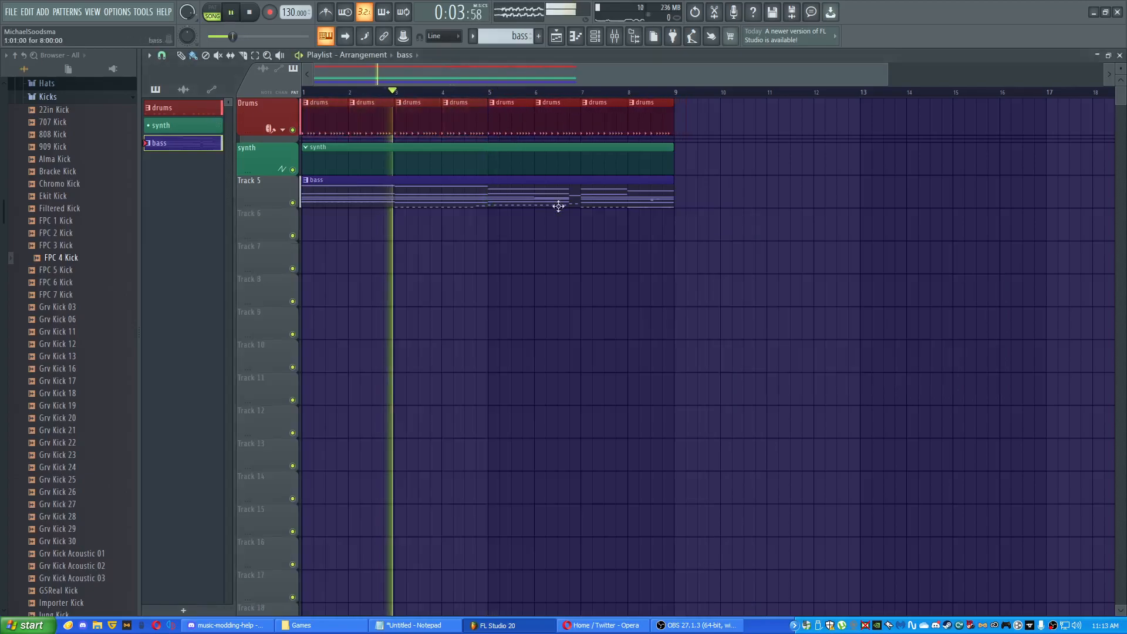
- Fine-tune the peak decay of the SIDECHAING track's peak controller during playback, stop, and close the plugin and mixer
left_click(621, 37)
left_click(555, 318)
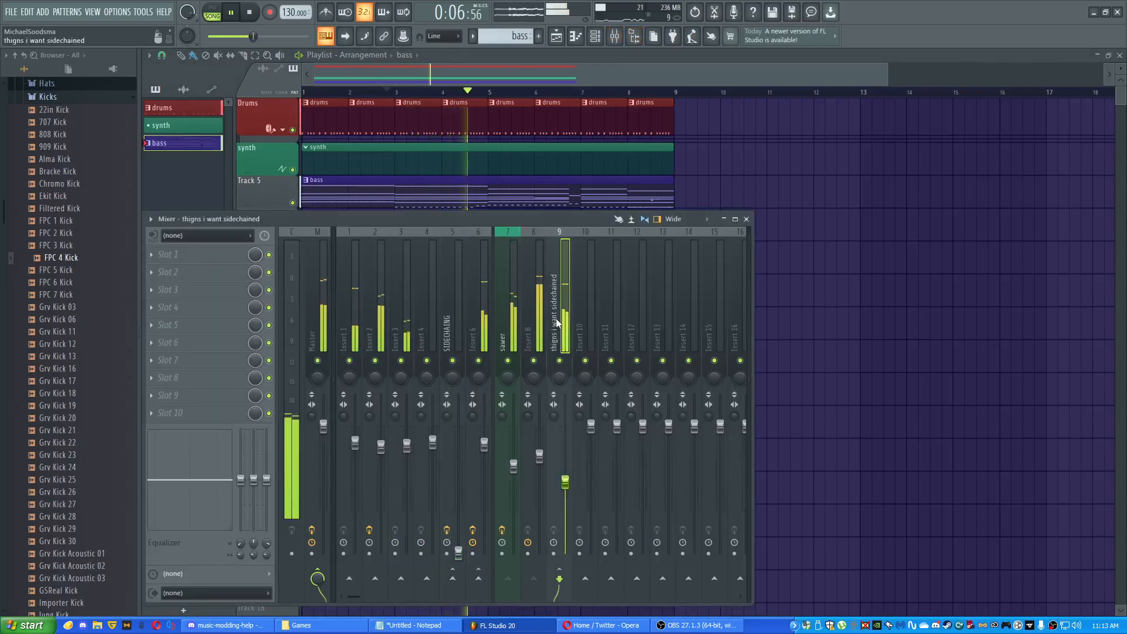
left_click(455, 312)
left_click(193, 254)
left_click_drag(792, 296, 765, 301)
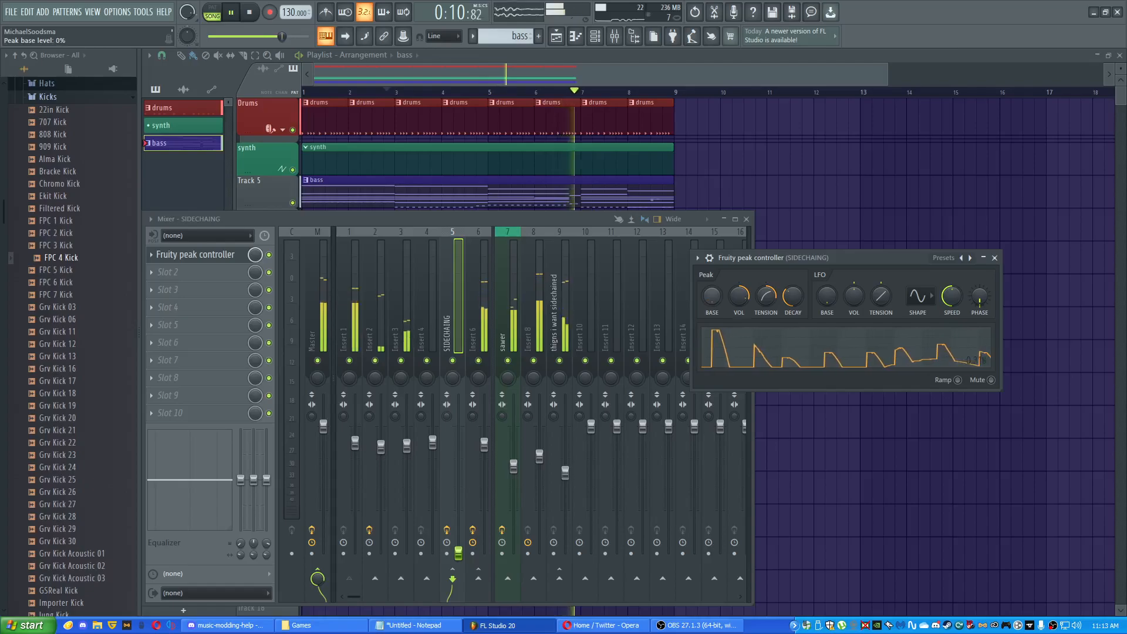
left_click(995, 258)
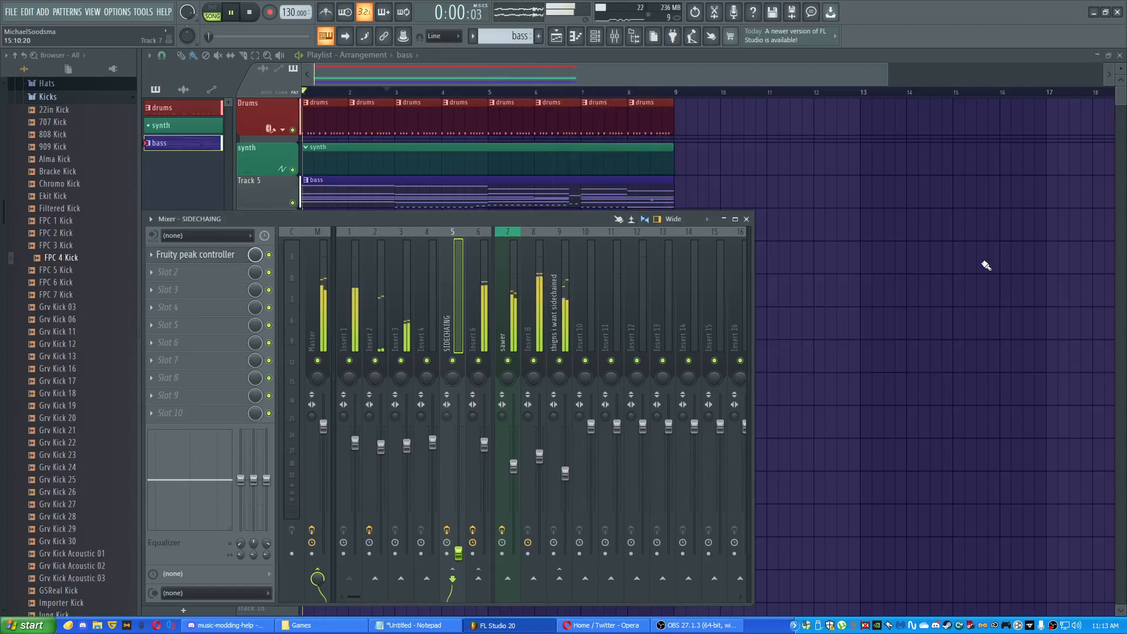
key("space")
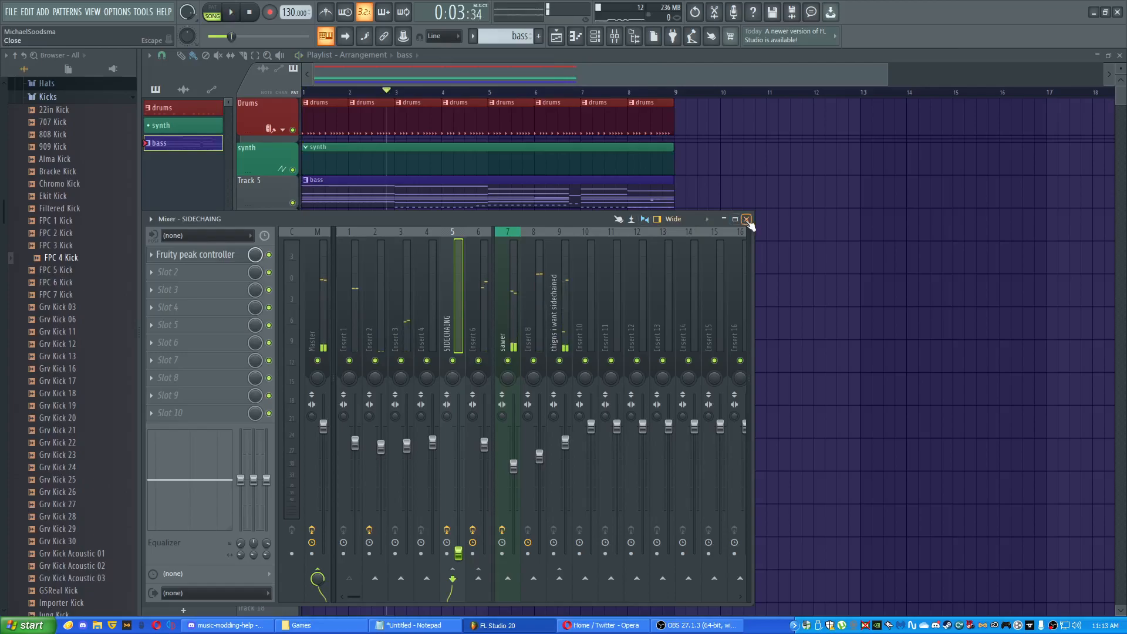
left_click(747, 219)
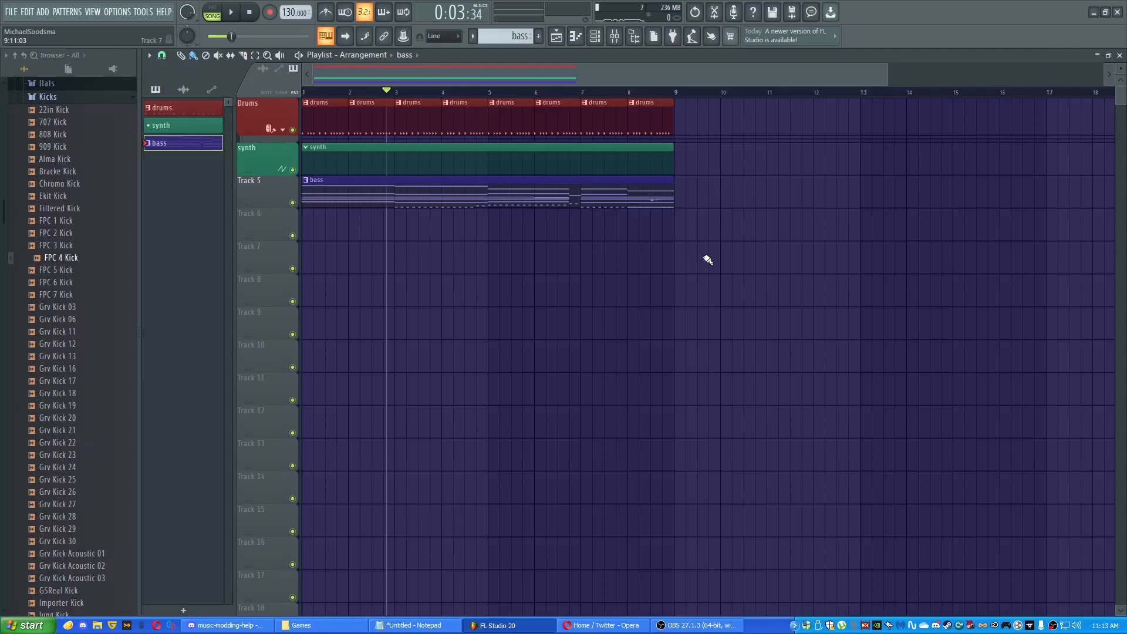
- Cut all the Sawer chord notes out of the bass pattern
scroll(590, 223, "down", 1)
scroll(438, 272, "up", 1)
double_click(369, 165)
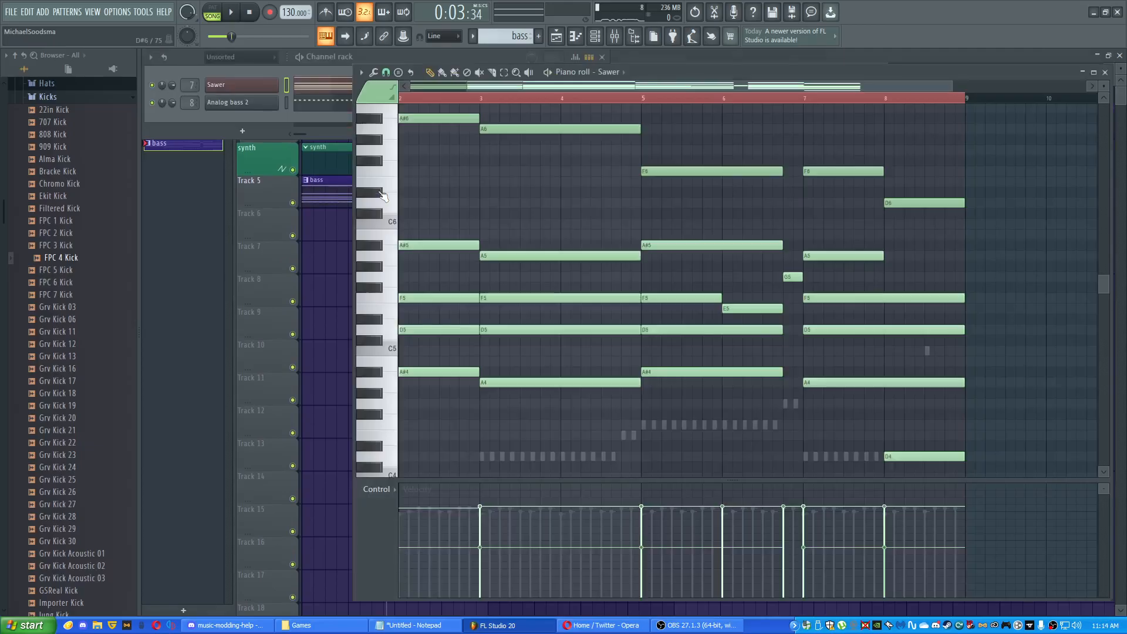
key("ctrl+a")
key("Delete")
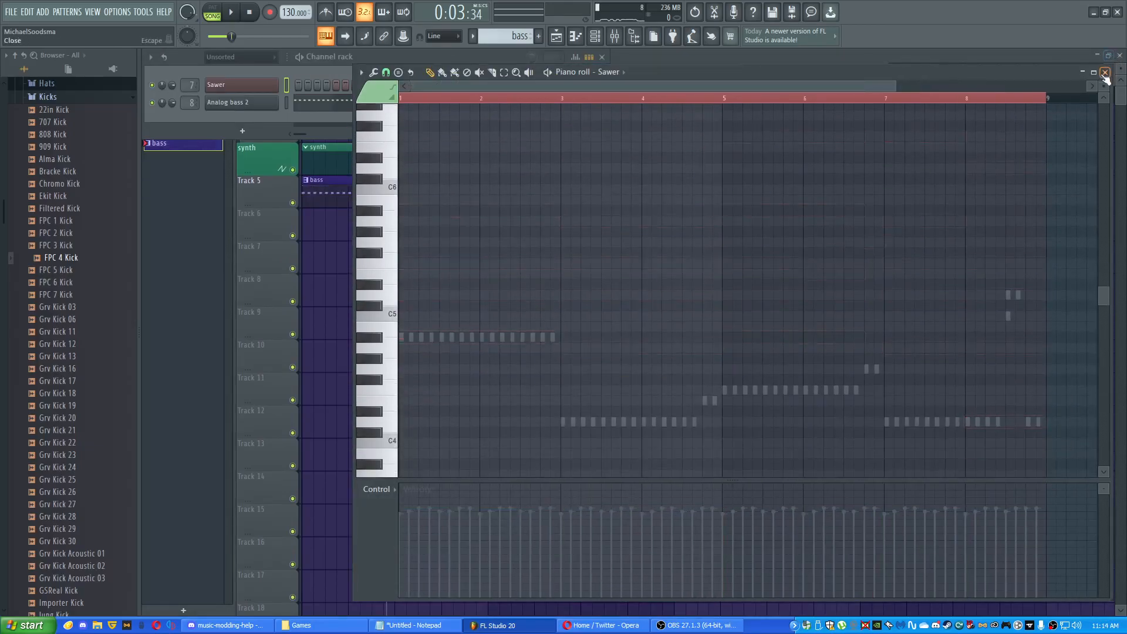
- Paste the Sawer chord notes into the synth pattern and close the piano roll and channel rack
left_click(440, 145)
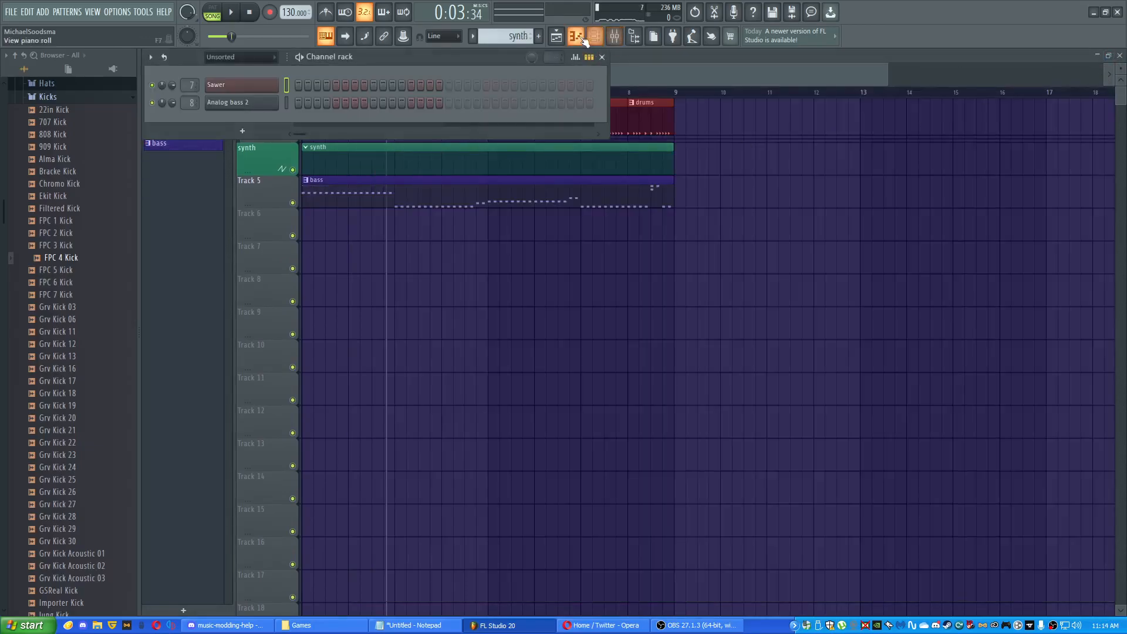
left_click(576, 37)
key("ctrl+v")
left_click(1095, 77)
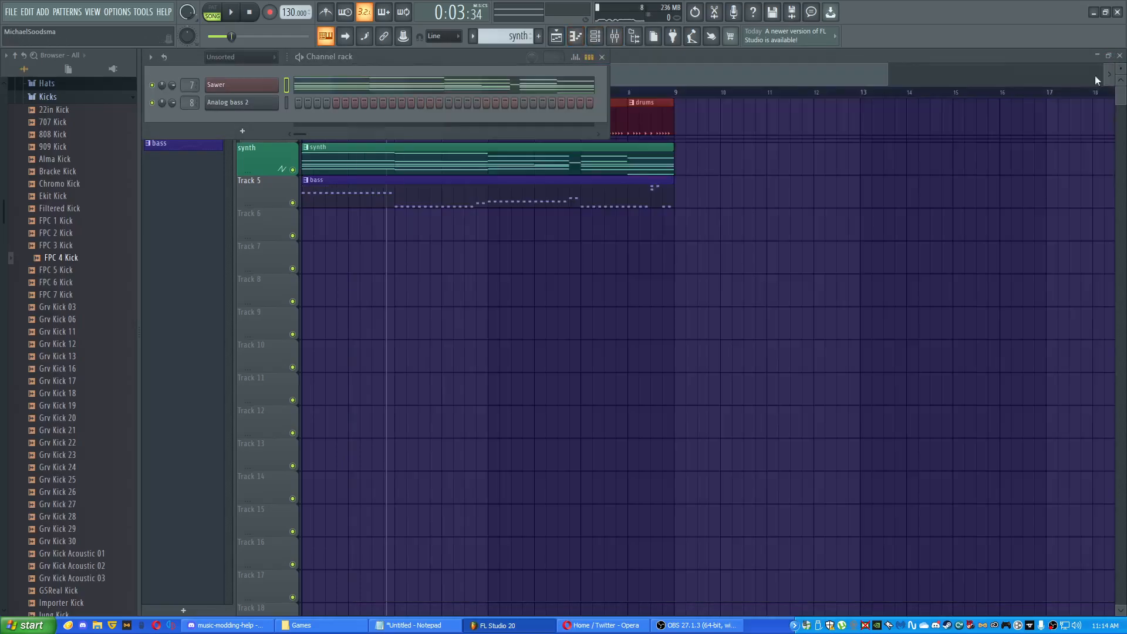
left_click(602, 56)
scroll(549, 193, "up", 3)
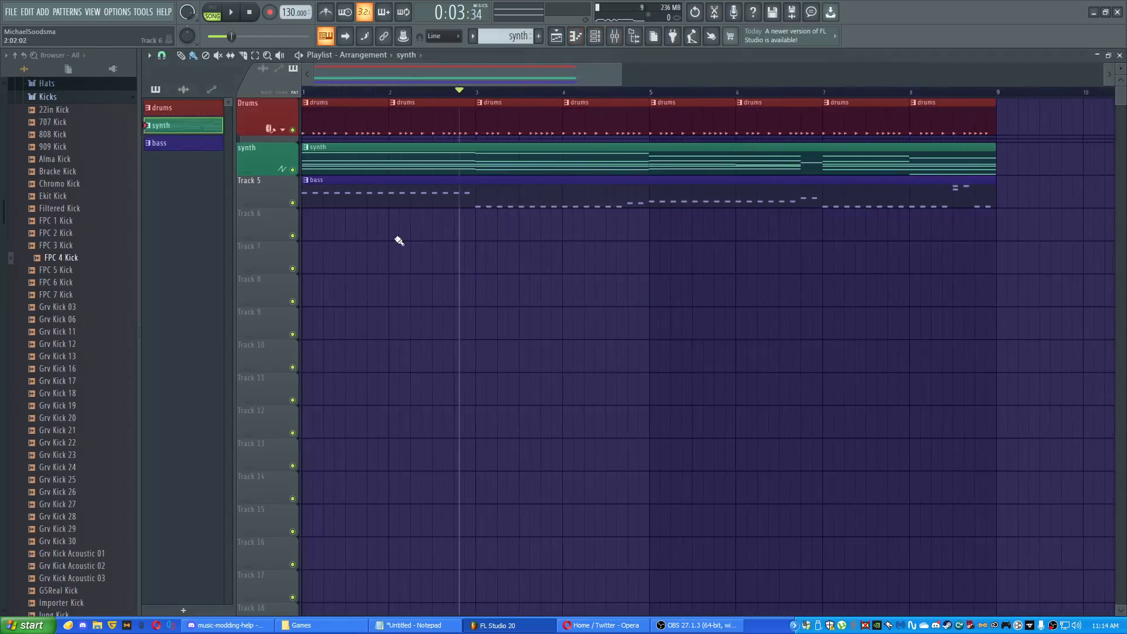
- Reopen the mixer and move it clear of the first bars of the playlist
left_click(615, 37)
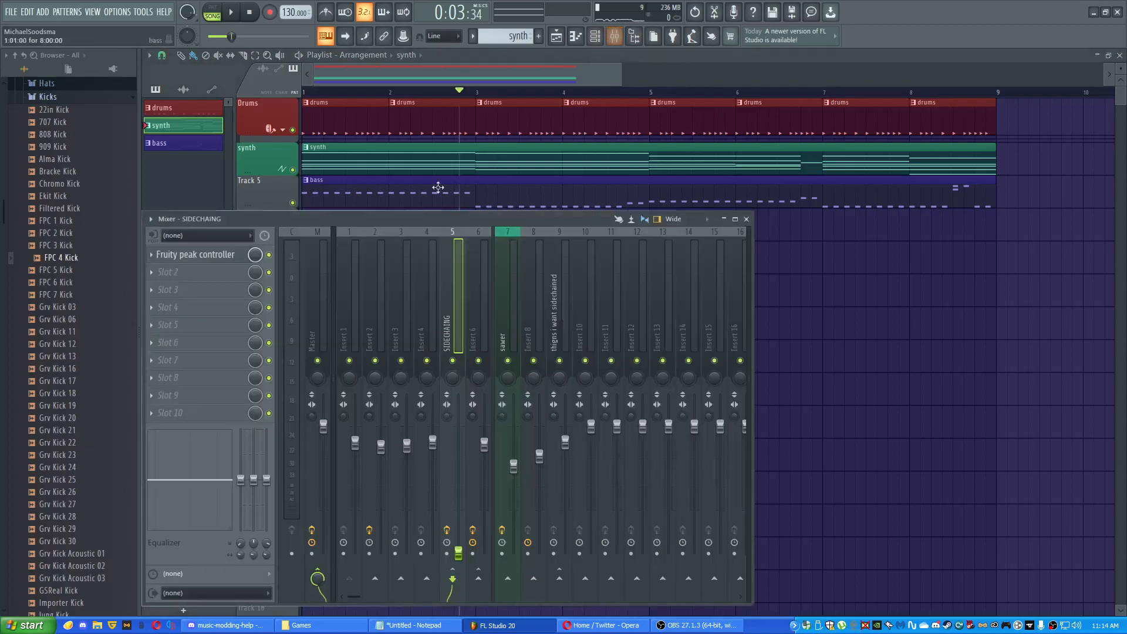
left_click_drag(541, 218, 903, 213)
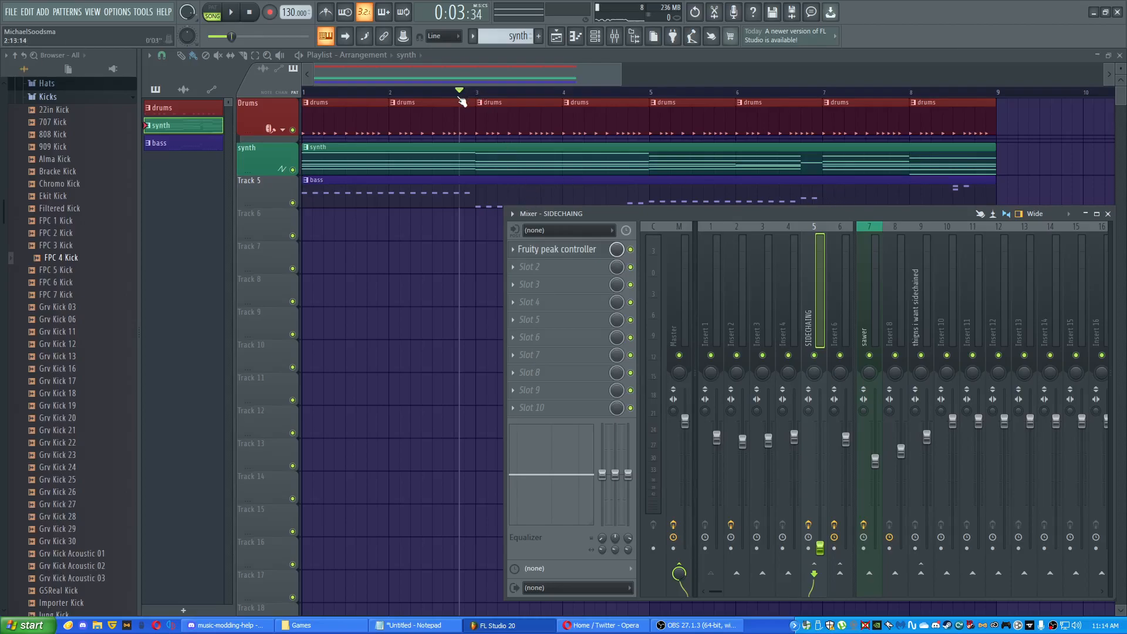
- Play the song briefly to check the mixer levels, and select the Insert 2 track
key("F9")
key("space")
left_click(615, 37)
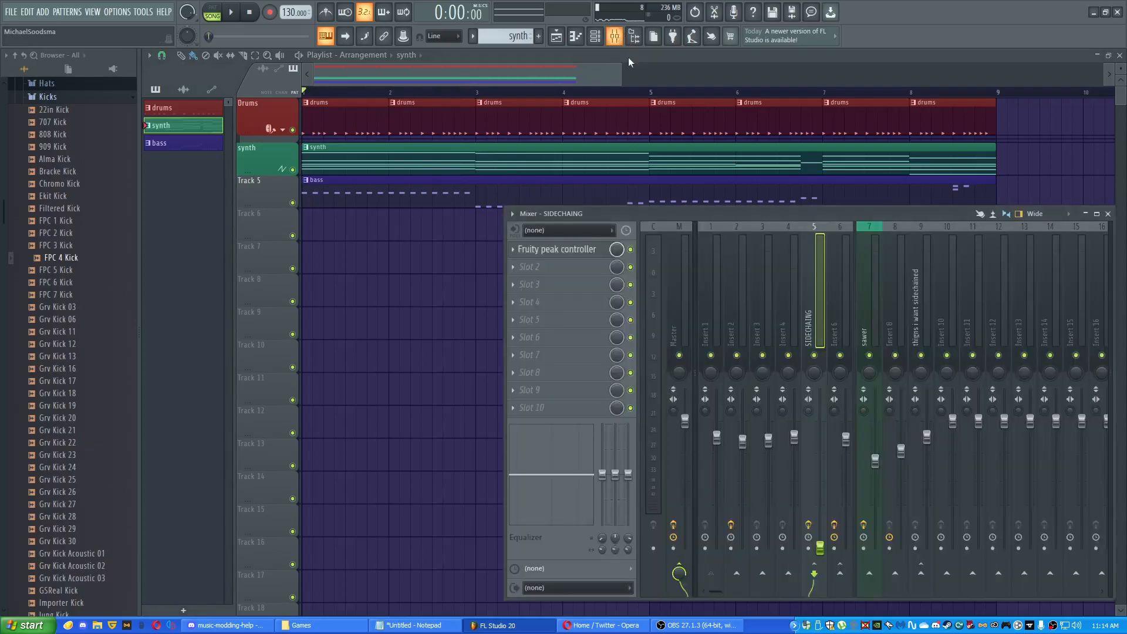
key("Left")
key("Left")
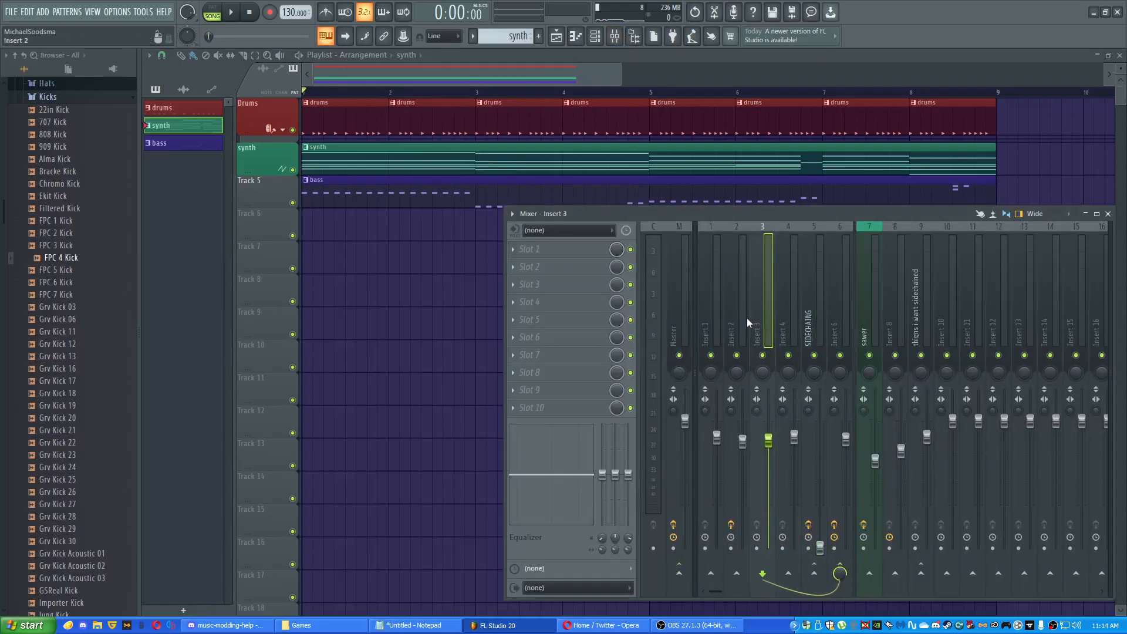
key("space")
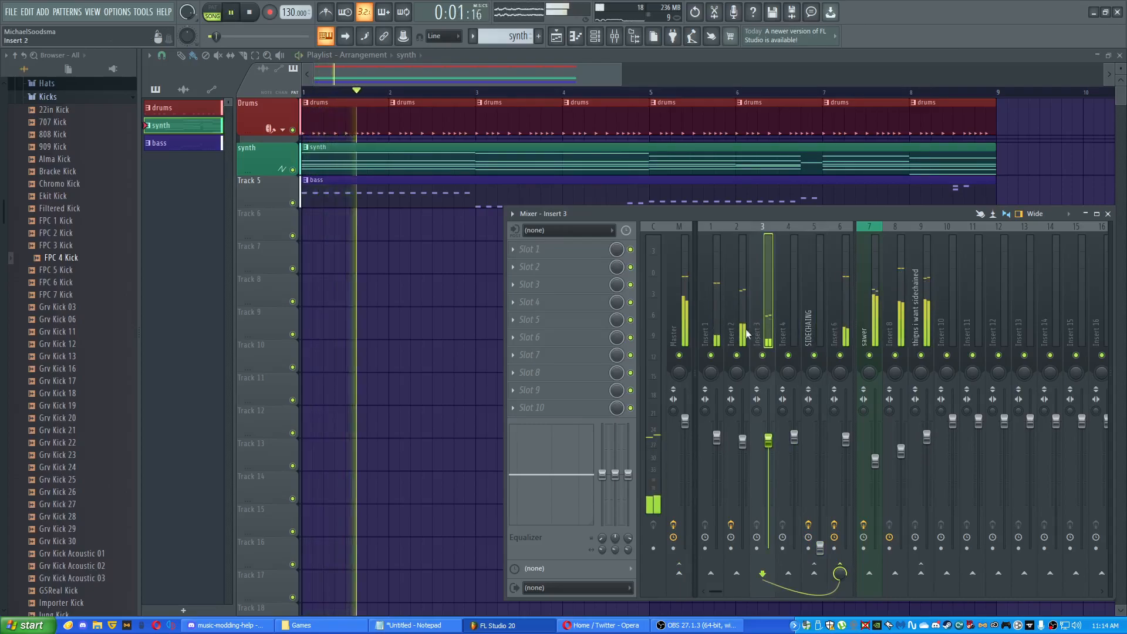
key("space")
key("Left")
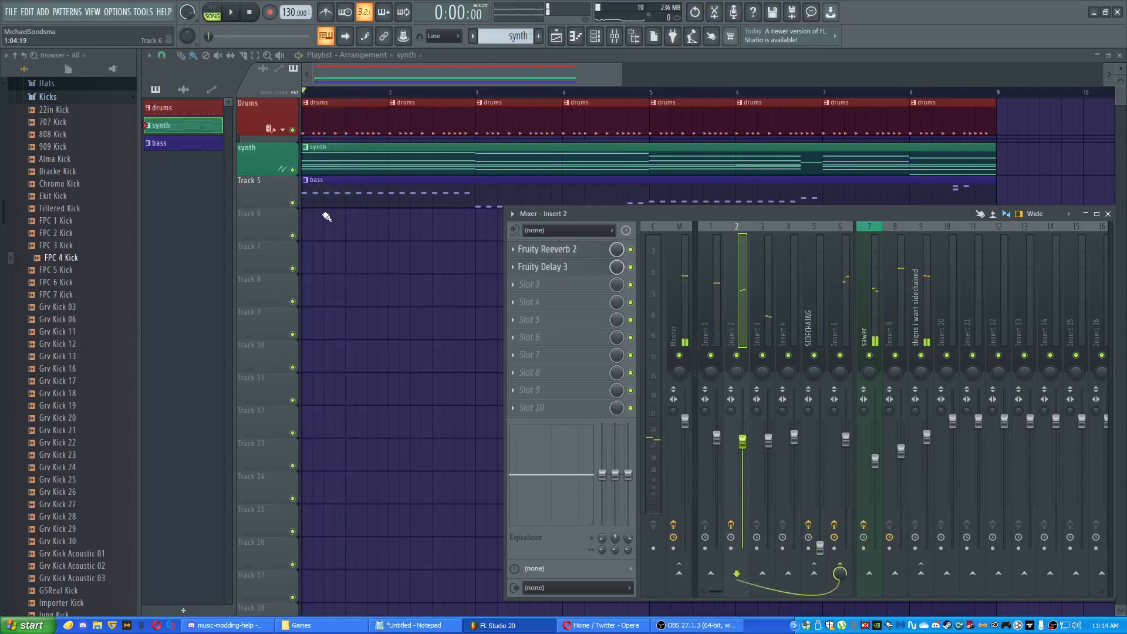
- Move the mixer down out of the way and select the first two bars of the playlist timeline
left_click_drag(652, 211, 559, 250)
left_click_drag(482, 100, 366, 108)
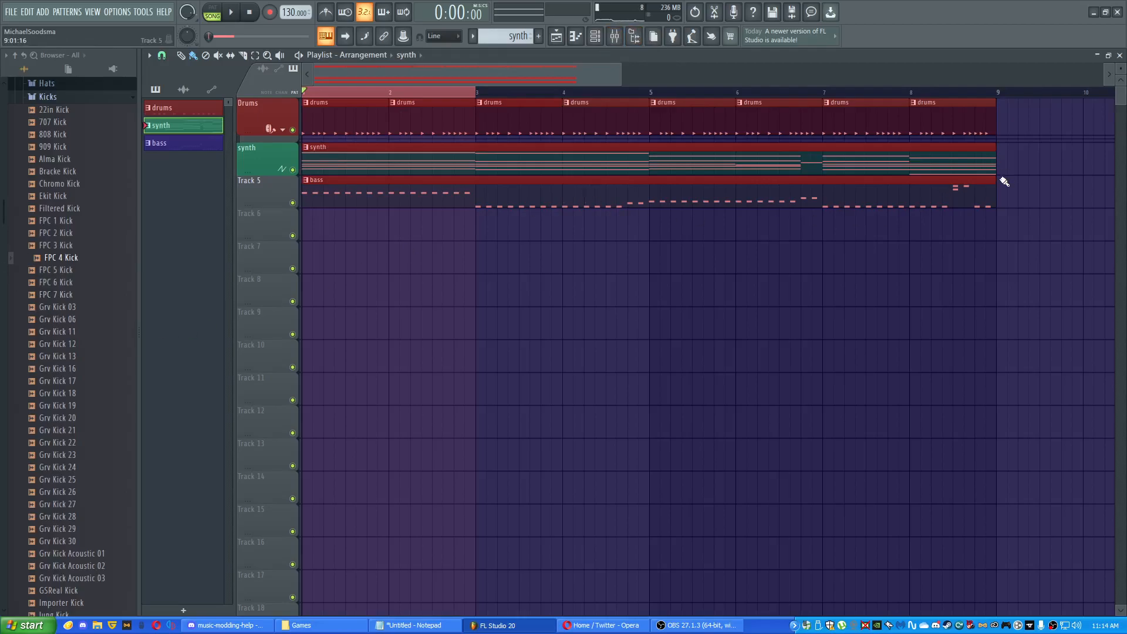
scroll(1007, 204, "down", 5)
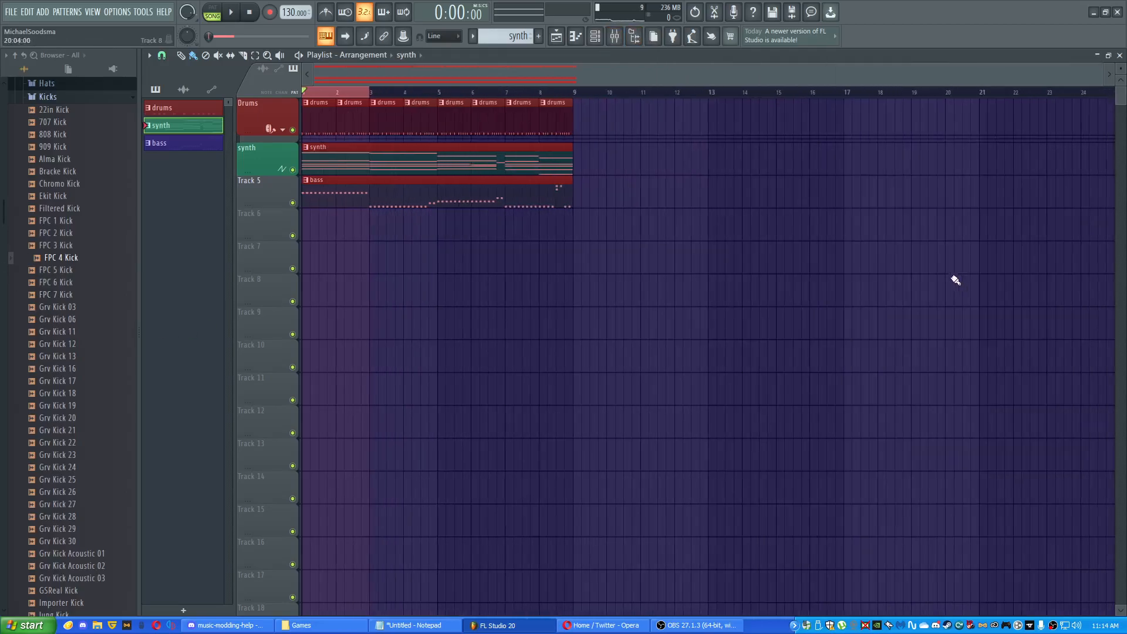
key("space")
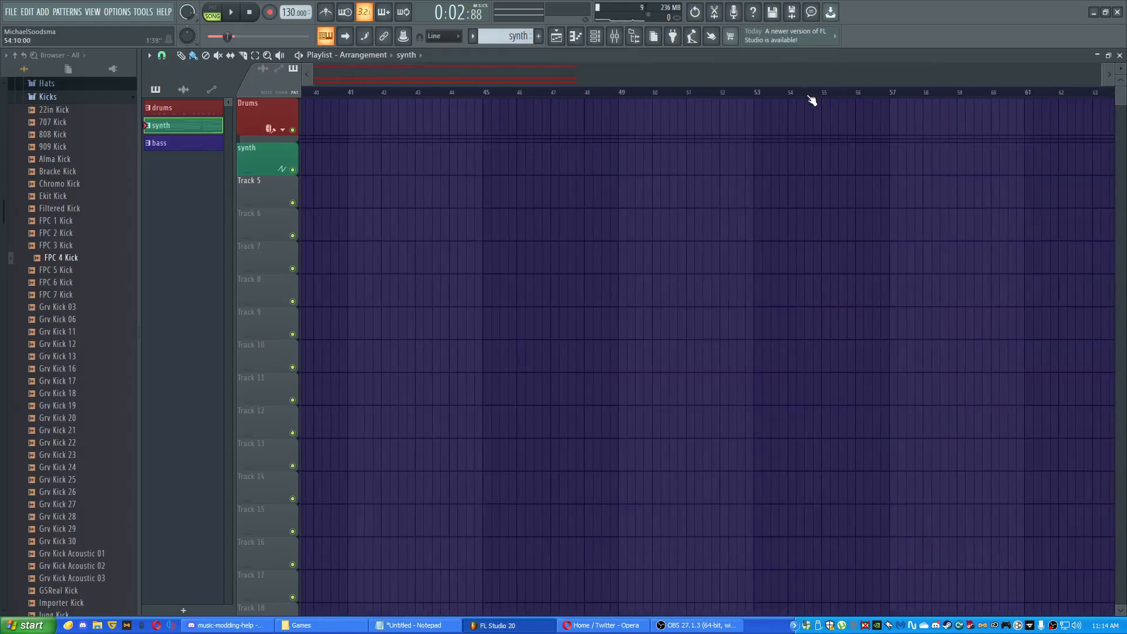
scroll(763, 189, "down", 1)
scroll(333, 274, "up", 7)
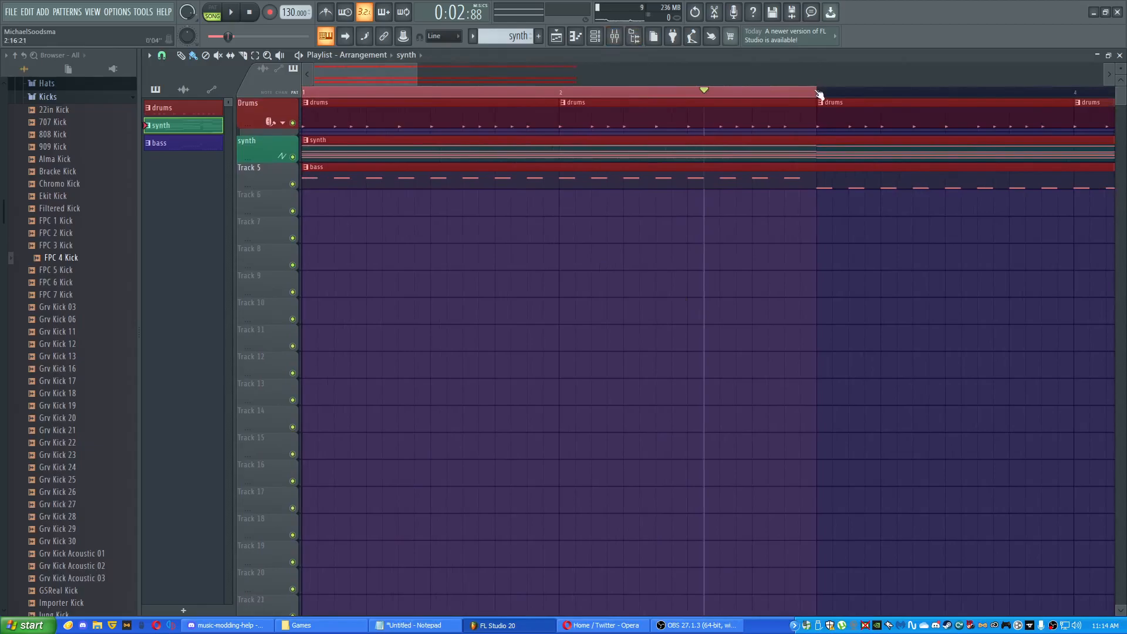
- Try a three-bar time selection in the playlist, and set the selection back to the first two bars
left_click_drag(798, 100, 1099, 113)
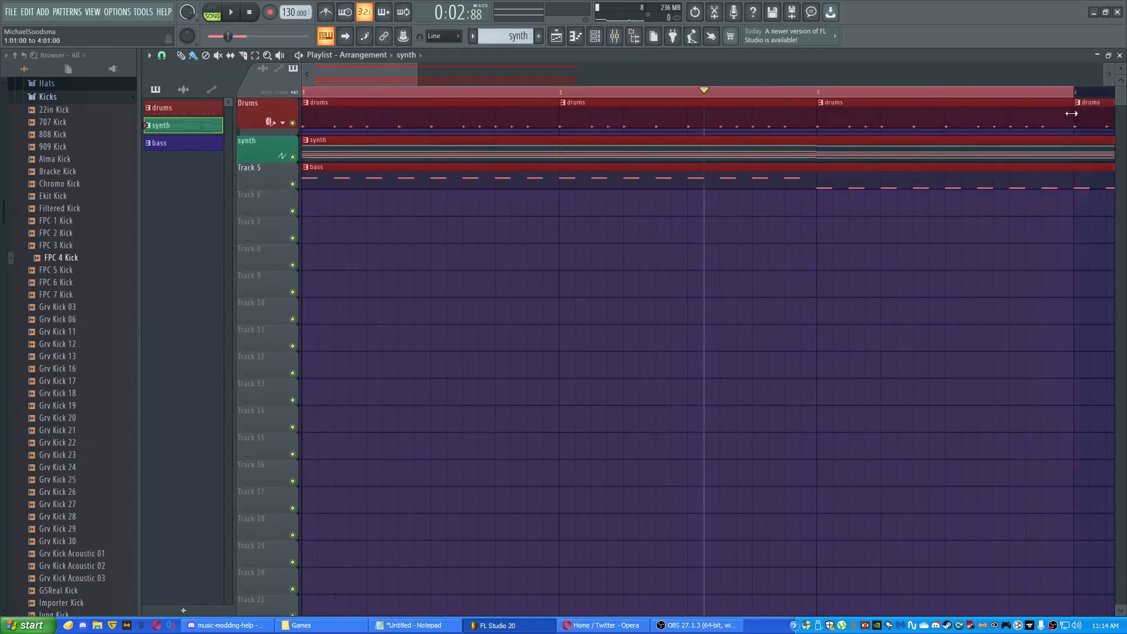
key("space")
scroll(1029, 174, "down", 1)
scroll(1027, 174, "down", 1)
scroll(1026, 172, "up", 1)
key("space")
left_click_drag(938, 91, 665, 123)
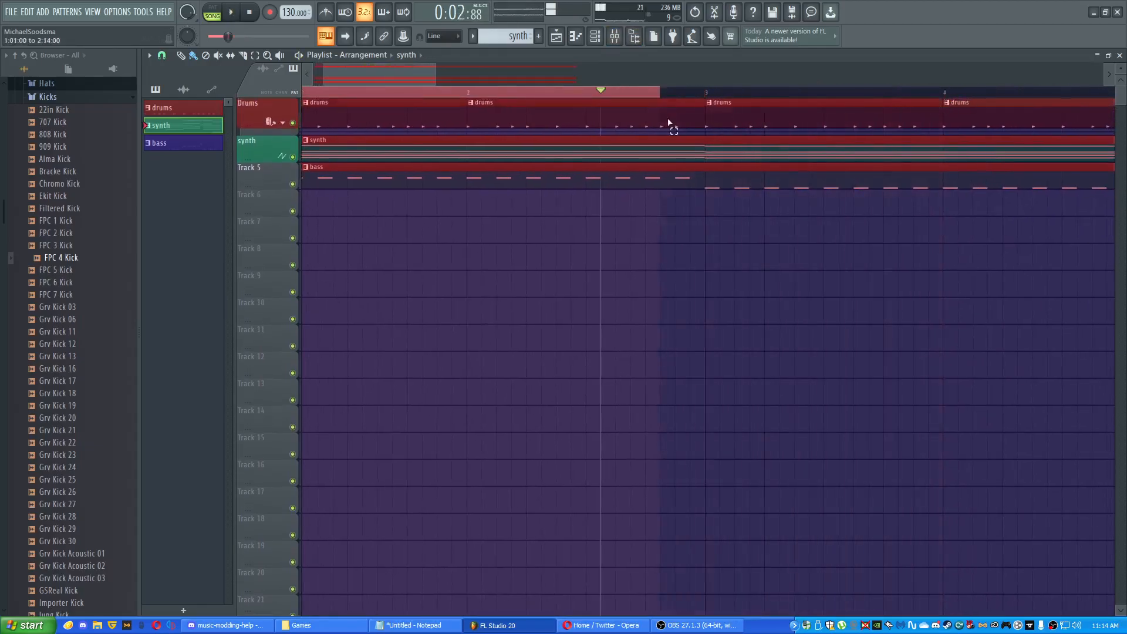
scroll(516, 225, "down", 2)
- Create an automation clip for the Insert 2 volume fader across the selected bars
left_click(614, 36)
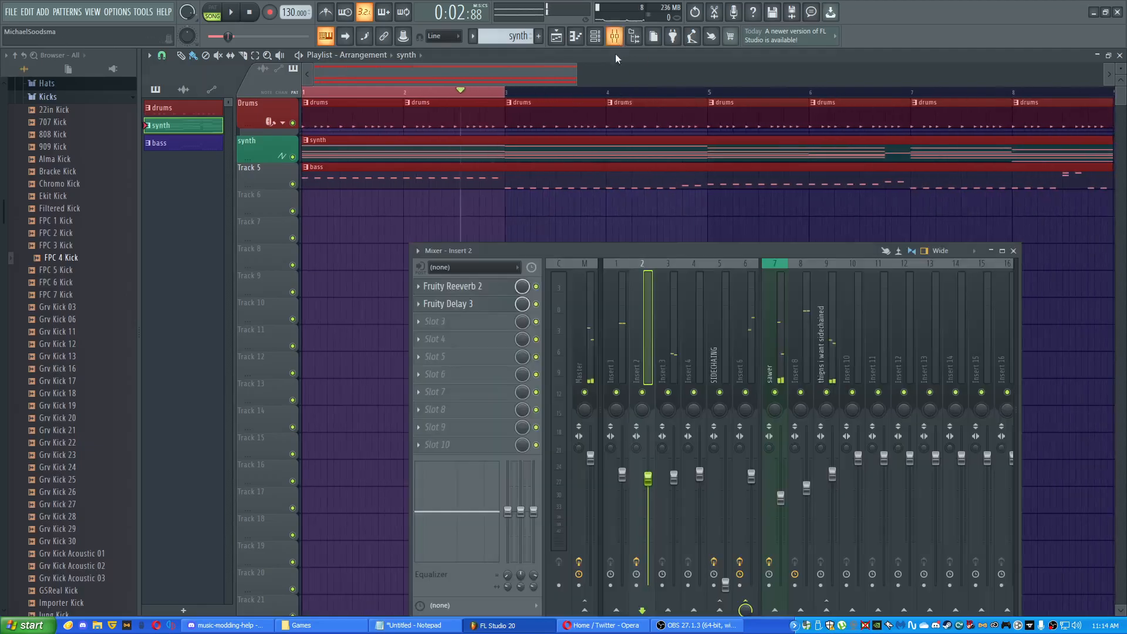
right_click(657, 492)
left_click(669, 516)
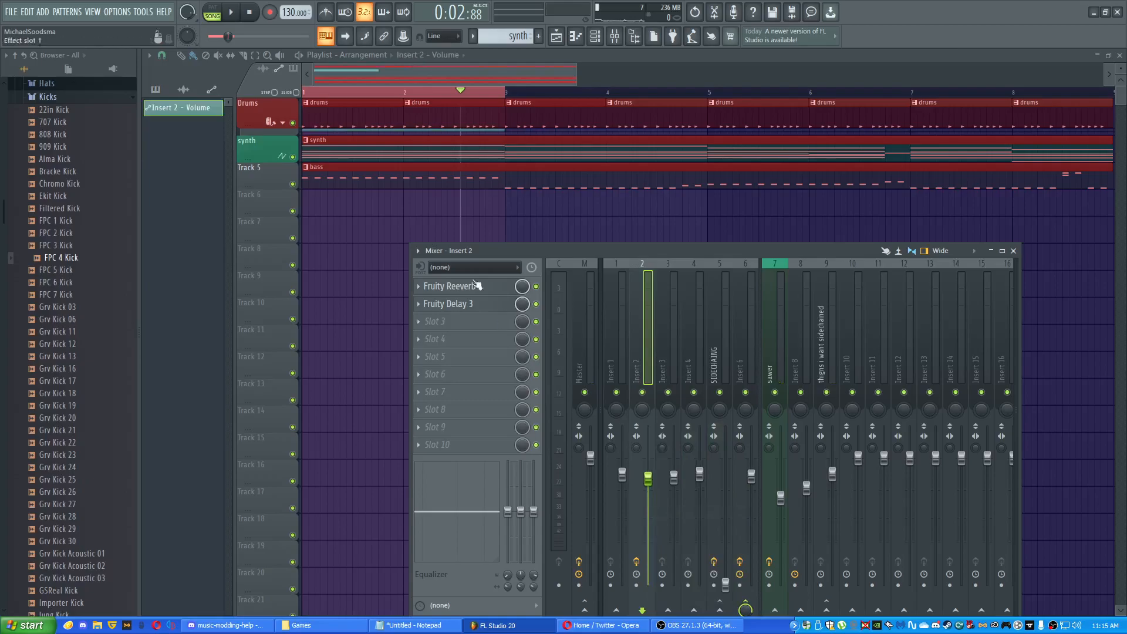
- Expand the Drums track group and move the Insert 2 volume automation clip to Track 6 below the bass
left_click(283, 123)
left_click_drag(332, 132, 328, 249)
scroll(331, 294, "up", 3)
scroll(333, 297, "down", 4)
scroll(357, 305, "up", 6)
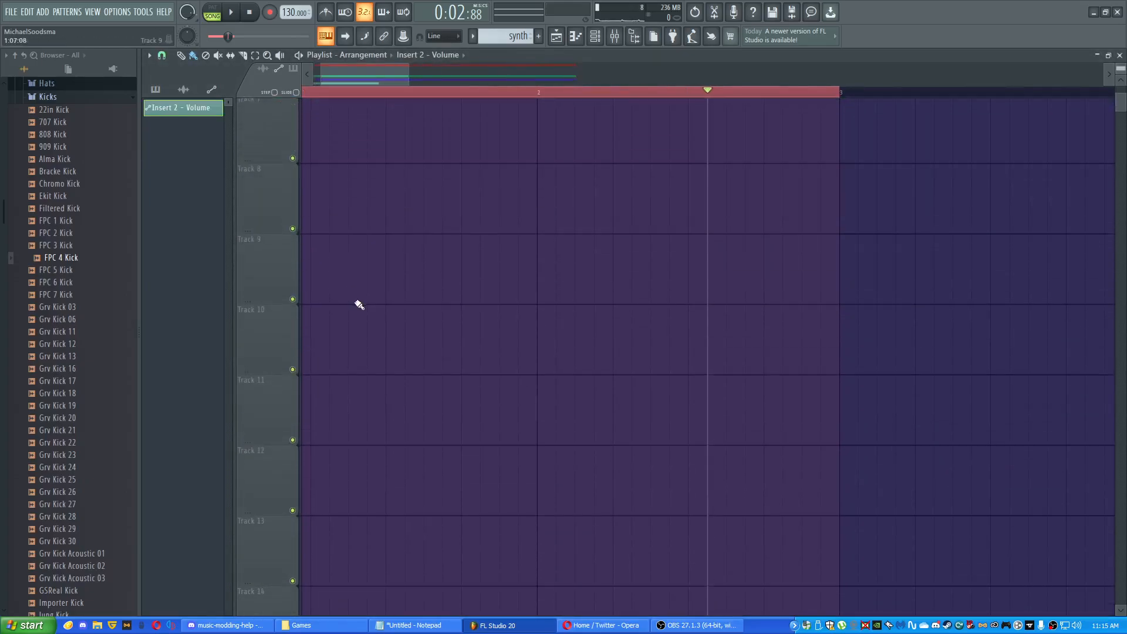
left_click_drag(357, 305, 513, 463)
scroll(487, 454, "up", 1)
scroll(487, 454, "down", 2)
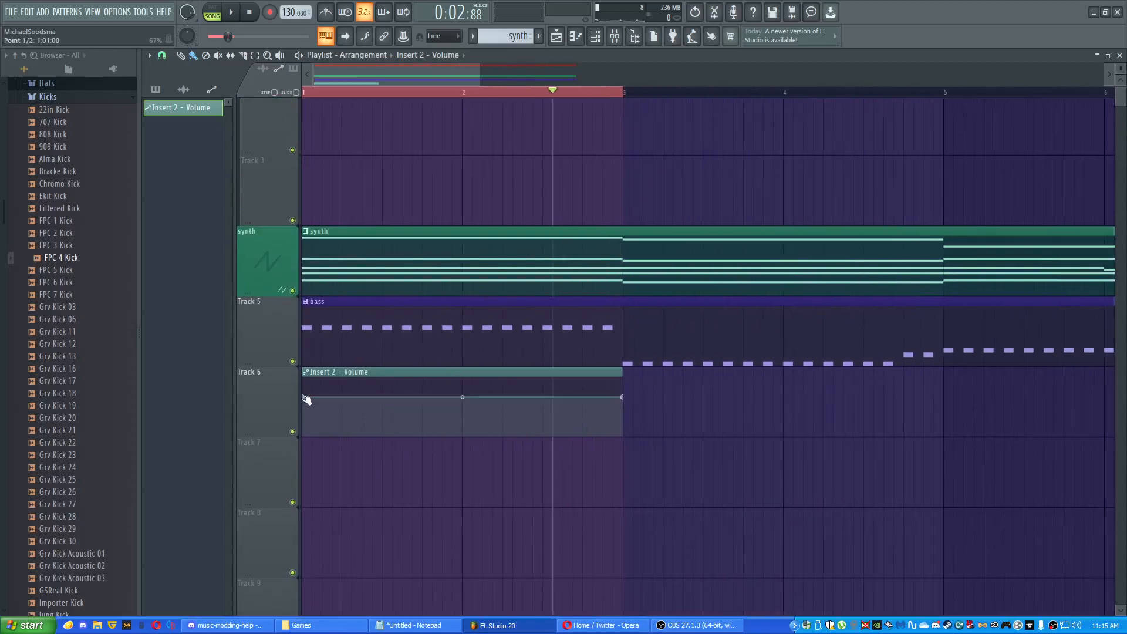
- Lower the first point of the Insert 2 volume clip to its minimum and return the playhead to the song start
left_click_drag(305, 400, 307, 439)
left_click_drag(556, 97, 185, 109)
- Reopen the mixer, shrink the playlist from full size, and arrange the two windows side by side
left_click(615, 37)
left_click_drag(311, 94, 331, 94)
left_click(1108, 54)
left_click_drag(827, 248, 1008, 189)
left_click_drag(621, 61, 455, 61)
- Scrub the playhead over the automation clip to check how the Insert 2 fader follows it
left_click_drag(288, 93, 323, 96)
left_click(832, 472)
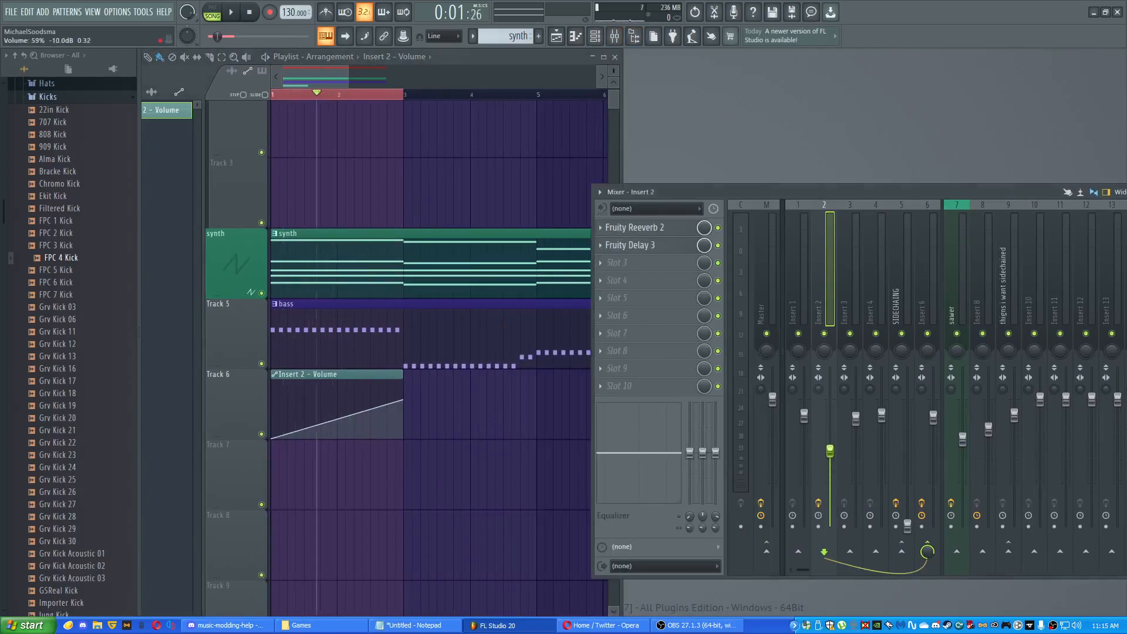
left_click_drag(283, 96, 257, 111)
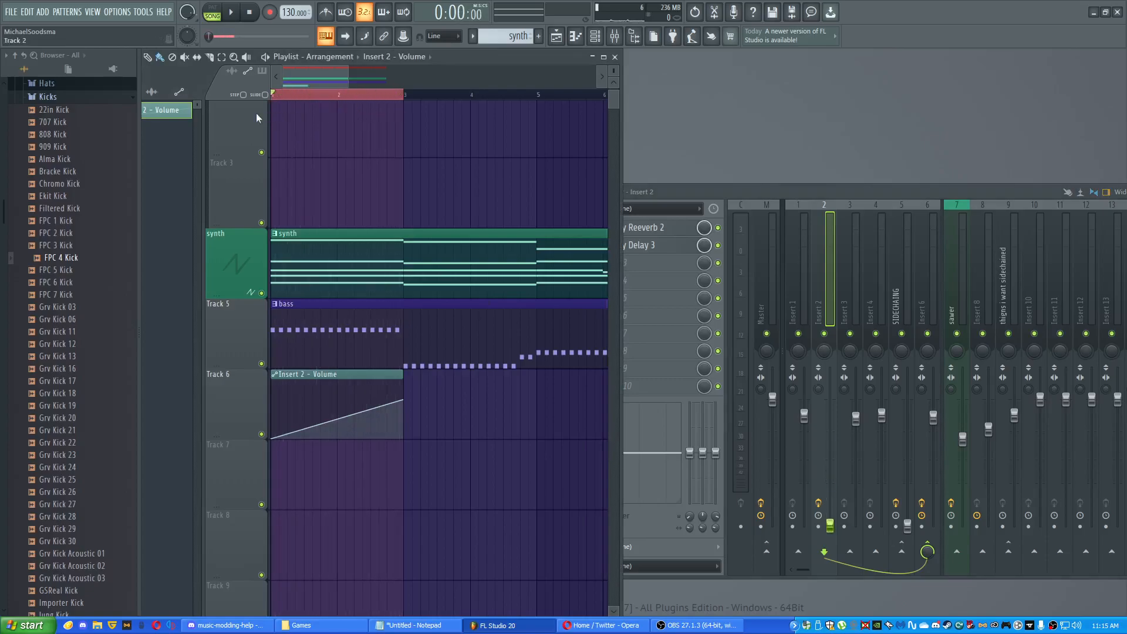
- Play the arrangement with the time selection cleared, following playback across all clips to check the volume automation
key("space")
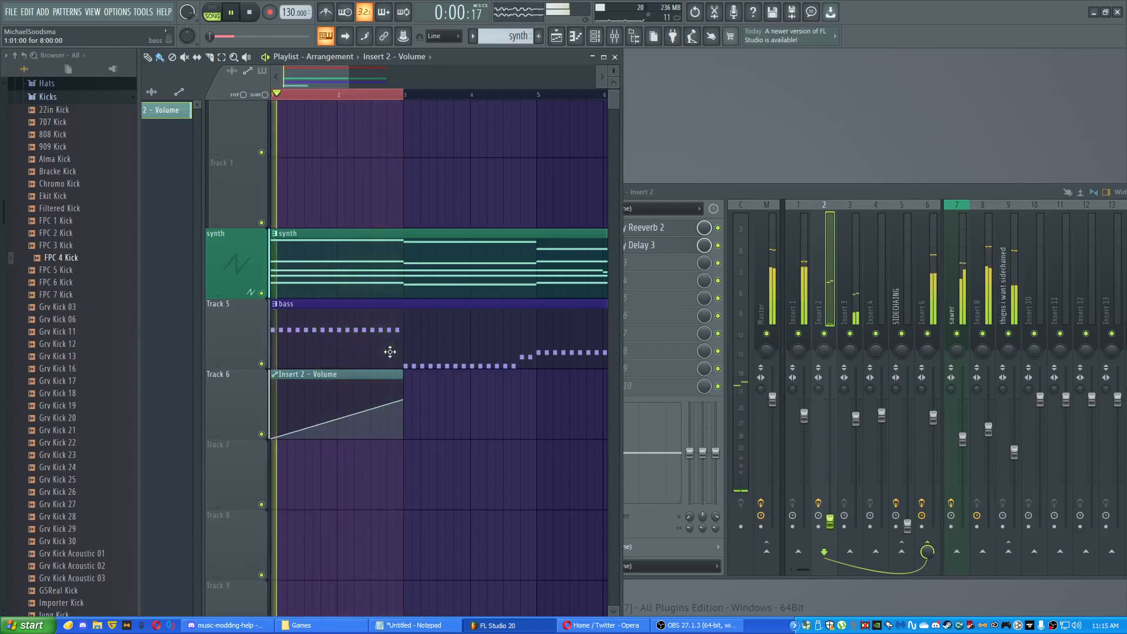
left_click(380, 97)
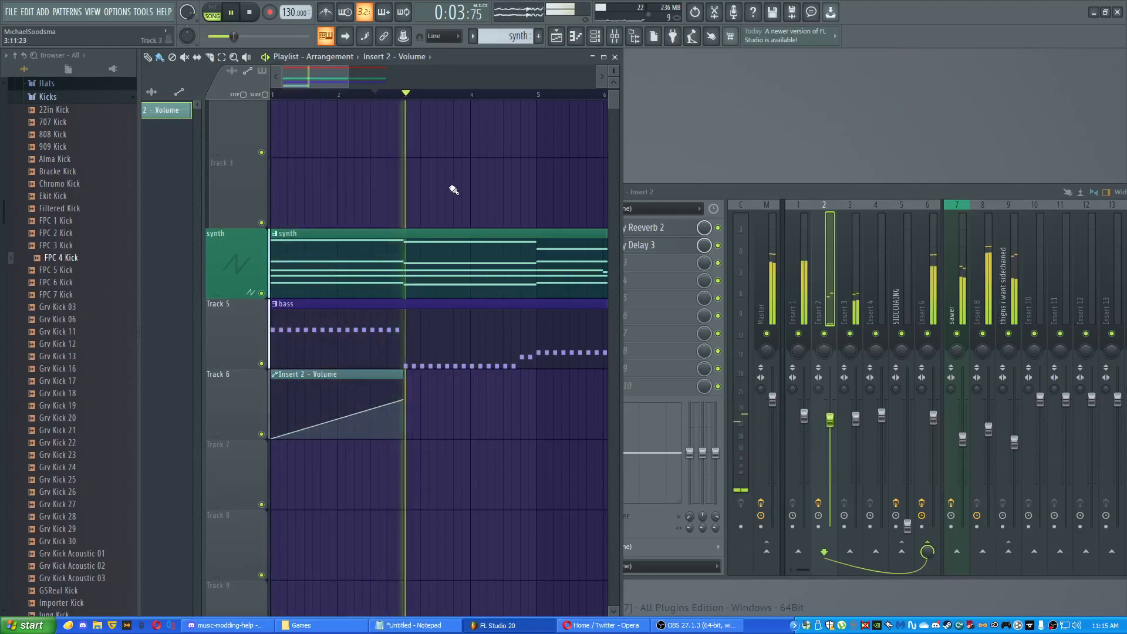
left_click_drag(482, 169, 371, 199)
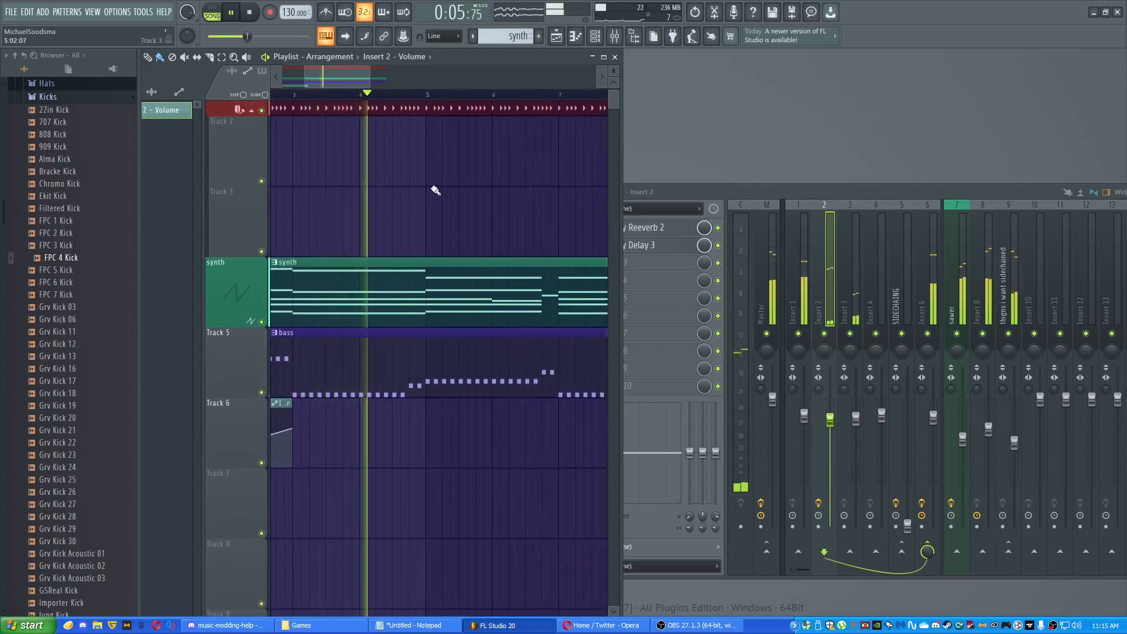
left_click_drag(432, 189, 395, 211)
left_click_drag(468, 212, 375, 233)
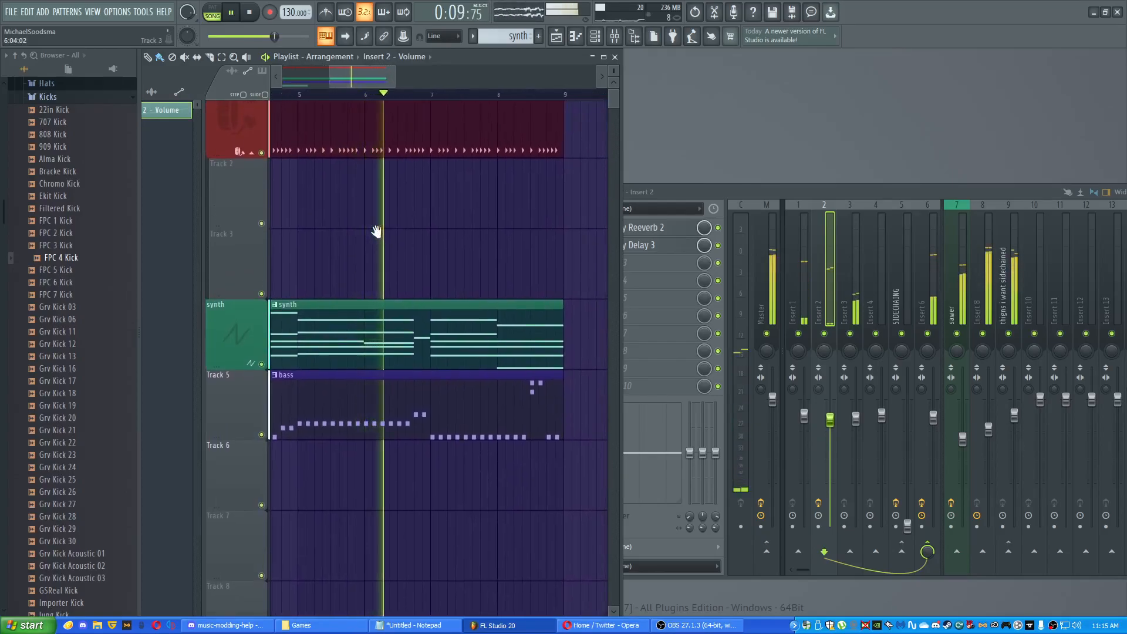
left_click_drag(485, 227, 577, 205)
scroll(485, 242, "down", 4)
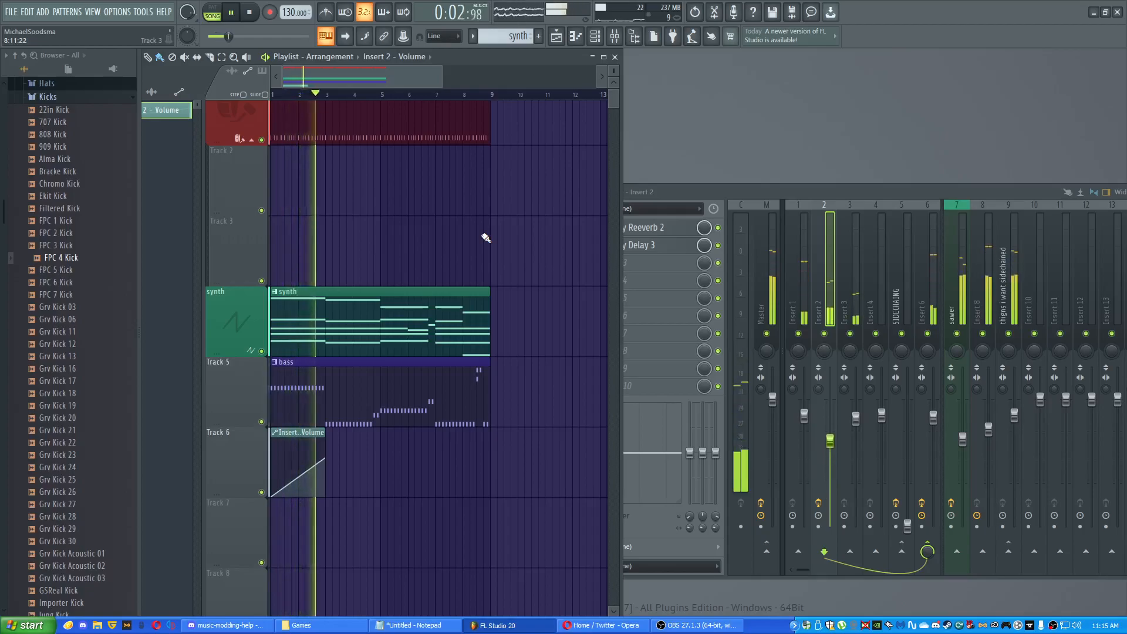
- Duplicate the drums, synth and bass clips so they repeat from bar 9, and stop playback
left_click_drag(537, 134, 522, 383)
left_click_drag(551, 243, 550, 275)
left_click(400, 280, "ctrl")
key("ctrl+s")
key("space")
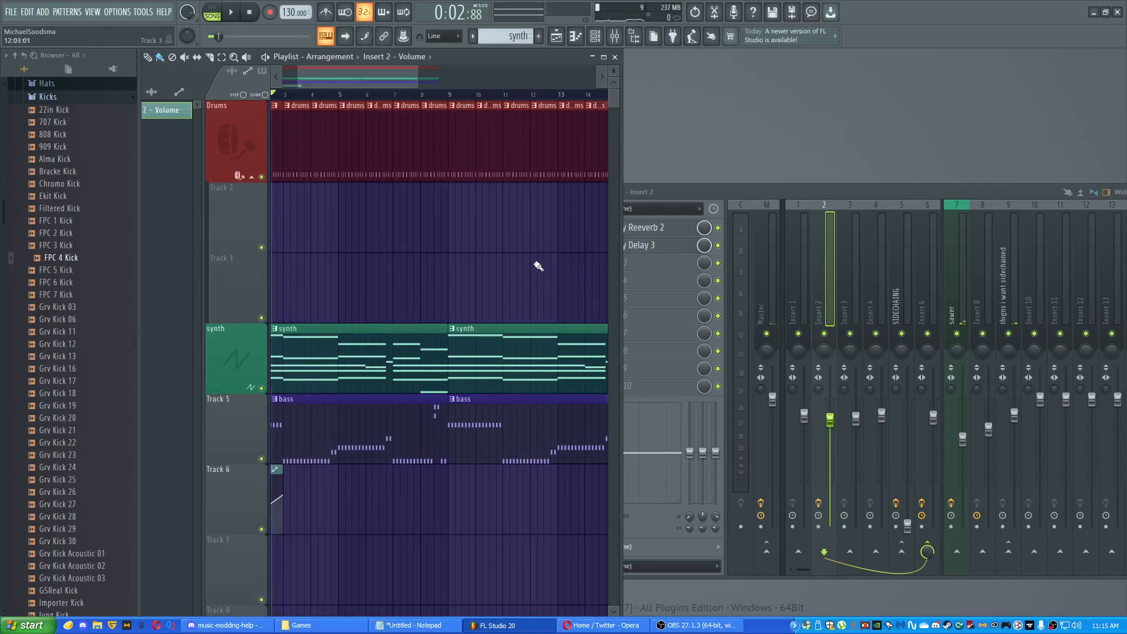
- Close the playlist and examine the automation options of the tempo, Fruity Reeverb 2's mix level and its mute switch
left_click(615, 57)
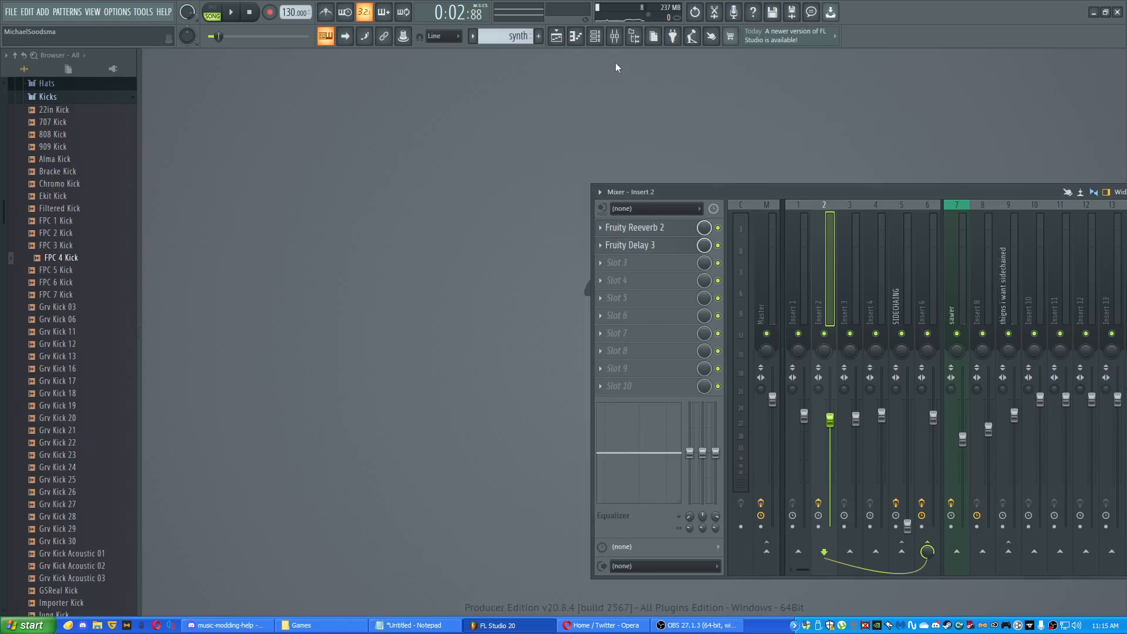
right_click(291, 12)
left_click(249, 91)
left_click(697, 232)
right_click(700, 232)
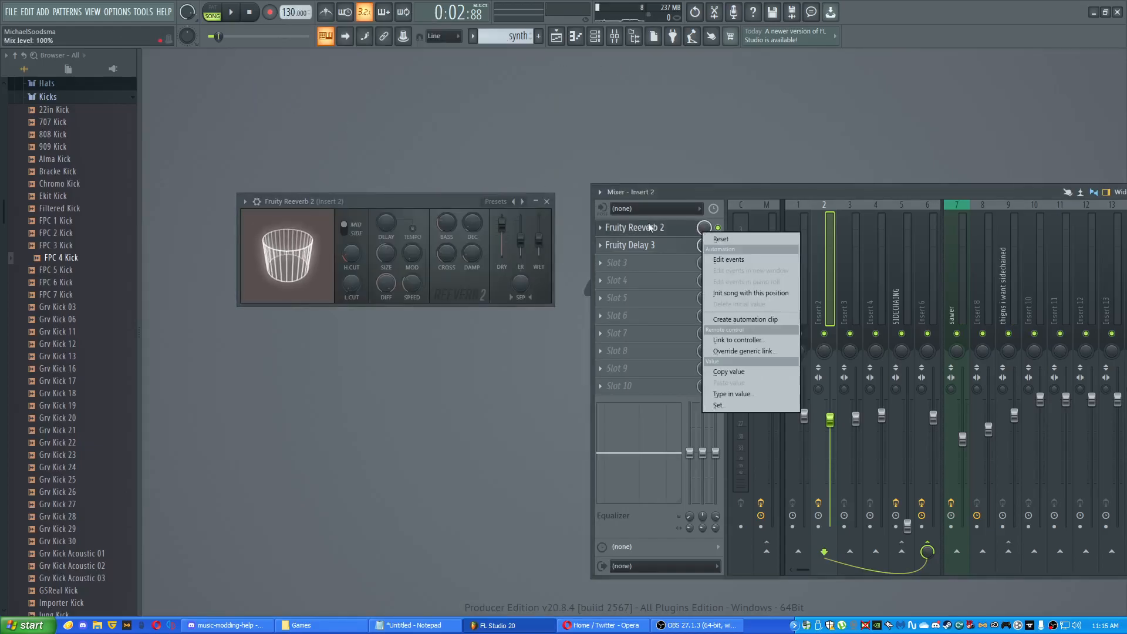
left_click(548, 200)
left_click(550, 201)
right_click(724, 228)
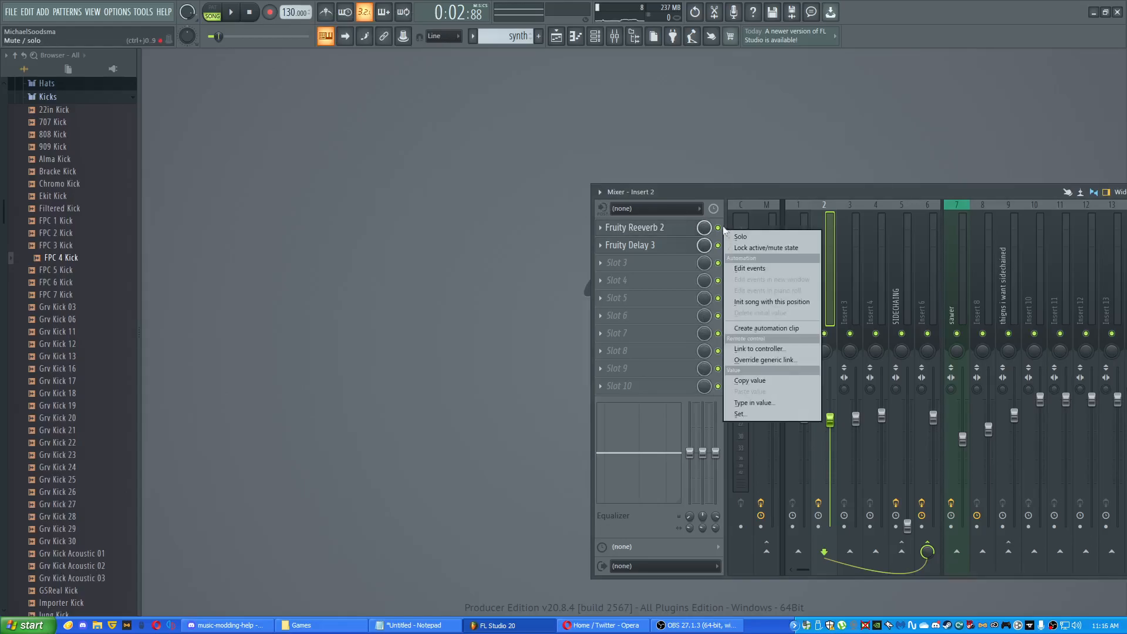
- Close the mixer, show the Unsorted channels in the channel rack, and open the Sawer synth
left_click_drag(731, 192, 311, 176)
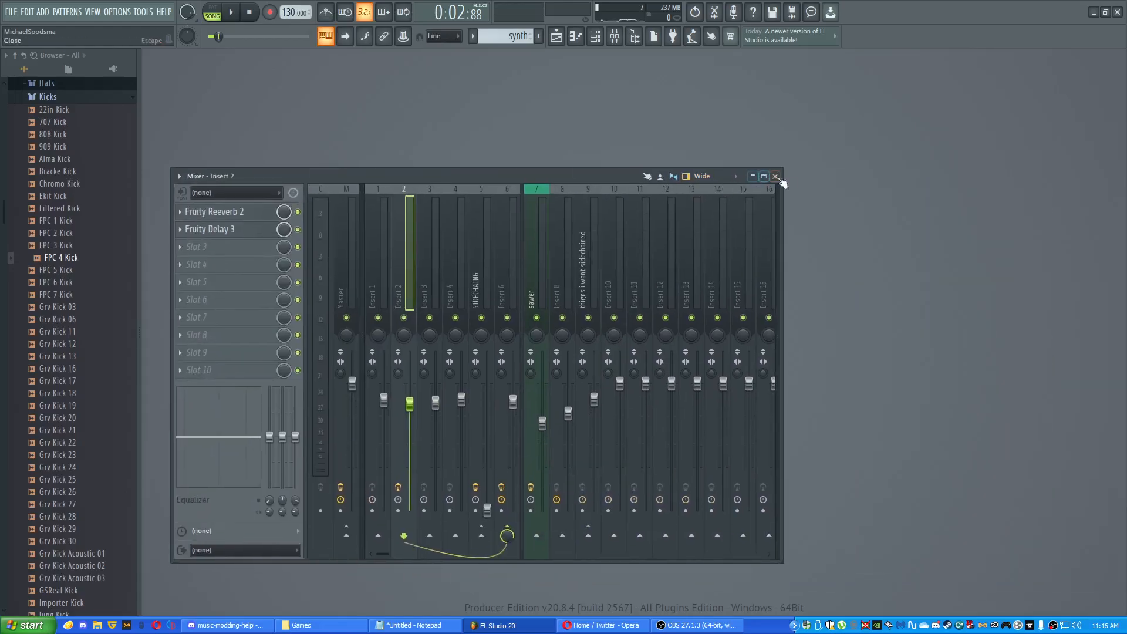
left_click(615, 36)
left_click(594, 36)
left_click(256, 57)
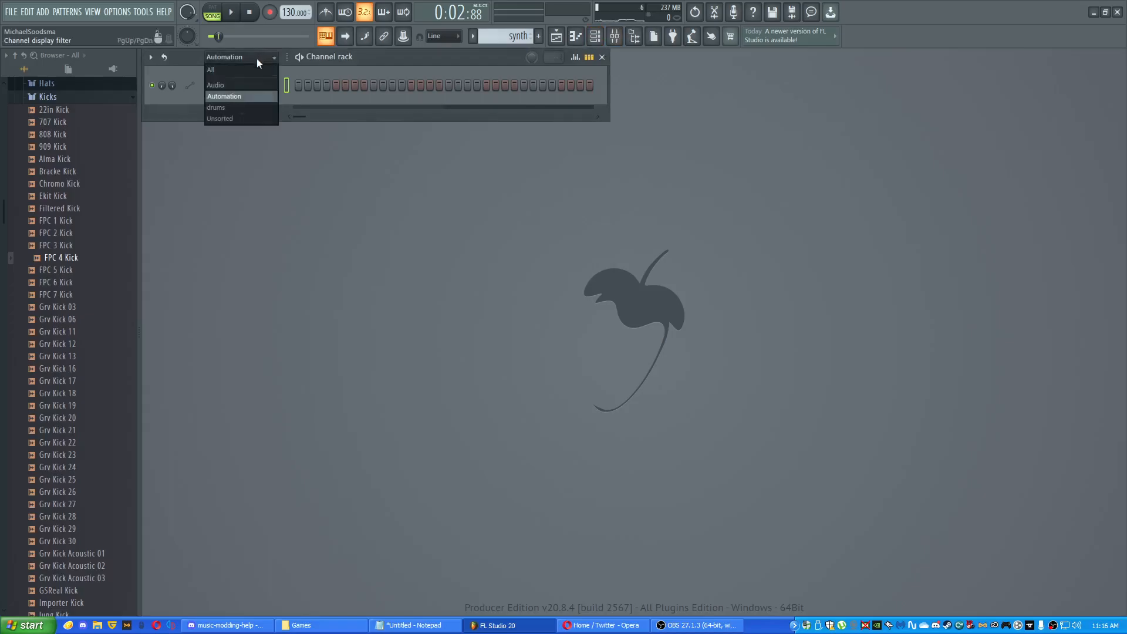
left_click(259, 118)
left_click(258, 87)
- Examine the automation options of Sawer's filter envelope, sync frequency and fine-tune controls, and close the plugin
right_click(478, 231)
right_click(429, 343)
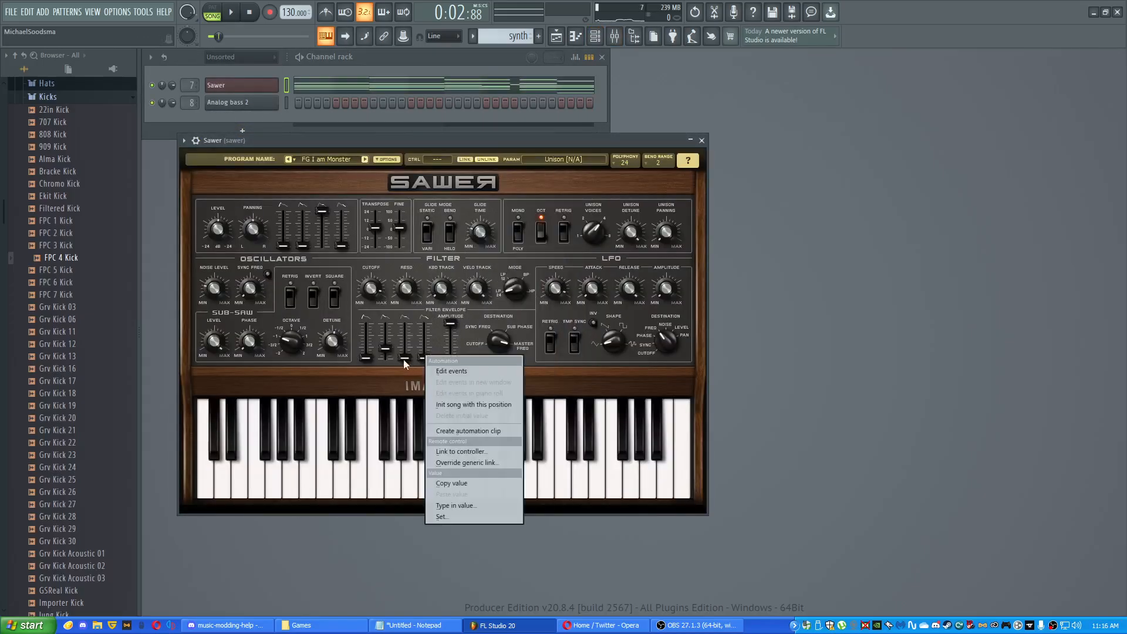
right_click(284, 341)
right_click(255, 288)
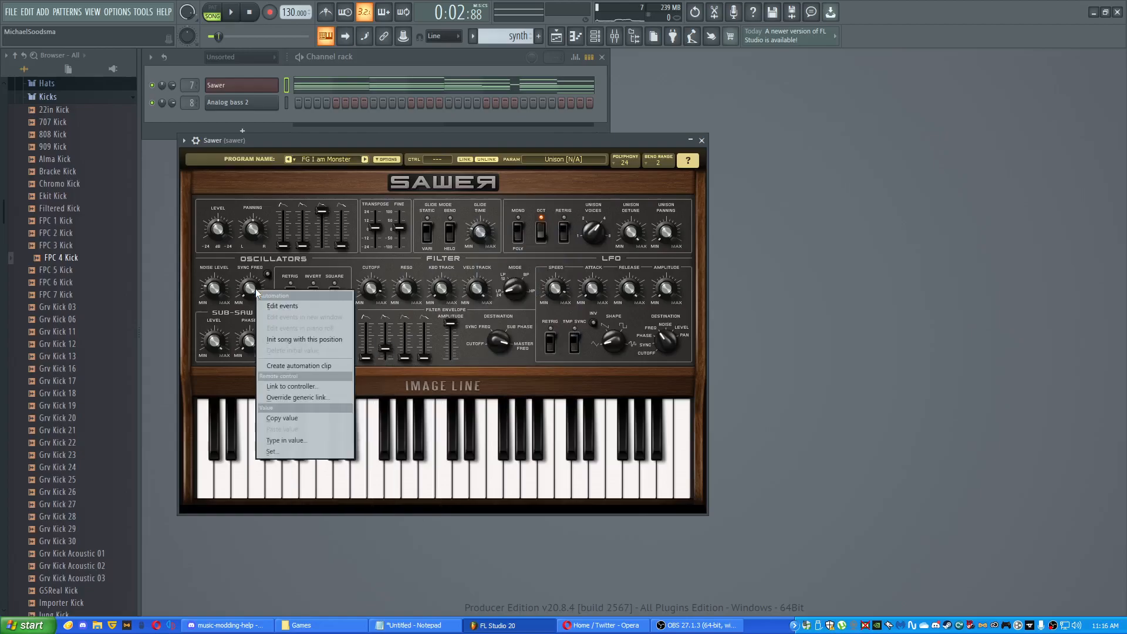
left_click(630, 162)
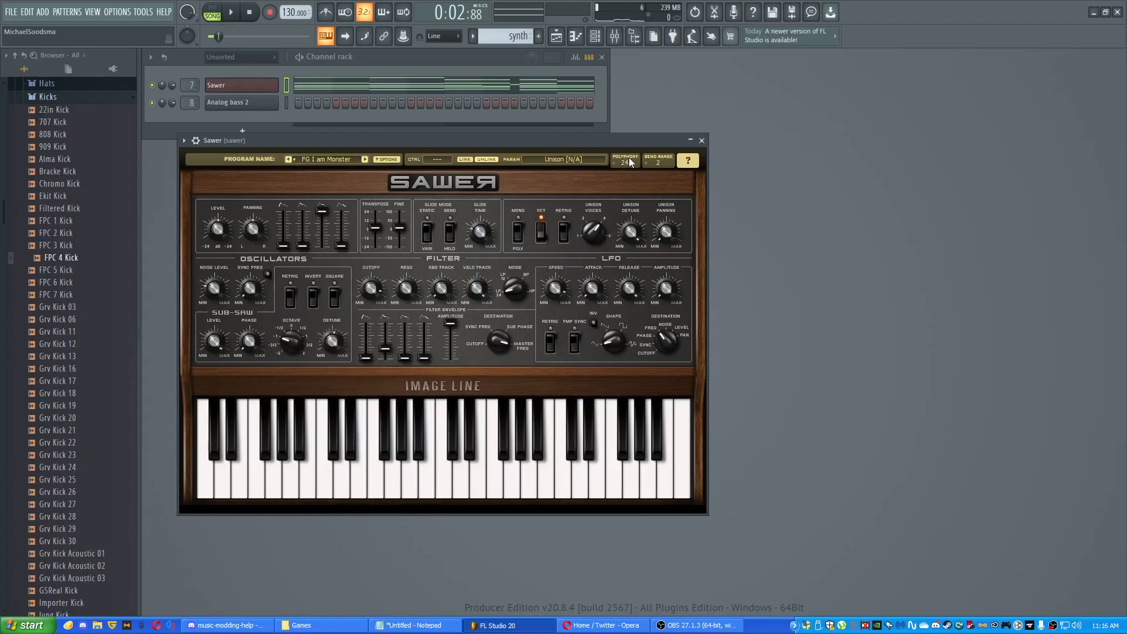
right_click(564, 230)
right_click(405, 236)
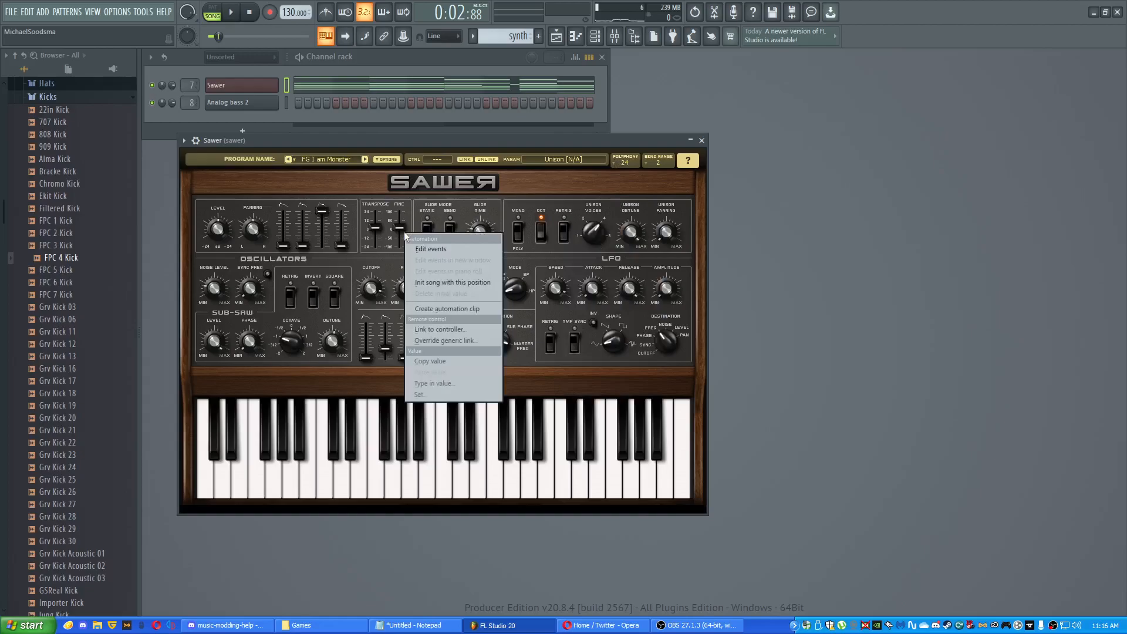
left_click(701, 141)
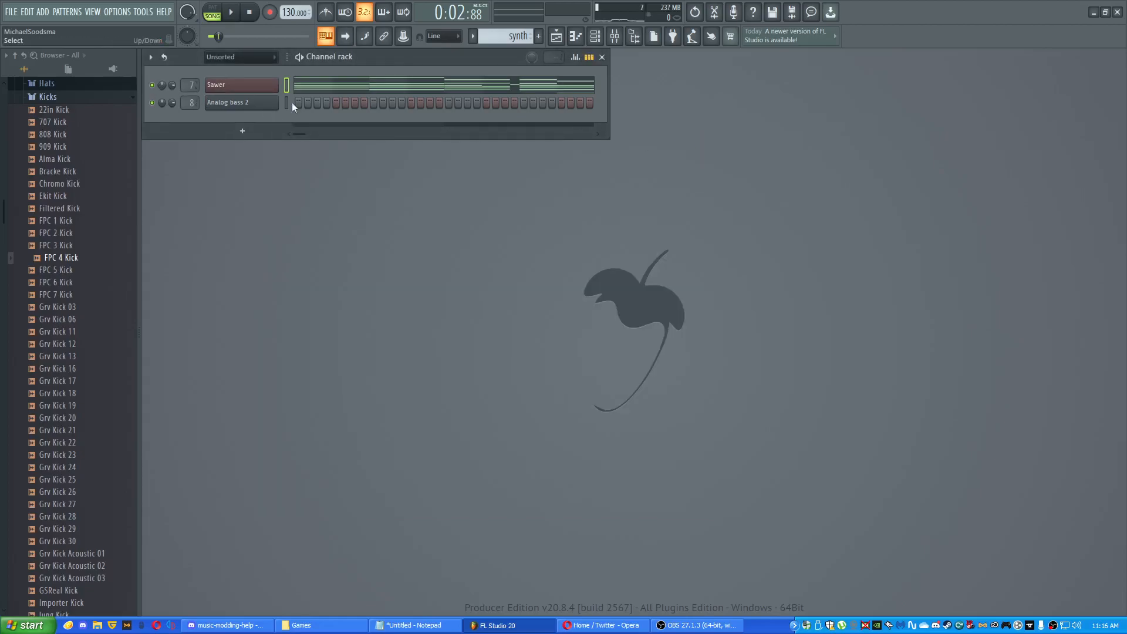
- Examine the automation options of the Sawer channel's panning knob and target mixer track
right_click(161, 89)
left_click(197, 68)
right_click(191, 87)
left_click(194, 66)
right_click(189, 90)
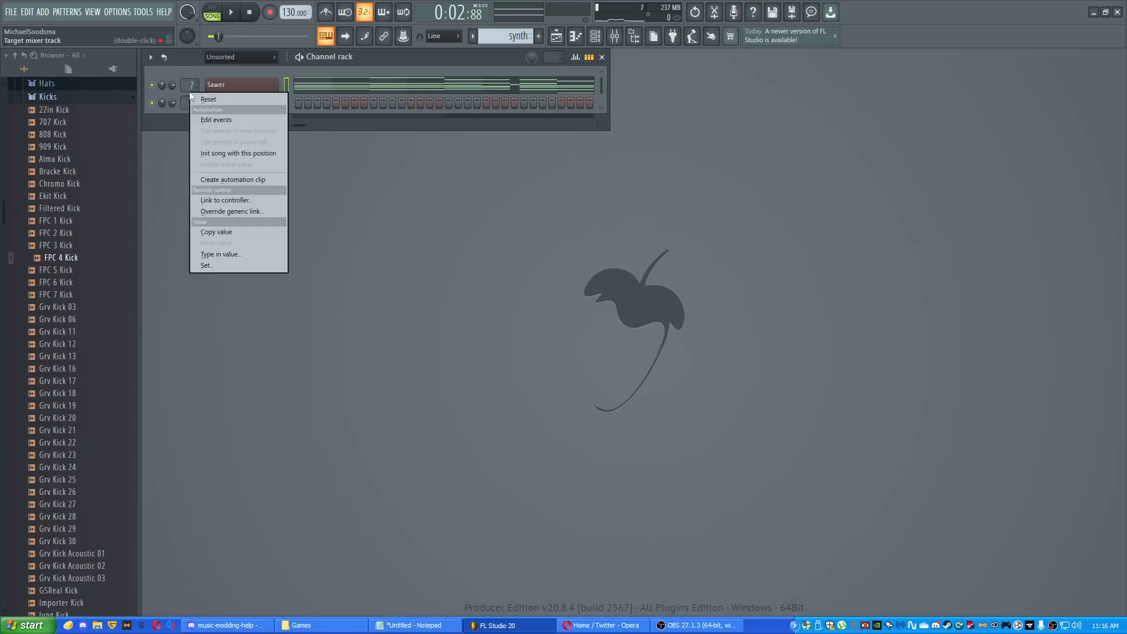
left_click(567, 171)
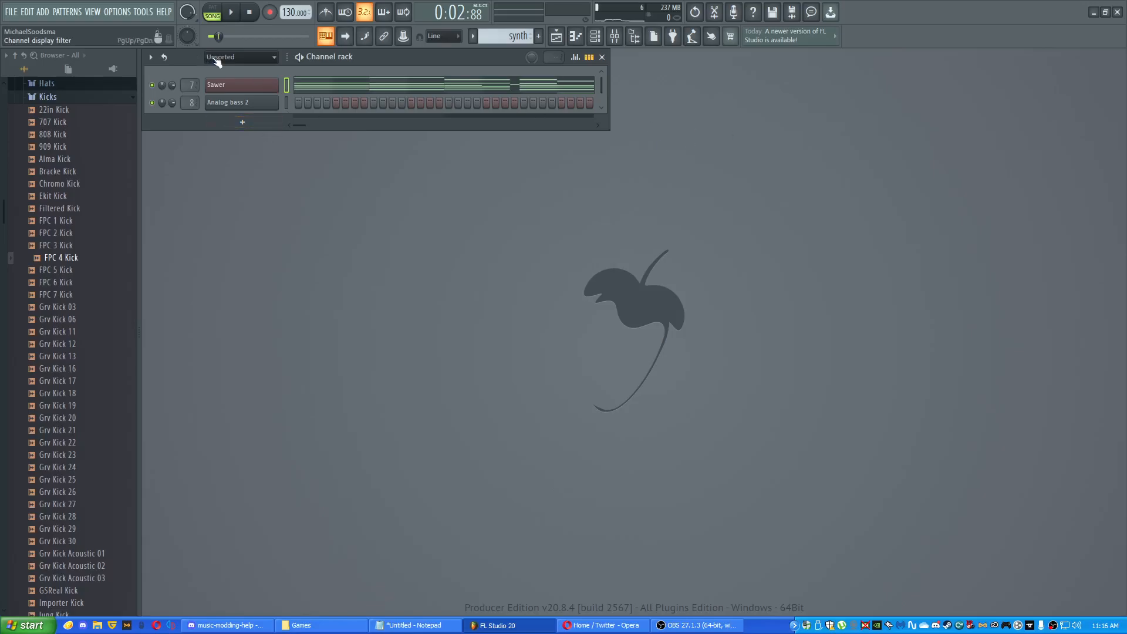
- Add a Delay Lama instrument channel and try out its on-screen controls
scroll(117, 160, "up", 10)
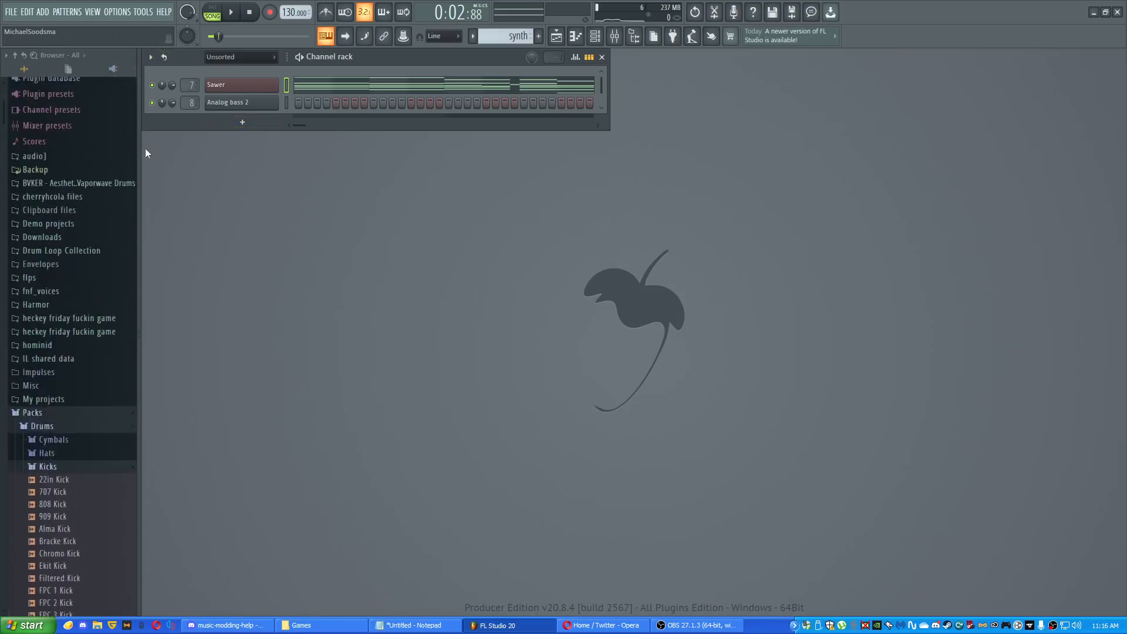
left_click(241, 122)
left_click(497, 157)
left_click(243, 120)
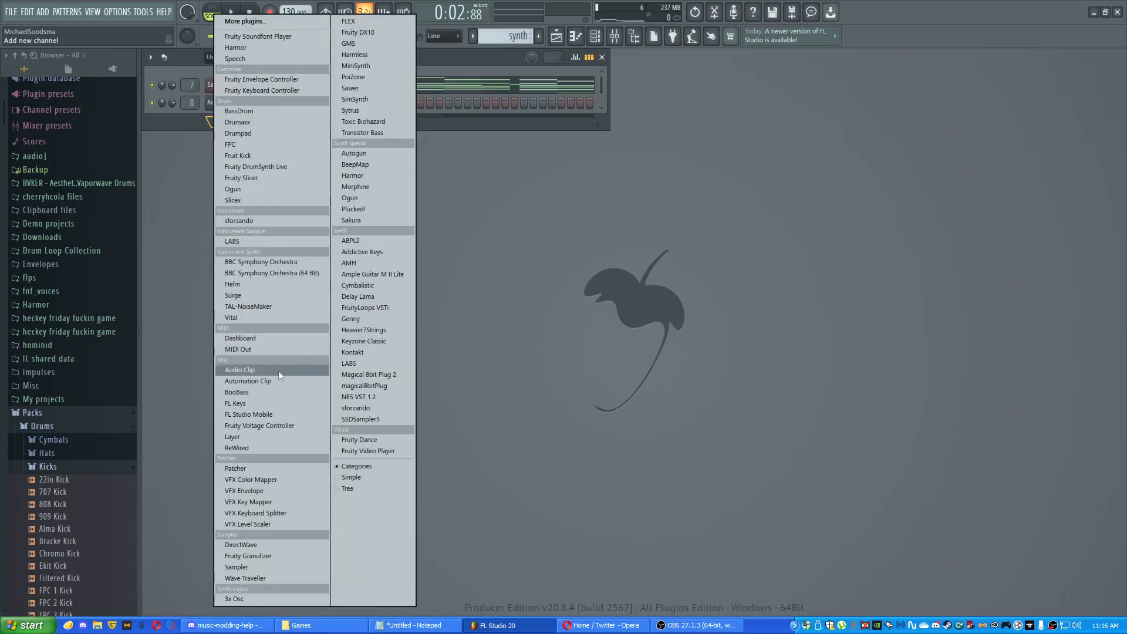
left_click(358, 295)
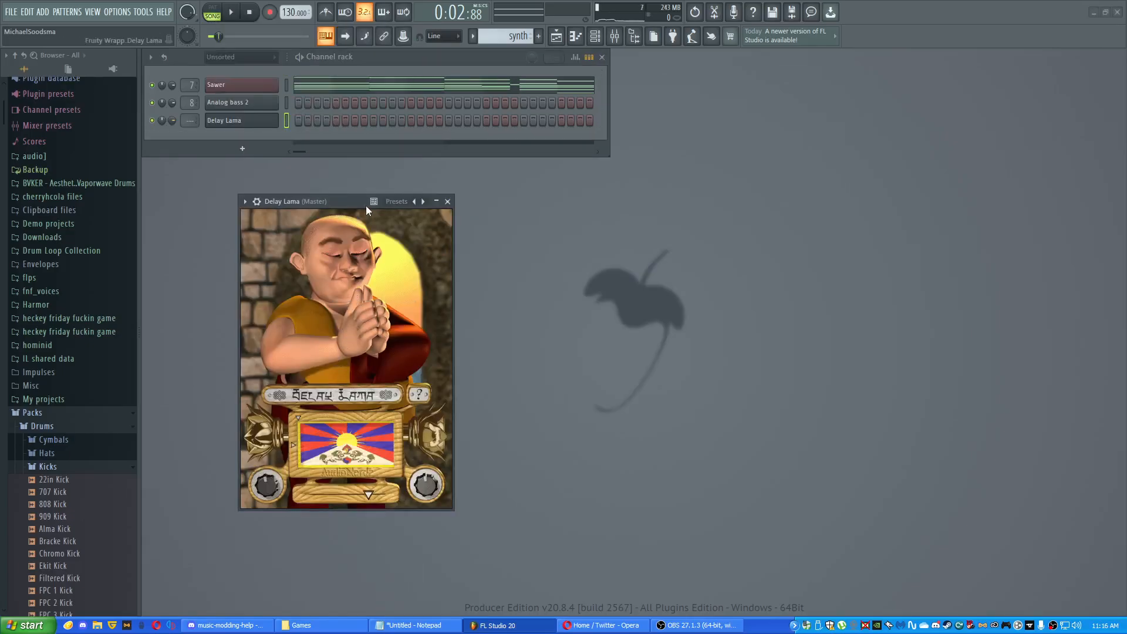
left_click_drag(367, 207, 413, 215)
left_click(370, 467)
left_click_drag(393, 498, 355, 435)
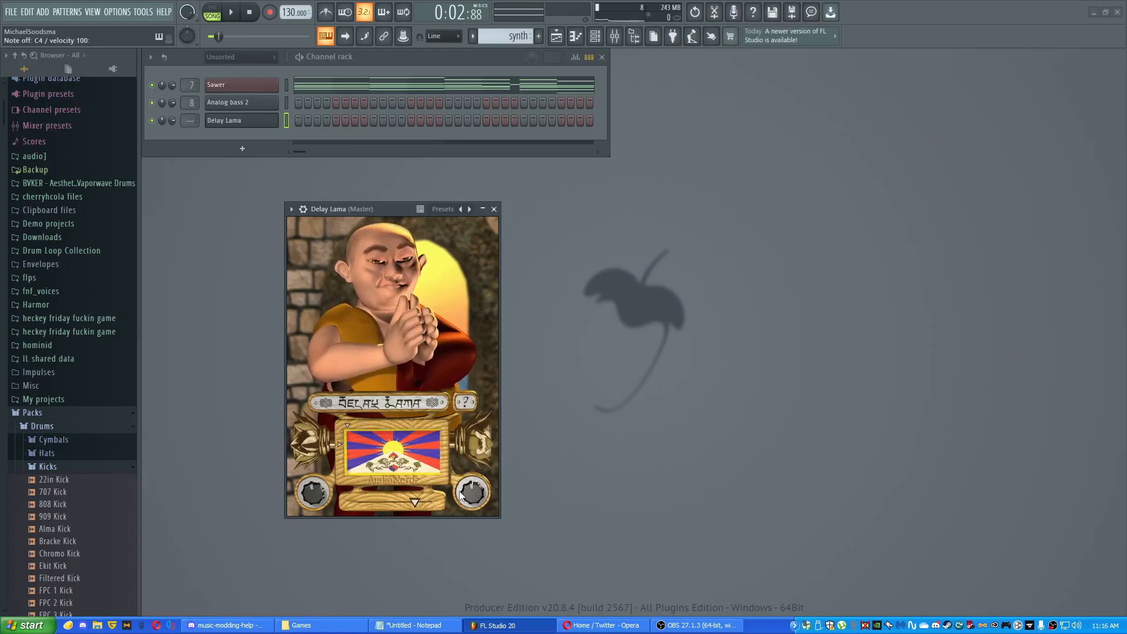
left_click_drag(390, 210, 470, 199)
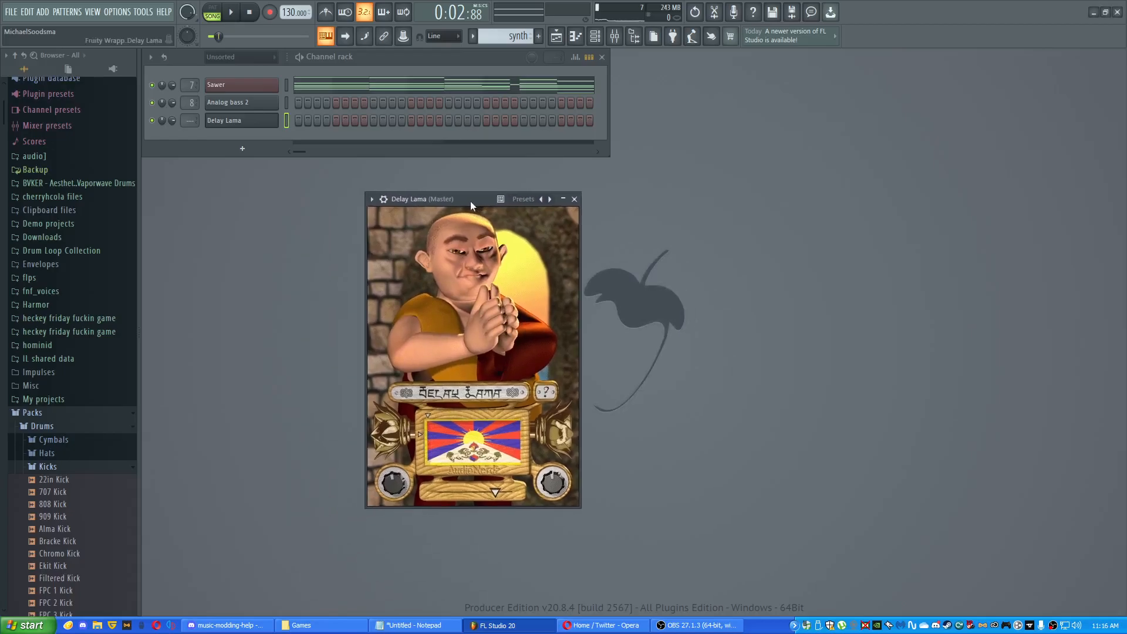
- Browse Delay Lama's parameters and examine the automation options of its Vowel parameter
left_click(372, 200)
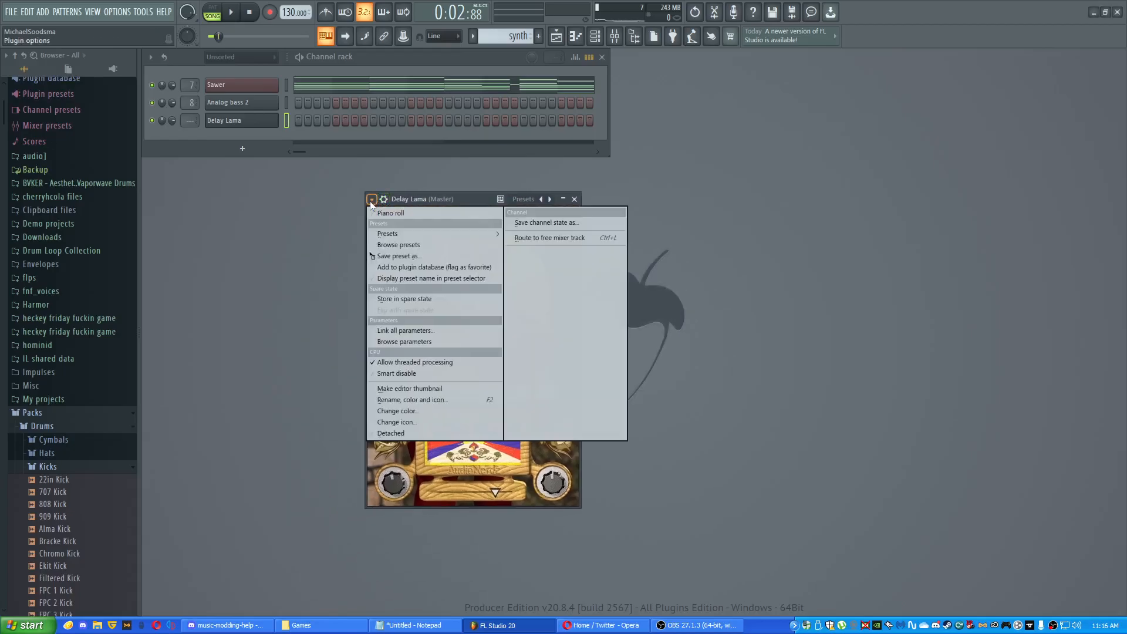
left_click(391, 342)
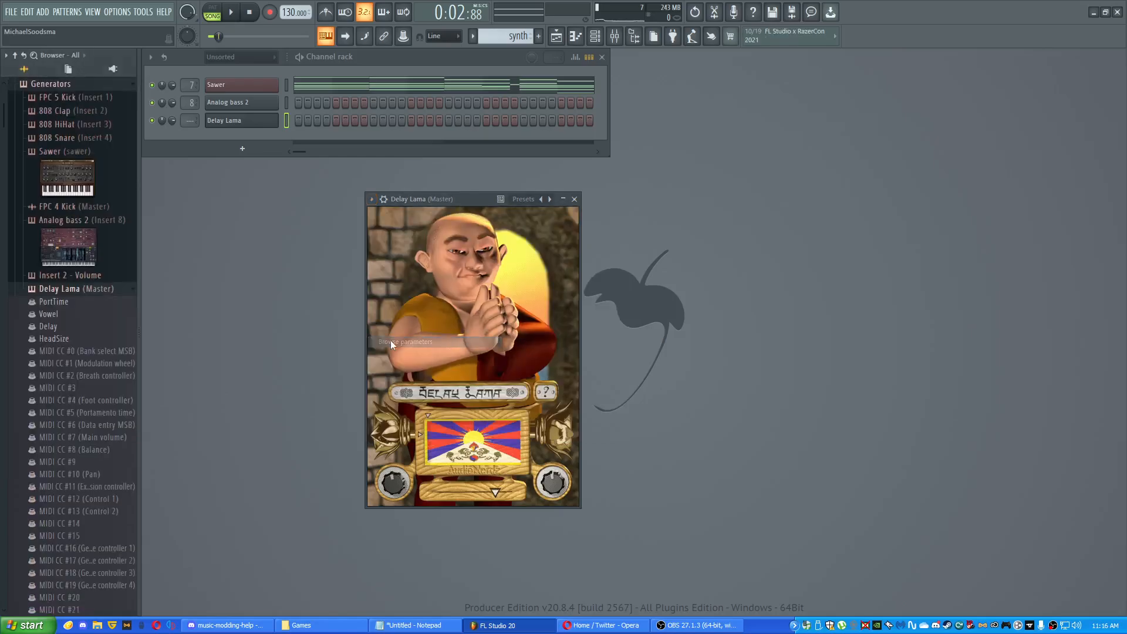
left_click(50, 313)
left_click_drag(60, 328, 60, 344)
right_click(56, 309)
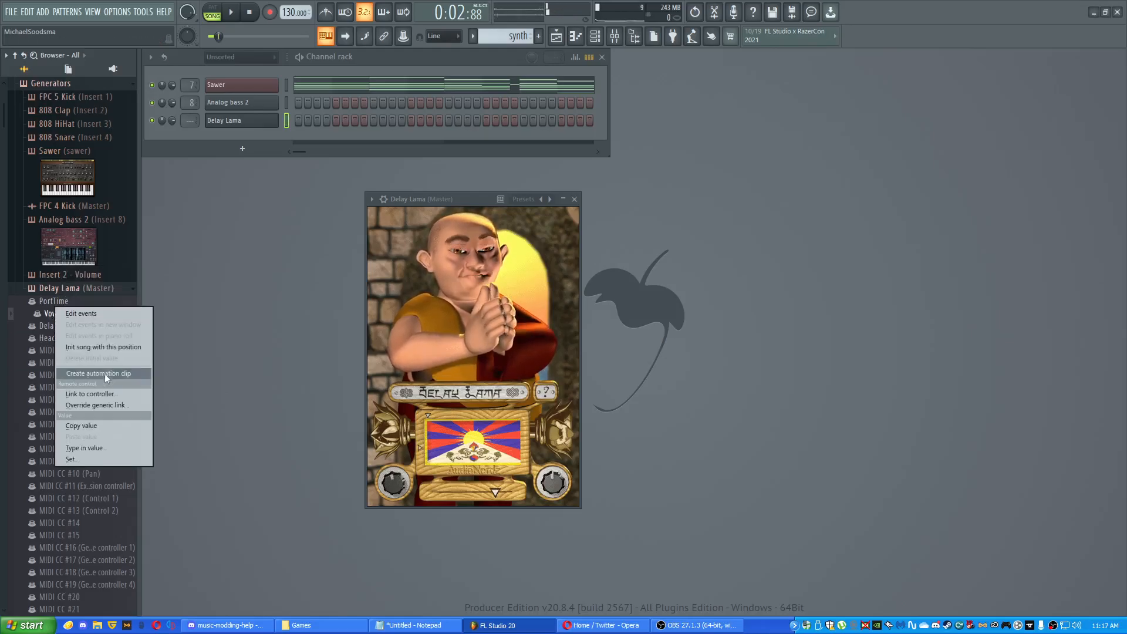
left_click(252, 342)
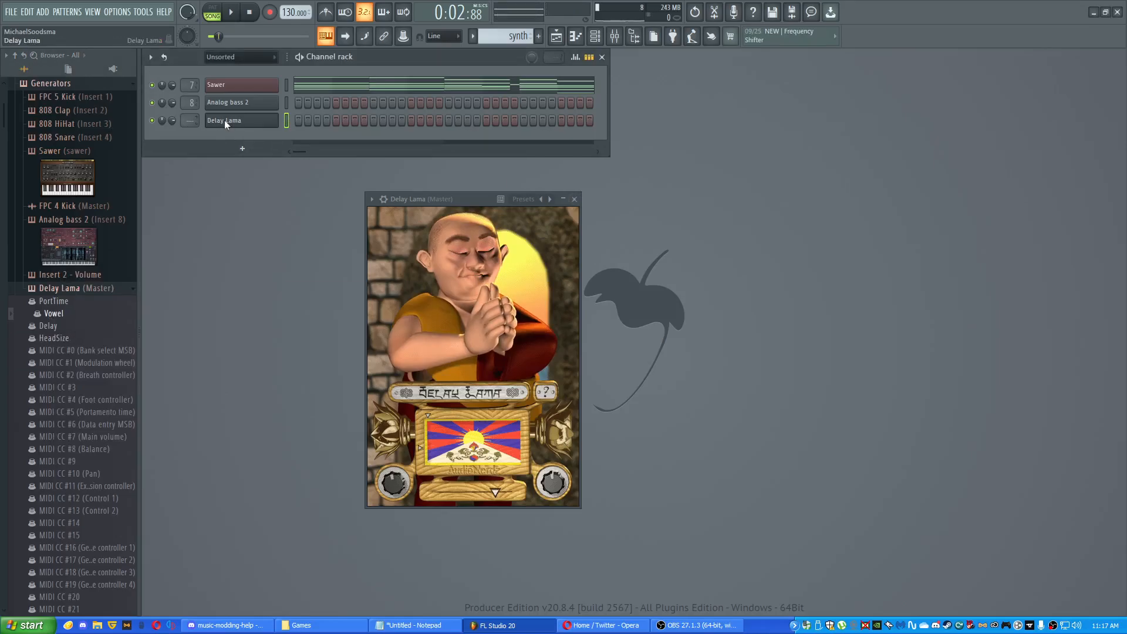
- Delete the Delay Lama channel and display all channels in the channel rack
right_click(276, 120)
left_click(292, 233)
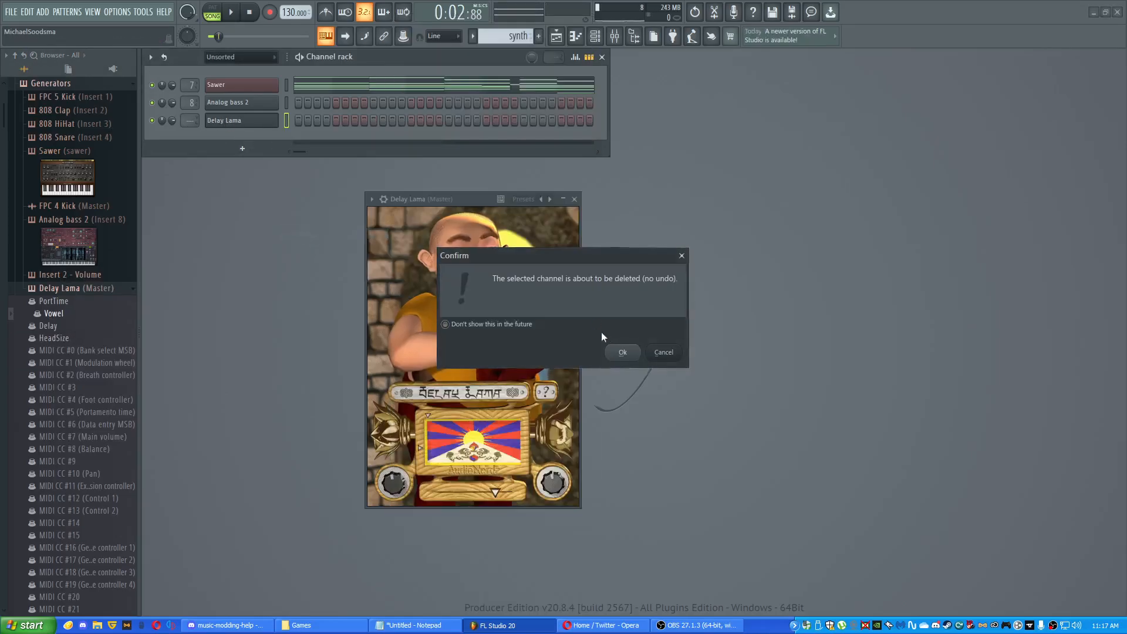
left_click(610, 350)
left_click(248, 57)
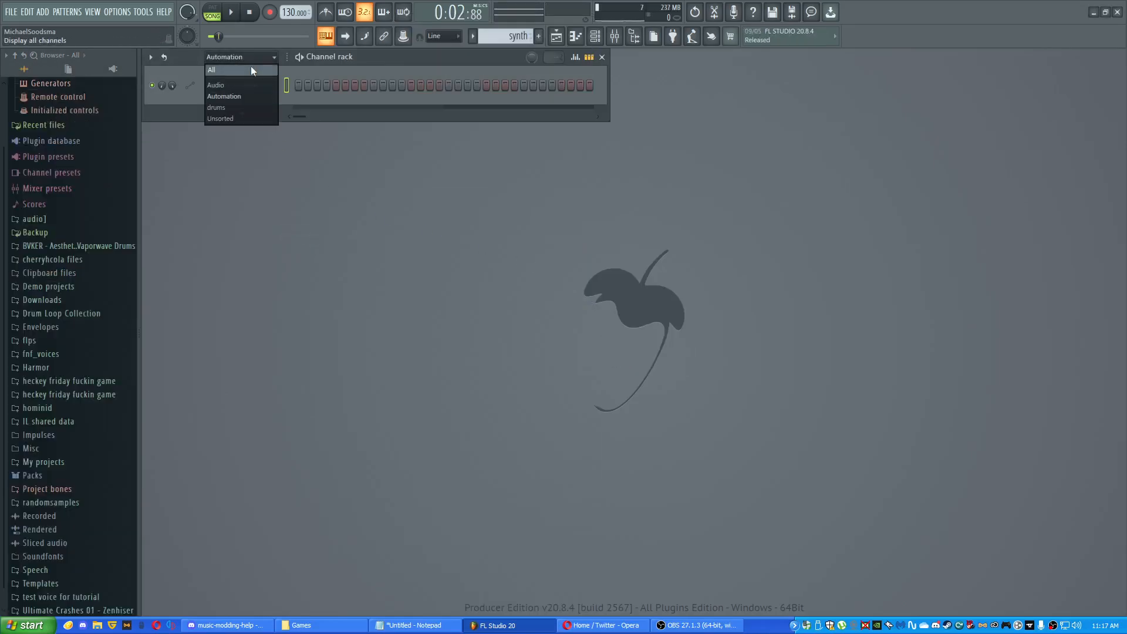
left_click(270, 88)
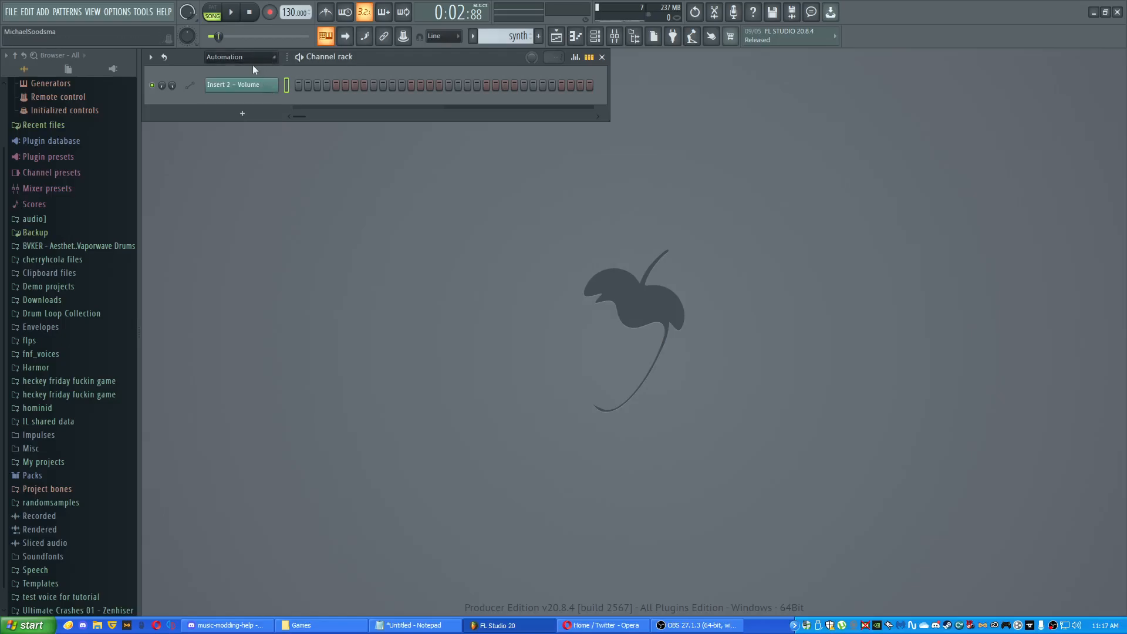
left_click(259, 61)
left_click(265, 68)
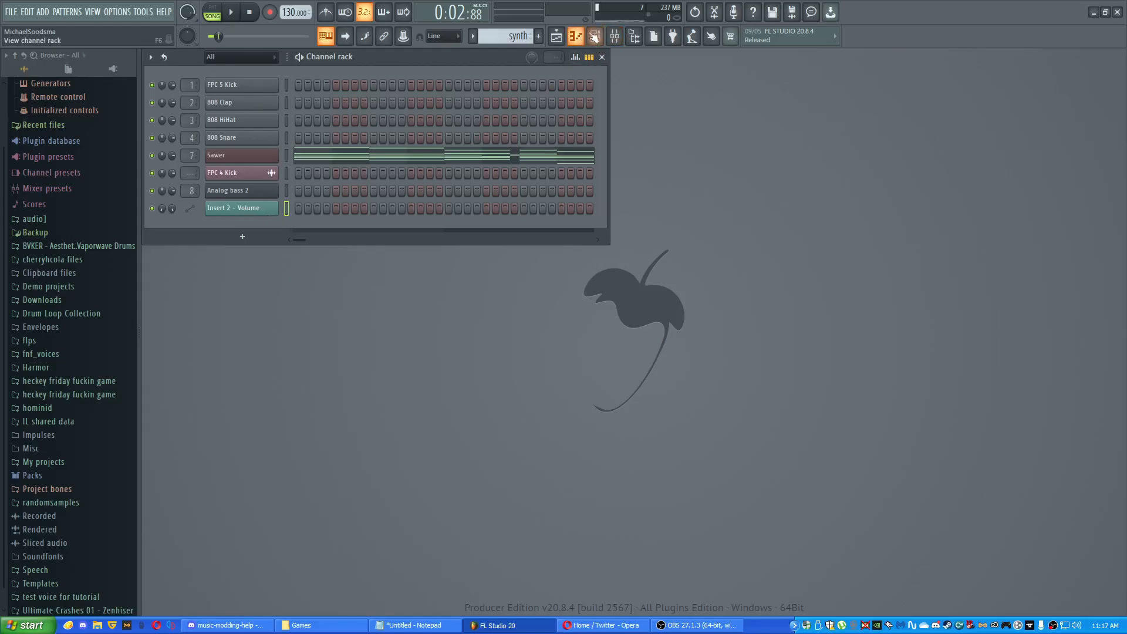
- Open the playlist and place another synth clip on the synth track, starting at bar 17
left_click(614, 36)
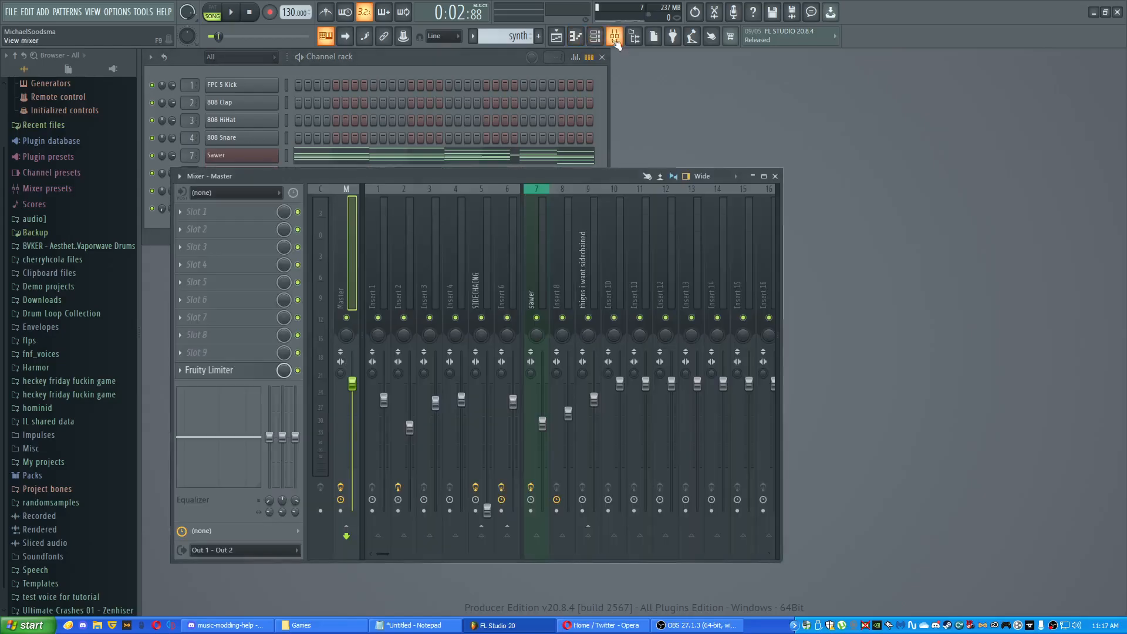
left_click(614, 36)
left_click(556, 36)
scroll(460, 260, "down", 5)
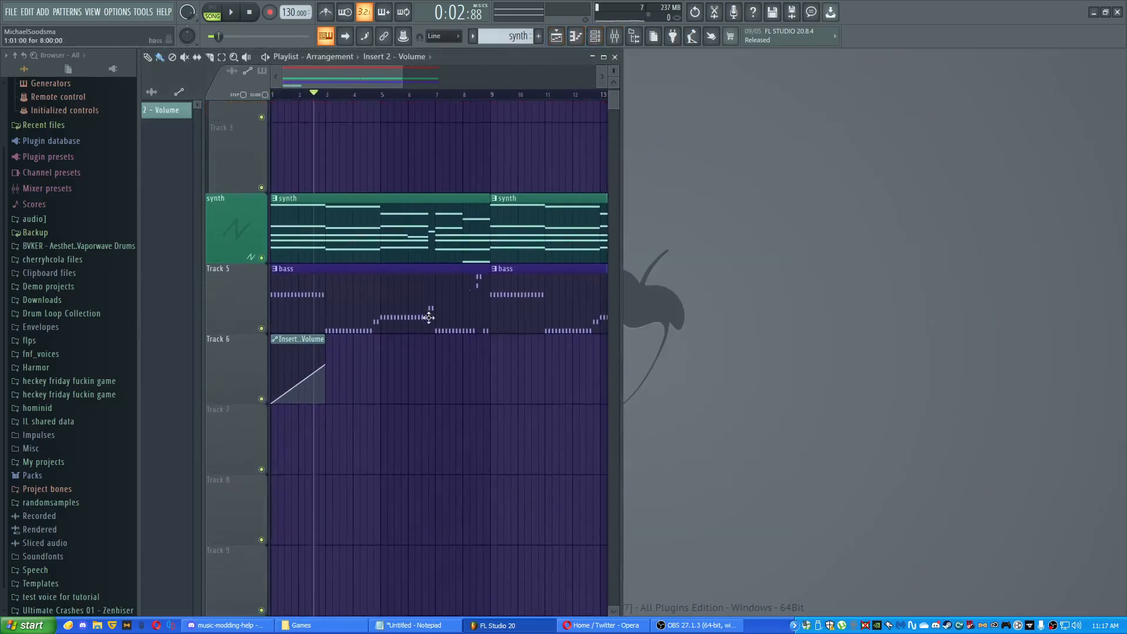
scroll(370, 332, "right", 5)
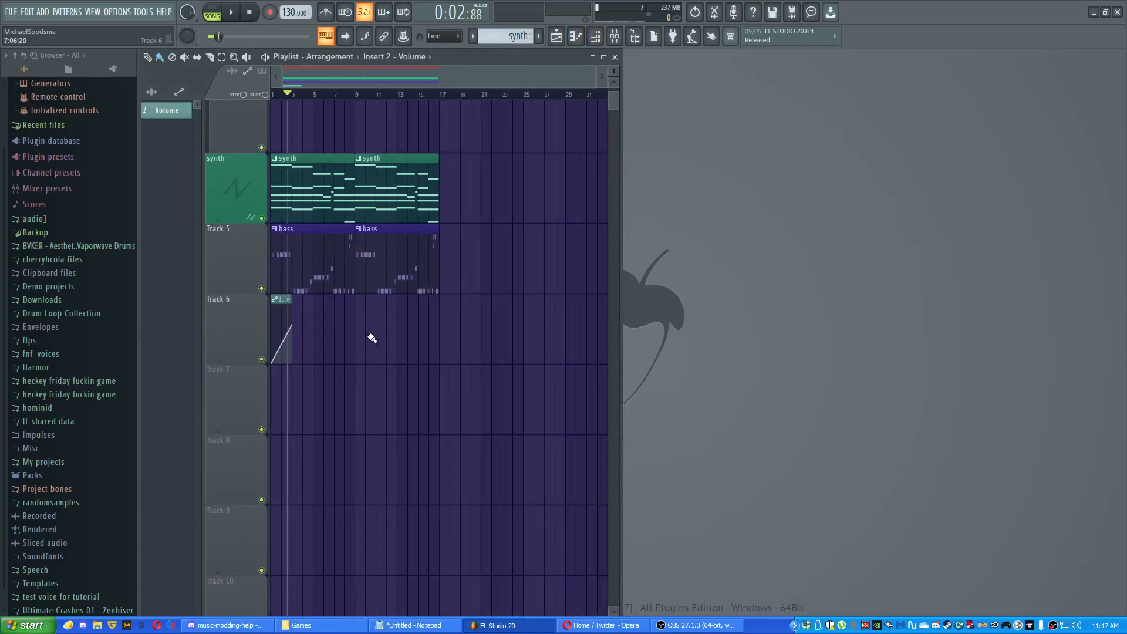
scroll(418, 120, "down", 4)
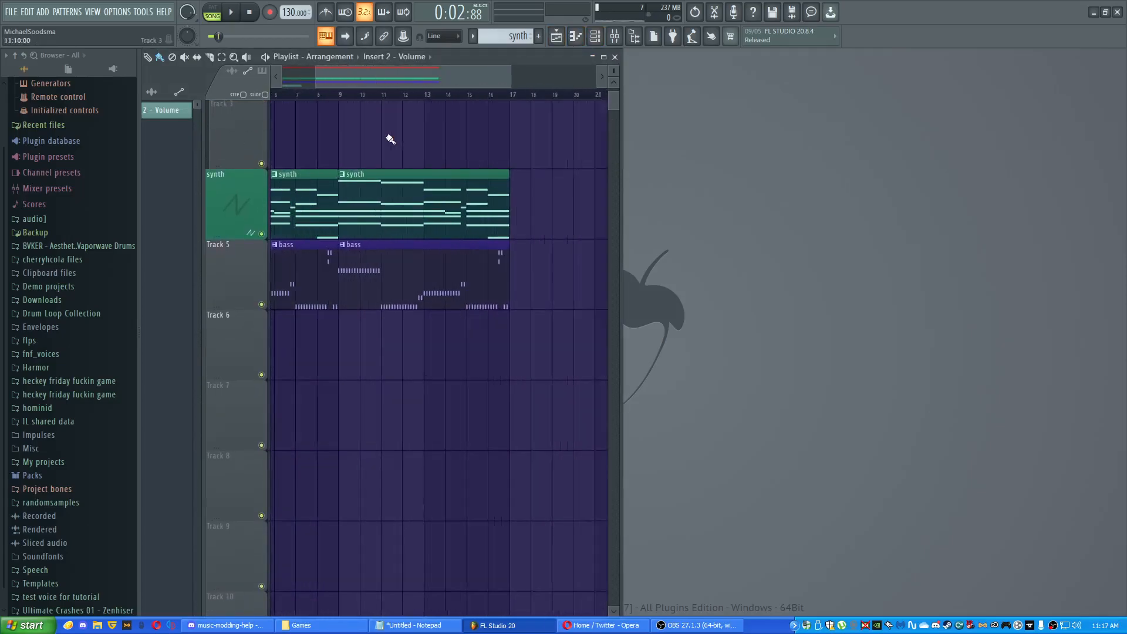
scroll(391, 231, "up", 2)
left_click_drag(392, 231, 475, 269)
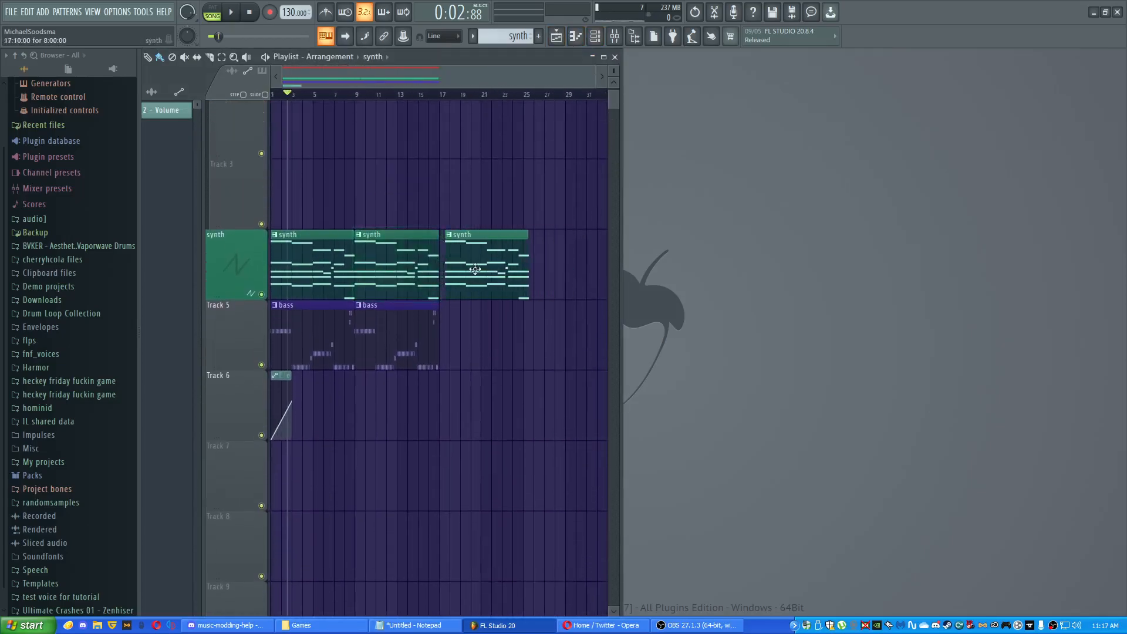
scroll(440, 284, "up", 6)
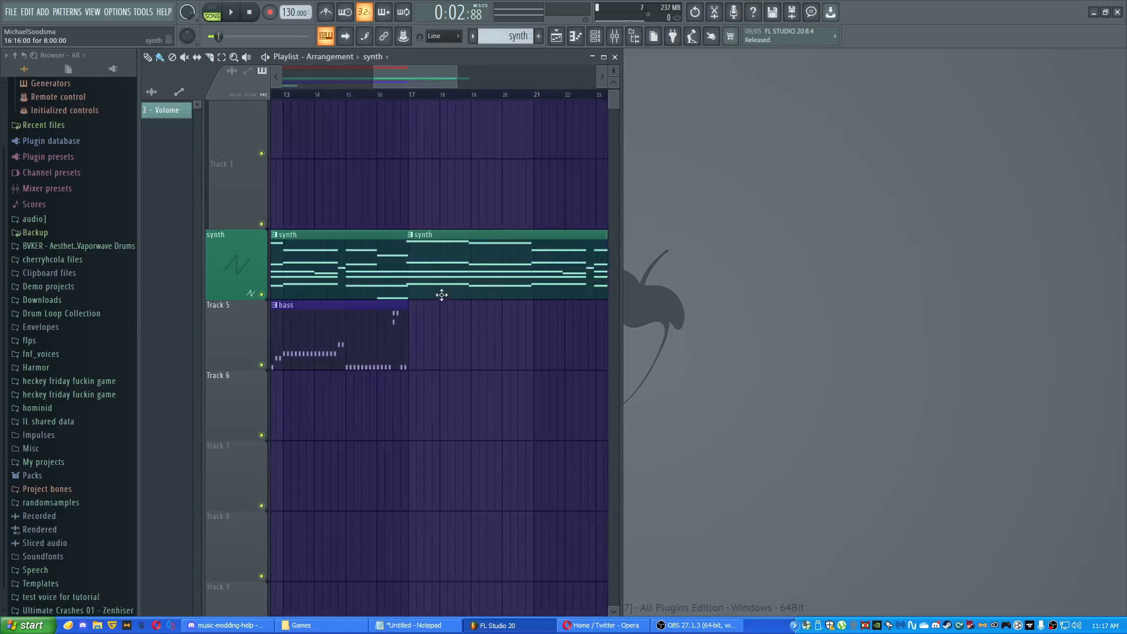
scroll(438, 253, "down", 3)
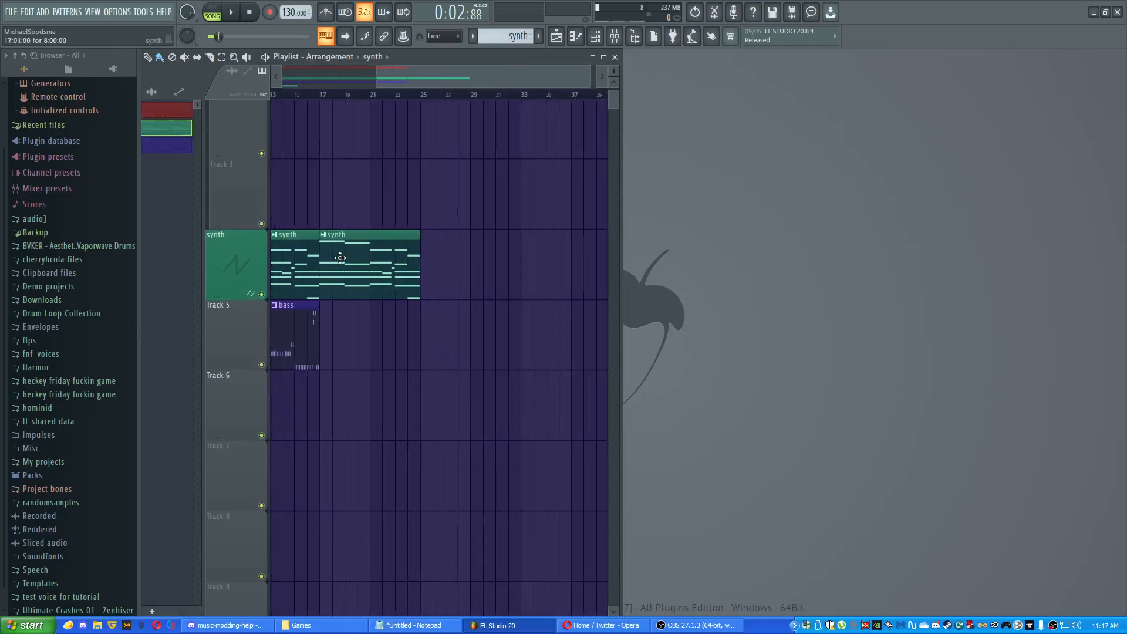
- Open the synth pattern in the piano roll, reposition that window, and close it
scroll(438, 252, "up", 1)
double_click(437, 254)
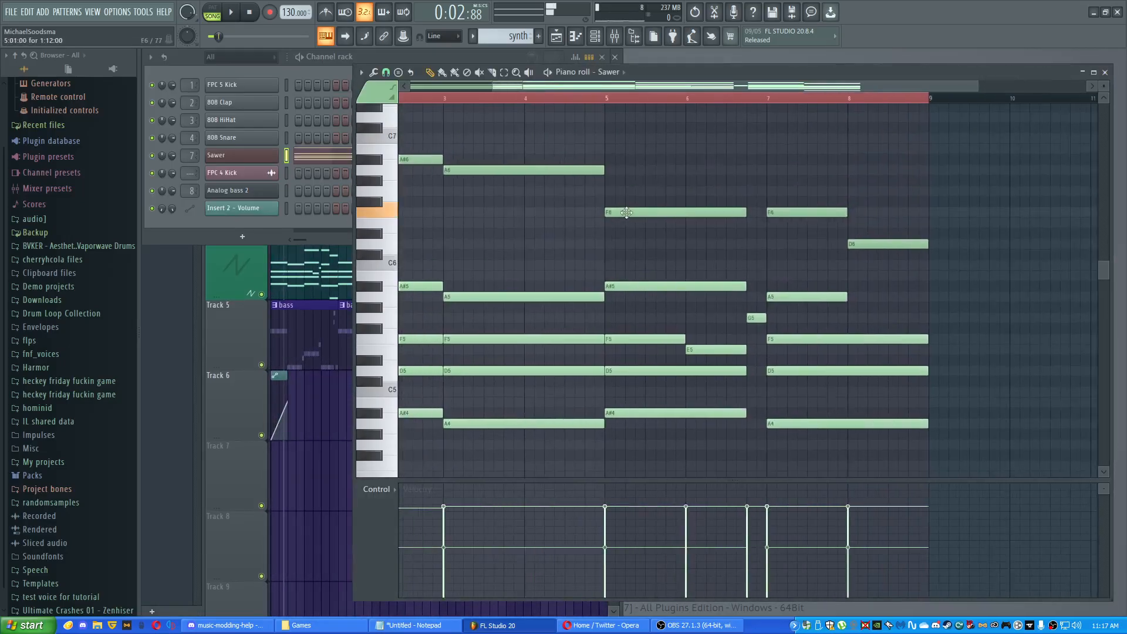
left_click_drag(670, 78, 849, 118)
mouse_move(835, 262)
left_mouse_down()
mouse_move(834, 297)
mouse_move(838, 249)
left_mouse_up()
left_click_drag(1112, 129, 731, 128)
left_click(1050, 129)
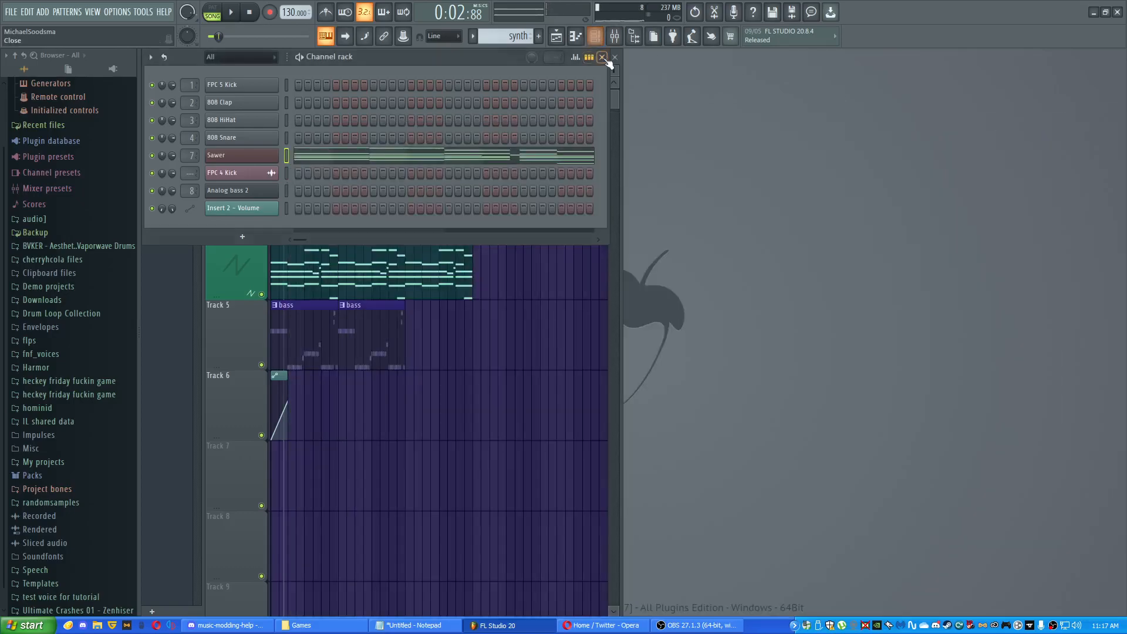
- Close the channel rack and maximize the playlist
left_click(604, 58)
left_click(603, 58)
left_click_drag(604, 201, 421, 195)
scroll(558, 196, "up", 5)
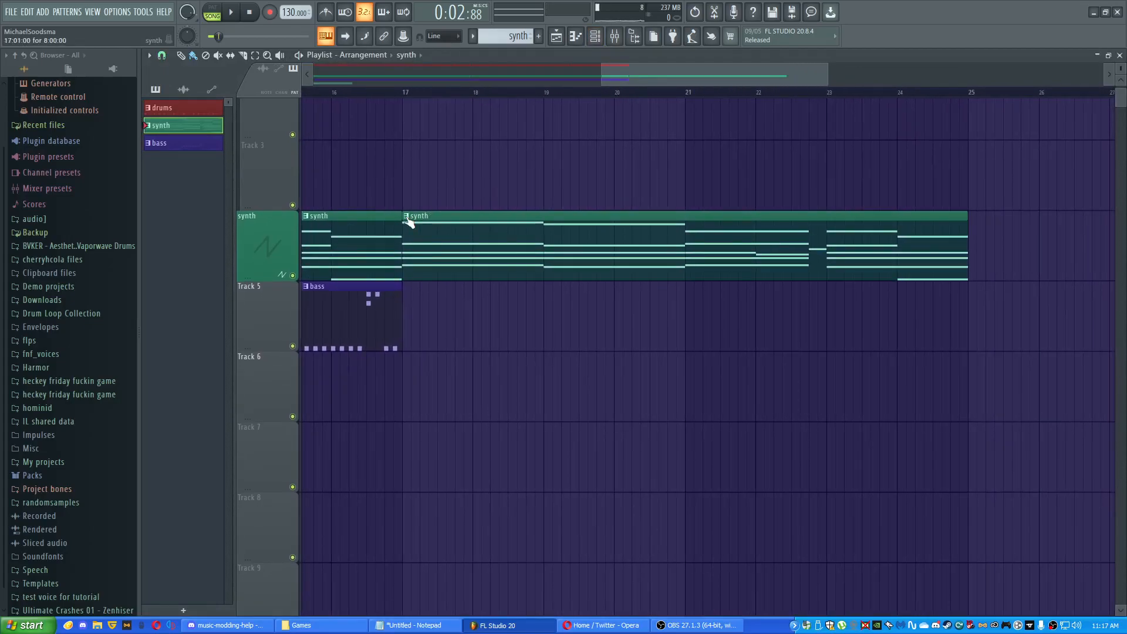
- Make the synth clip at bar 17 a unique pattern, separate from the earlier synth clips
left_click(407, 216)
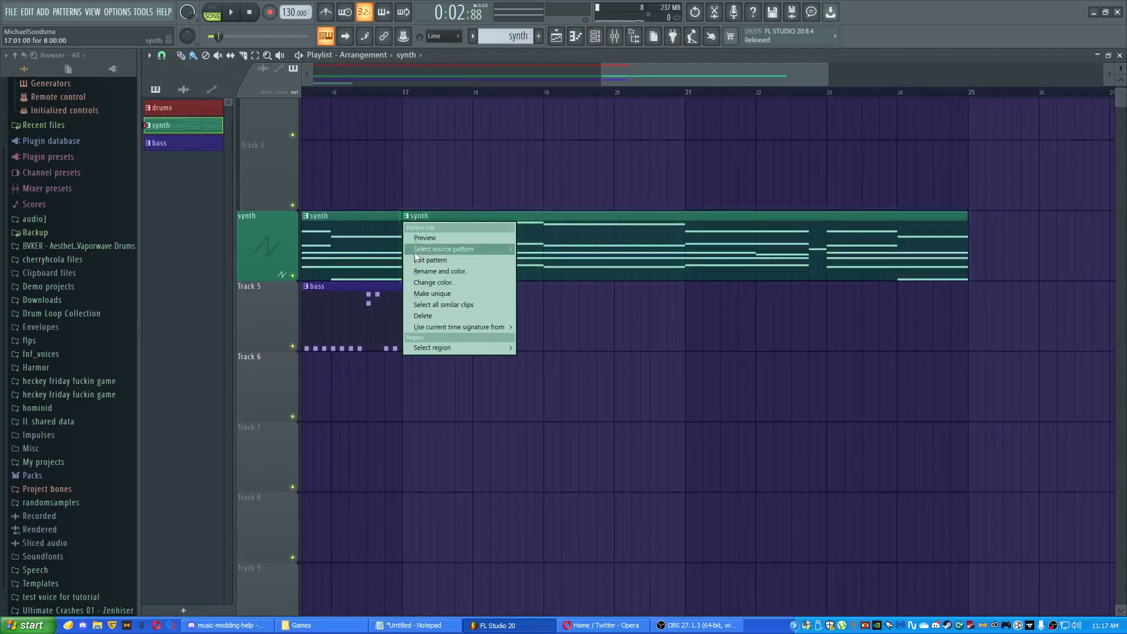
left_click(414, 295)
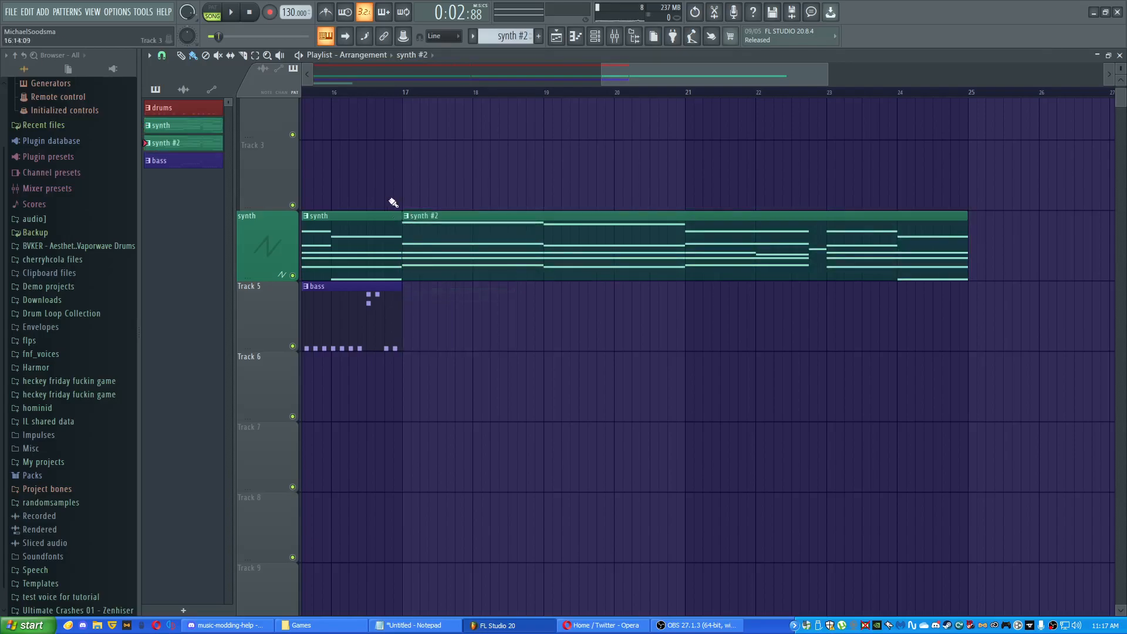
key("ctrl+z")
left_click_drag(454, 227, 449, 227)
scroll(391, 184, "up", 4, "ctrl")
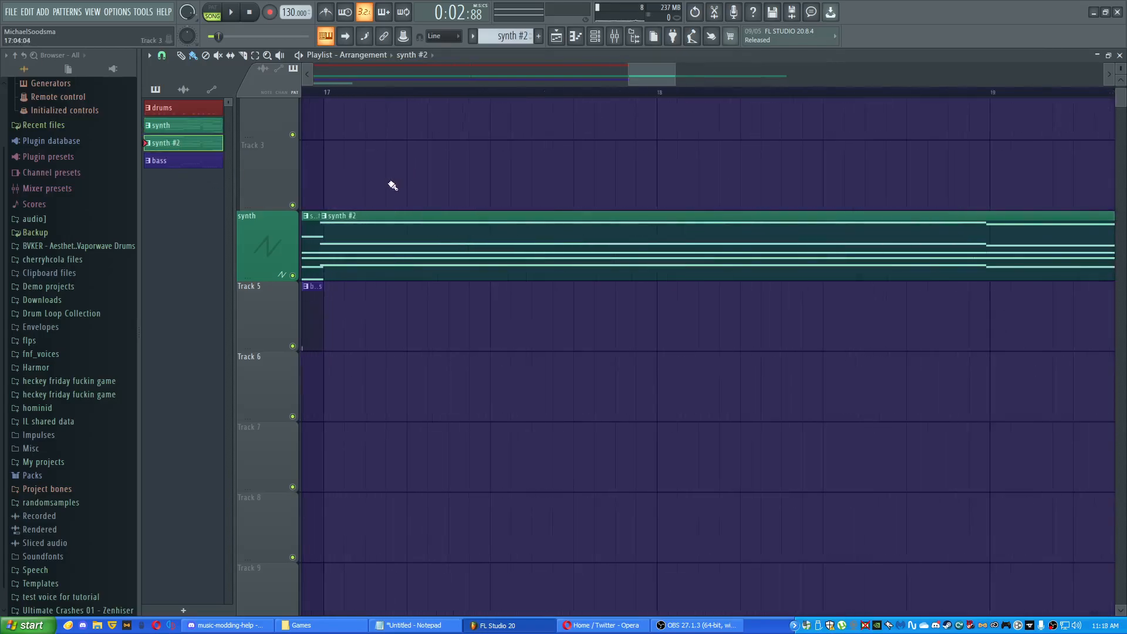
- Open the unique synth clip's notes, lower the first top note to F6 and shorten it, and set the second to G6
double_click(366, 243)
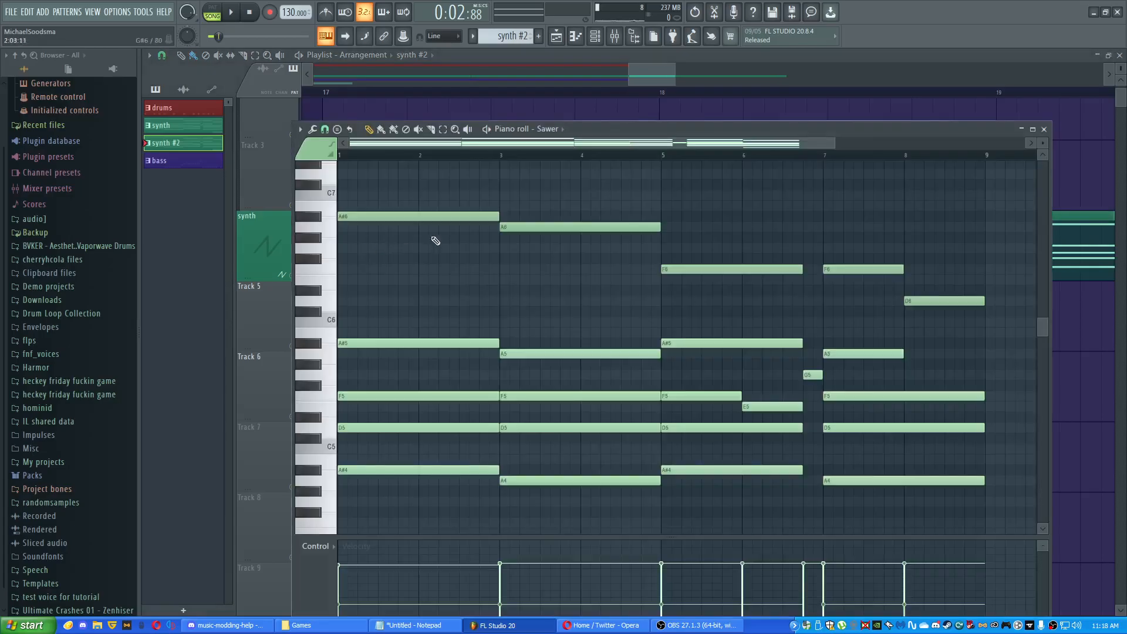
left_click_drag(422, 255, 421, 267)
key("space")
scroll(484, 235, "up", 1)
left_click_drag(502, 254, 505, 276)
key("space")
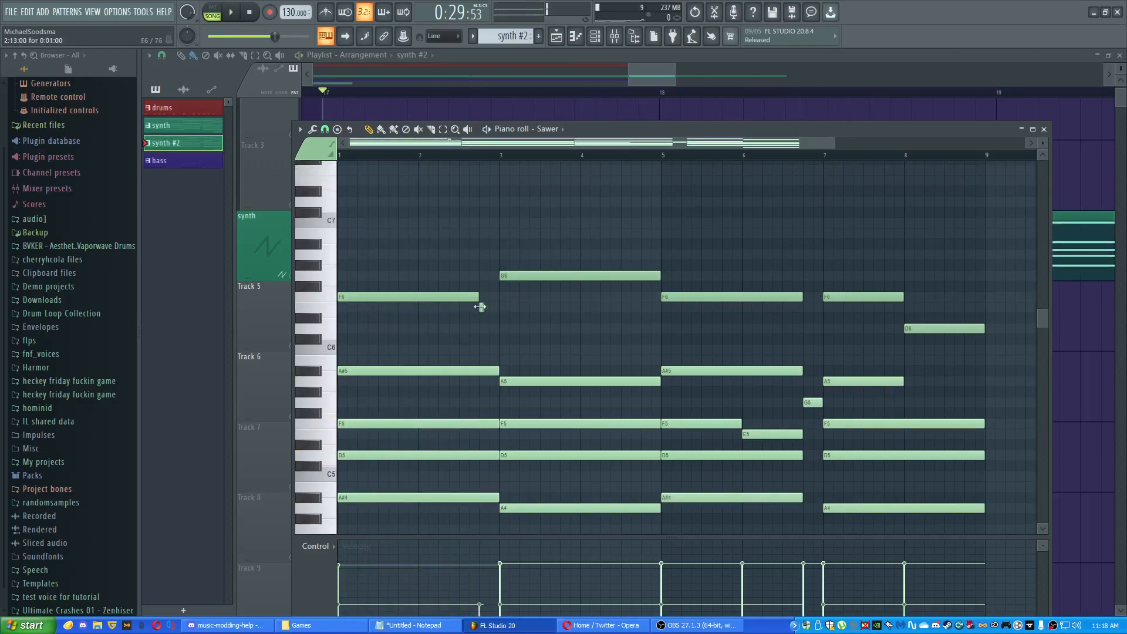
- Add a short E6 note ending at bar 3, then lower the following top note to F6 and end it at bar 4
scroll(481, 308, "up", 3)
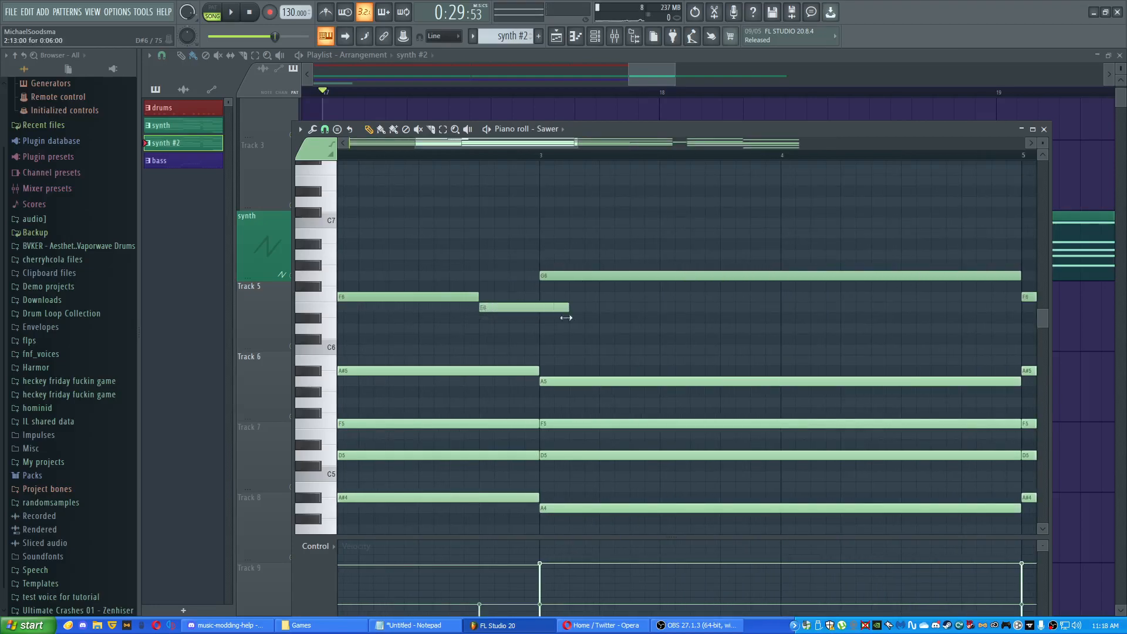
scroll(557, 319, "down", 3)
key("space")
left_click(485, 156)
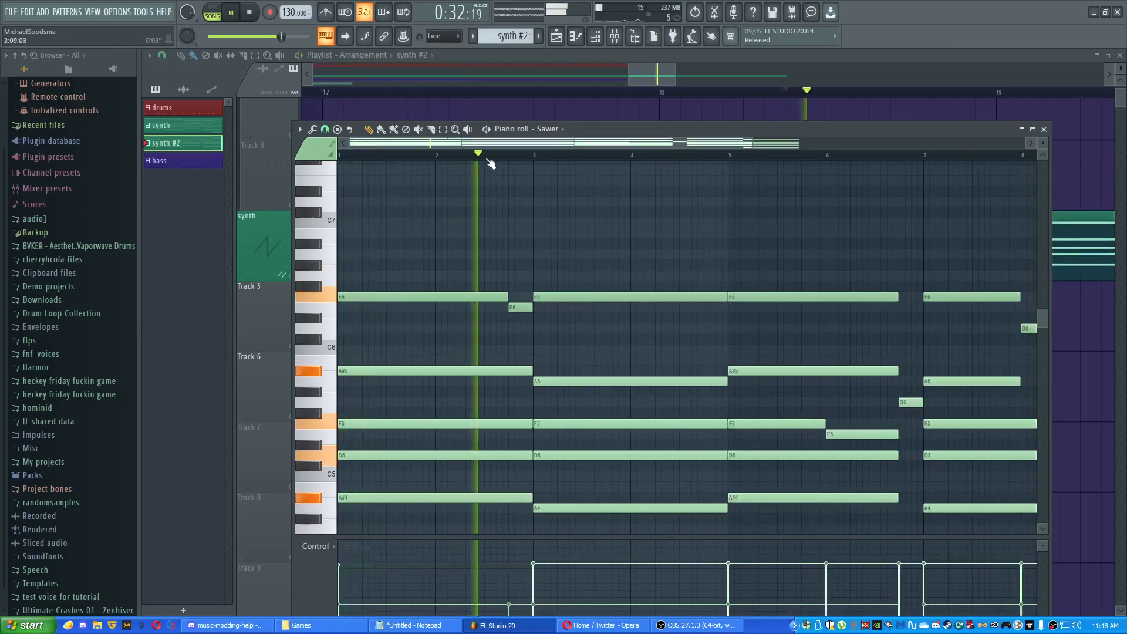
left_click_drag(726, 294, 631, 284)
key("space")
- Fill bar 4 of the top melody with the notes A6, D7 and A6
left_click_drag(625, 245, 631, 259)
mouse_move(721, 254)
left_mouse_down()
mouse_move(676, 255)
mouse_move(717, 254)
left_mouse_up()
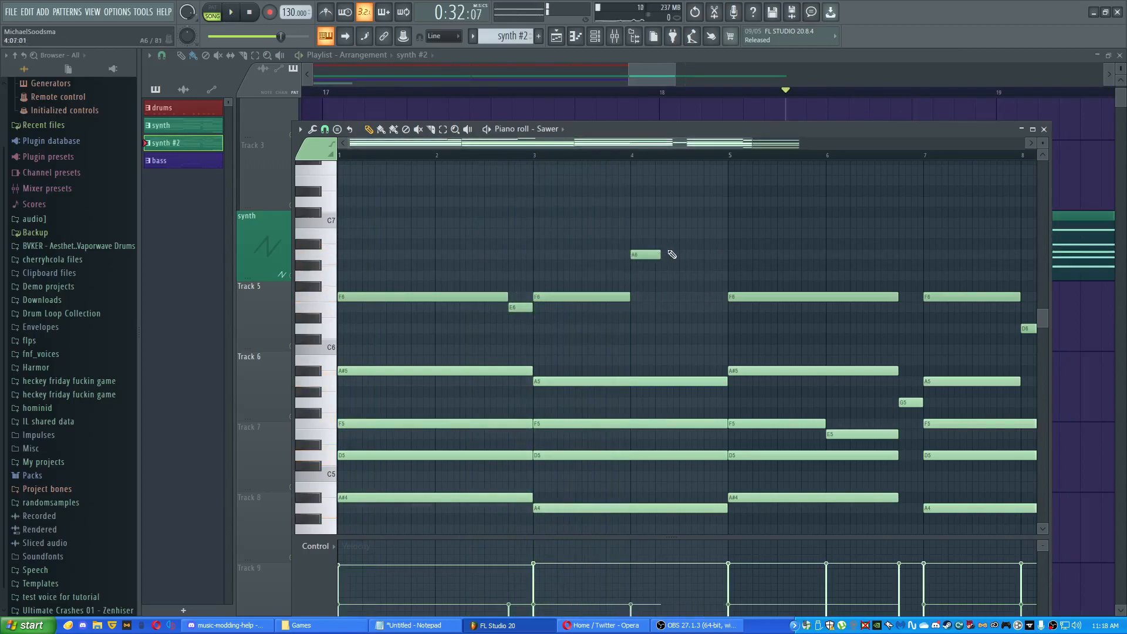
left_click(672, 203)
left_click(710, 255)
- Rework the top melody in bar 5 as a brief A6 followed by an A#6 lasting until bar 6, and play it back
left_click_drag(744, 289, 741, 246)
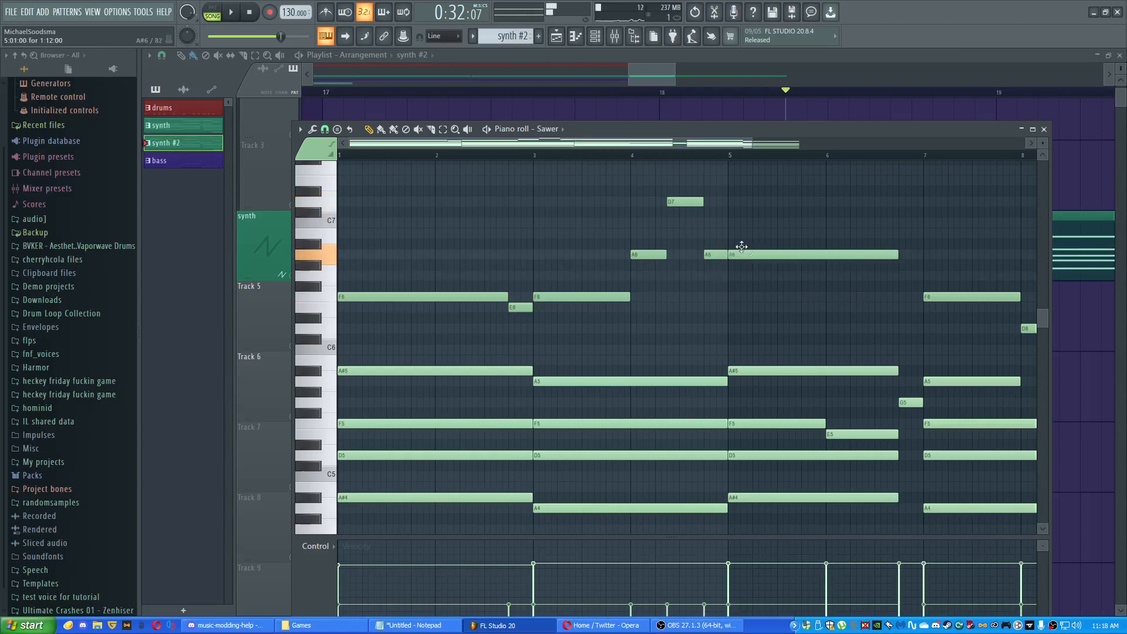
left_click_drag(888, 255, 822, 253)
left_click(729, 156)
key("space")
key("space")
key("space")
left_click(708, 157)
left_click_drag(817, 209, 670, 230)
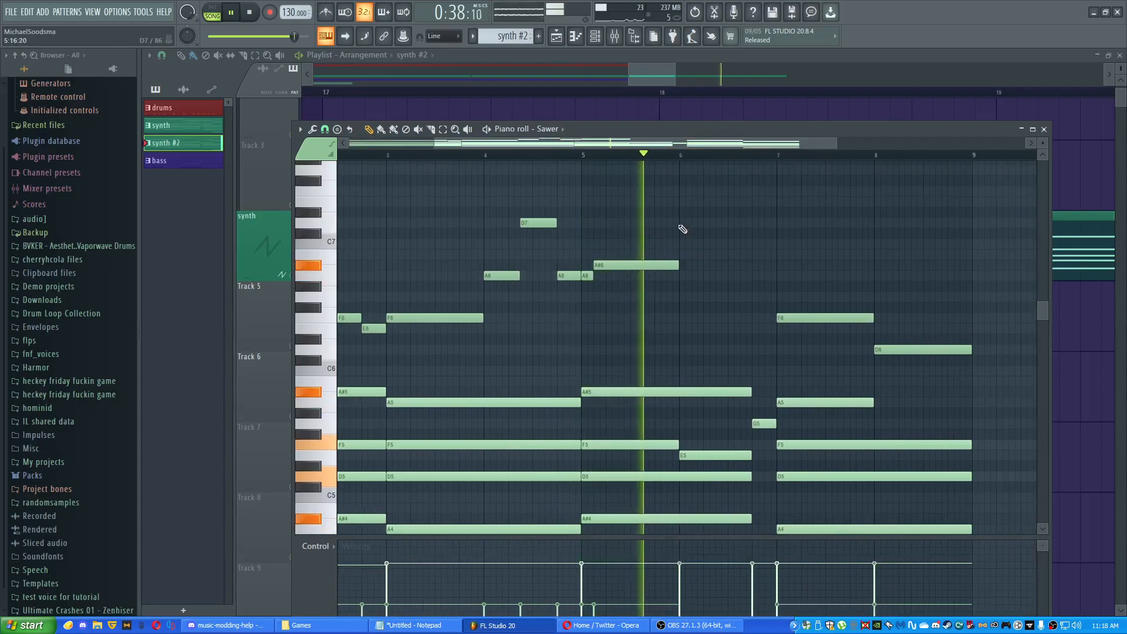
- Add the rising melody notes D7, E7 and F7 across bar 6 and play them back
left_click(684, 223)
key("space")
left_click_drag(763, 223, 586, 229)
left_click(732, 202)
right_click(787, 205)
left_click(756, 192)
left_click(683, 156)
key("space")
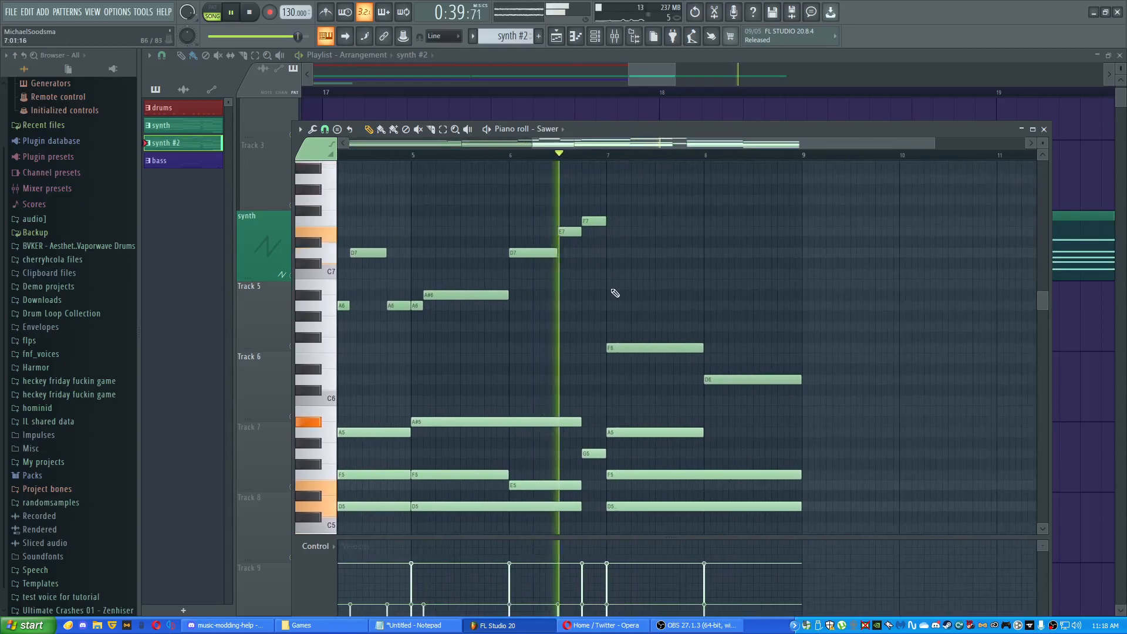
key("space")
left_click(611, 231)
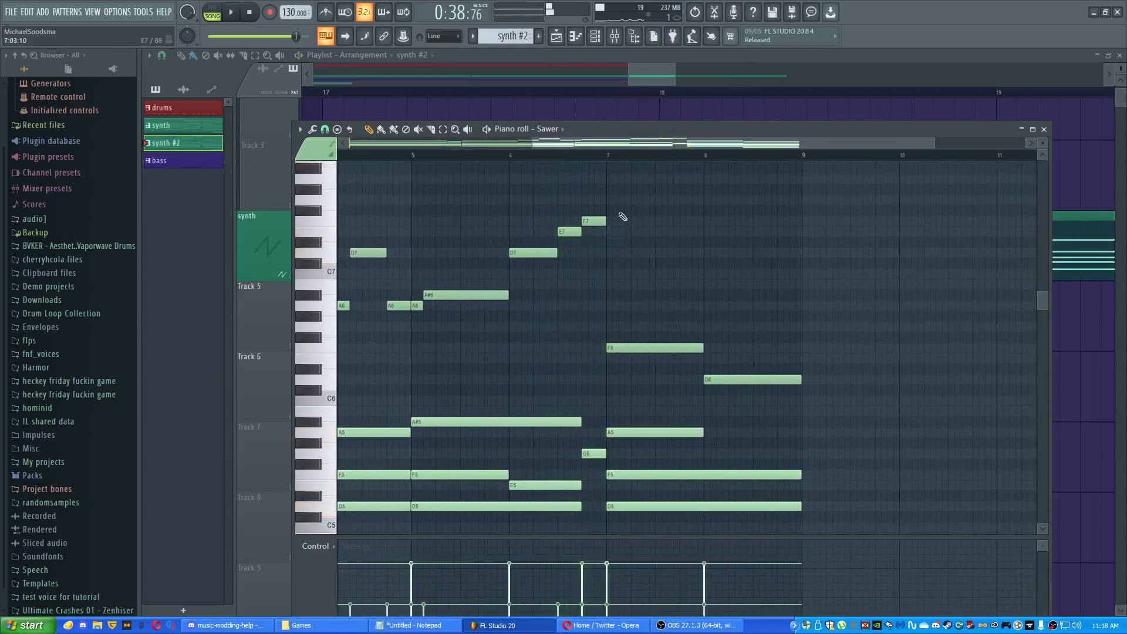
- Raise the F6 note in bar 7 to A7 and add a D7 note of equal length below it
left_click(609, 156)
key("space")
left_click_drag(631, 340, 631, 179)
key("space")
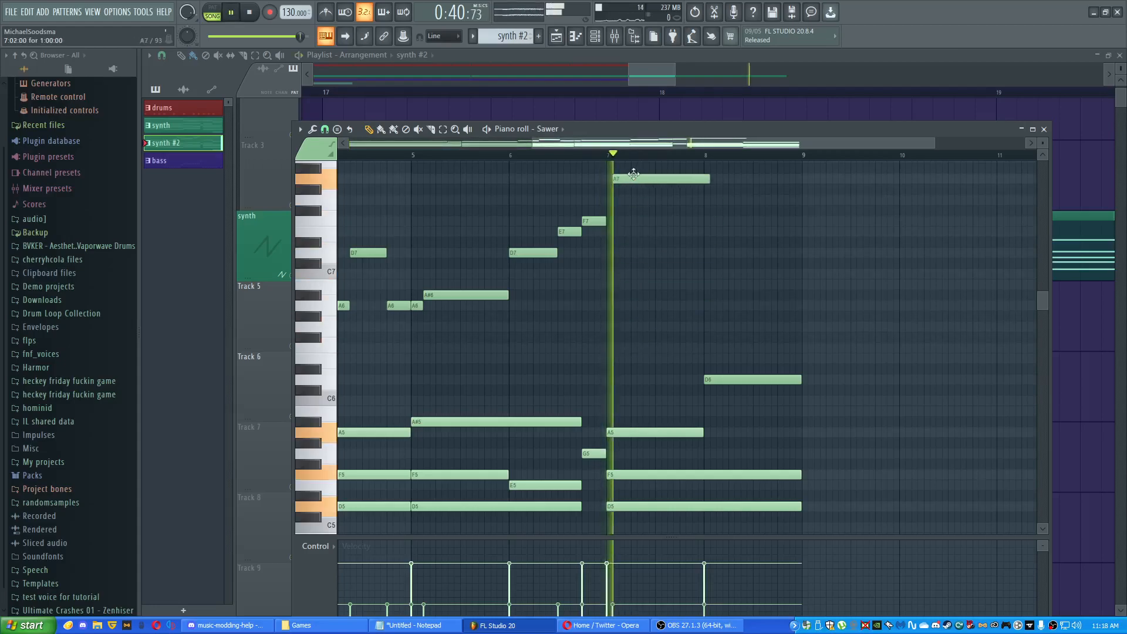
key("space")
left_click(610, 252)
key("space")
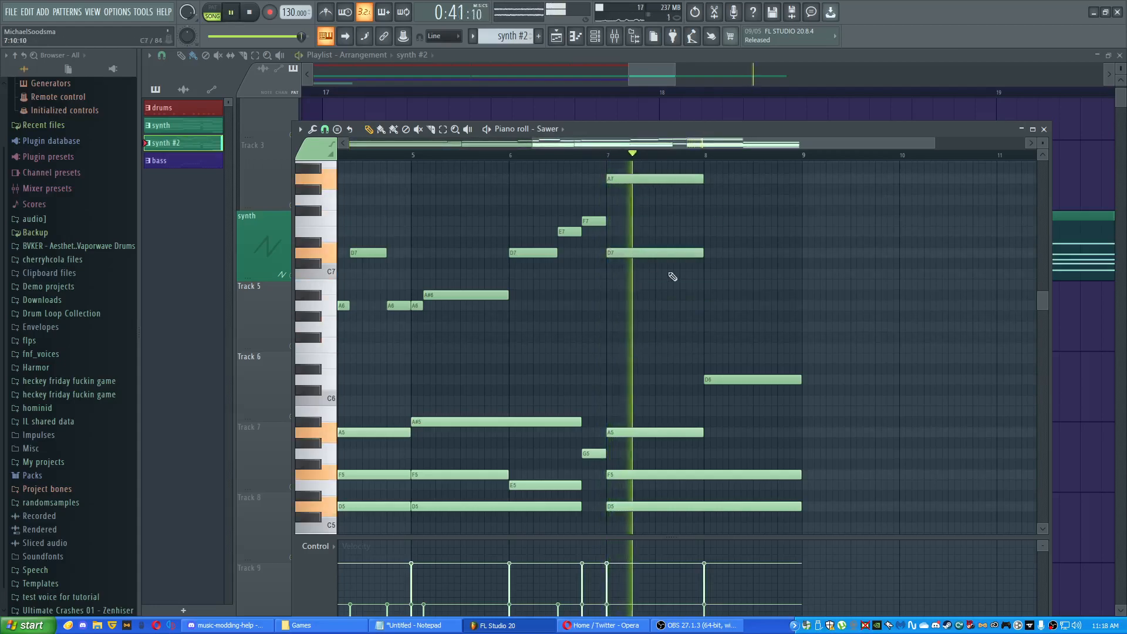
- Fill bar 8 of the top melody with half-bar F7 and E7 notes and close the piano roll
left_click(704, 221)
scroll(705, 216, "right", 1)
left_click_drag(705, 216, 655, 218)
left_click(657, 228)
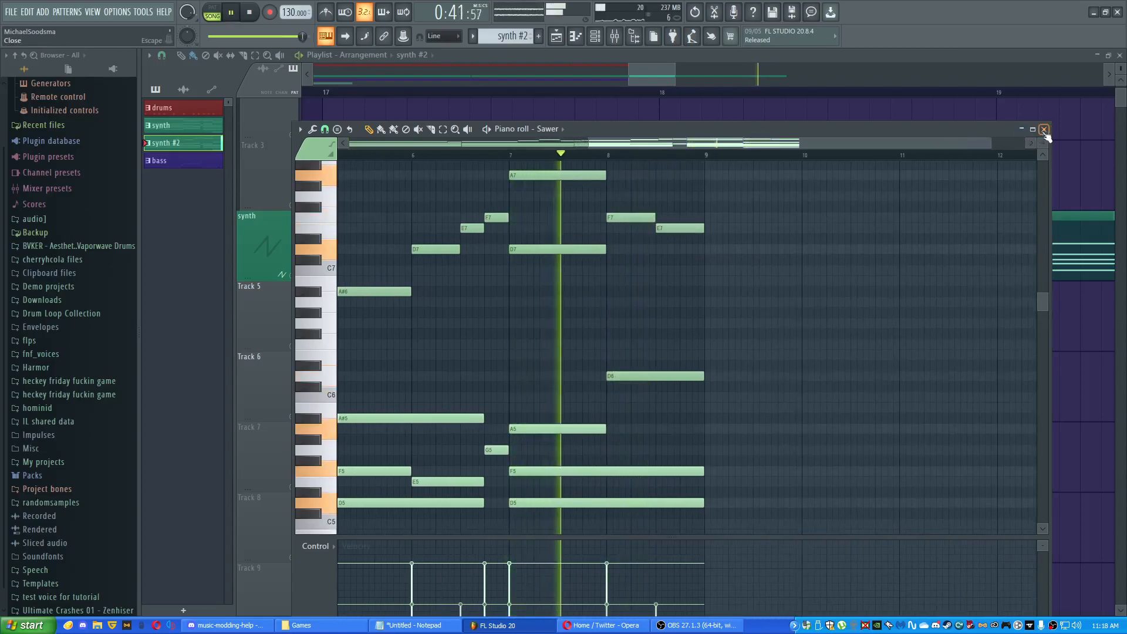
left_click(1043, 130)
scroll(641, 232, "down", 4)
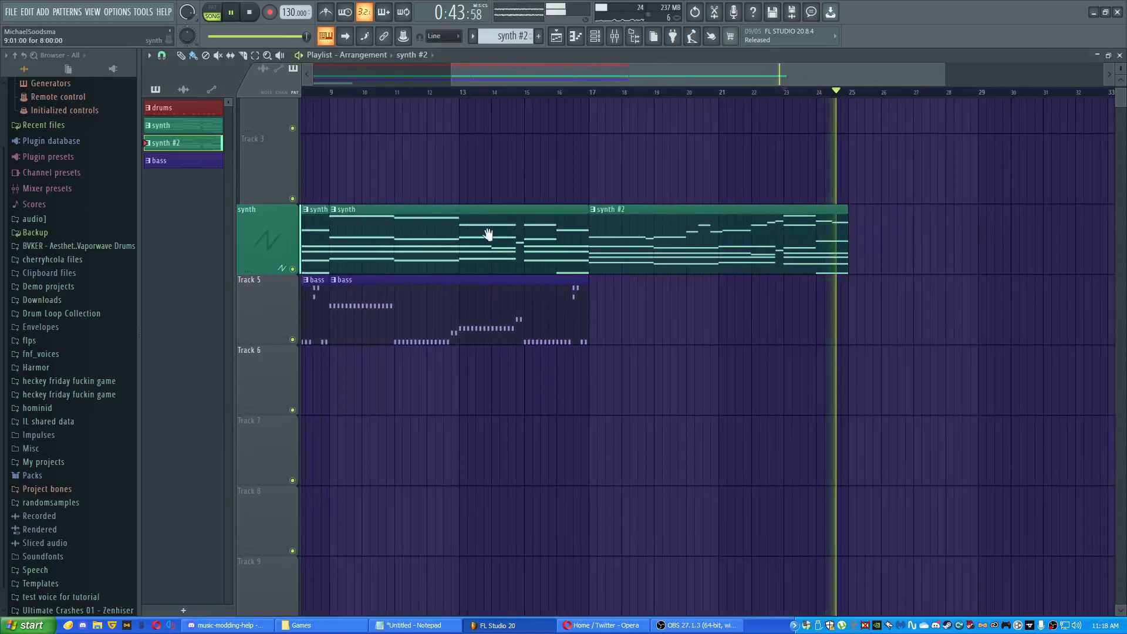
- Extend the arrangement to bar 33 by duplicating the synth, bass and drums clips, with synth #2 starting at bar 25
left_click_drag(478, 230, 735, 286)
scroll(816, 337, "down", 1)
left_click_drag(788, 355, 322, 370)
key("ctrl+b")
left_click_drag(762, 372, 509, 381)
left_click_drag(584, 317, 848, 362)
left_click_drag(319, 141, 495, 217)
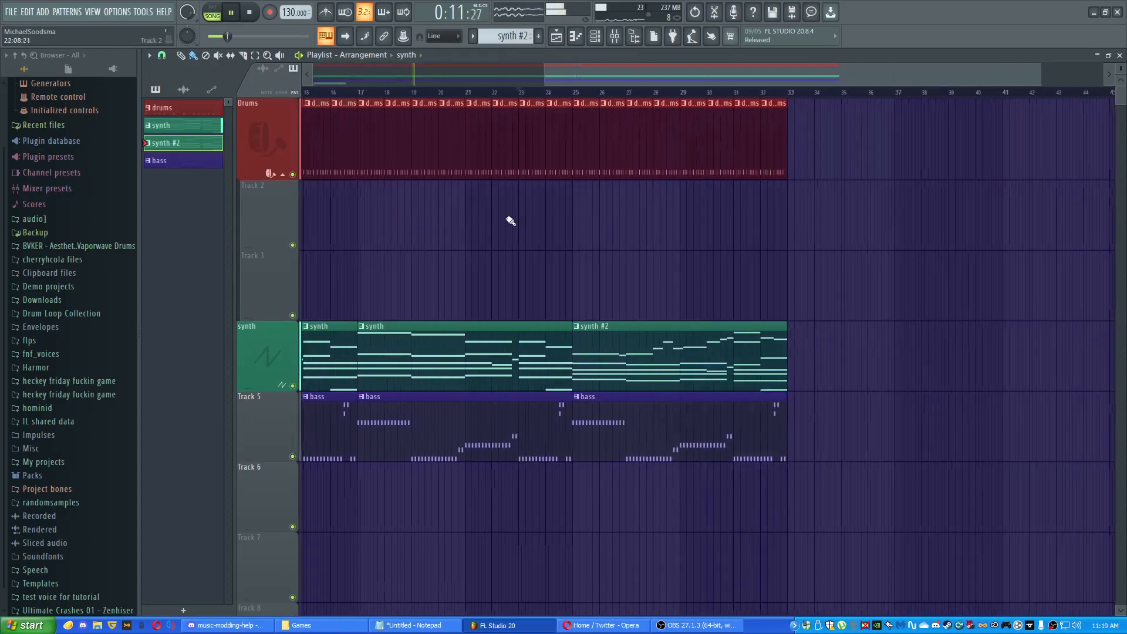
- Review the whole arrangement and look at the options of the Insert 2 - Volume automation clip during playback
scroll(546, 223, "down", 3)
scroll(624, 210, "down", 1)
scroll(625, 209, "down", 1)
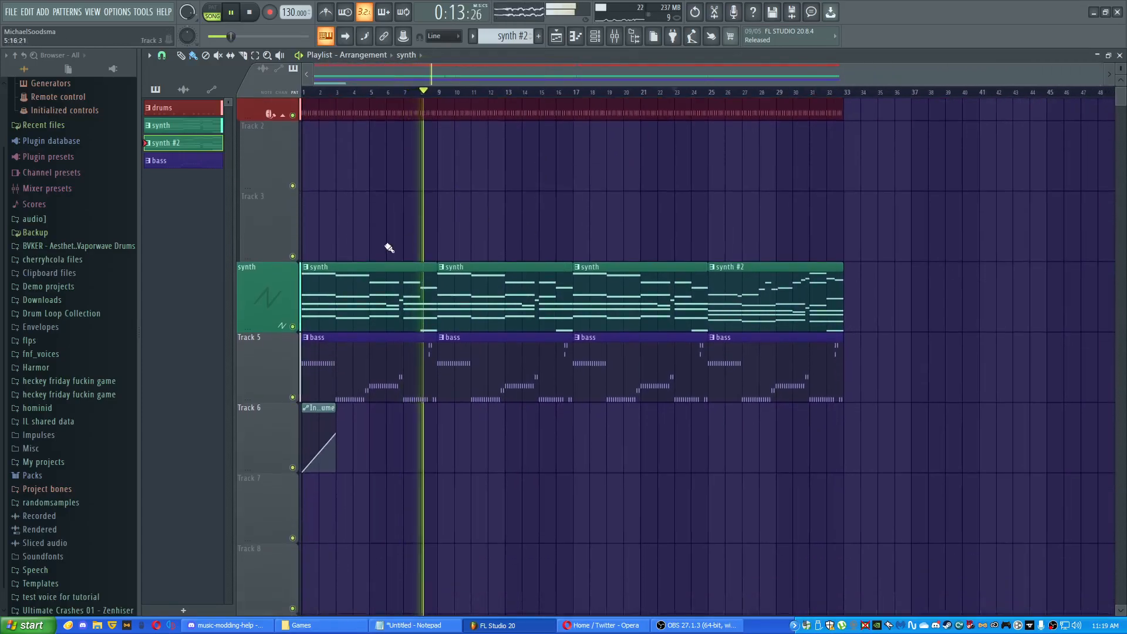
scroll(390, 245, "up", 3)
right_click(306, 388)
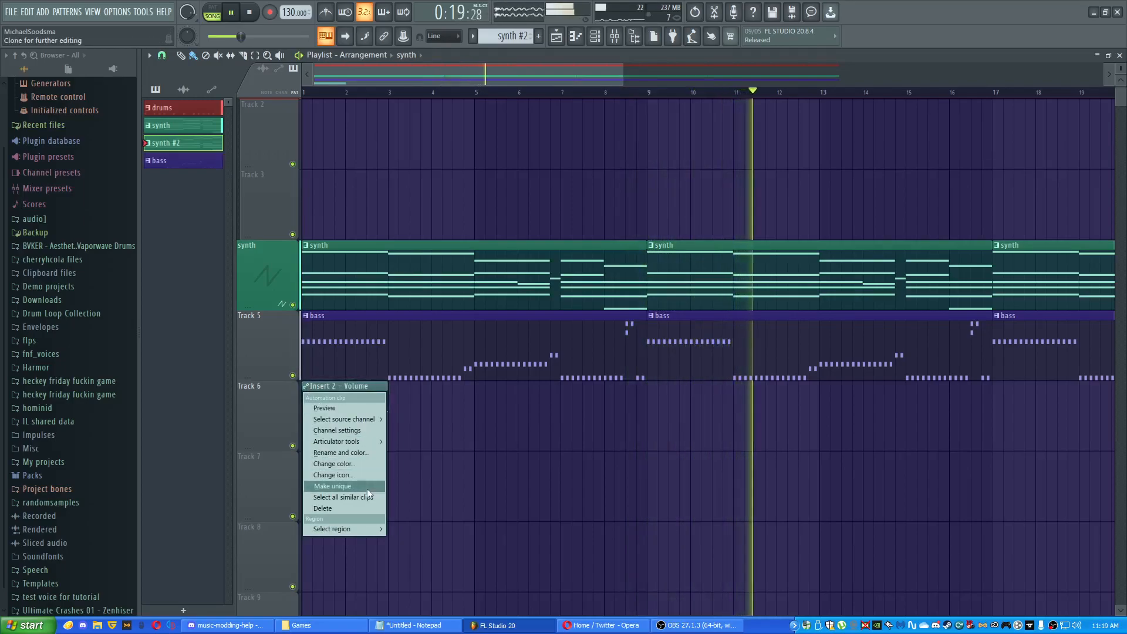
left_click(493, 470)
- Briefly solo and unsolo the Drums track while listening to the extended arrangement, and stop playback
left_click_drag(528, 164, 578, 272)
left_click_drag(671, 276, 298, 270)
right_click(293, 175)
right_click(293, 175)
left_click_drag(663, 258, 847, 268)
key("space")
scroll(816, 240, "down", 3)
scroll(816, 240, "down", 3)
left_click_drag(692, 240, 787, 329)
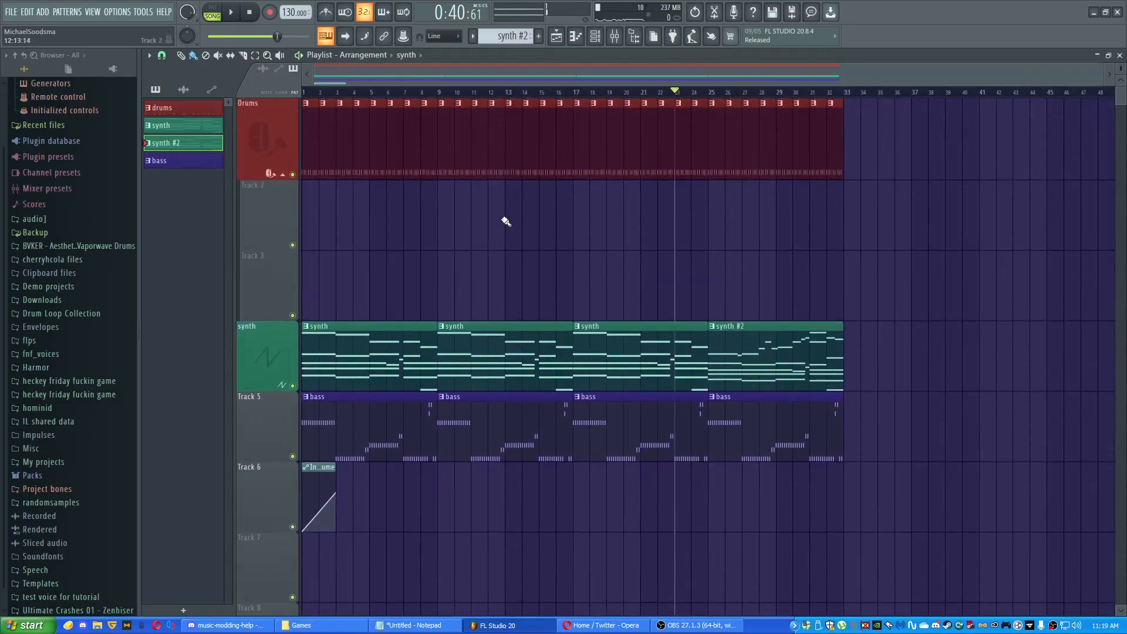
scroll(82, 288, "down", 1)
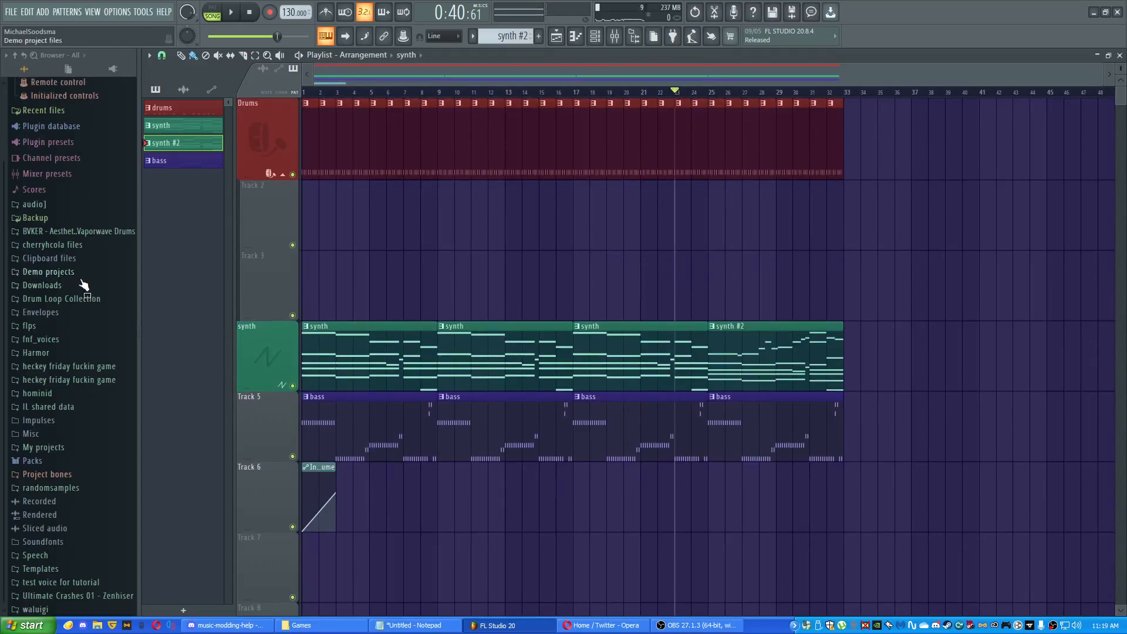
- Look through the Drums category of the Packs sample folder and collapse it again
left_click(56, 461)
scroll(66, 395, "up", 2)
left_click(48, 357)
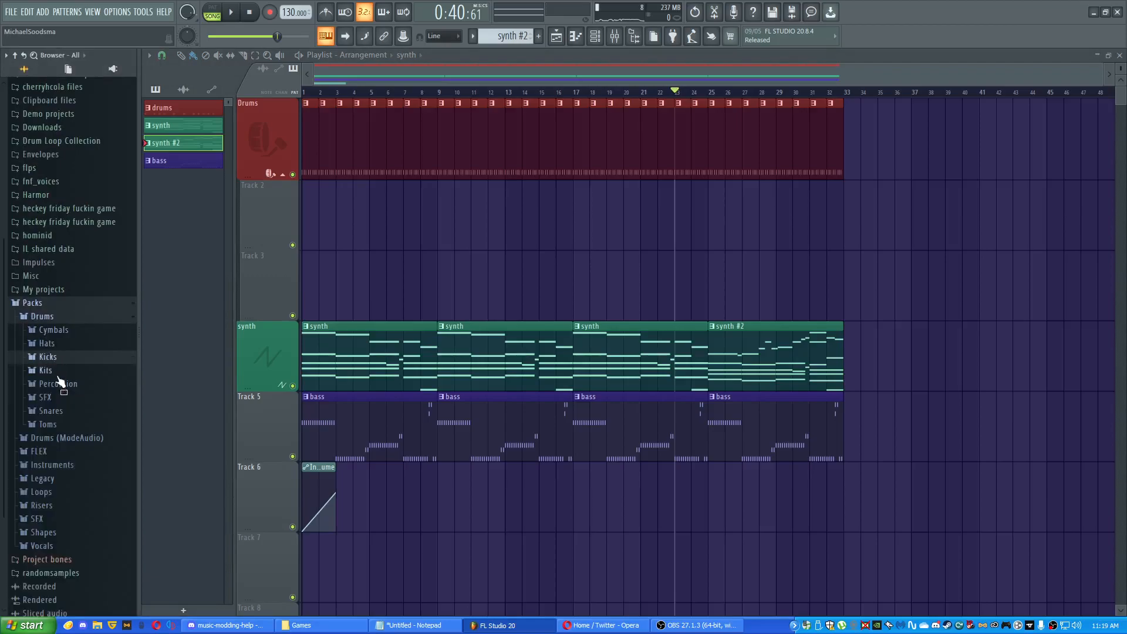
scroll(58, 380, "down", 2)
left_click(55, 218)
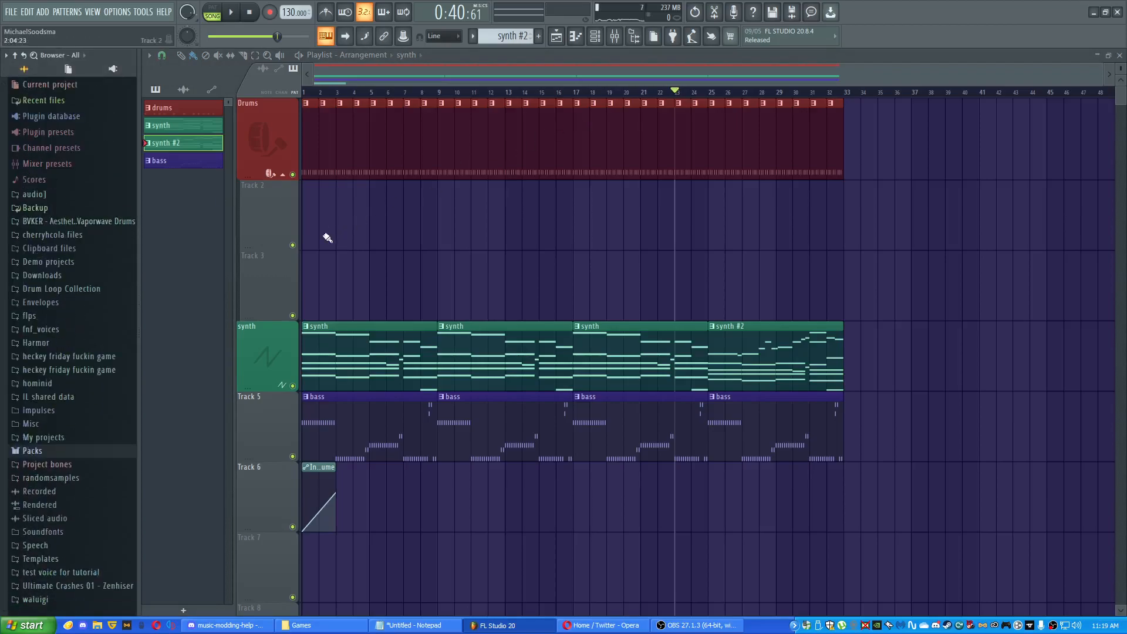
scroll(404, 265, "down", 1)
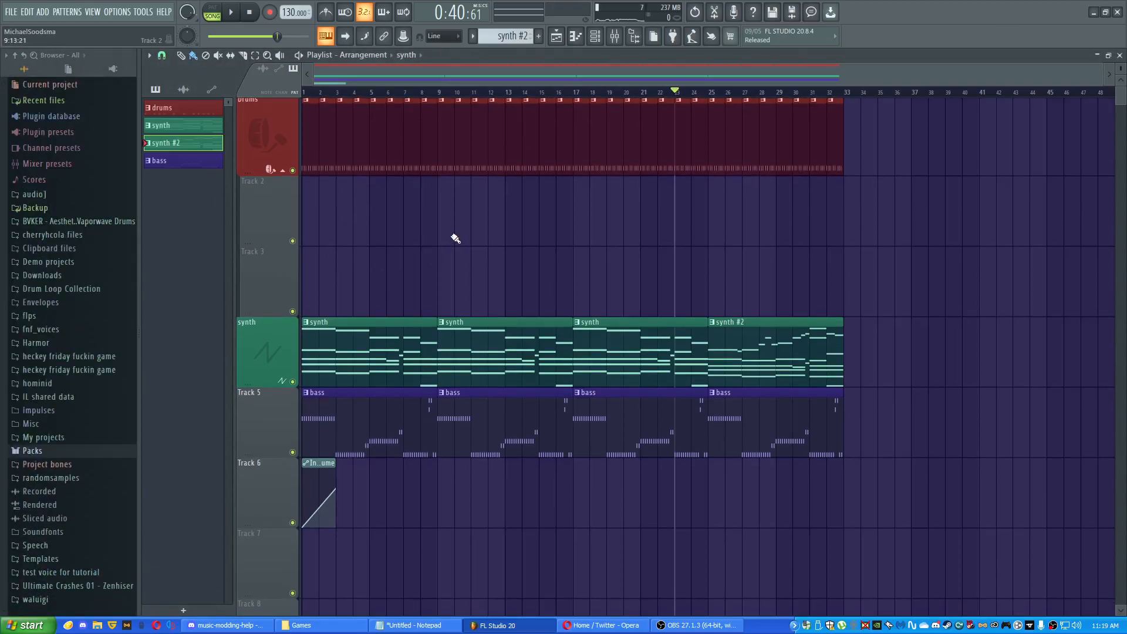
scroll(455, 238, "up", 1)
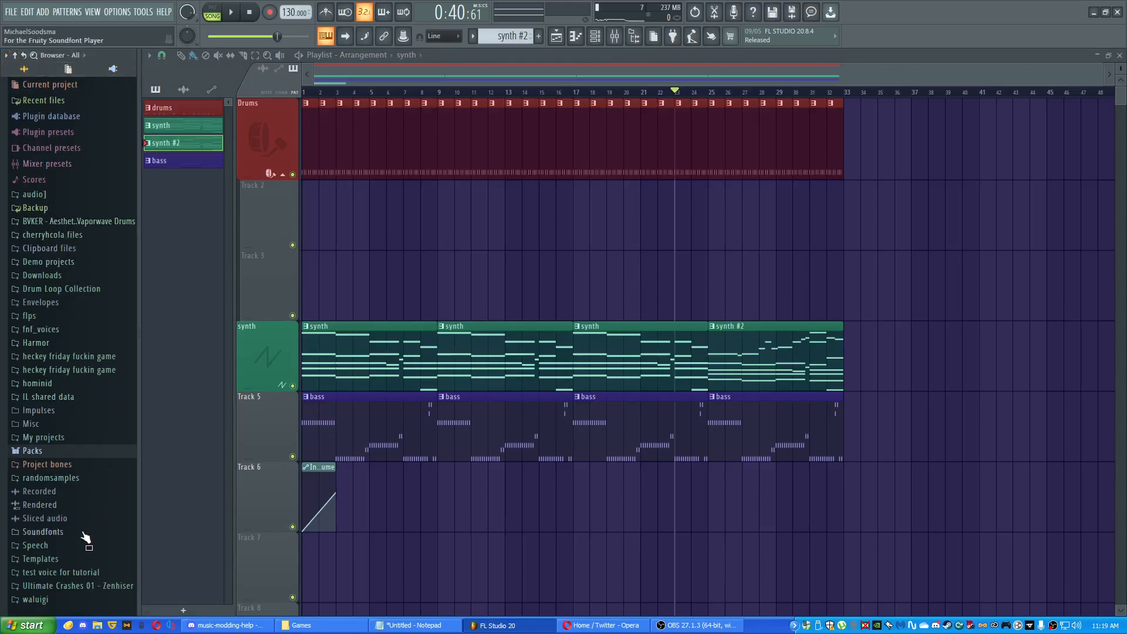
- Browse the voice subfolders of fnf_voices and preview the ah2 sample in the hominid folder
left_click(42, 330)
scroll(53, 340, "down", 3)
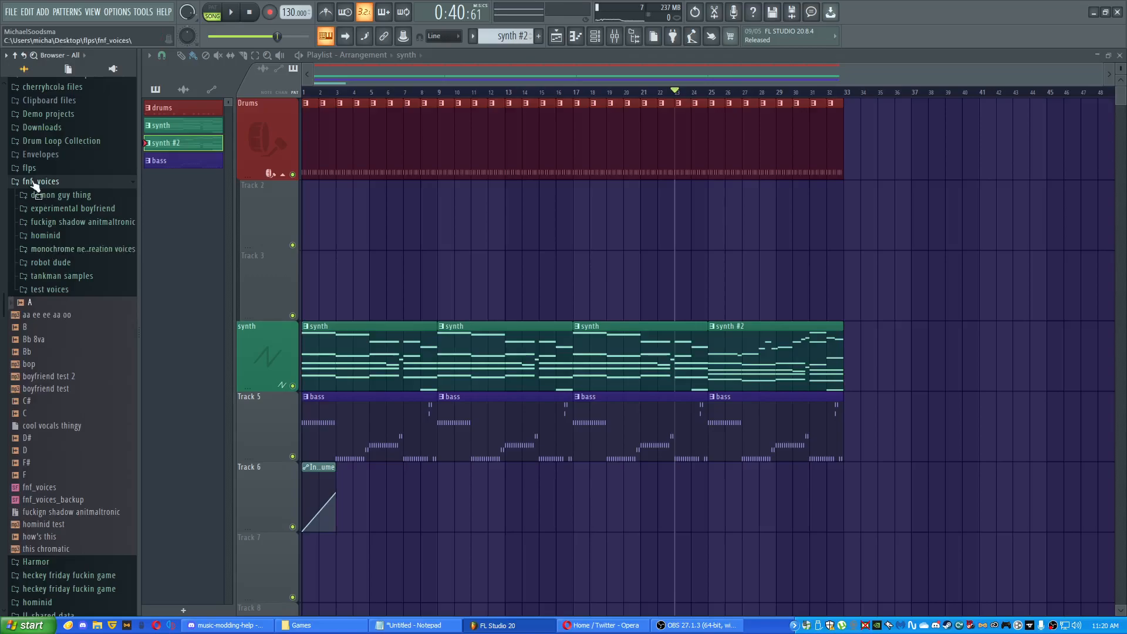
left_click(58, 197)
left_click(57, 197)
left_click(58, 209)
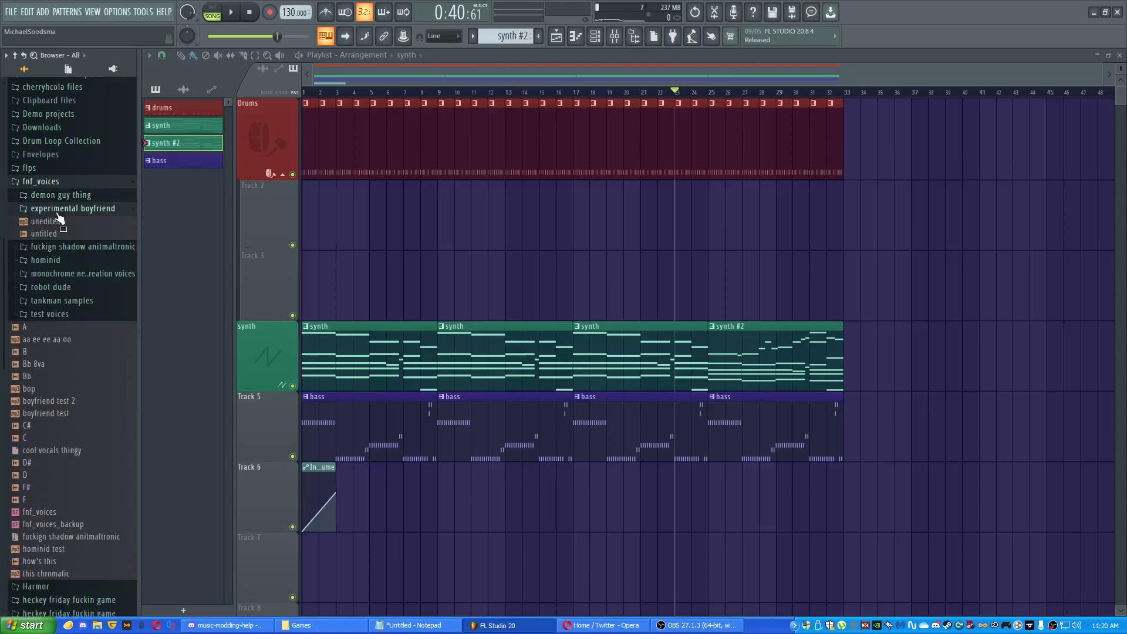
left_click(61, 235)
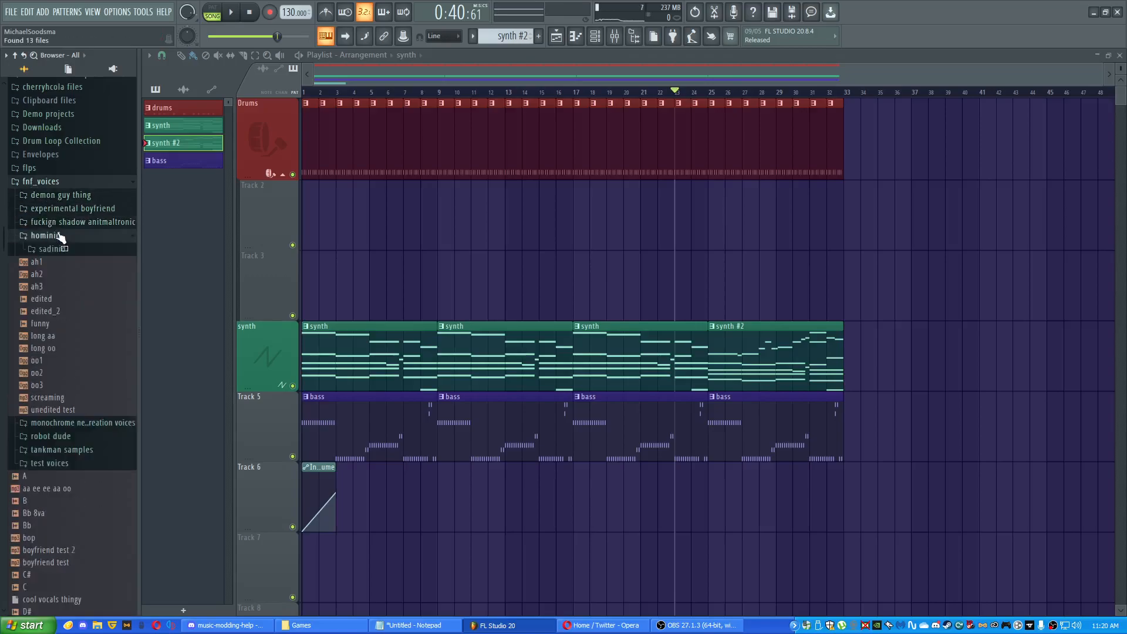
left_click(52, 273)
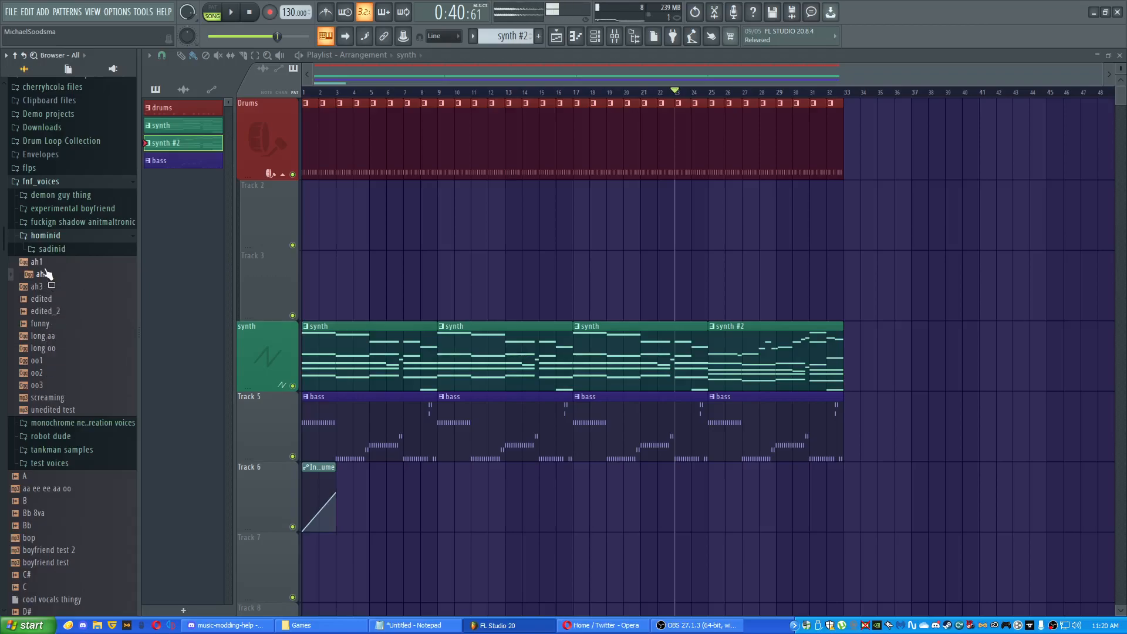
left_click(73, 238)
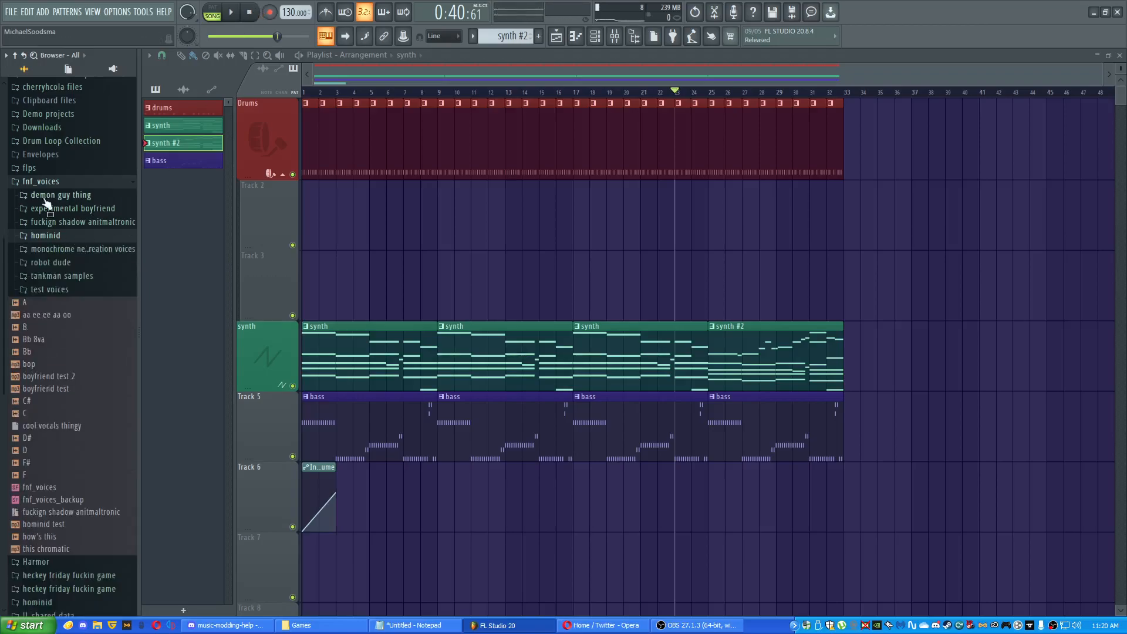
- Place the hominid ah1 sample on Track 2 in bar 3, remove the clip and collapse the fnf_voices folder
left_click(66, 238)
left_click_drag(42, 262, 344, 199)
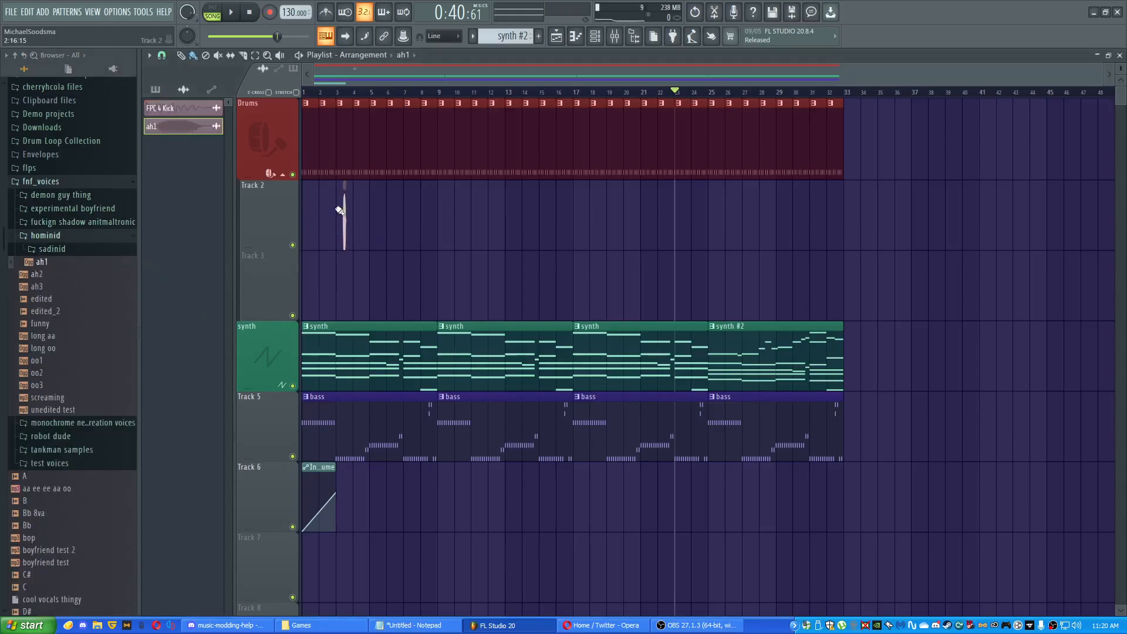
scroll(340, 209, "up", 6)
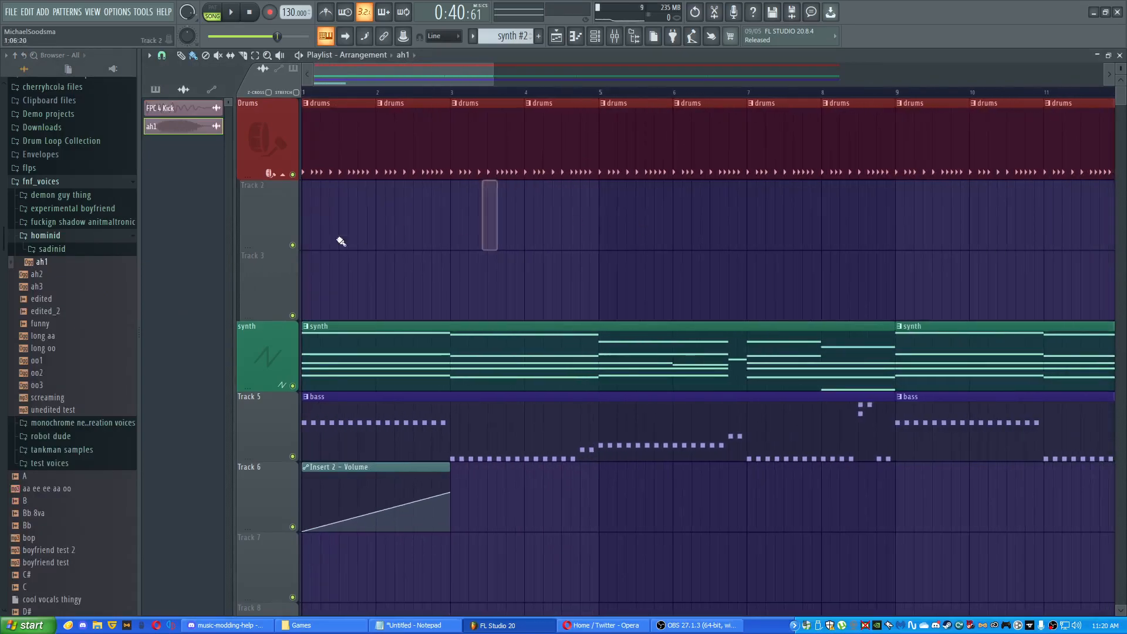
left_click(130, 237)
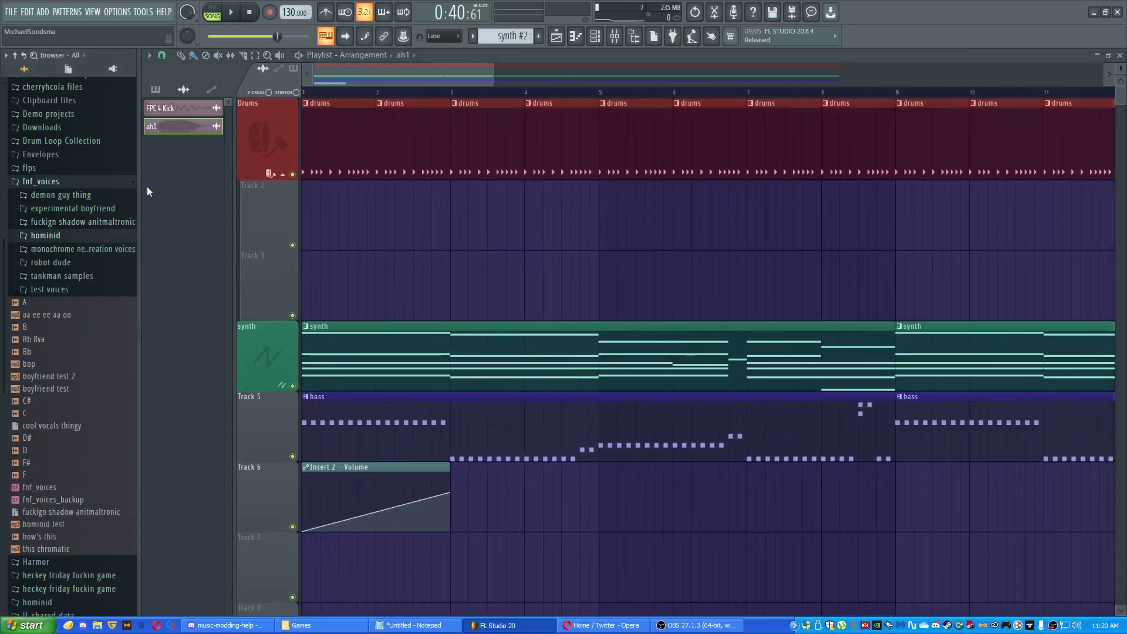
scroll(73, 282, "up", 4)
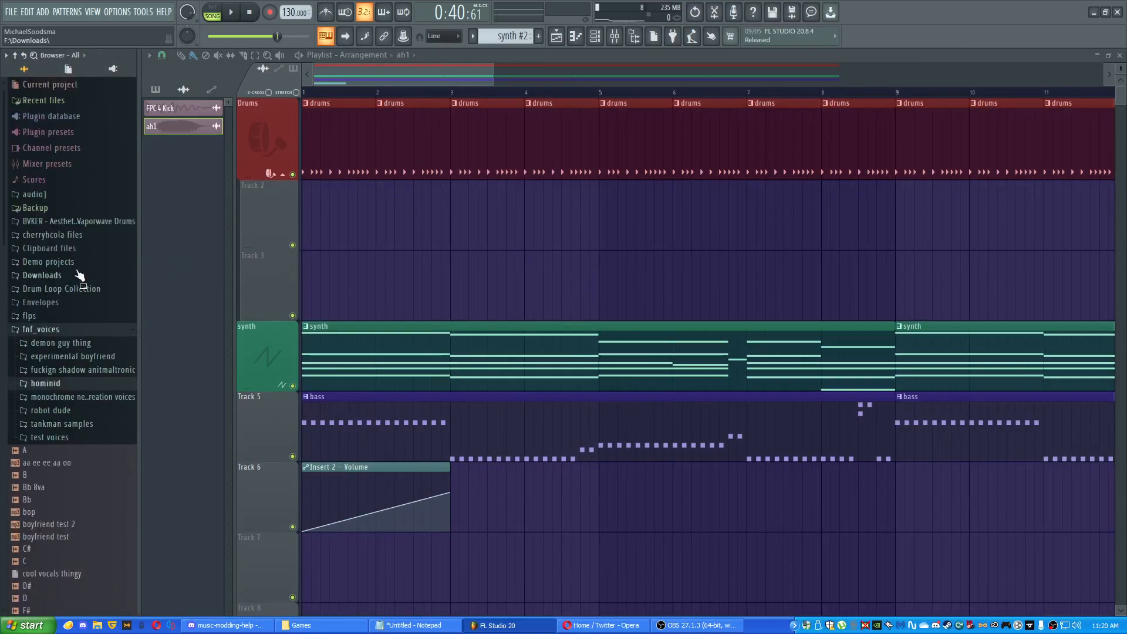
left_click(131, 331)
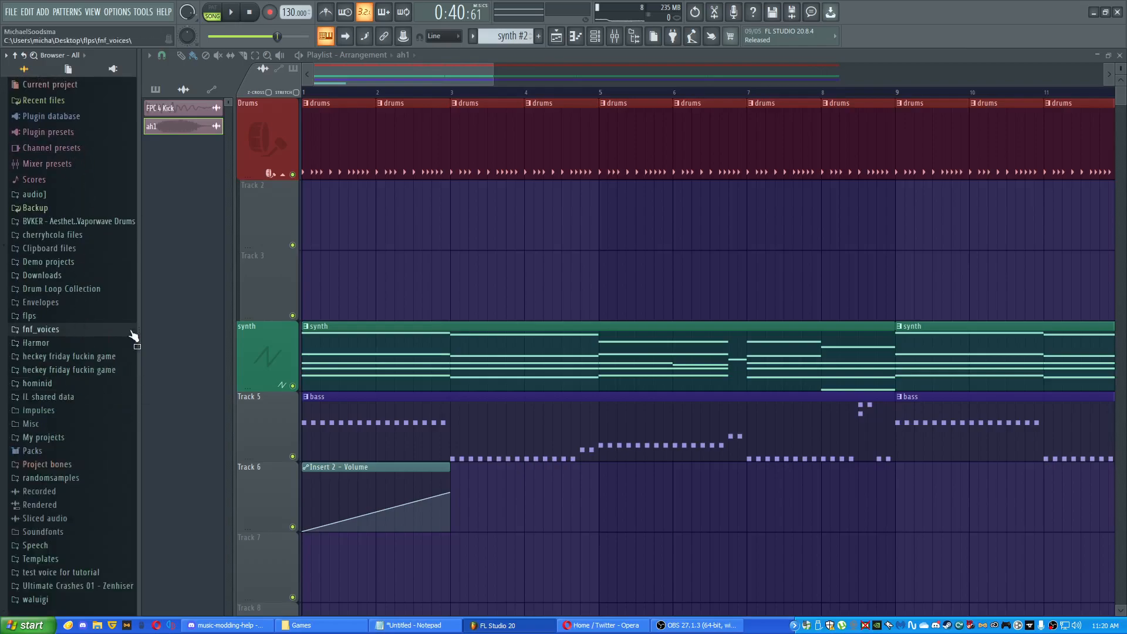
- Open the configuration of the browser's extra search folders and look through the listed paths
left_click(7, 55)
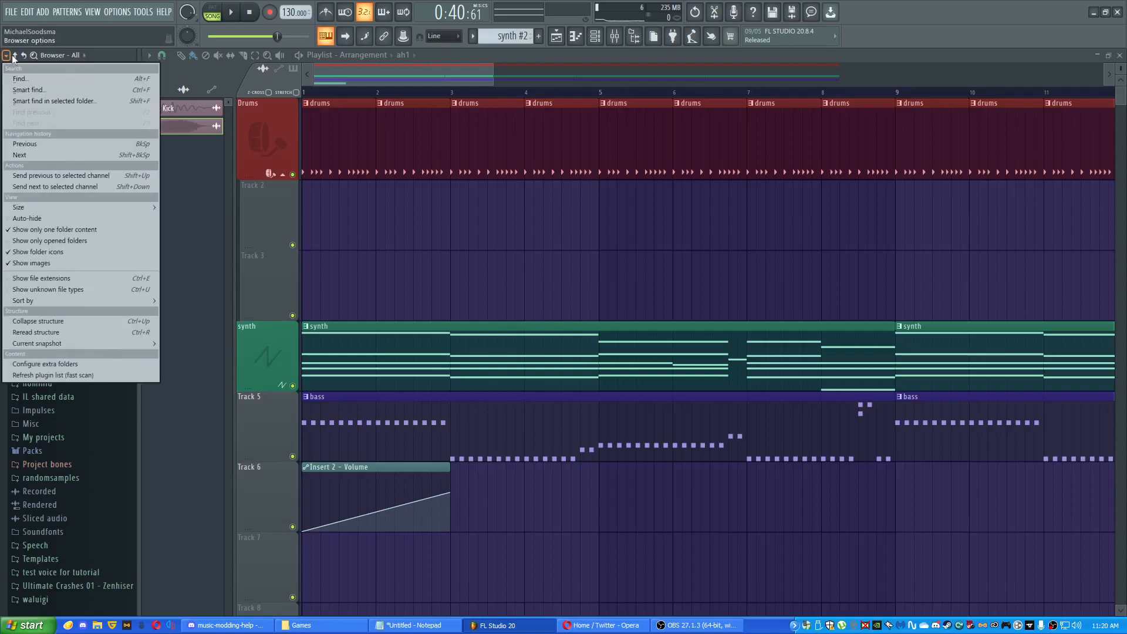
left_click(53, 368)
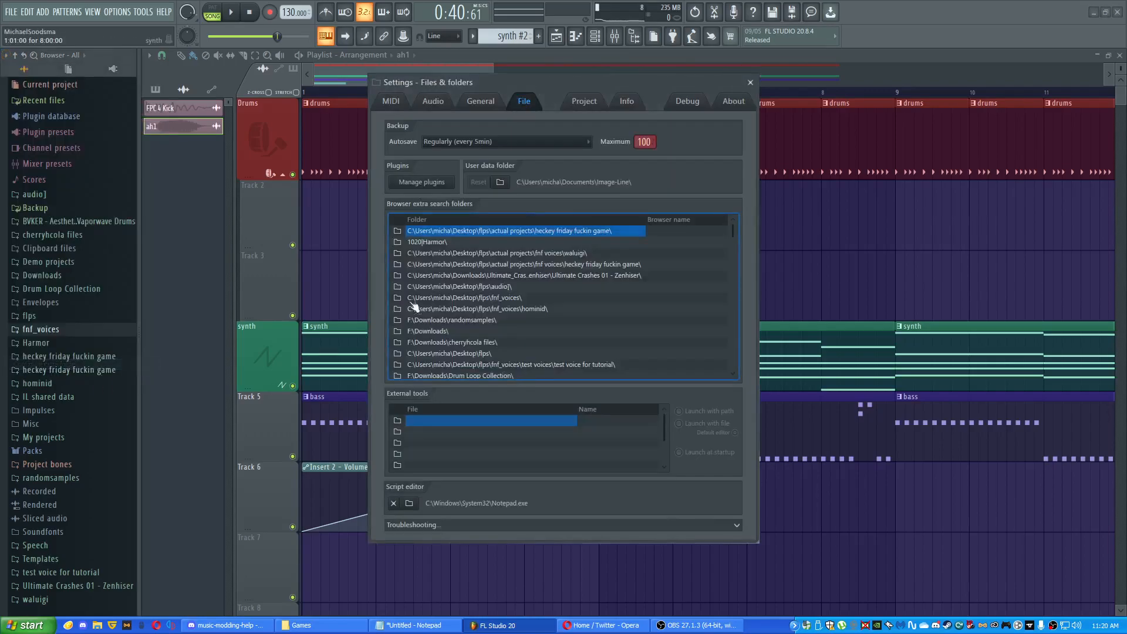
scroll(467, 276, "down", 4)
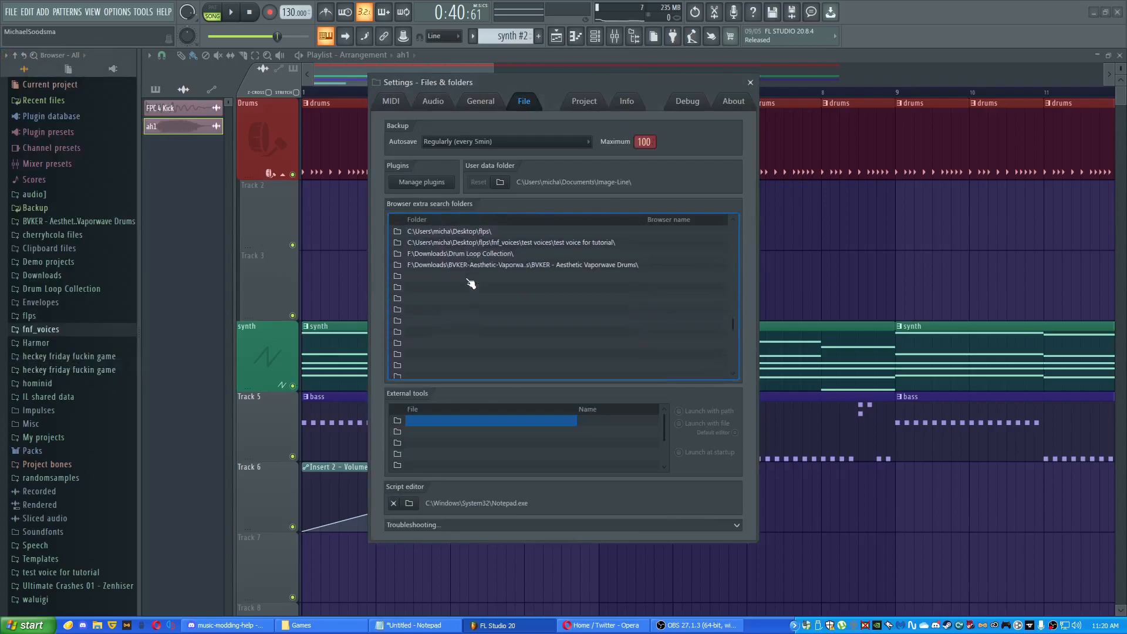
scroll(467, 291, "up", 3)
scroll(420, 235, "down", 3)
- Show how an empty extra search folder slot is assigned a directory, cancel the selection and close the settings
left_click(399, 271)
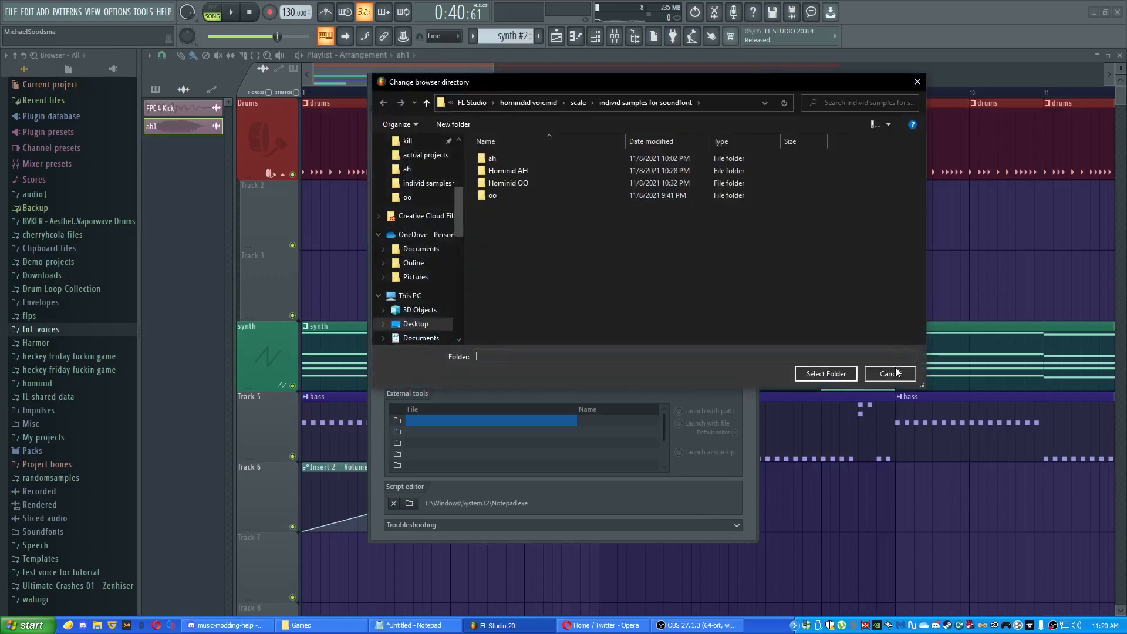
left_click(896, 372)
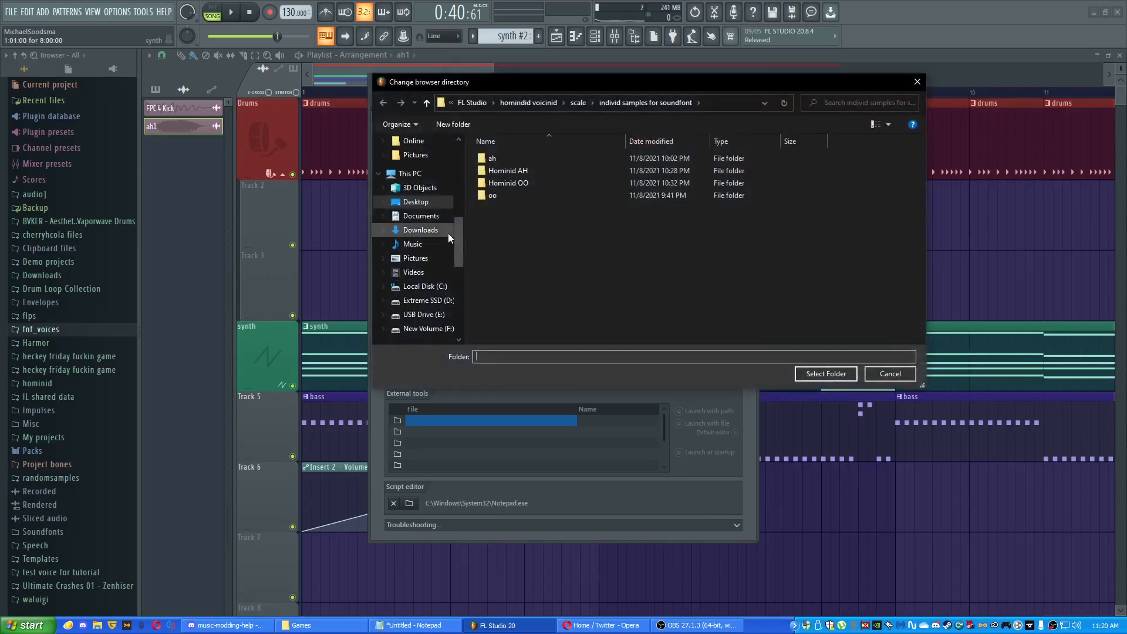
scroll(444, 229, "up", 3)
scroll(439, 233, "up", 2)
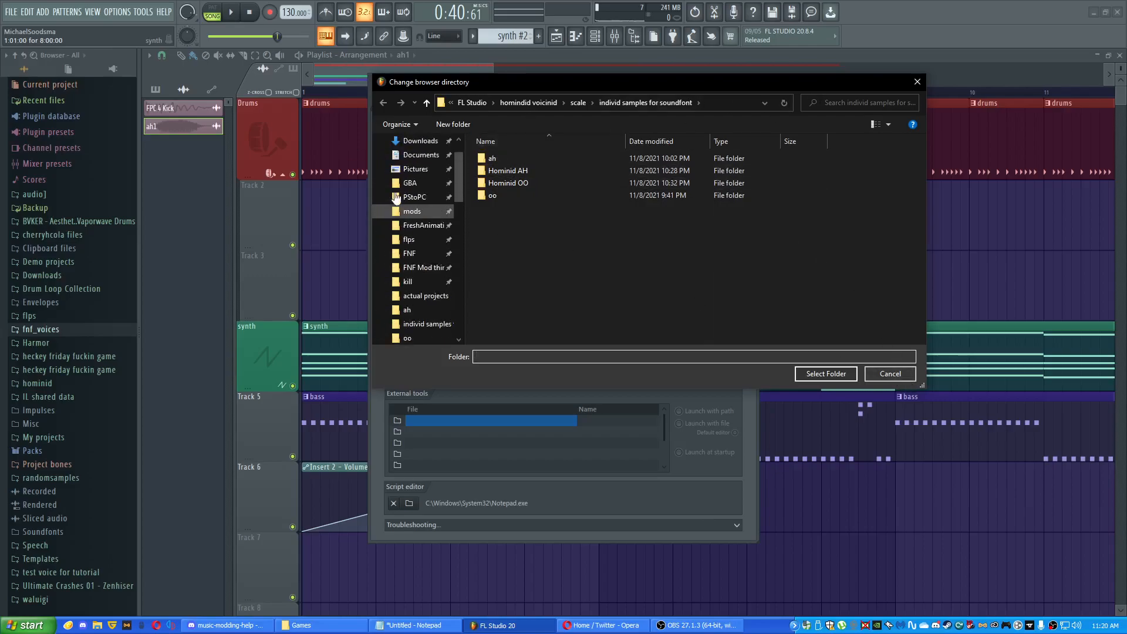
scroll(417, 234, "up", 4)
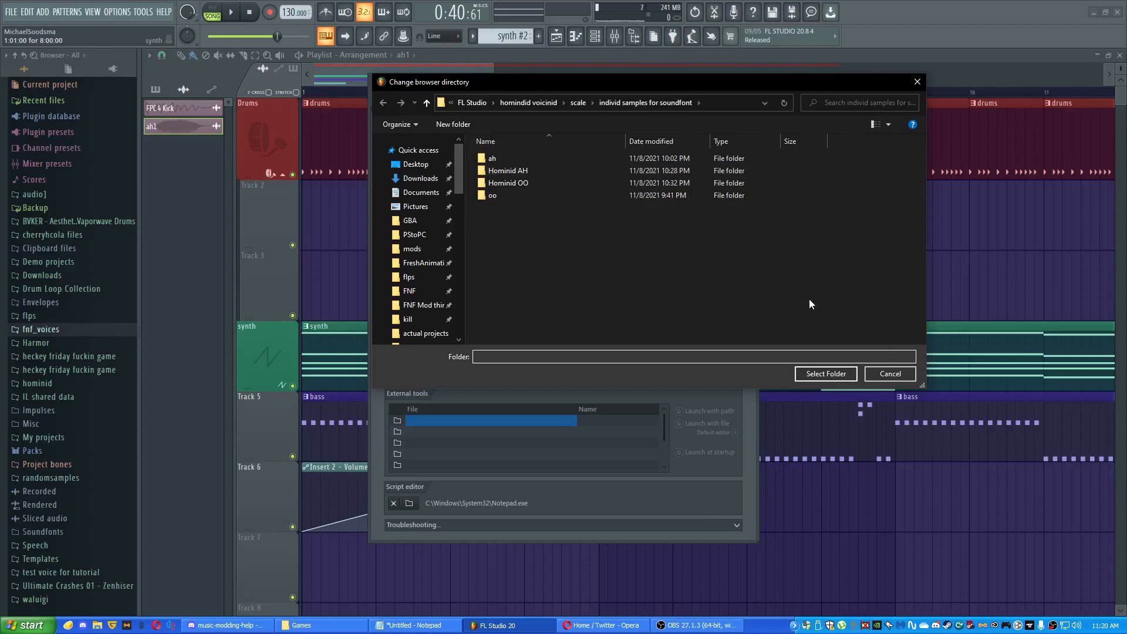
left_click(895, 377)
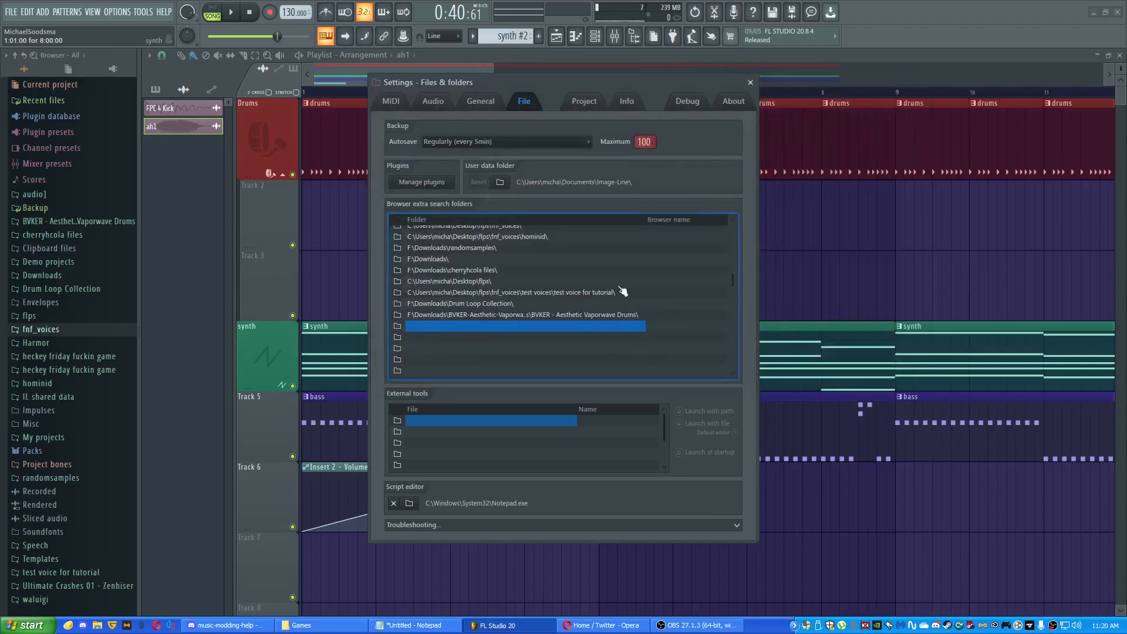
left_click(750, 83)
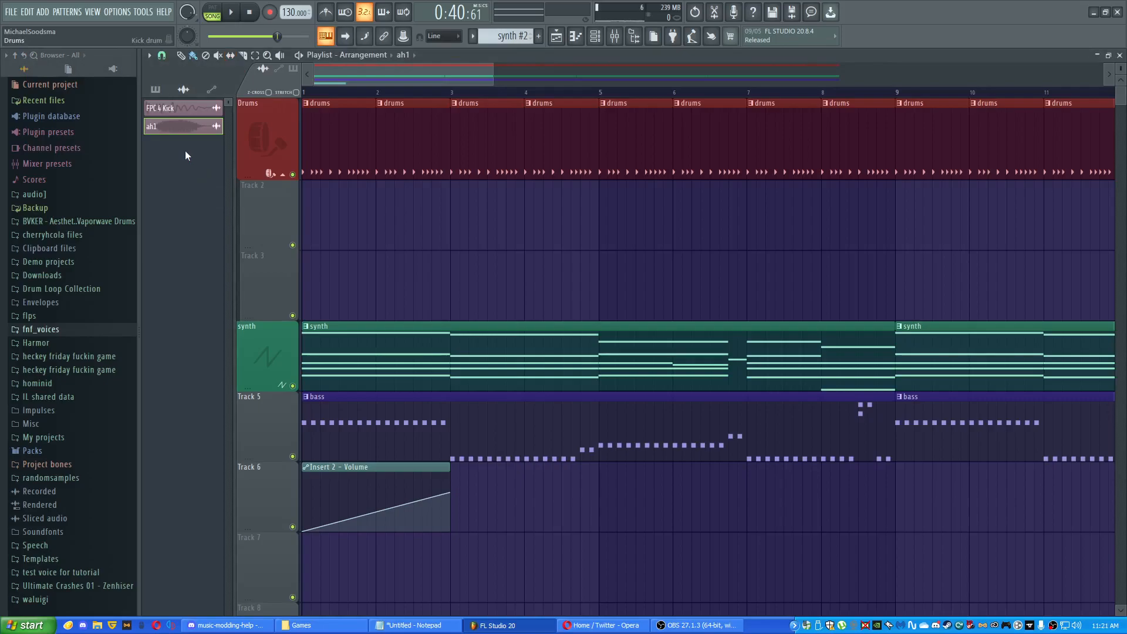
- Open the plugin manager, look through the plugin search paths and the full plugin list, and close the manager
left_click(114, 11)
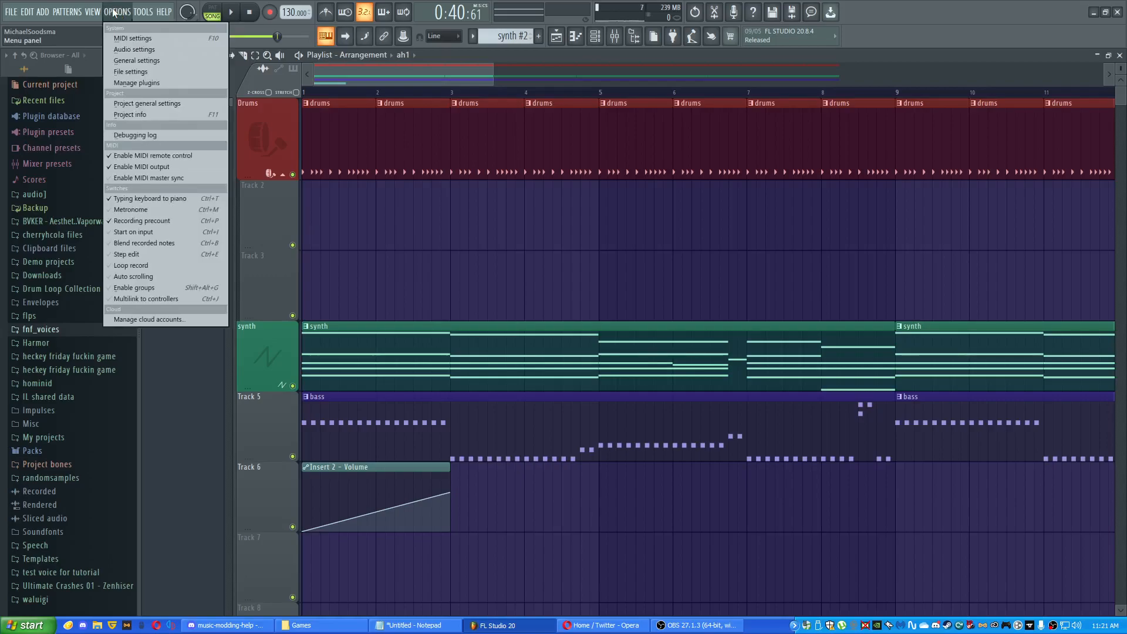
left_click(140, 82)
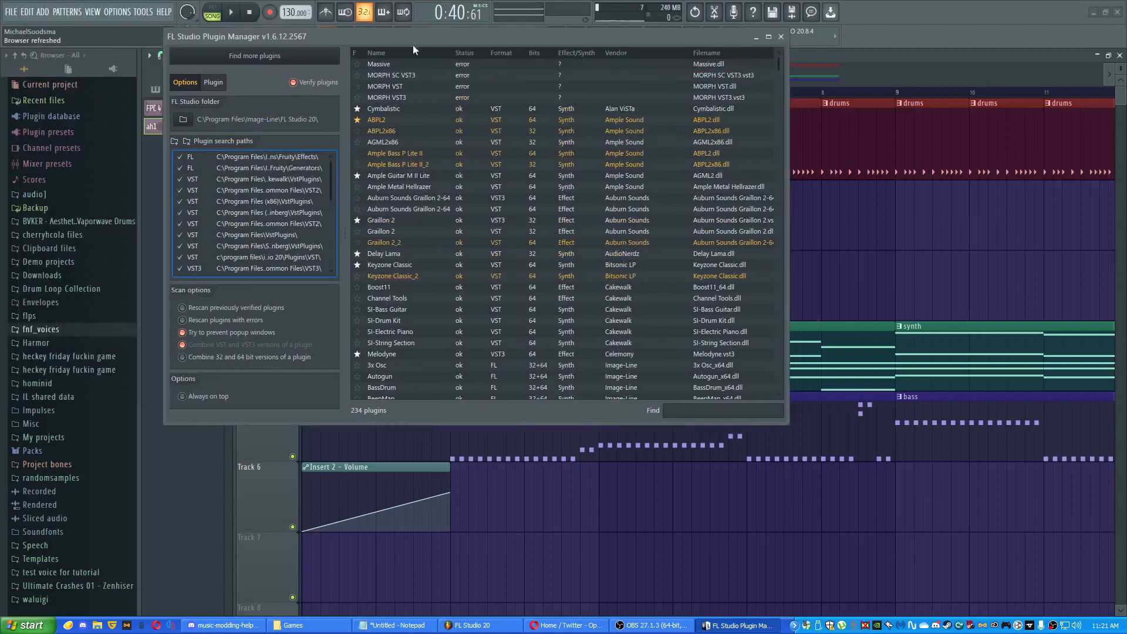
left_click_drag(397, 41, 425, 47)
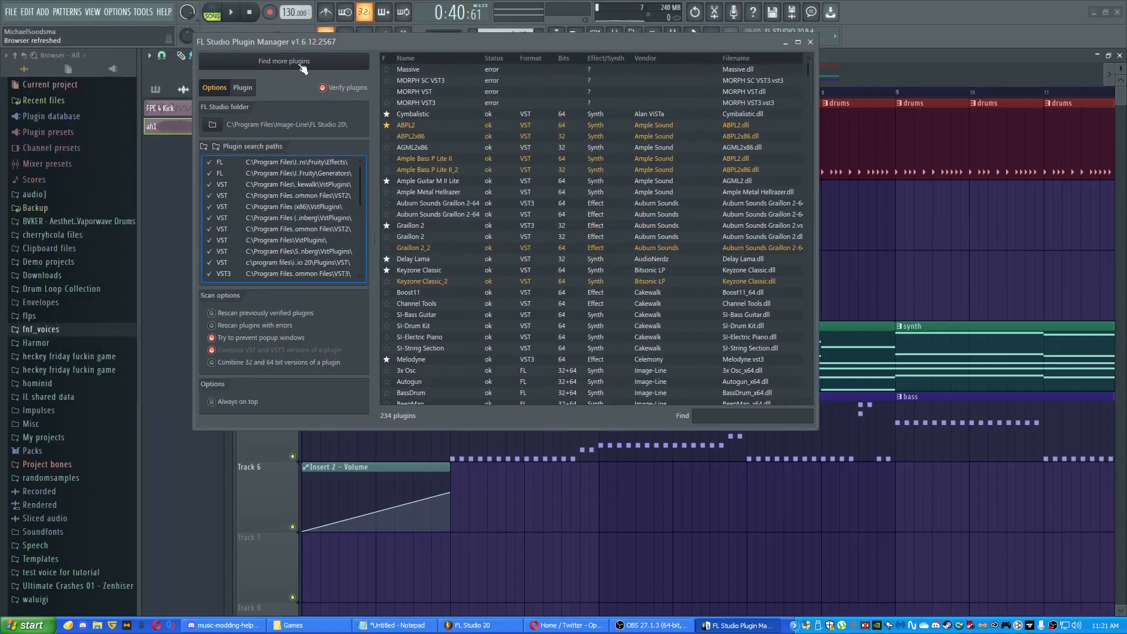
left_click_drag(381, 41, 347, 71)
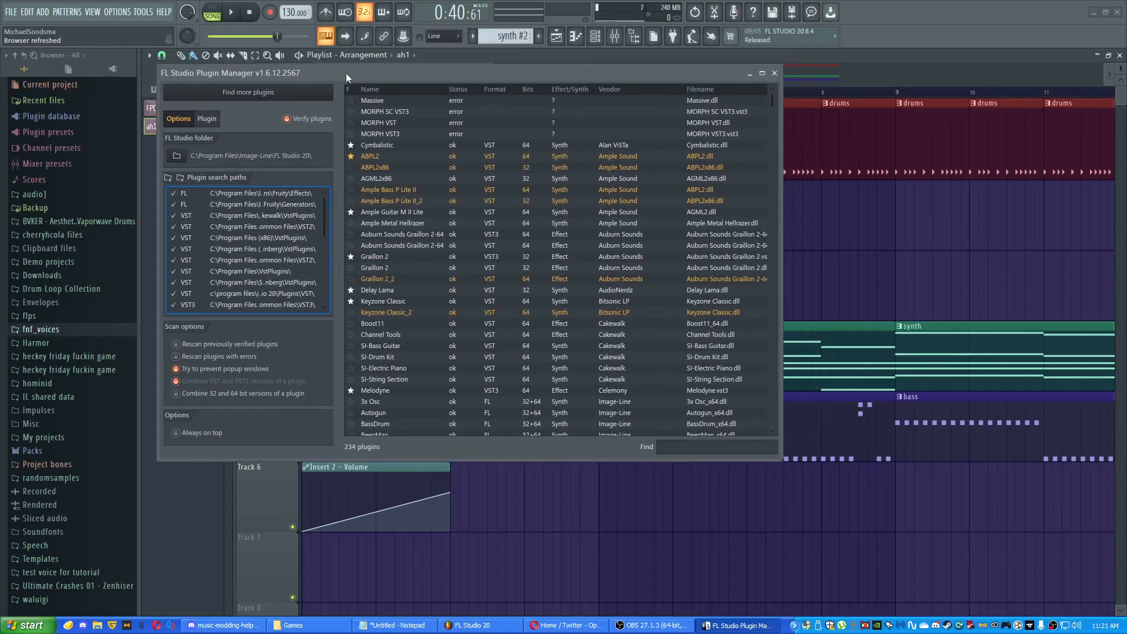
scroll(382, 347, "down", 6)
scroll(401, 340, "up", 6)
left_click_drag(562, 65, 692, 89)
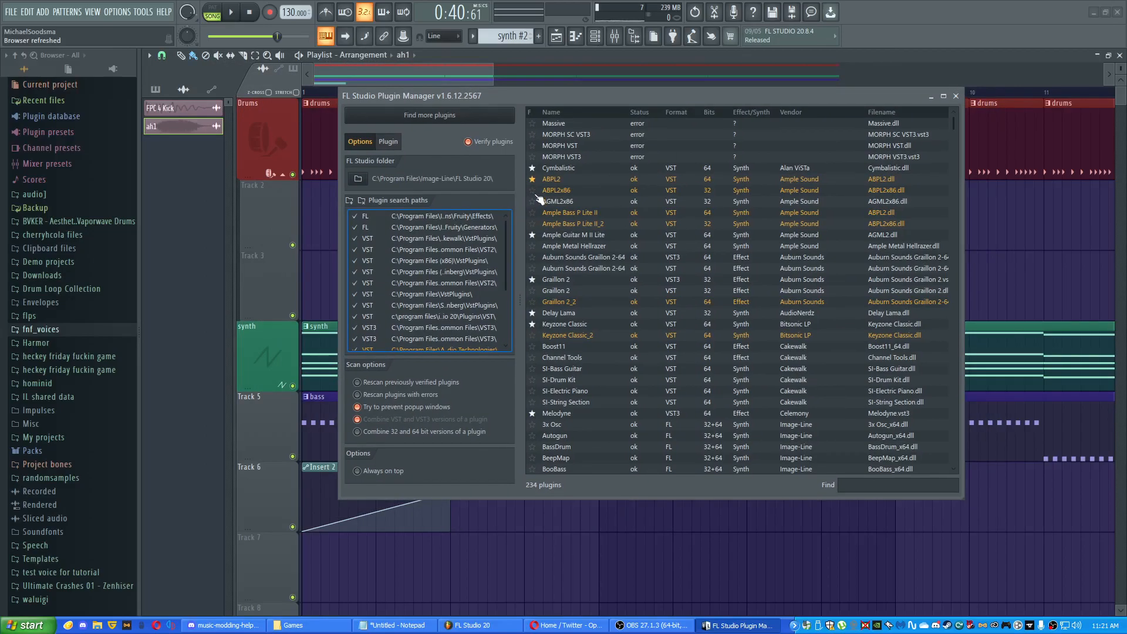
scroll(611, 242, "down", 20)
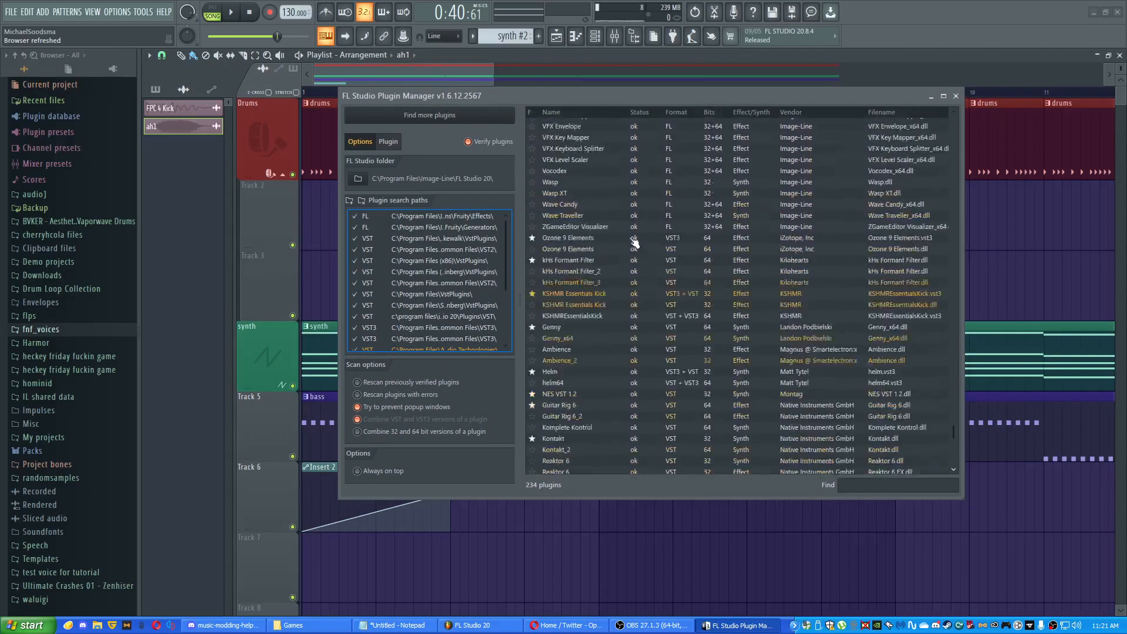
scroll(644, 230, "down", 5)
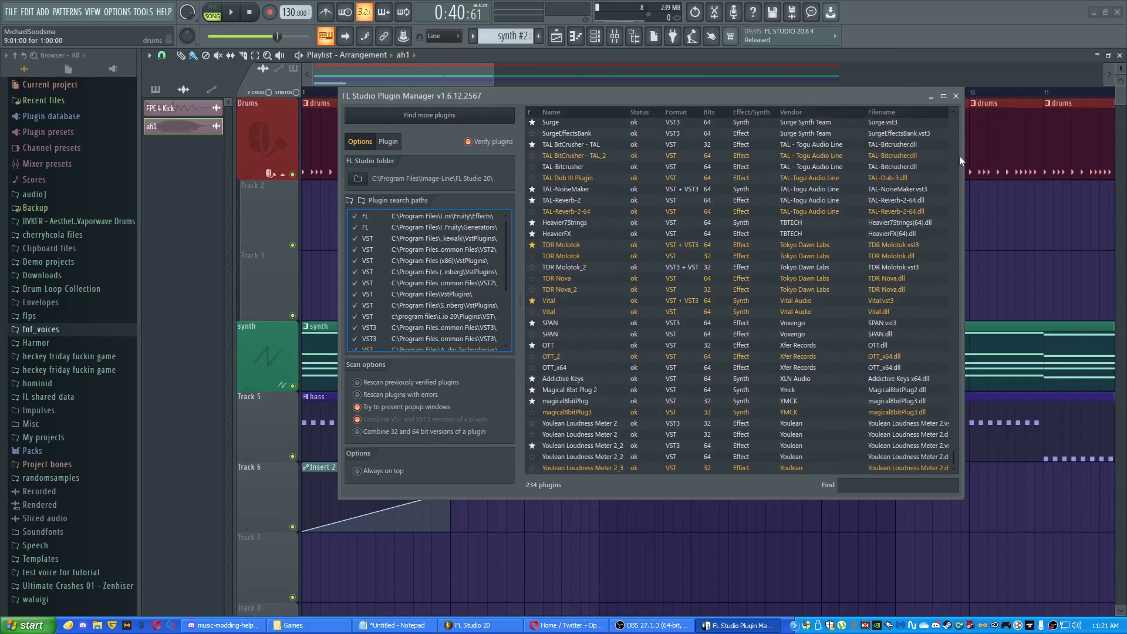
left_click(956, 96)
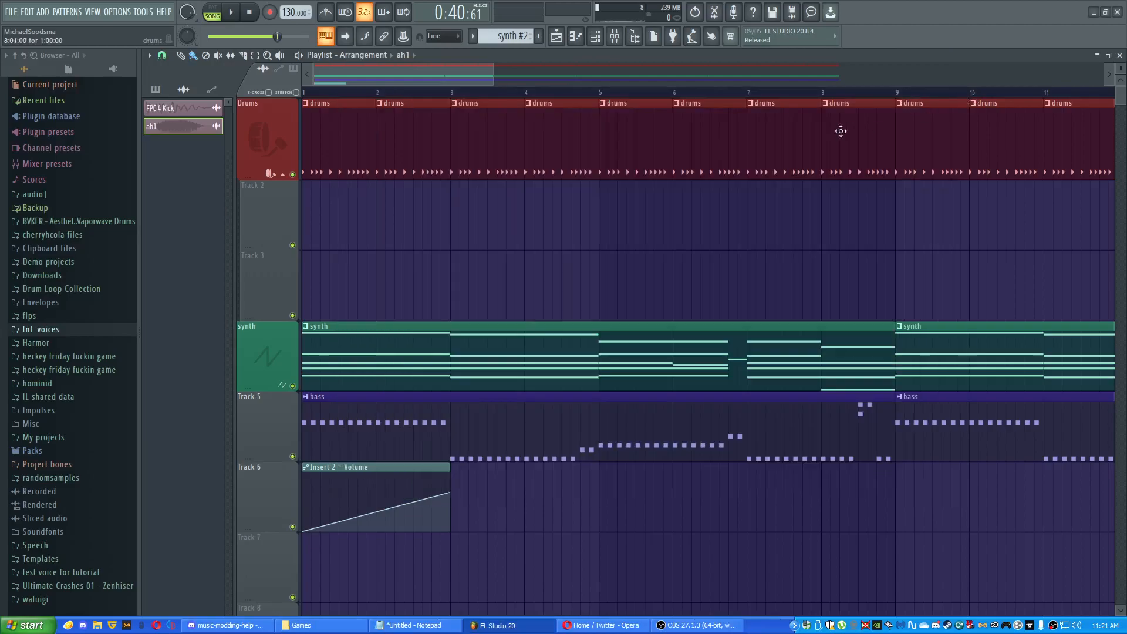
- Save the project under the file name "a cool thign"
key("ctrl+s")
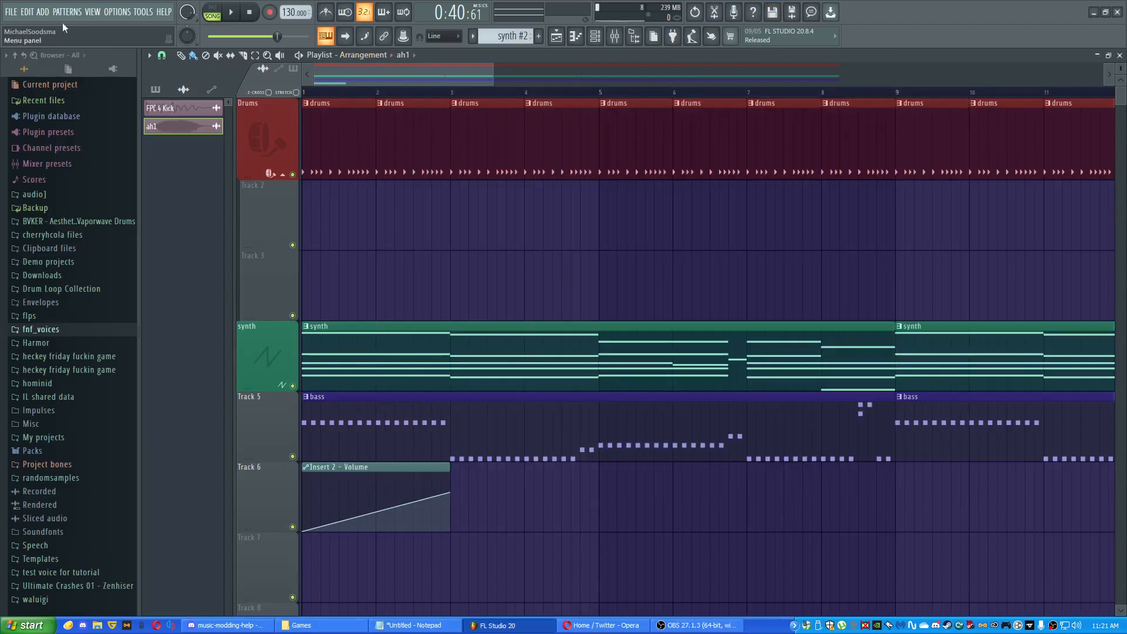
left_click(16, 15)
left_click(21, 68)
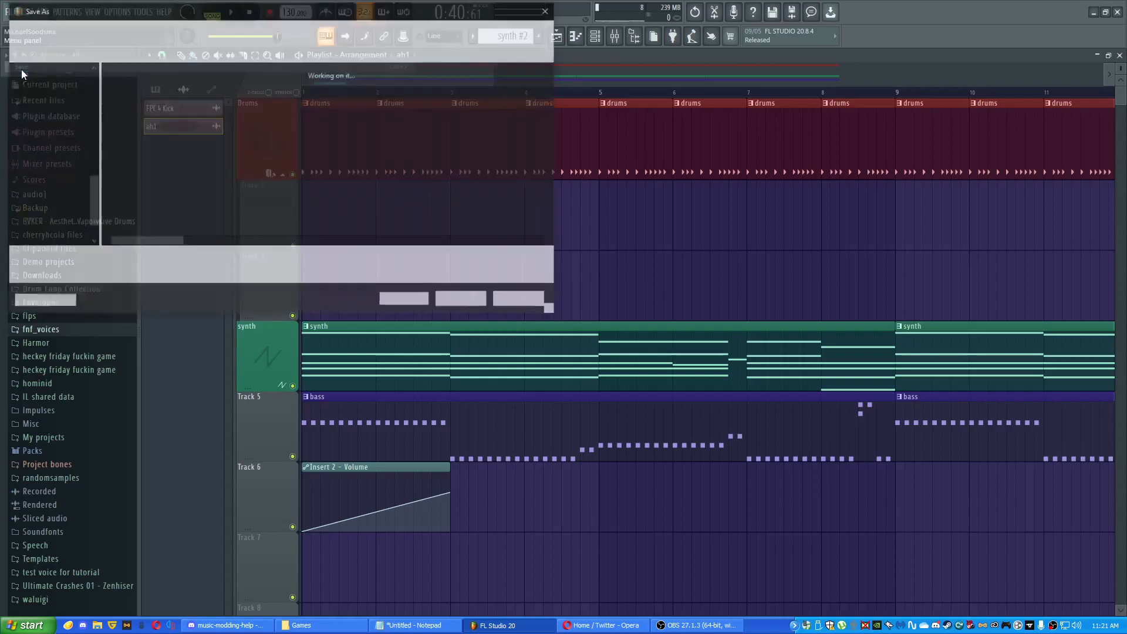
type("a cool thign")
key("Return")
- Fill in the project info with the title "something neat", the author's name, the genre "synthwave" and the comment "iojiioolka"
left_click(118, 11)
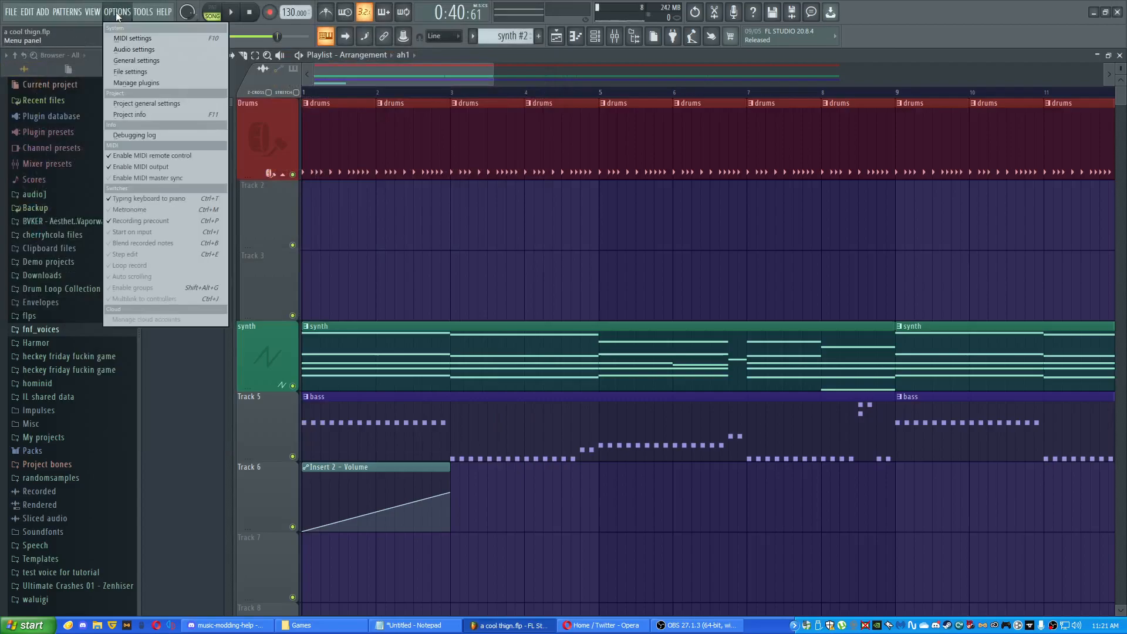
left_click(205, 349)
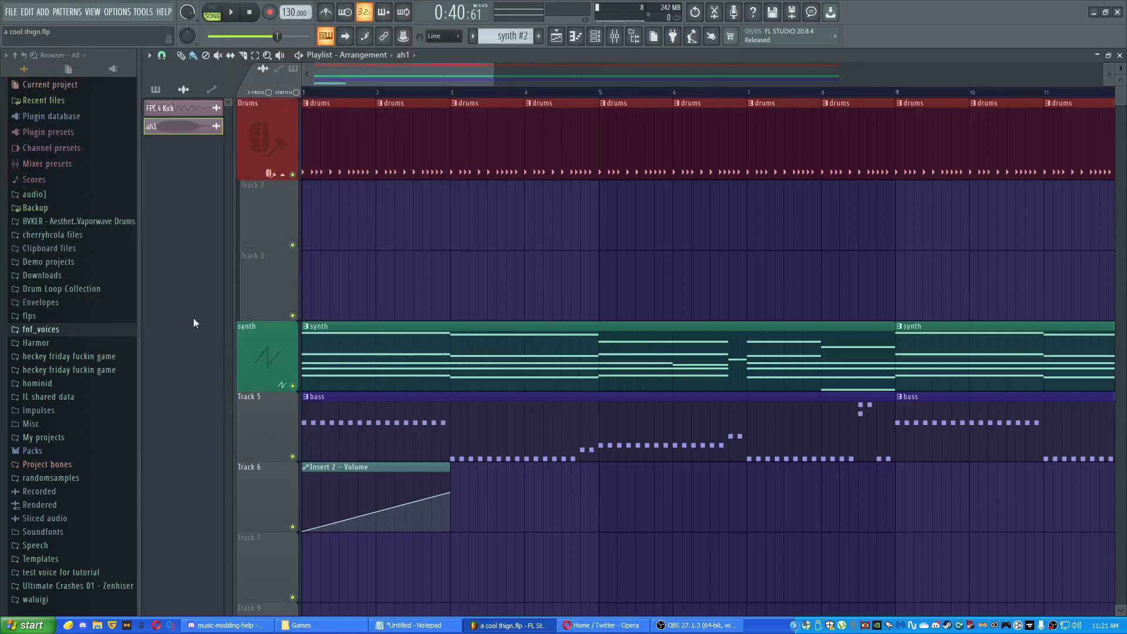
left_click(113, 11)
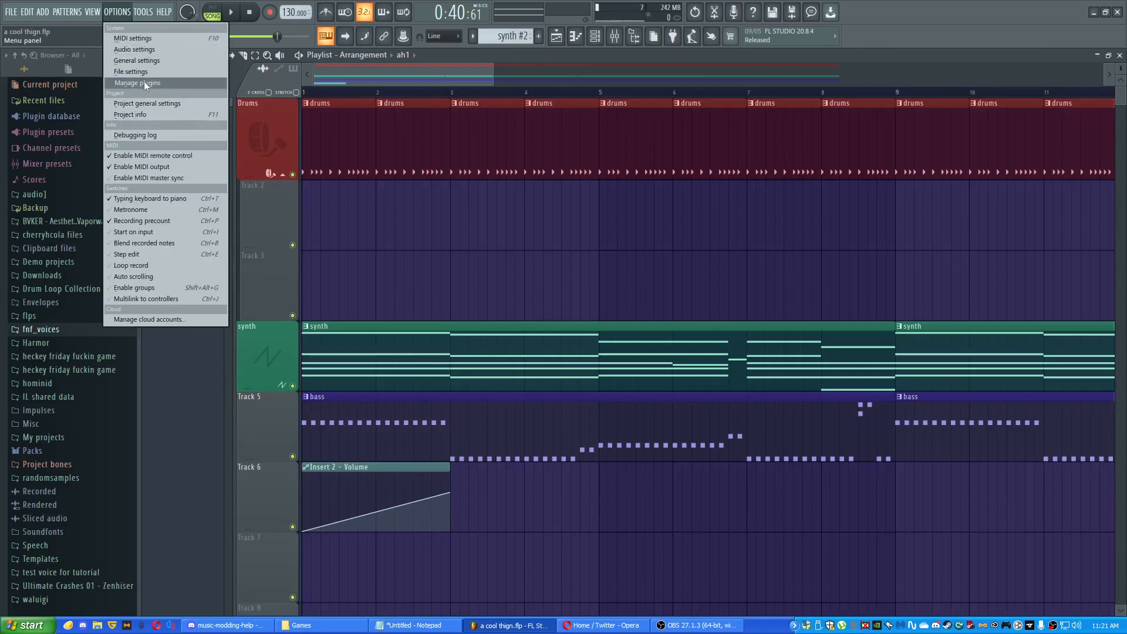
left_click(141, 113)
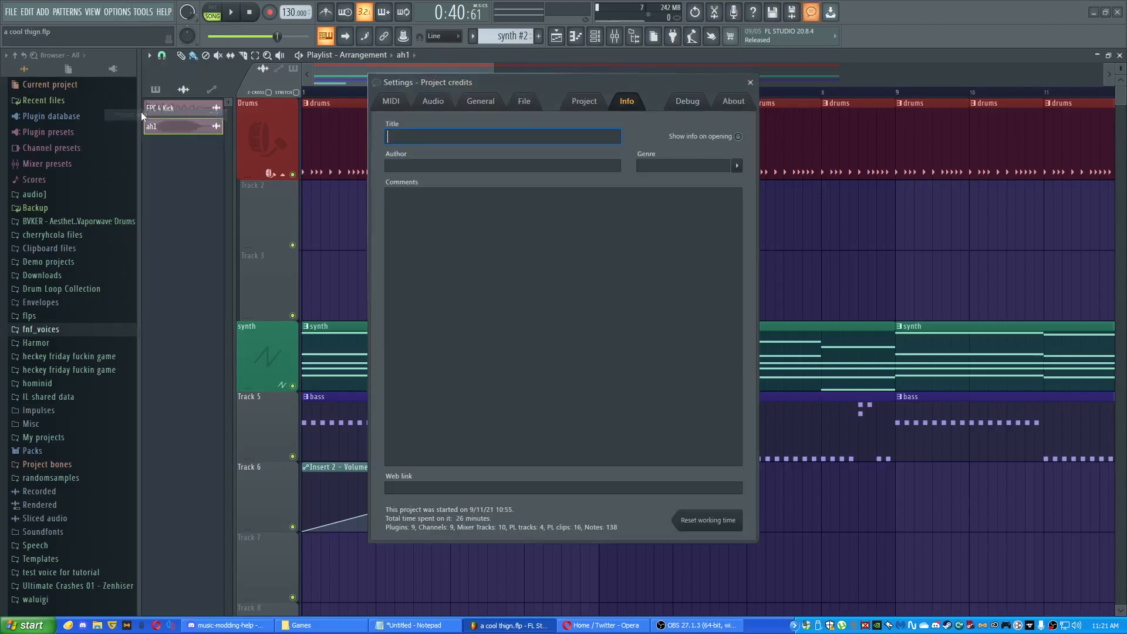
type("something neat")
key("Tab")
type("Avenge")
type("synthwa")
type("ve")
key("Tab")
type("iojiioolka")
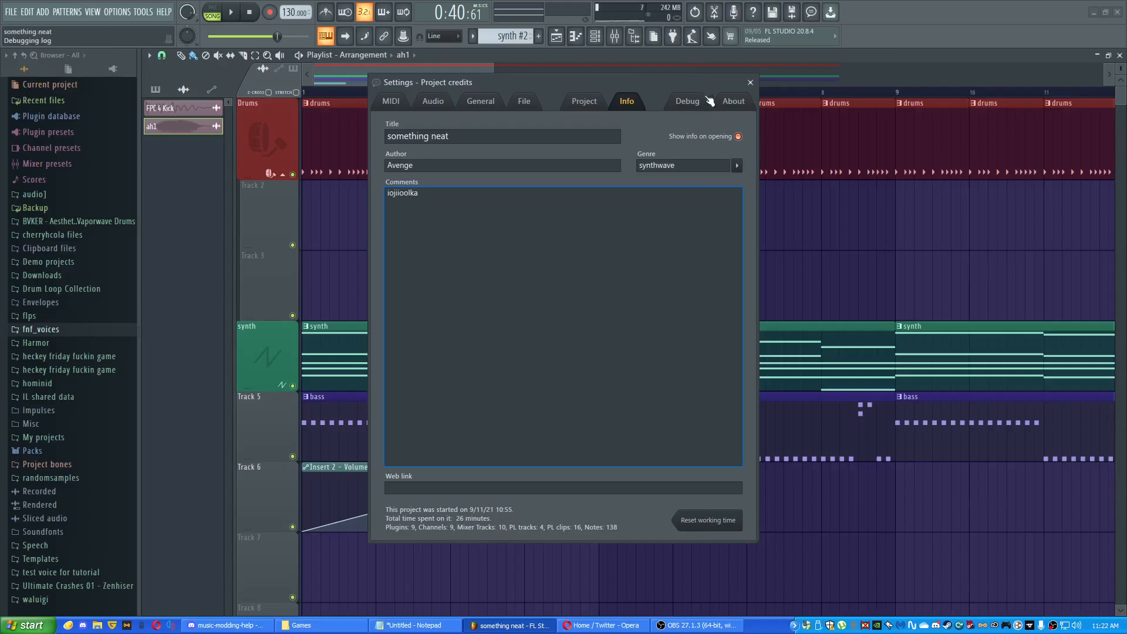
left_click(753, 82)
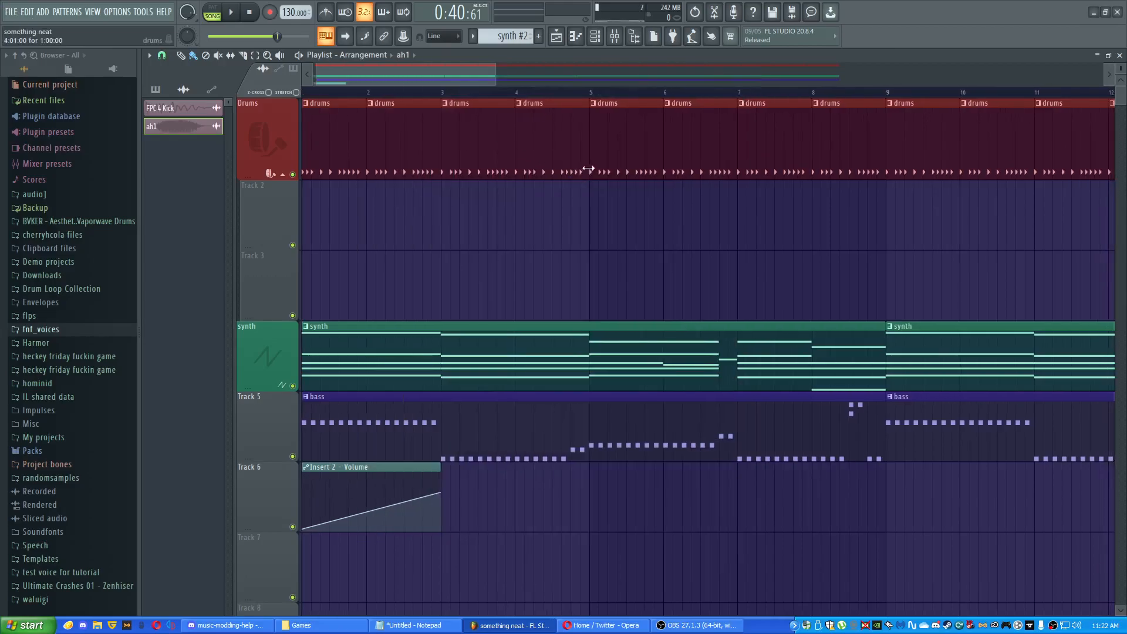
- Start an MP3 export of the song and save it as "a cool thign.mp3" in the audio] folder inside flps
scroll(588, 169, "down", 8)
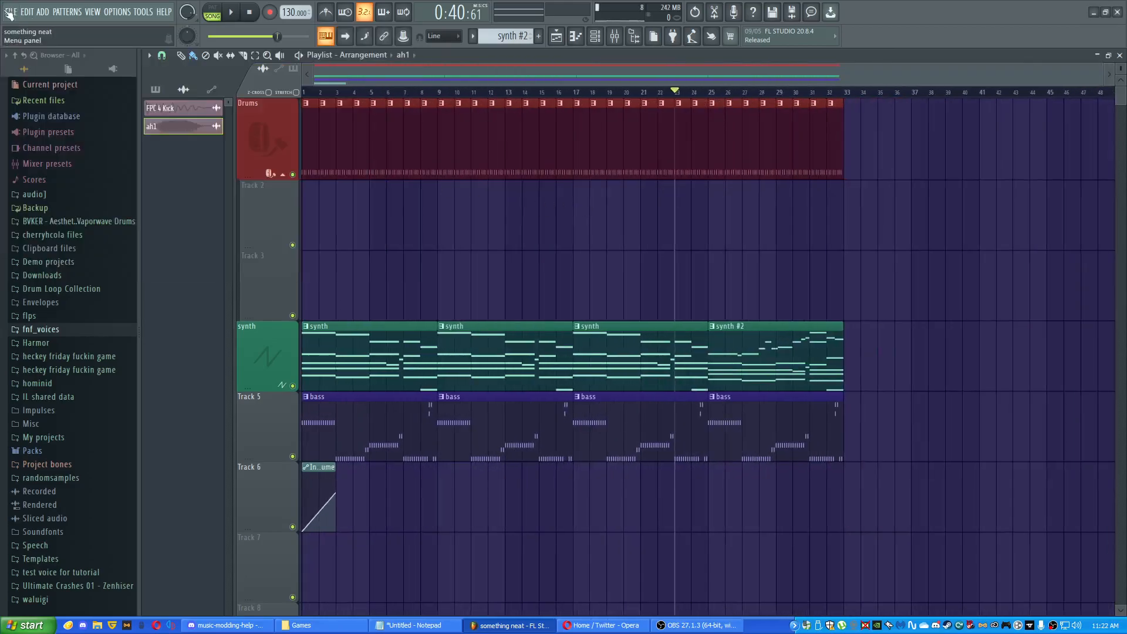
left_click(17, 14)
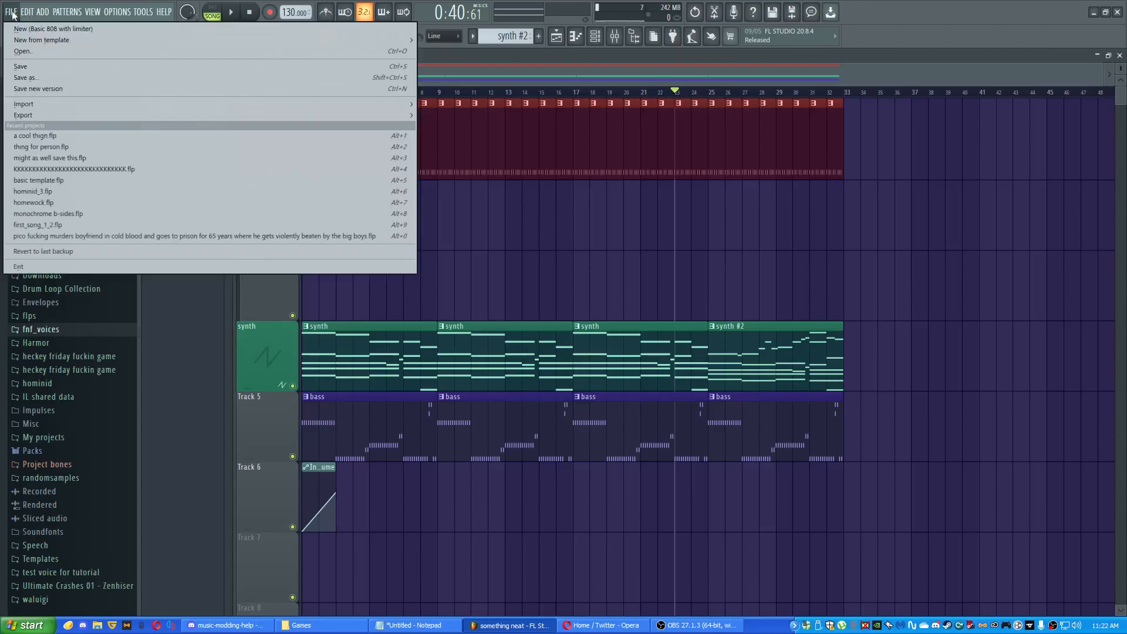
mouse_move(275, 107)
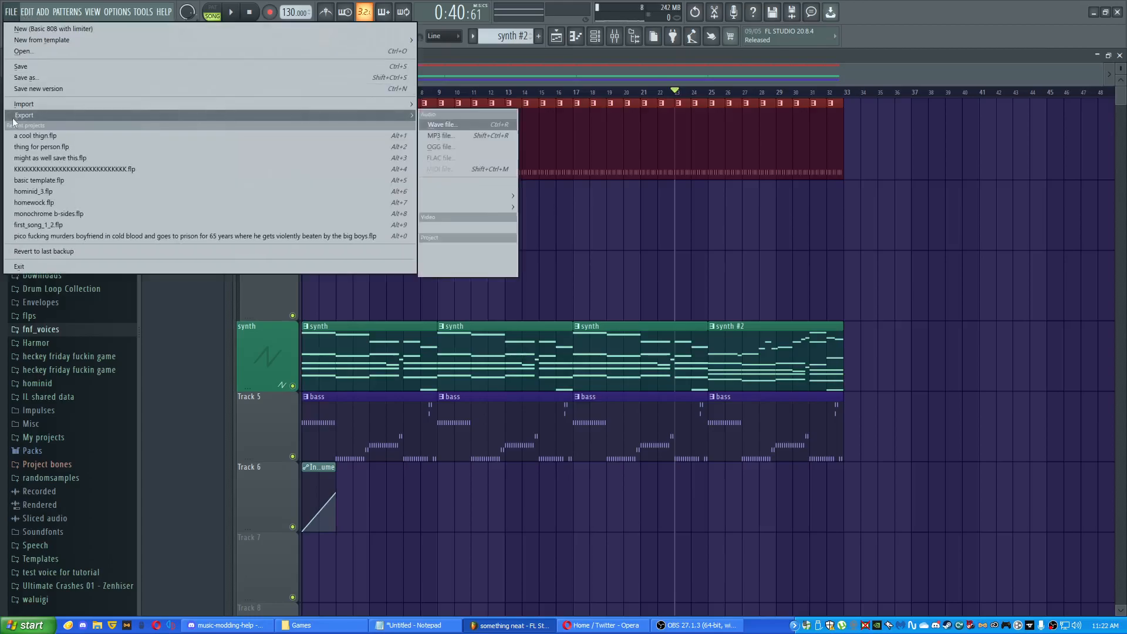
left_click(450, 137)
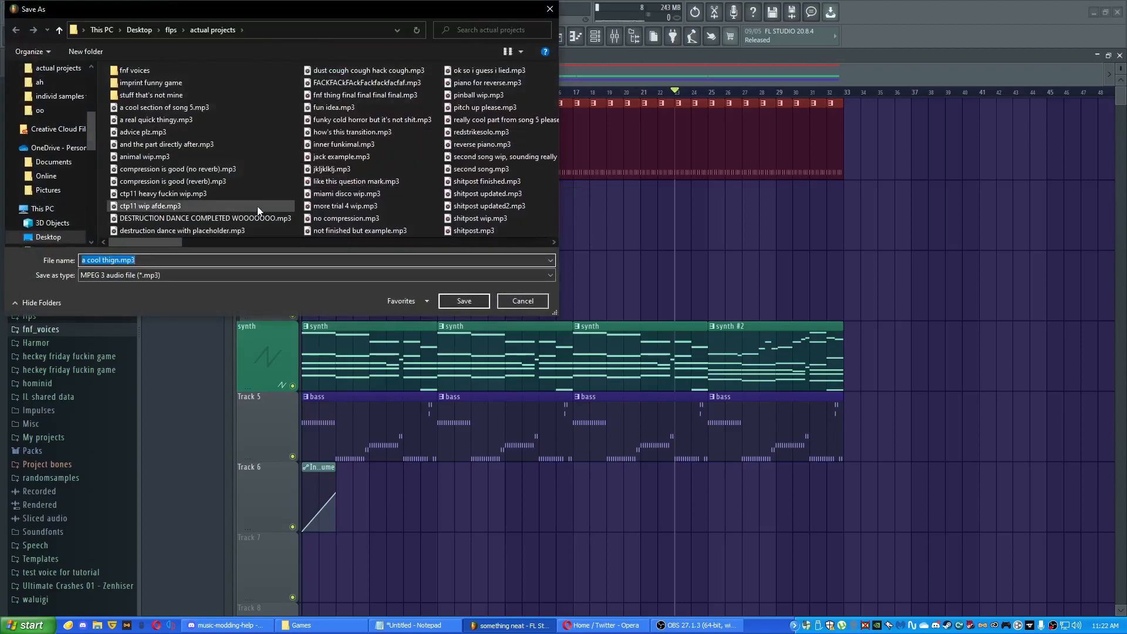
left_click(182, 30)
left_click(175, 36)
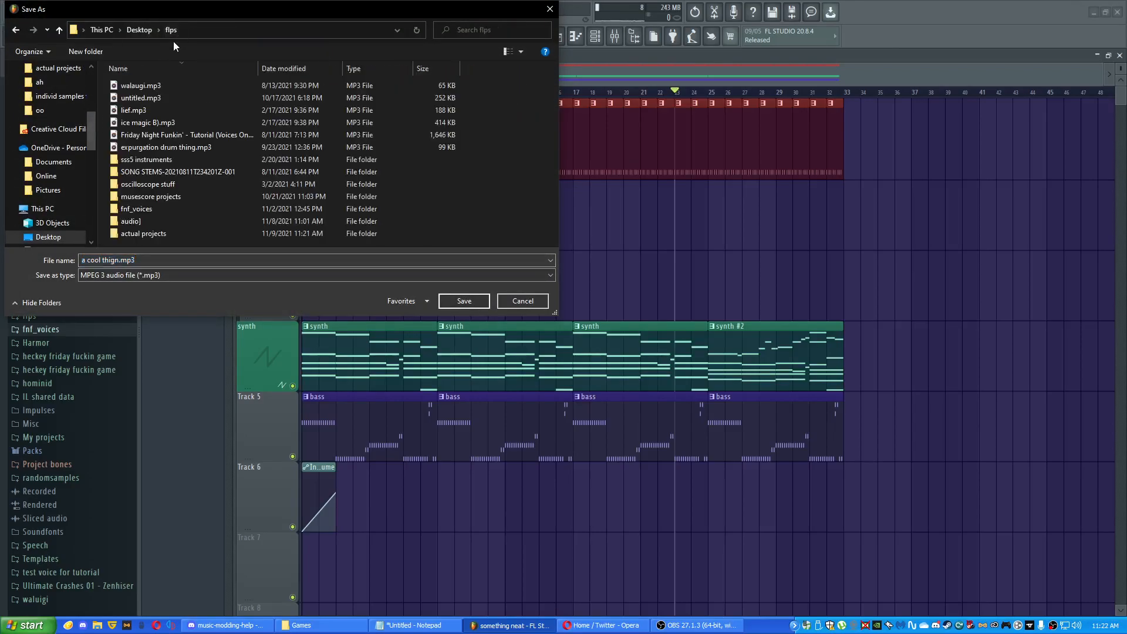
double_click(130, 221)
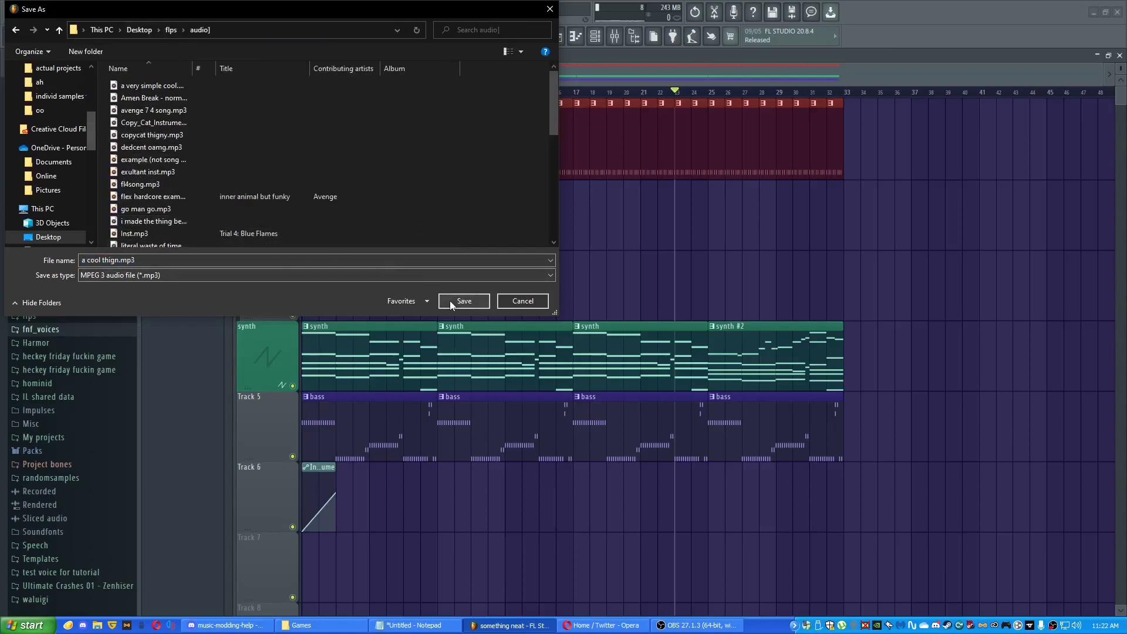
left_click(450, 300)
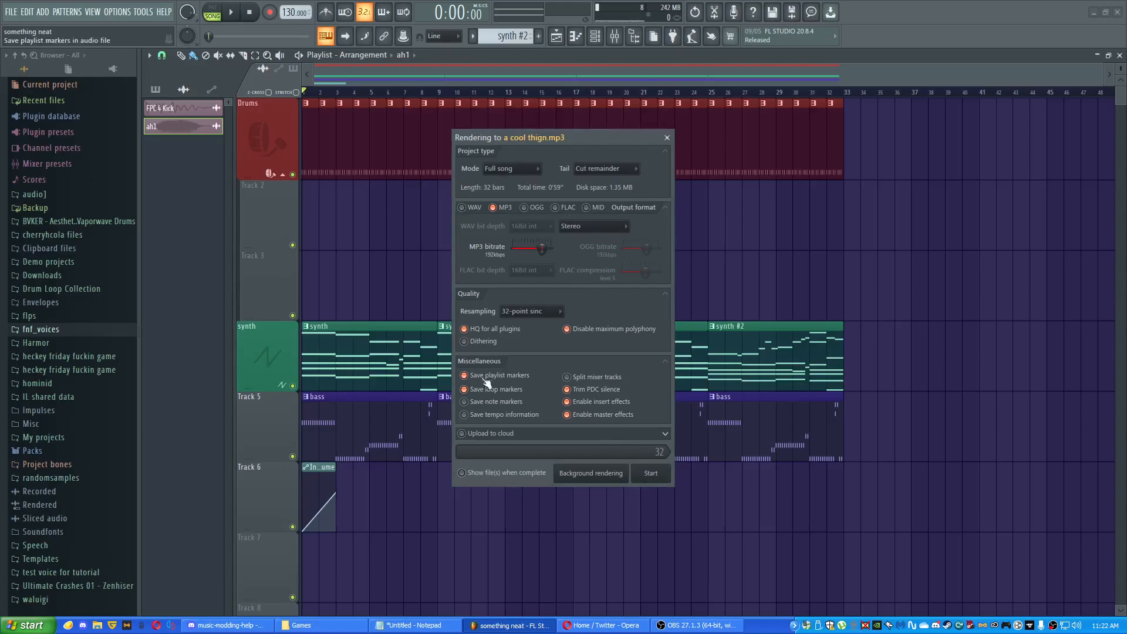
- Render the full song with 32-point sinc resampling and have the exported file shown when complete
left_click(551, 310)
left_click(551, 309)
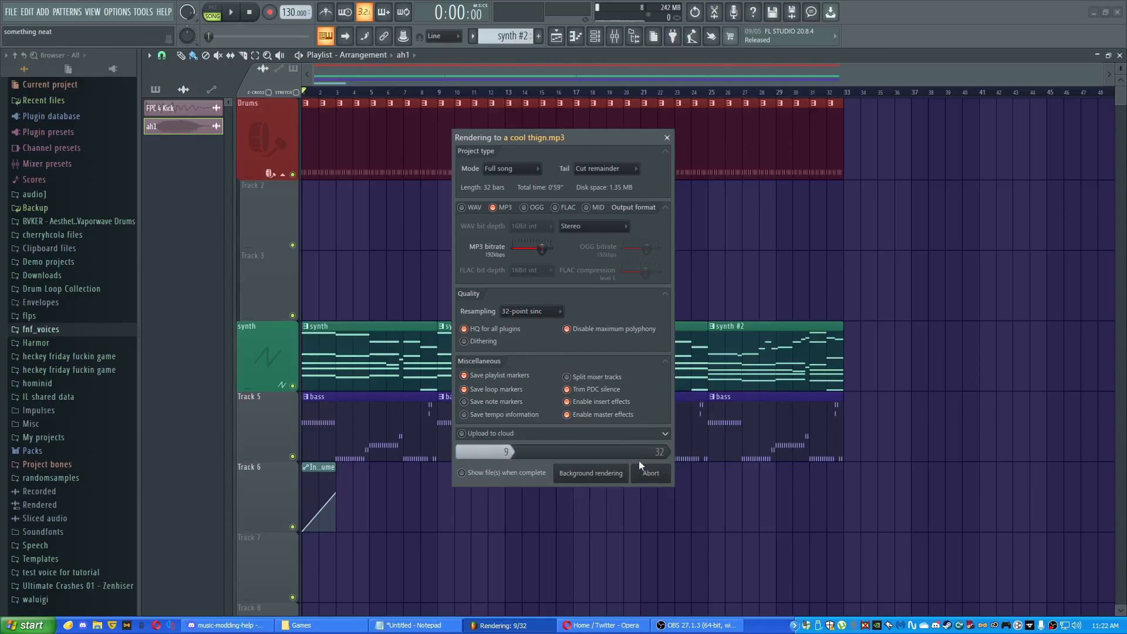
left_click(462, 472)
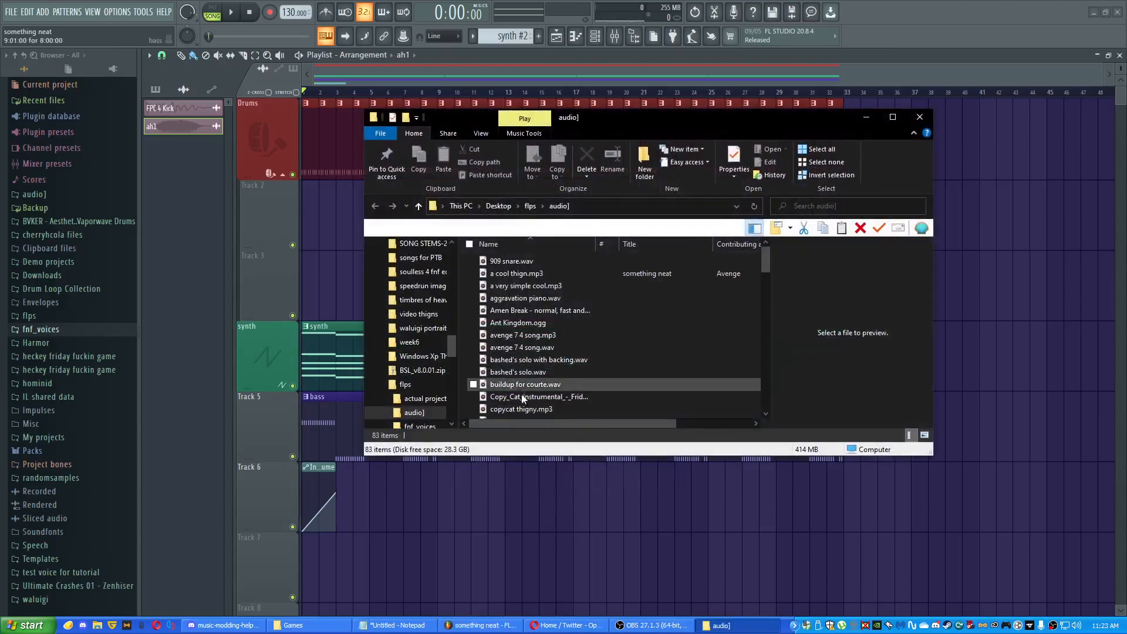
- Play the exported "a cool thign.mp3", skip ahead in it, and close the music player and the file window
double_click(521, 286)
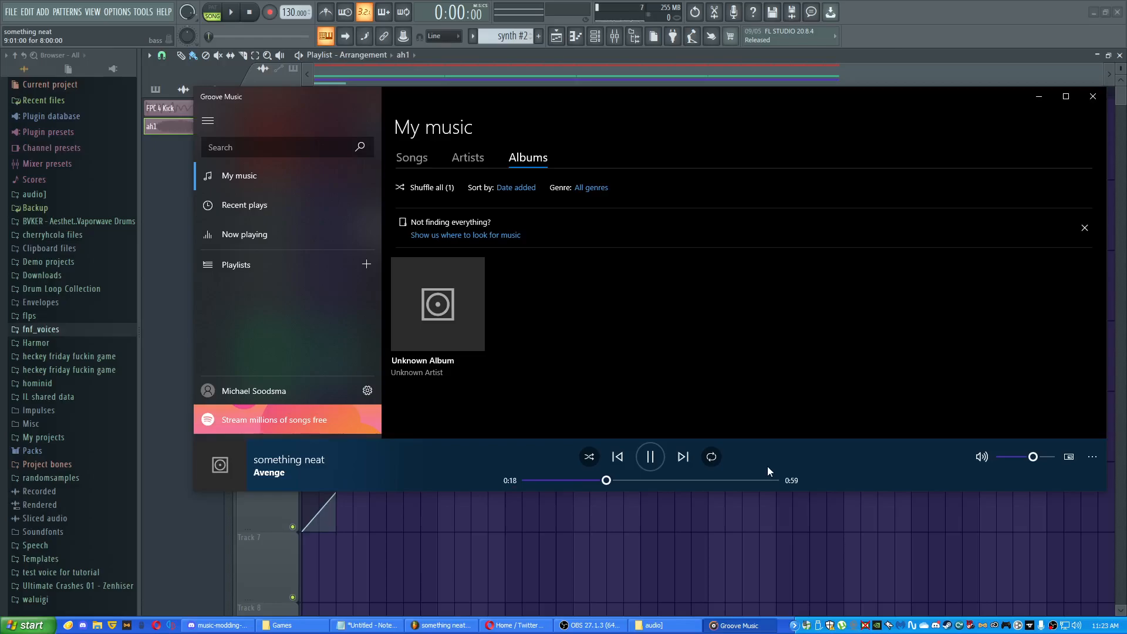
left_click(721, 481)
left_click(1093, 96)
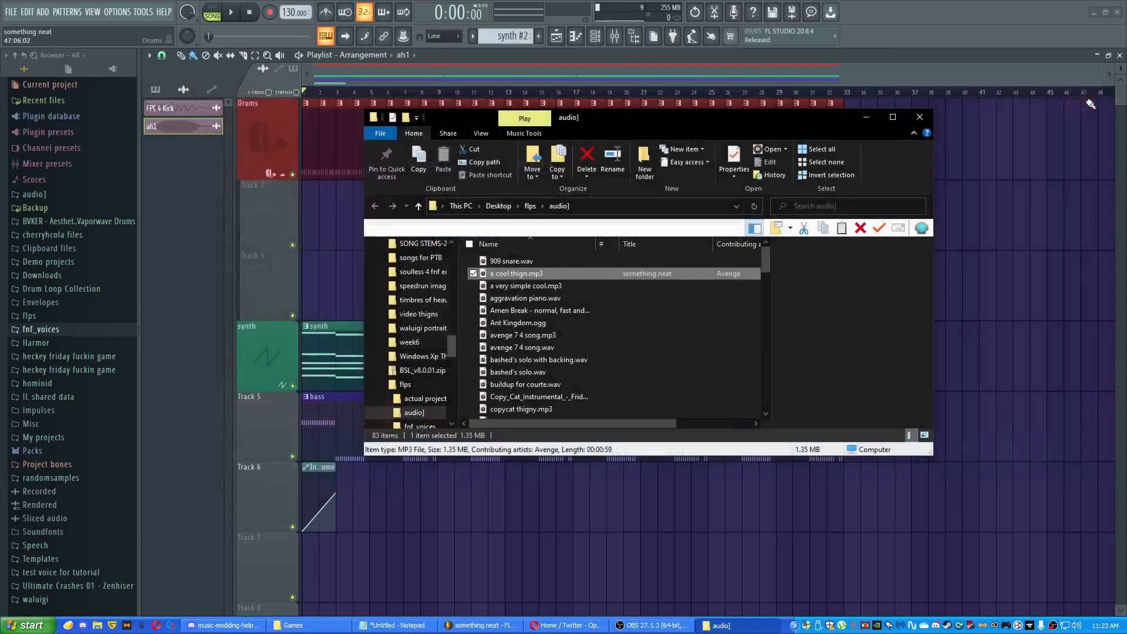
left_click(923, 118)
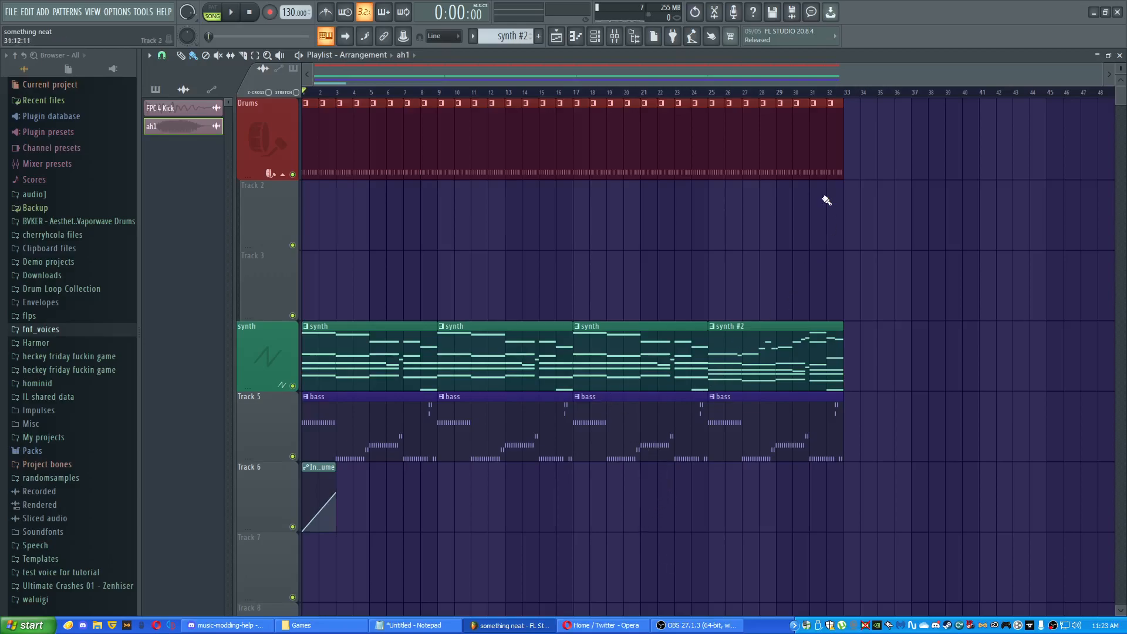
- Show all channels in the channel rack and add a new sforzando instrument channel
scroll(704, 360, "down", 2)
scroll(722, 523, "up", 2)
key("F6")
key("F6")
key("F6")
left_click(259, 57)
left_click(272, 69)
left_click(242, 255)
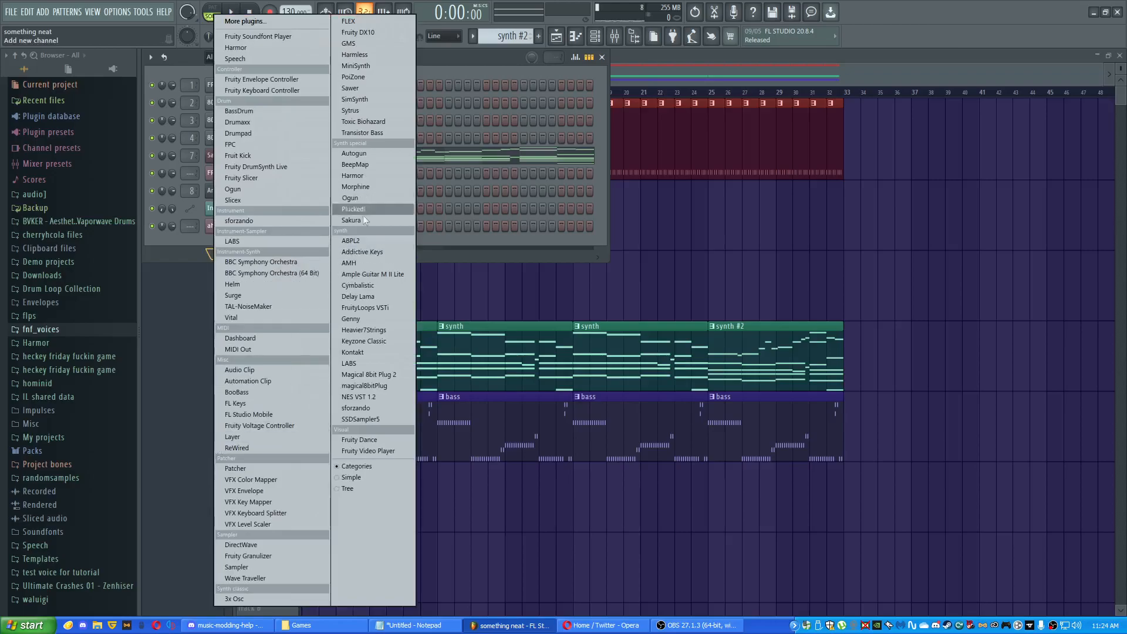
left_click(354, 407)
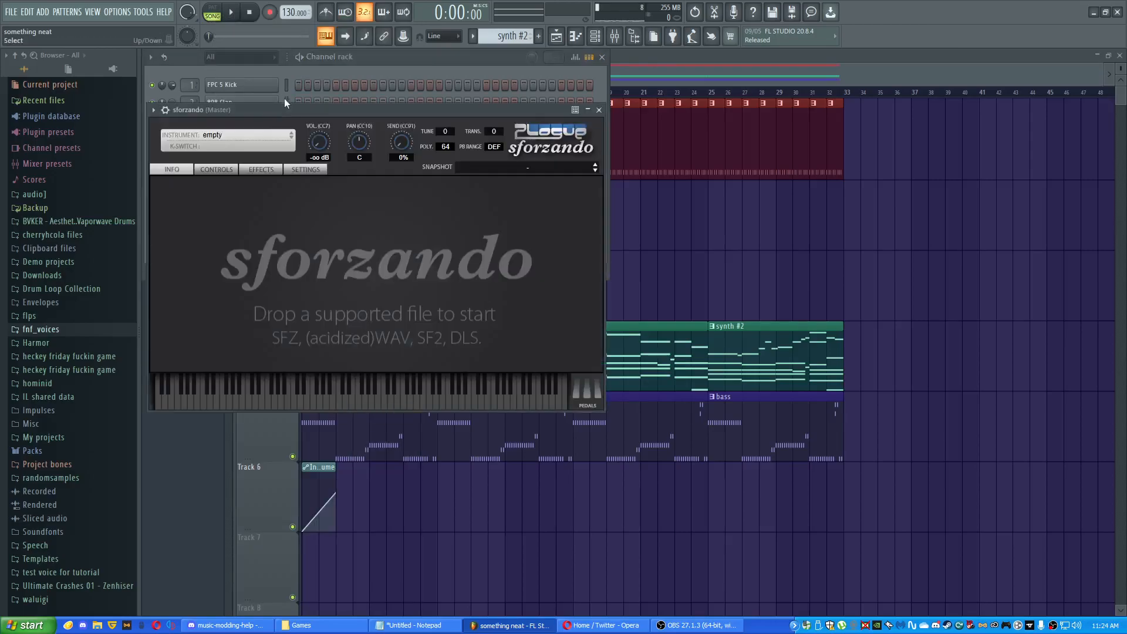
- Start an instrument import in sforzando and browse from the desktop to the fnf_voices folder inside flps
left_click(290, 137)
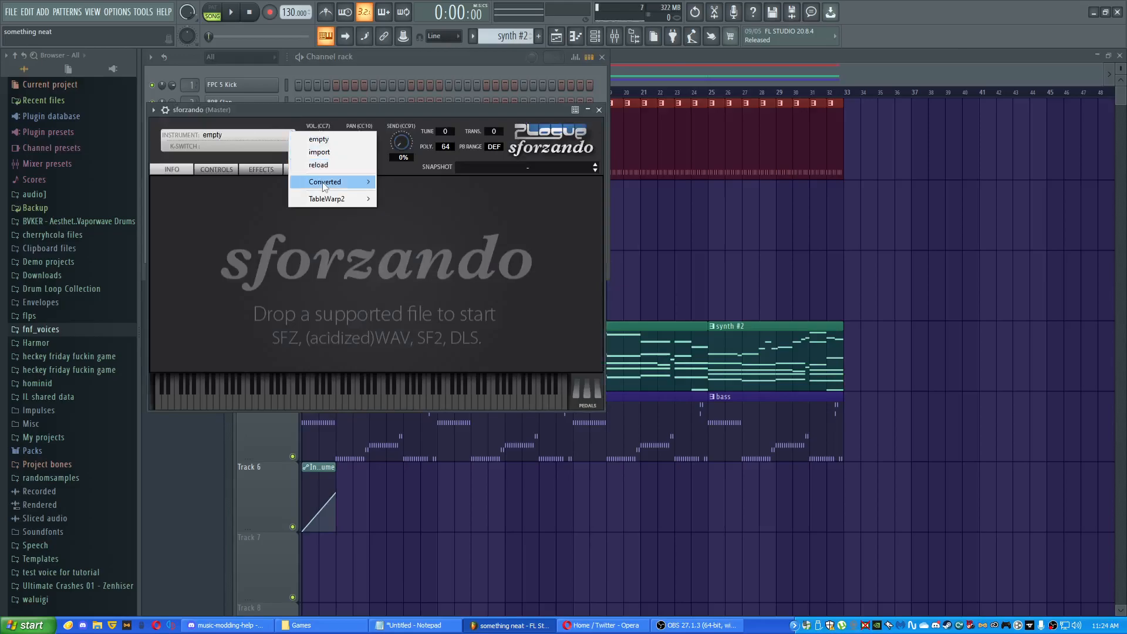
left_click(320, 152)
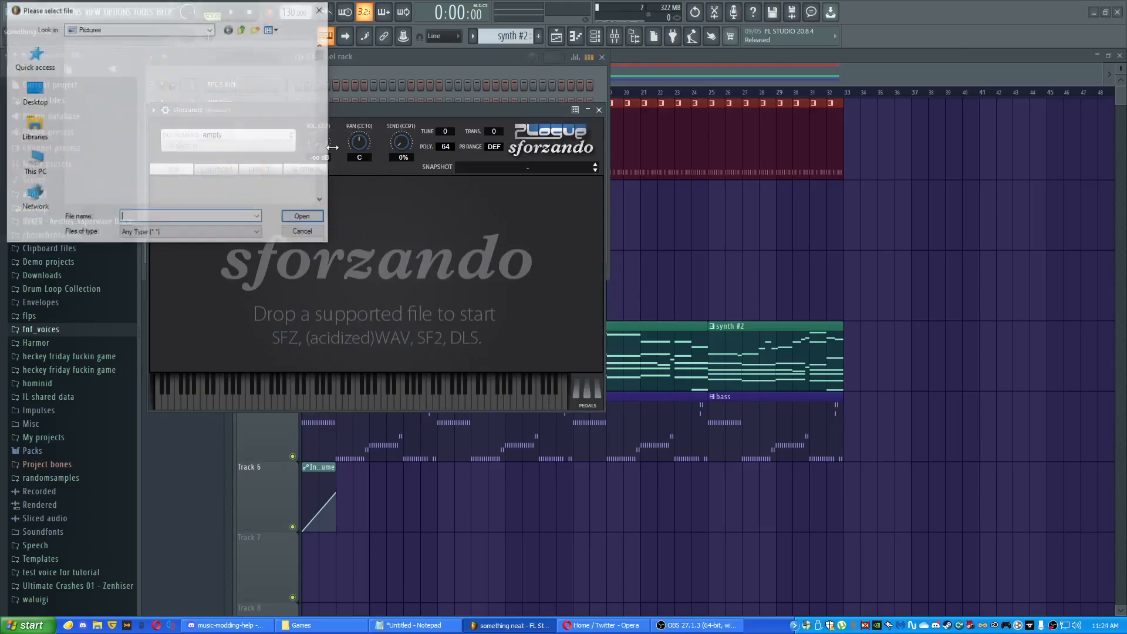
left_click_drag(216, 21, 512, 138)
left_click(328, 210)
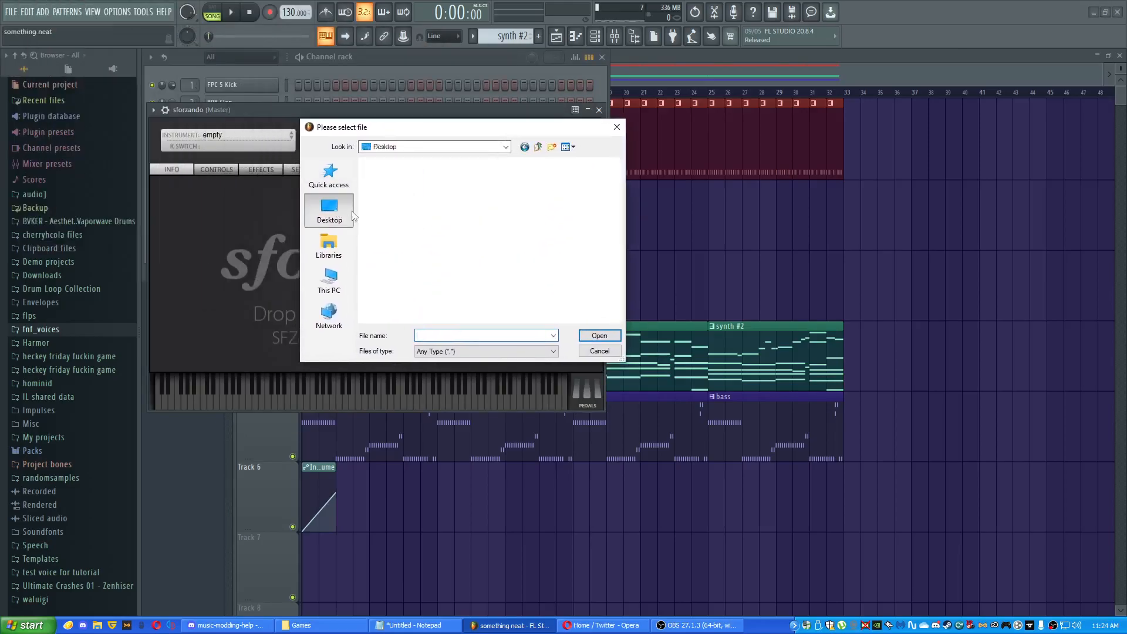
scroll(455, 287, "down", 3)
scroll(454, 287, "down", 10)
scroll(448, 282, "up", 7)
double_click(400, 215)
double_click(398, 200)
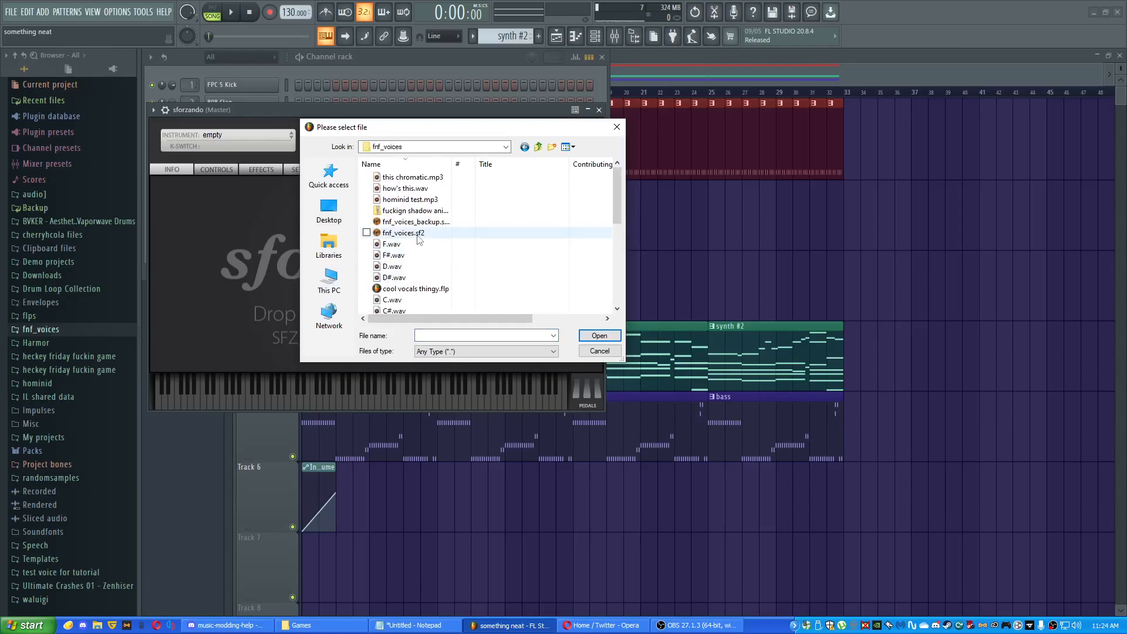
scroll(419, 240, "down", 7)
scroll(428, 229, "up", 4)
- Return to the flps folder and load "Tankman soundfont.sf2" into sforzando
left_click(523, 150)
scroll(444, 210, "down", 1)
scroll(445, 223, "down", 6)
left_click(439, 268)
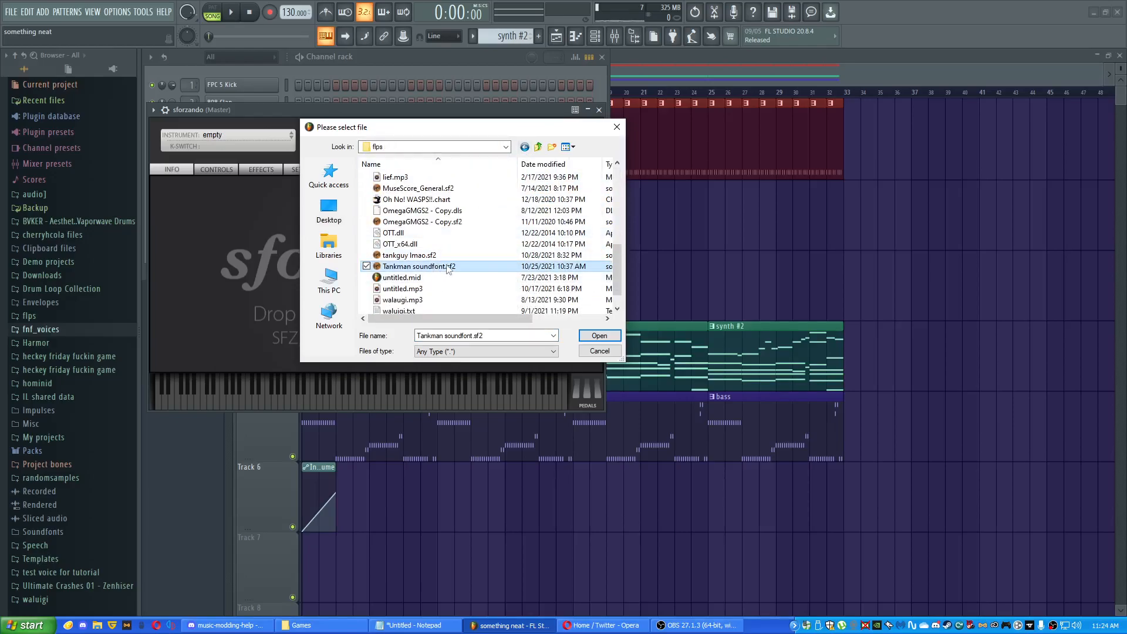
left_click(584, 333)
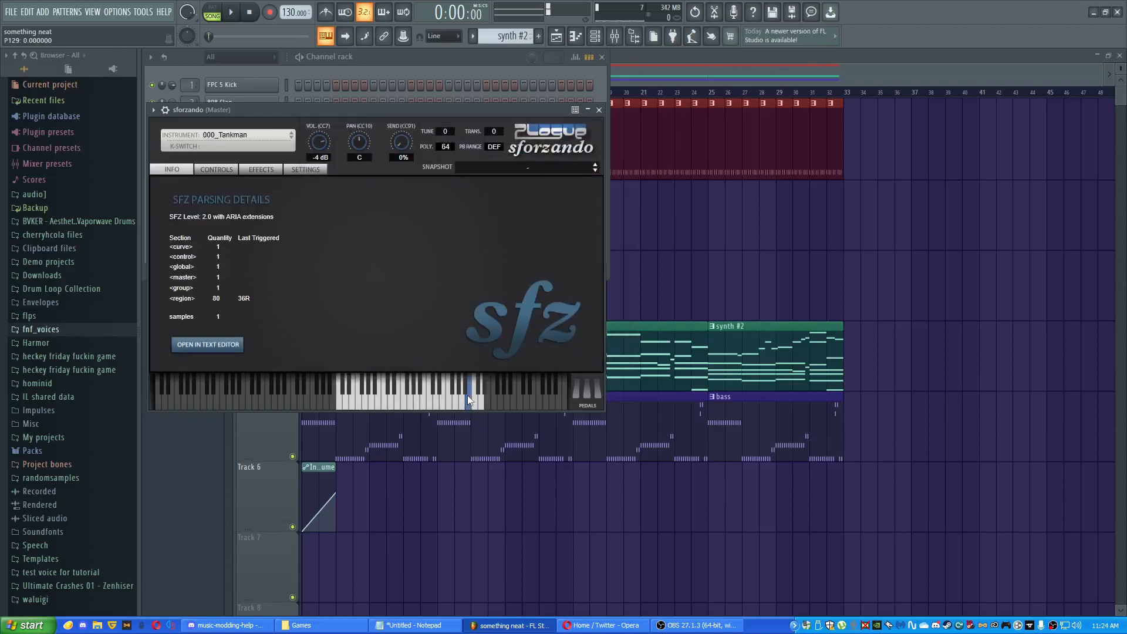
- Audition a few notes of the Tankman soundfont on sforzando's keyboard and close the plugin window
left_click(346, 403)
left_click(418, 385)
left_click(599, 110)
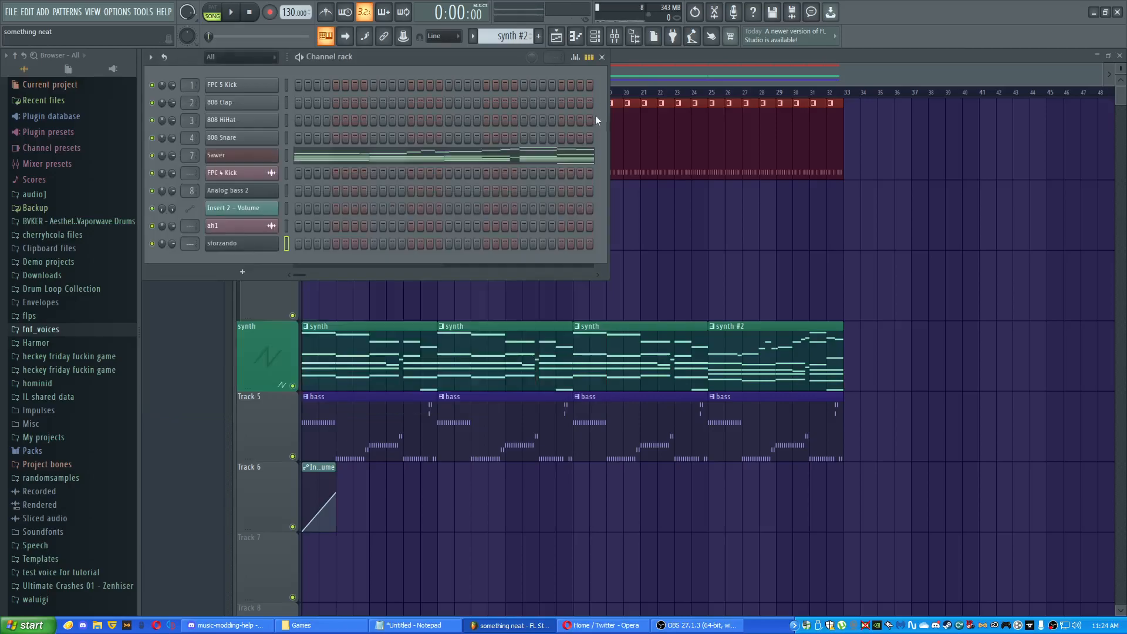
- Delete the sforzando channel from the channel rack
right_click(265, 244)
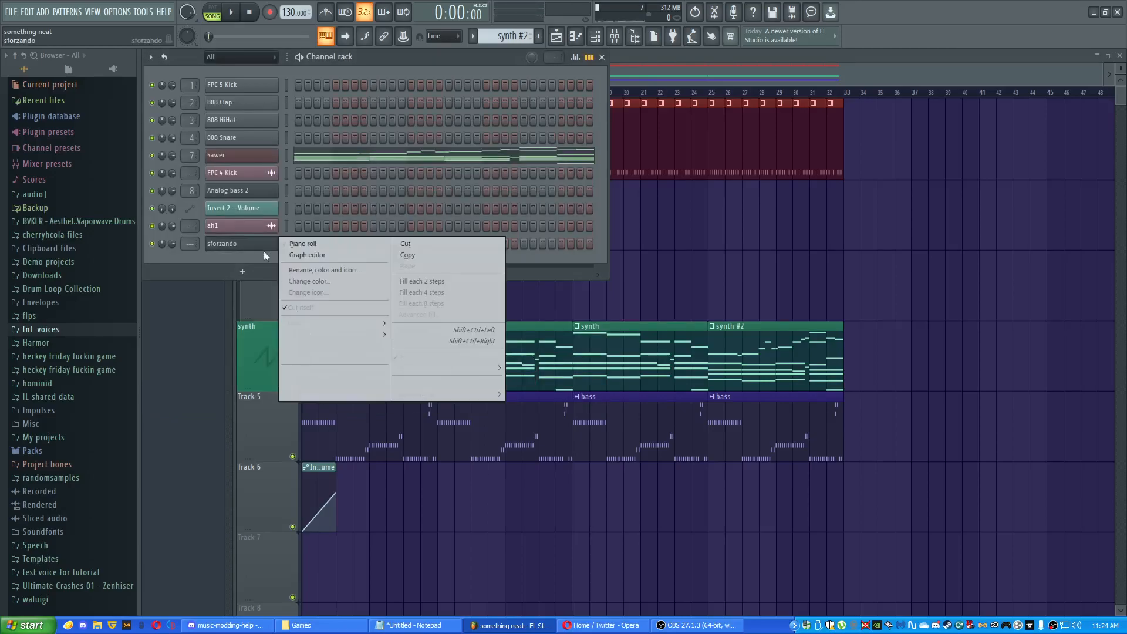
left_click(322, 356)
left_click(597, 355)
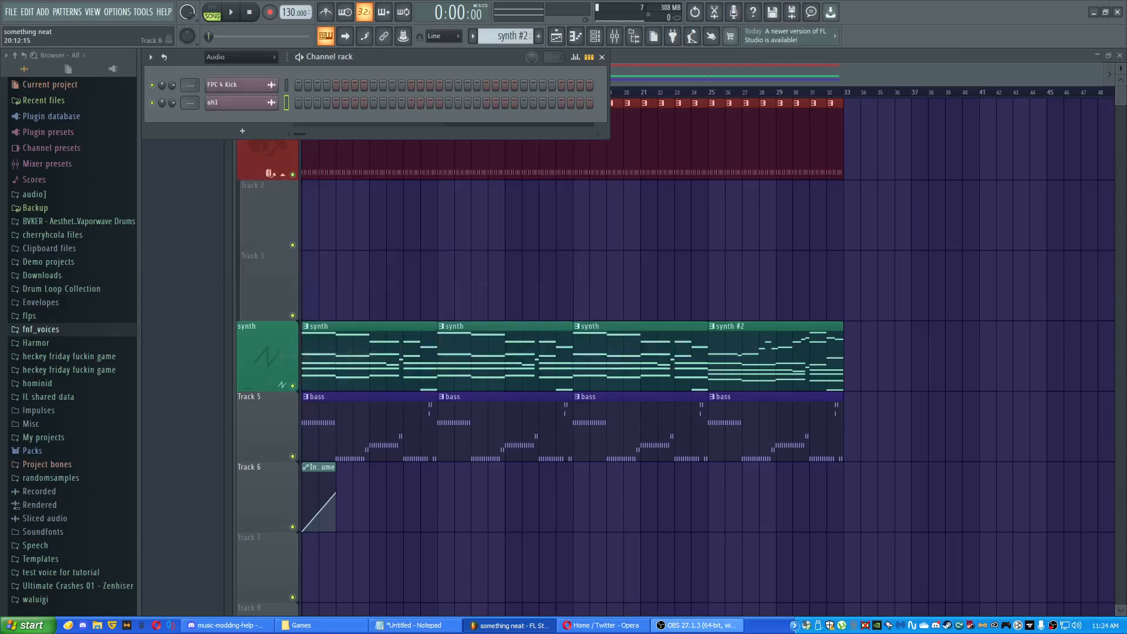